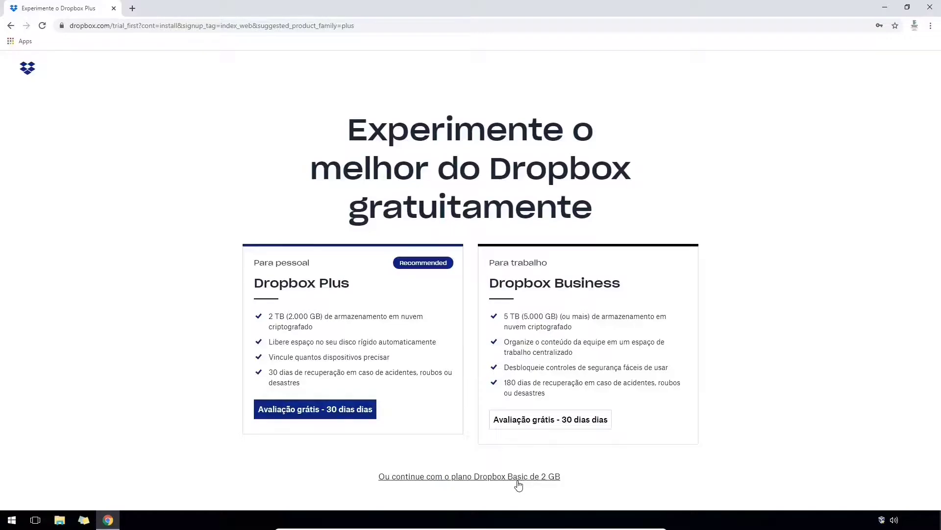
- Choose the free Dropbox Basic plan and run DropboxInstaller.exe past the security warning
{"action": "left_click", "coordinate": [518, 481]}
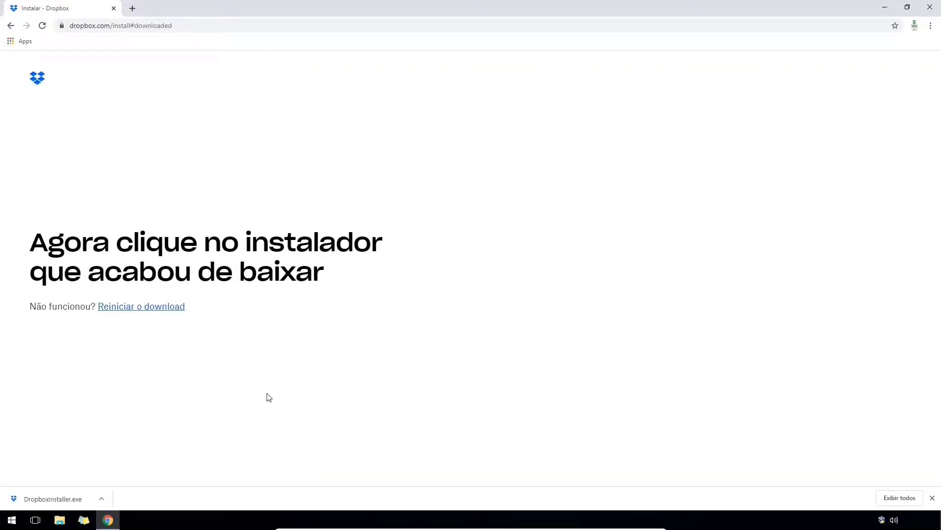
{"action": "left_click", "coordinate": [54, 499]}
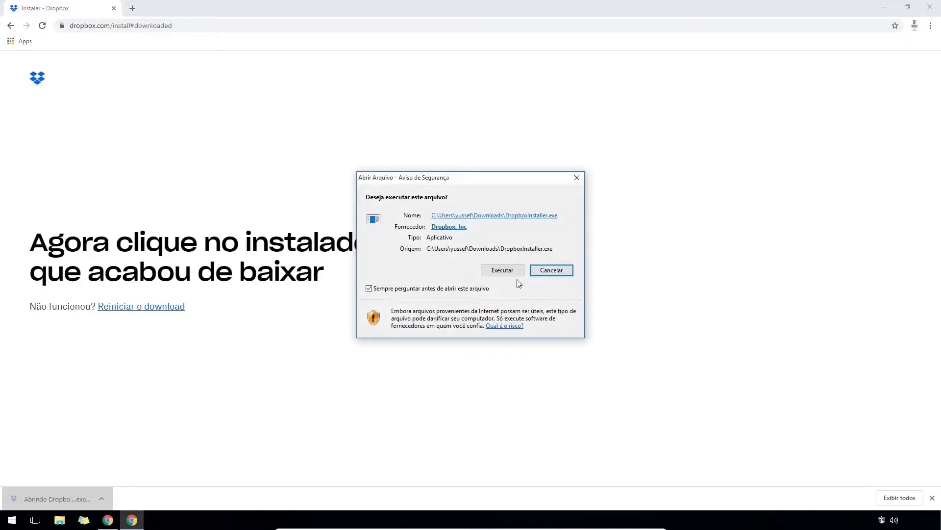
{"action": "left_click", "coordinate": [502, 270]}
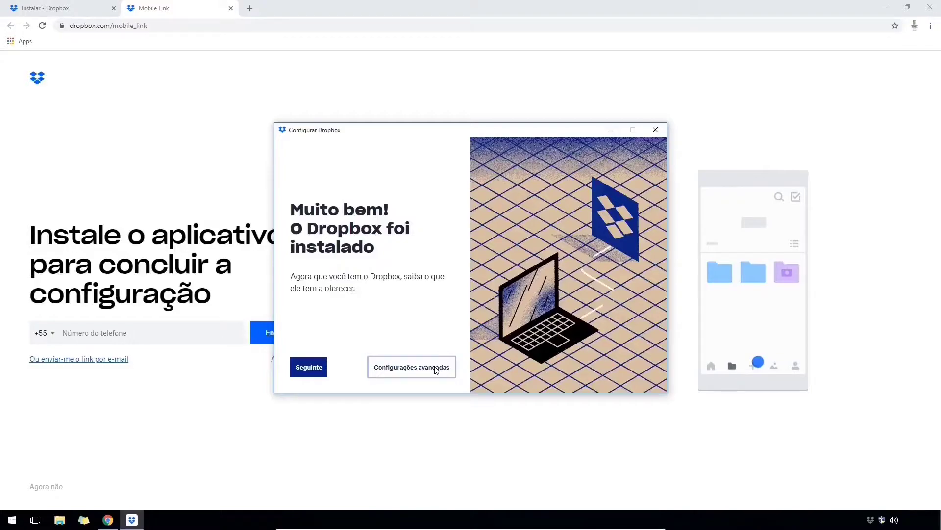
- Put the Dropbox folder on Dados (D:) and keep files available locally
{"action": "left_click", "coordinate": [435, 368]}
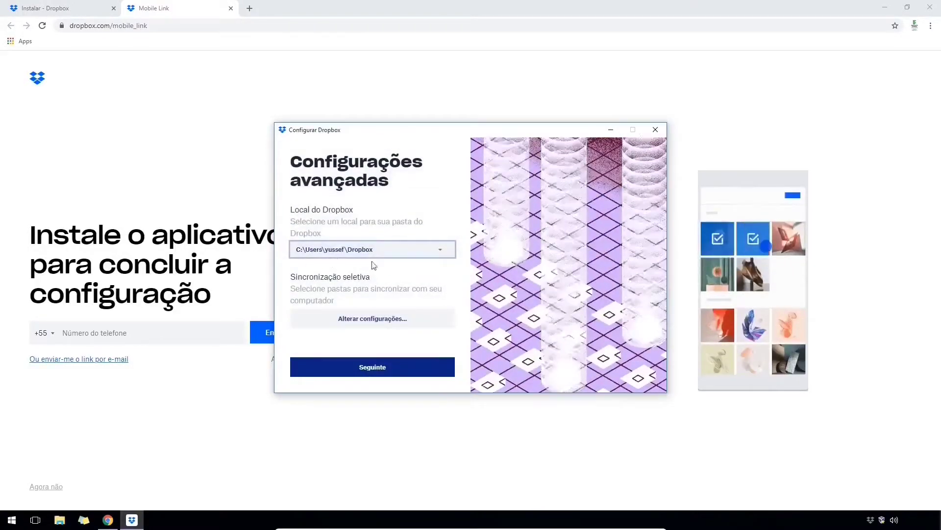
{"action": "left_click", "coordinate": [436, 248]}
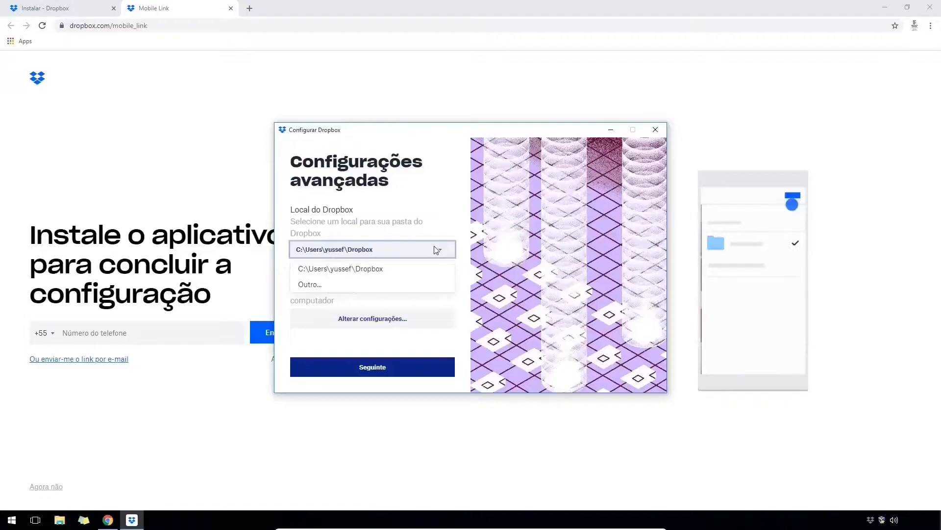
{"action": "left_click", "coordinate": [420, 286]}
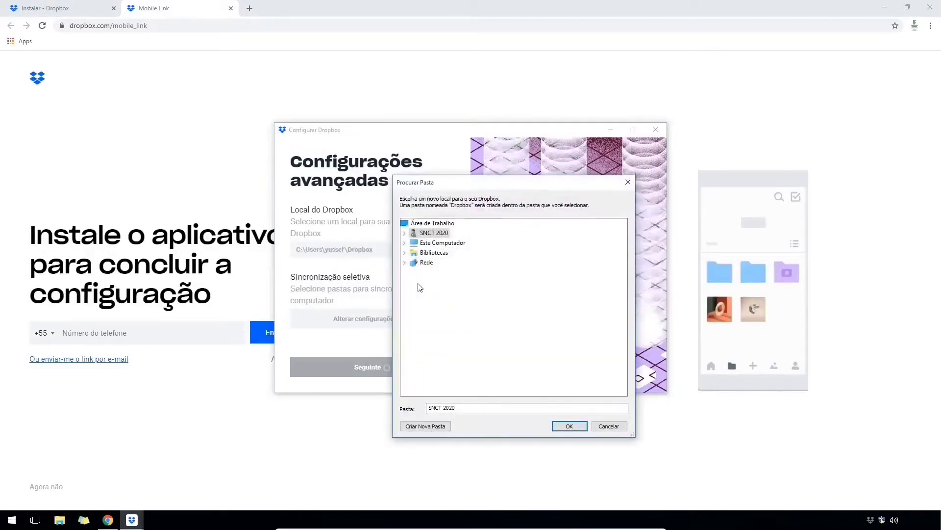
{"action": "double_click", "coordinate": [444, 243]}
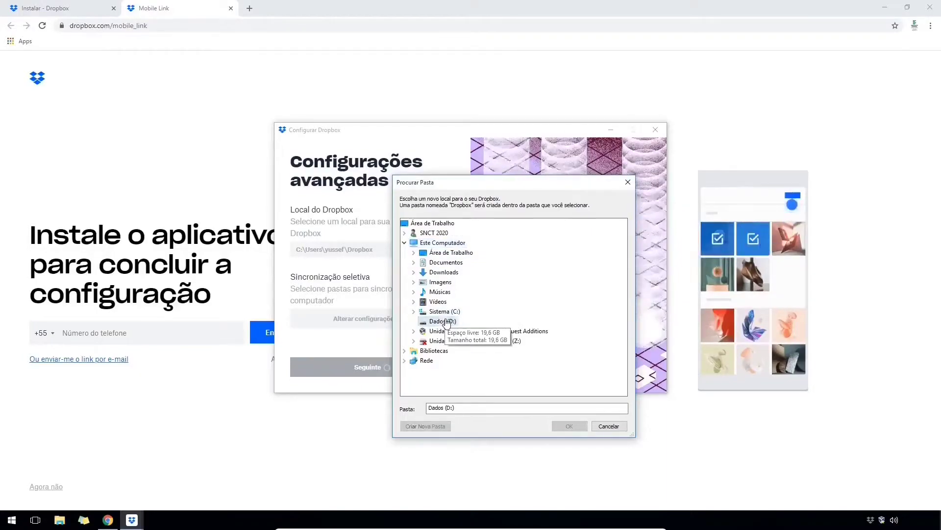
{"action": "left_click", "coordinate": [445, 322]}
{"action": "left_click", "coordinate": [569, 426]}
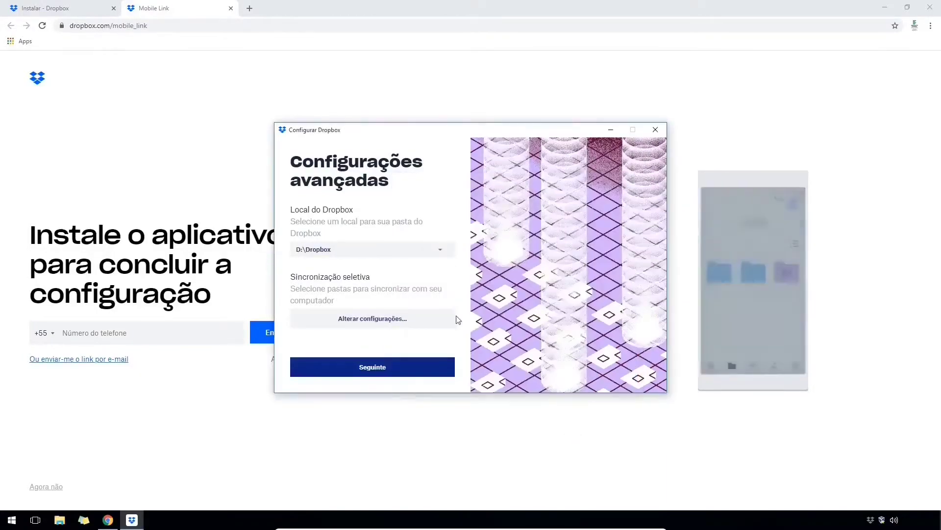
{"action": "left_click", "coordinate": [407, 368]}
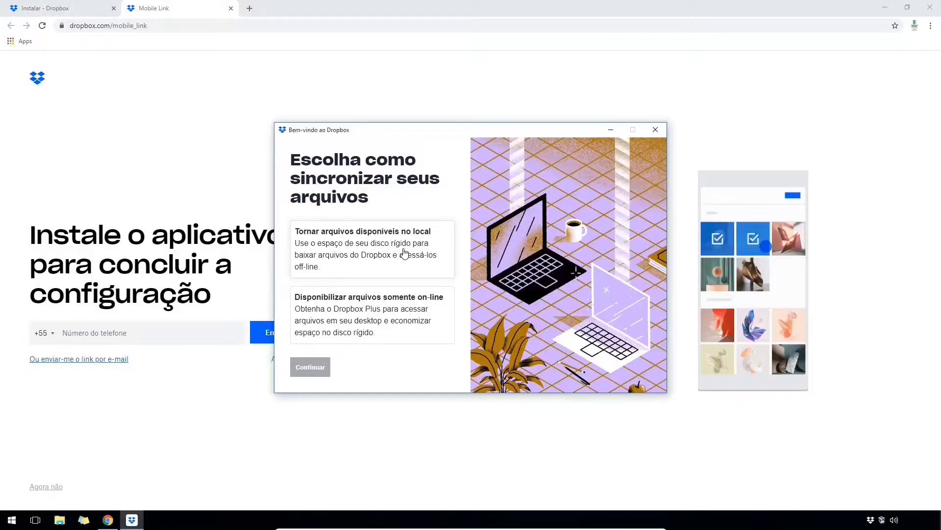
{"action": "left_click", "coordinate": [404, 253]}
{"action": "left_click", "coordinate": [353, 368]}
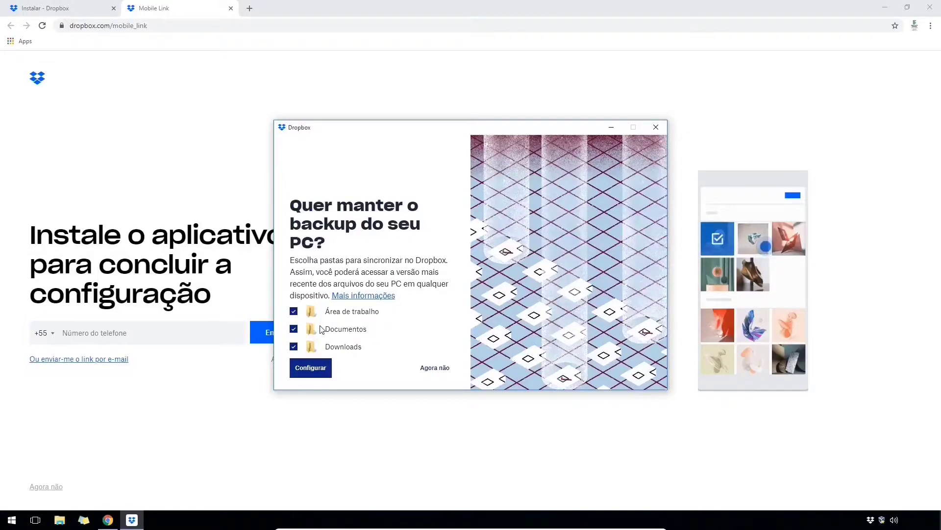
- Untick Área de trabalho, Documentos and Downloads, and continue without PC backup
{"action": "left_click", "coordinate": [294, 311]}
{"action": "left_click", "coordinate": [294, 329]}
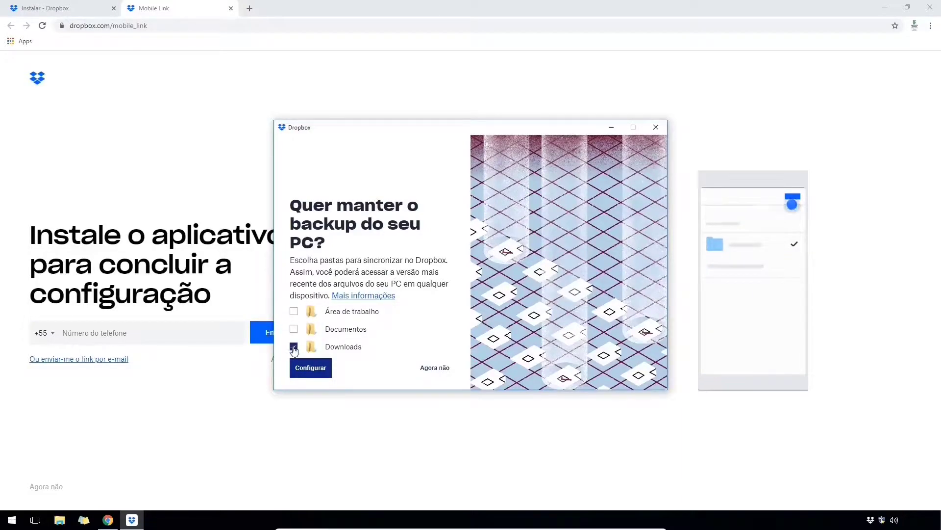
{"action": "left_click", "coordinate": [294, 347]}
{"action": "left_click", "coordinate": [444, 367]}
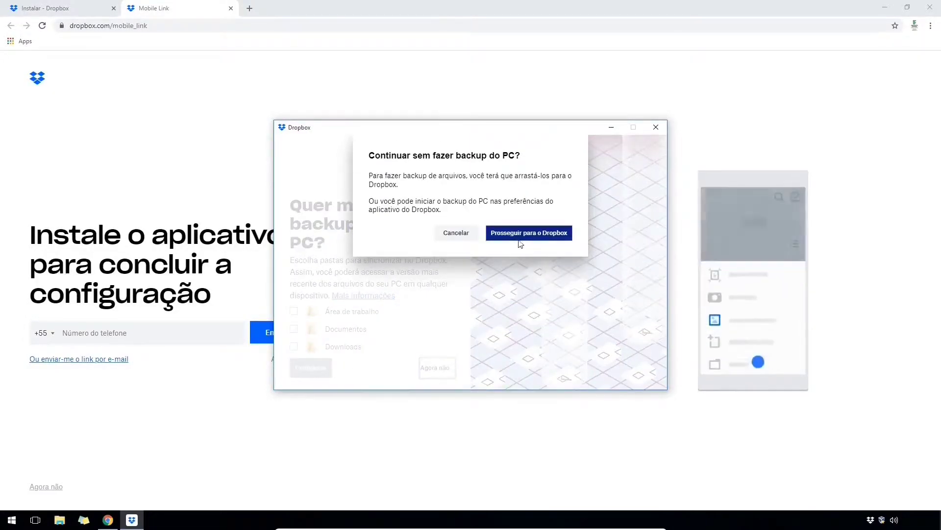
{"action": "left_click", "coordinate": [526, 236]}
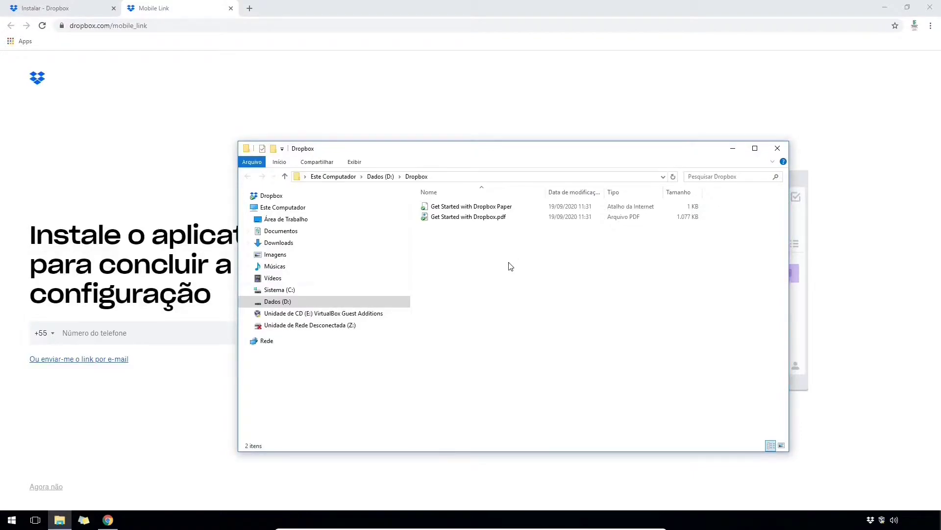
- Copy tutorial-nuvem.pdf from the Downloads folder
{"action": "left_click", "coordinate": [276, 302]}
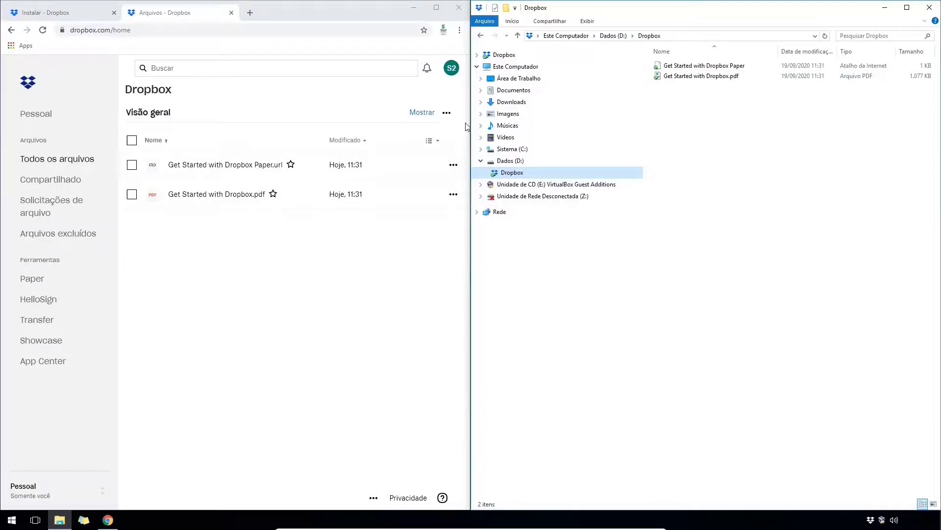
{"action": "left_click", "coordinate": [510, 102]}
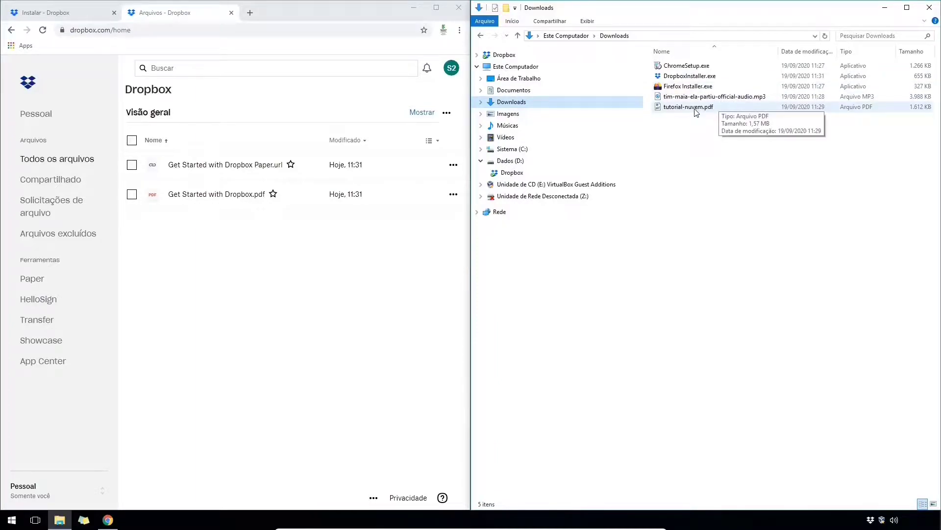
{"action": "left_click", "coordinate": [696, 107]}
{"action": "right_click", "coordinate": [696, 109]}
{"action": "left_click", "coordinate": [720, 231]}
- Paste tutorial-nuvem.pdf into the Dropbox folder on D:
{"action": "left_click", "coordinate": [519, 175]}
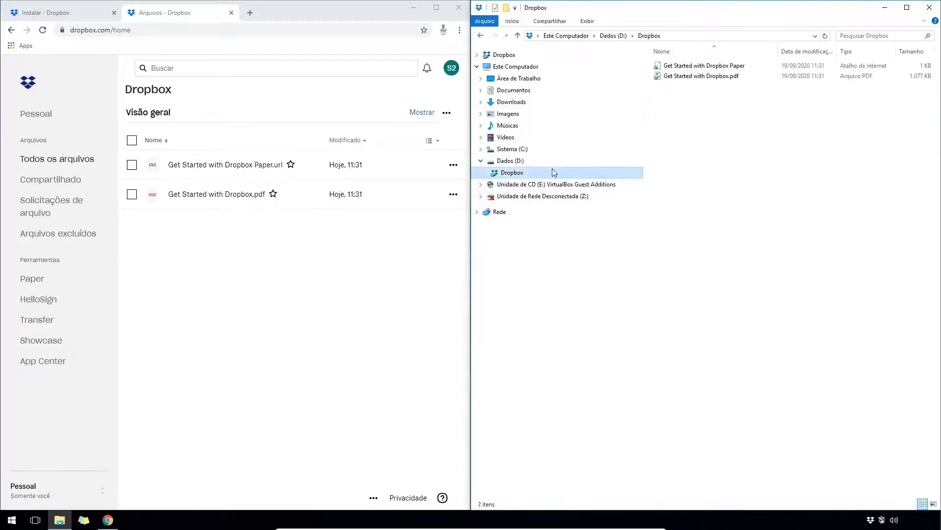
{"action": "right_click", "coordinate": [708, 132]}
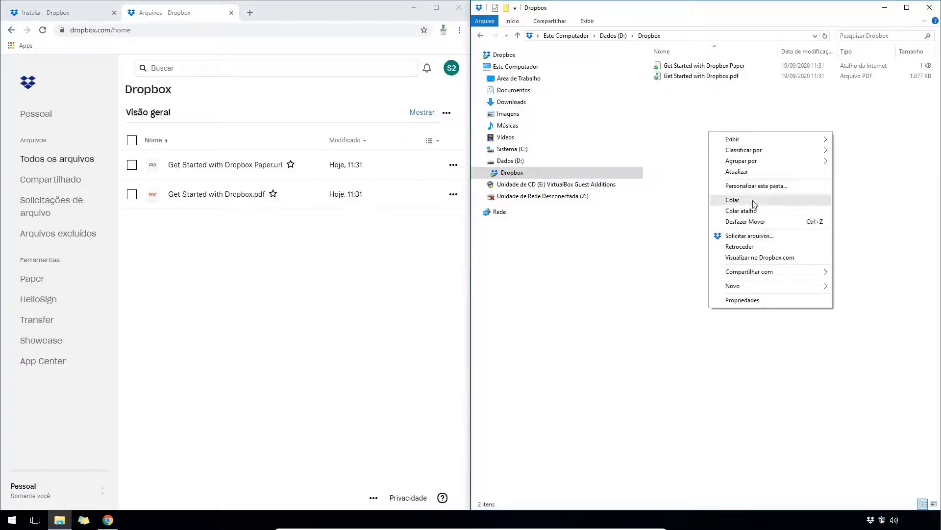
{"action": "left_click", "coordinate": [753, 199]}
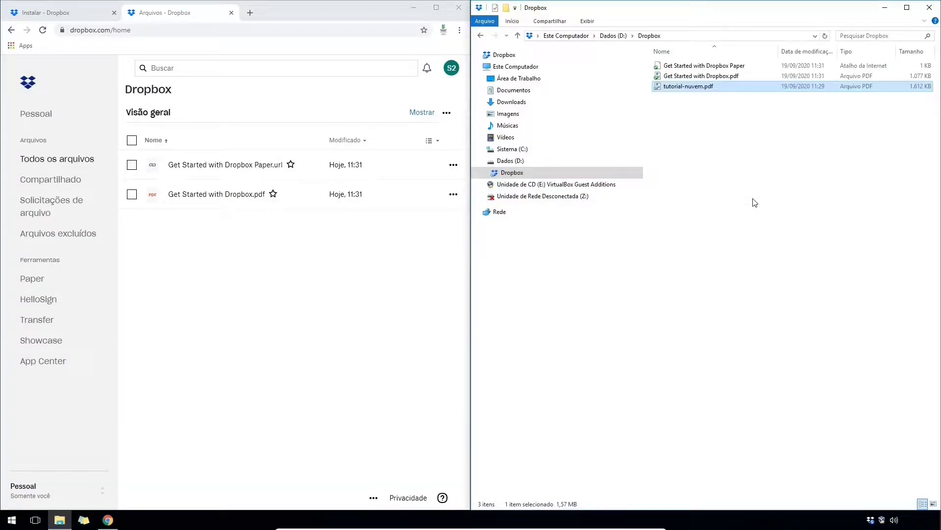
{"action": "left_click", "coordinate": [741, 157]}
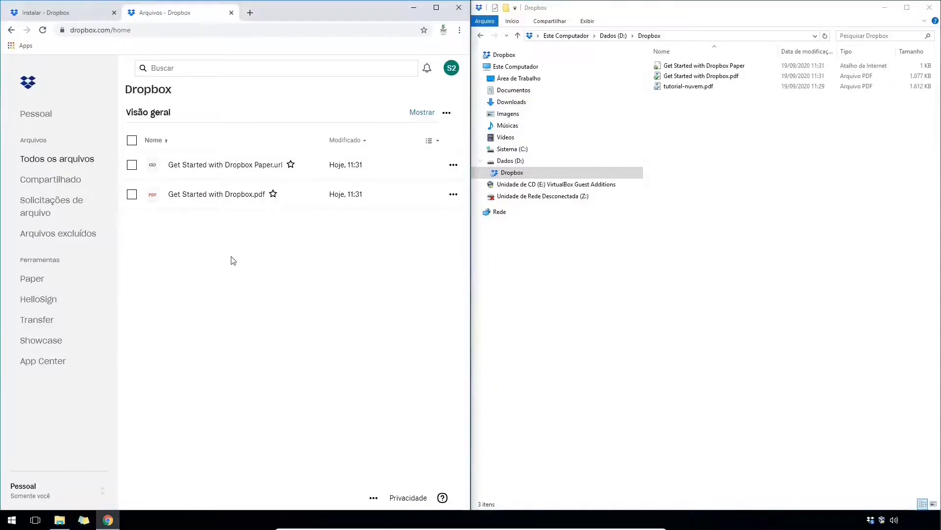
- Upload the tim-maia mp3 from Downloads through the Dropbox website
{"action": "left_click", "coordinate": [42, 30]}
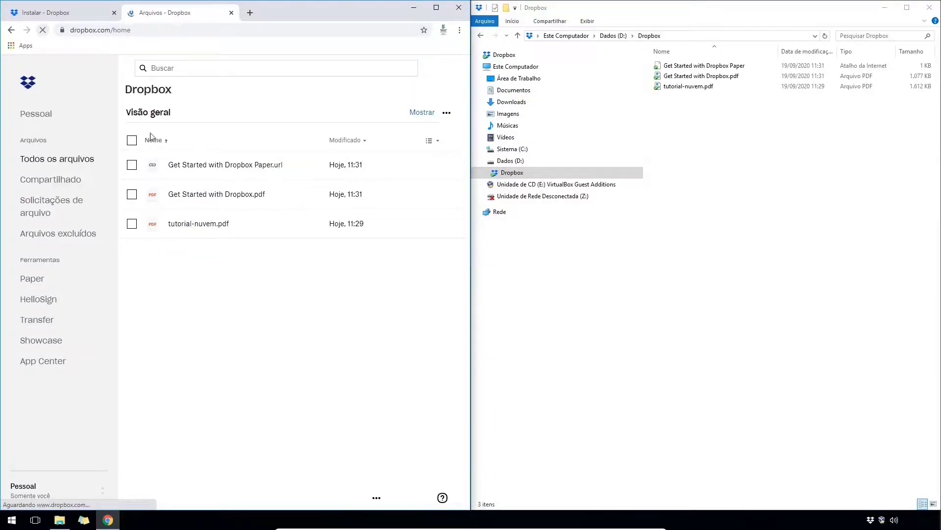
{"action": "left_click", "coordinate": [448, 114]}
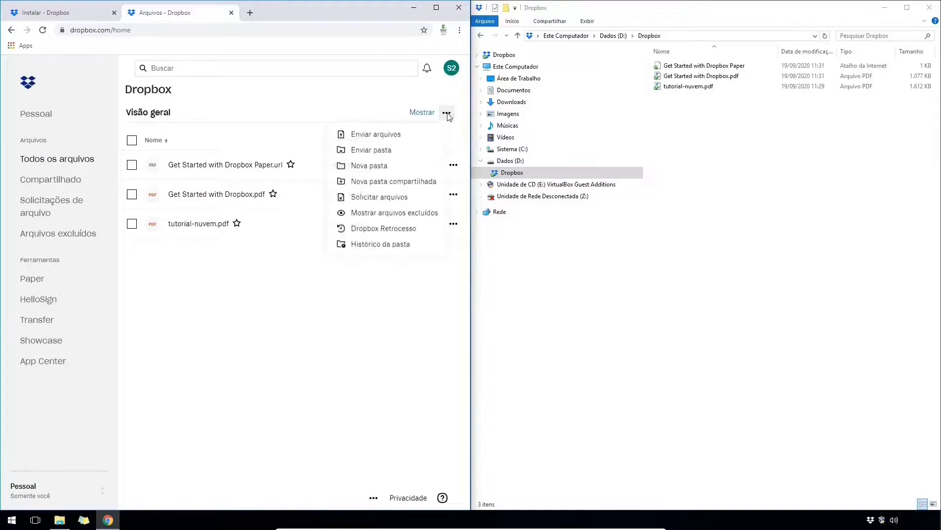
{"action": "left_click", "coordinate": [395, 133]}
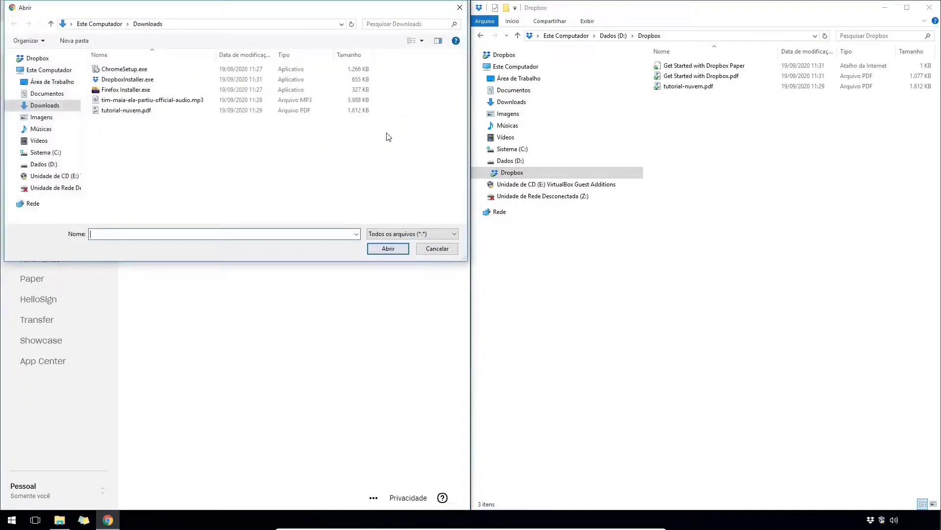
{"action": "left_click", "coordinate": [171, 100]}
{"action": "left_click", "coordinate": [388, 248]}
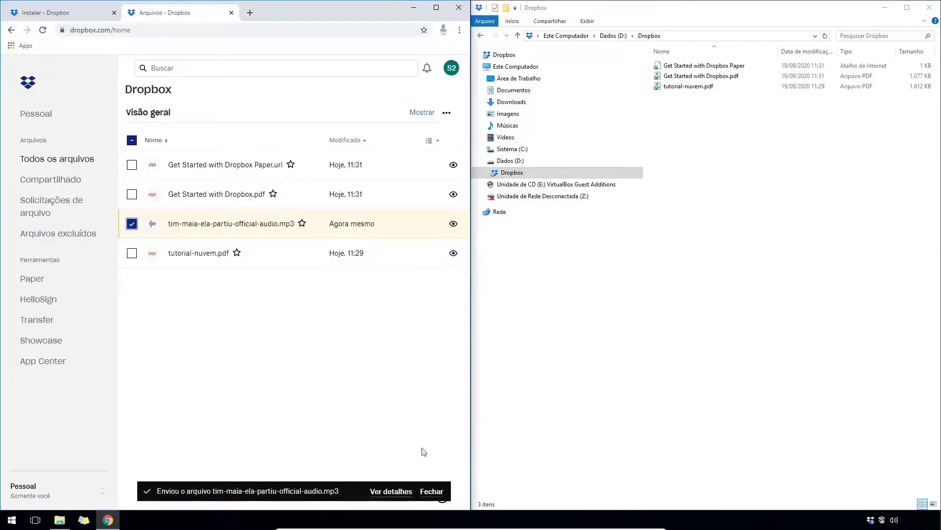
{"action": "left_click", "coordinate": [431, 491]}
{"action": "left_click", "coordinate": [262, 332]}
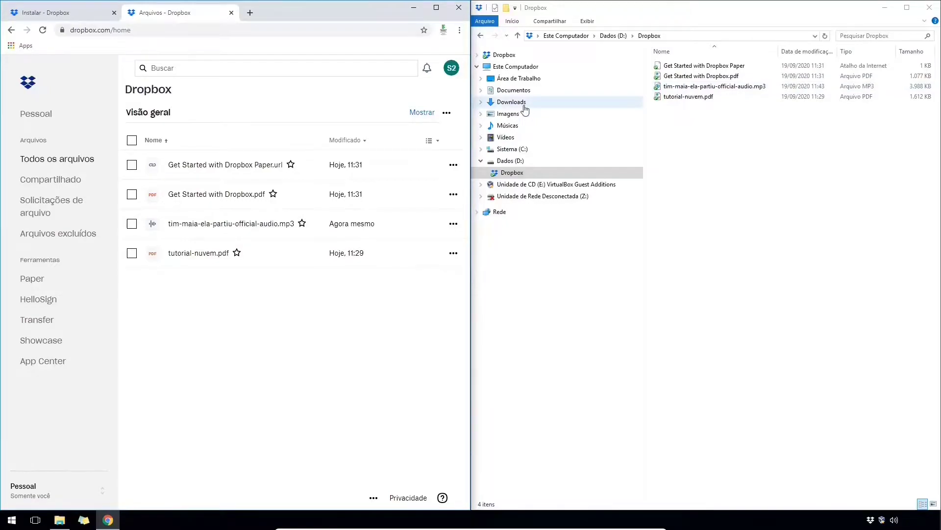
- Drag Firefox Installer.exe from Downloads into D:\Dropbox and check the folder
{"action": "left_click", "coordinate": [520, 103]}
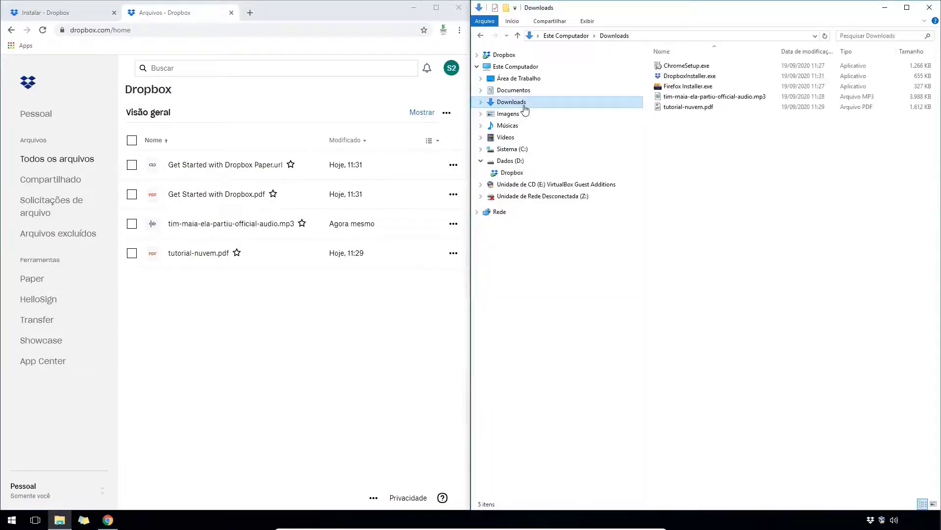
{"action": "left_click_drag", "start_coordinate": [696, 87], "coordinate": [217, 379]}
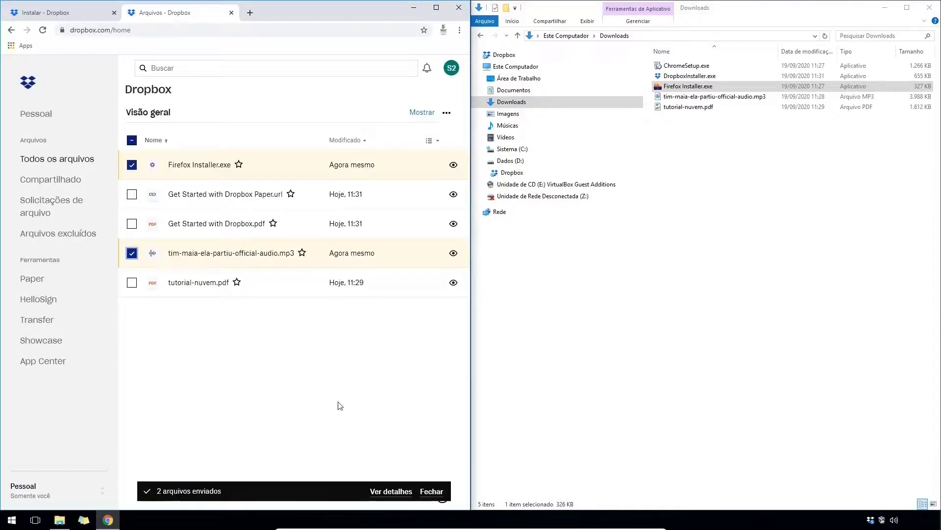
{"action": "left_click", "coordinate": [431, 491]}
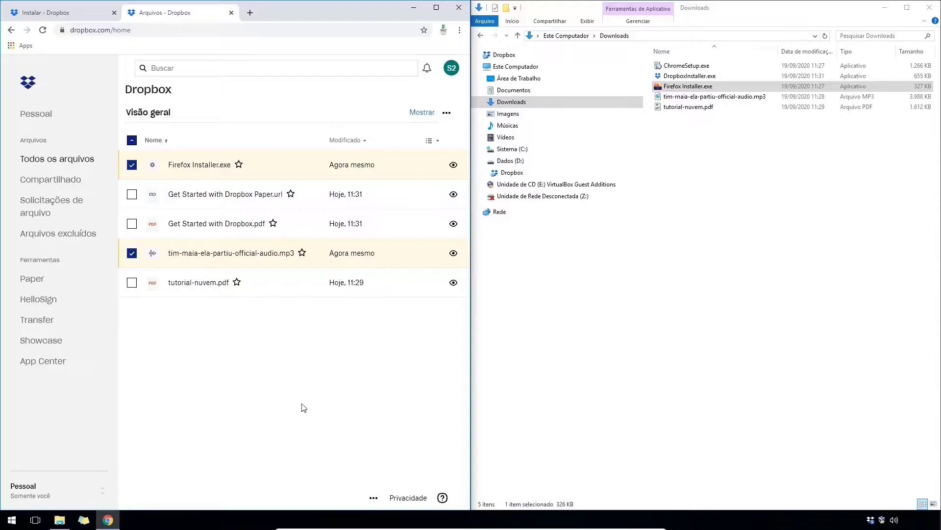
{"action": "left_click", "coordinate": [217, 368]}
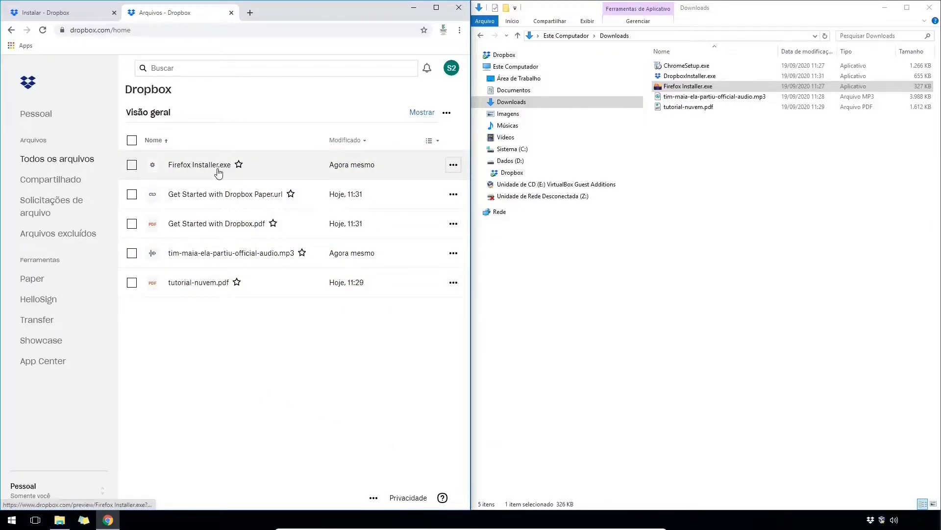
{"action": "left_click", "coordinate": [512, 173]}
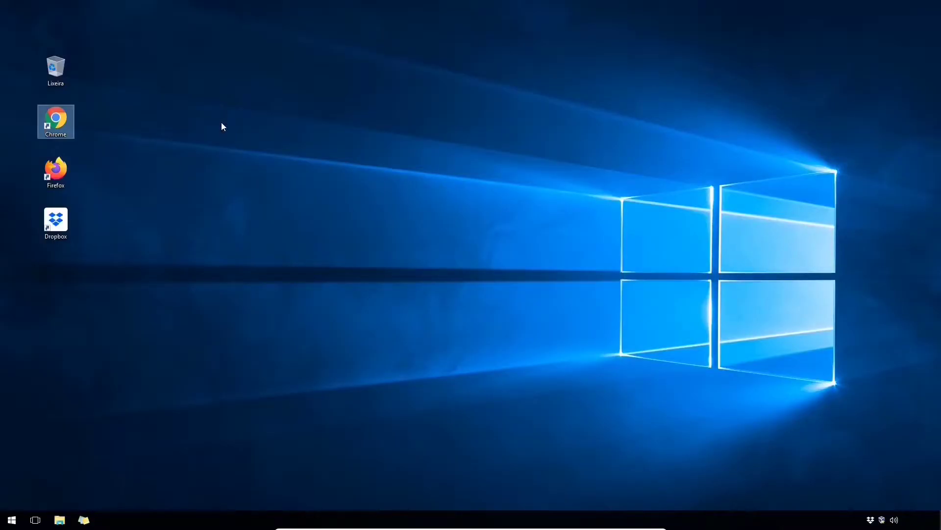
- Search Google for 'onedrive' and open the OneDrive cloud storage page
{"action": "key", "text": "Return"}
{"action": "type", "text": "onedrive"}
{"action": "key", "text": "Return"}
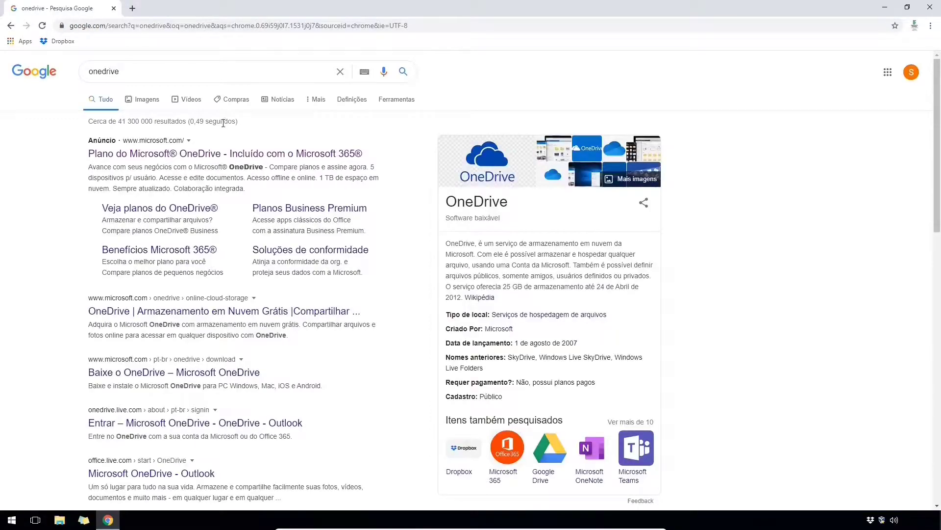
{"action": "left_click", "coordinate": [268, 311]}
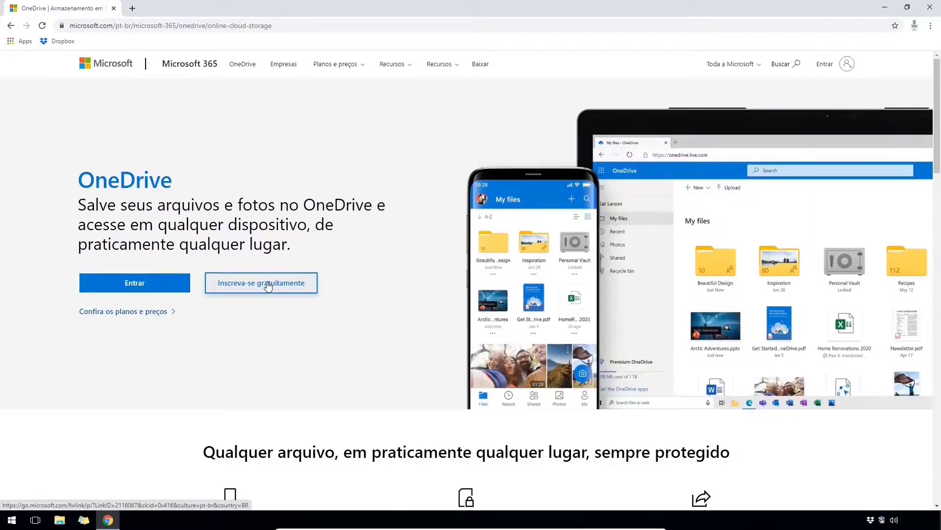
- Sign up for a free Microsoft account with the user's e-mail and pass the puzzle check
{"action": "left_click", "coordinate": [268, 286]}
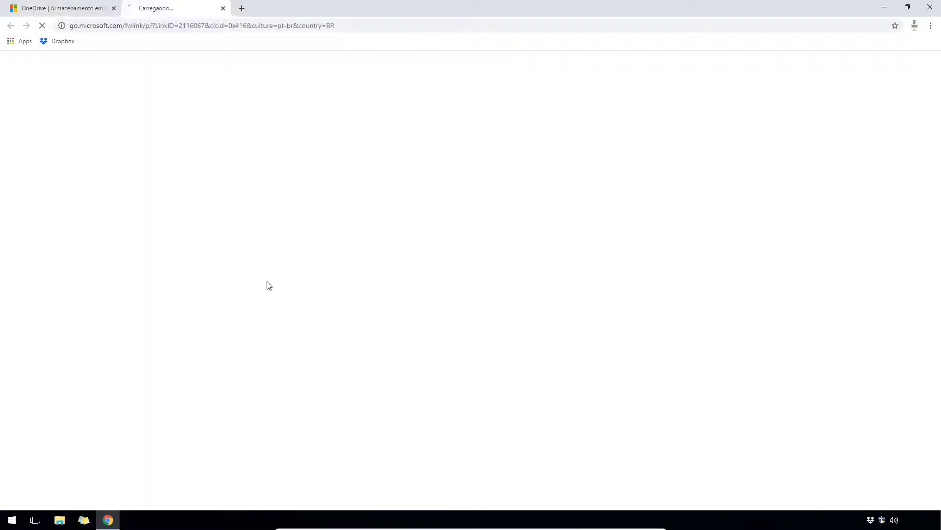
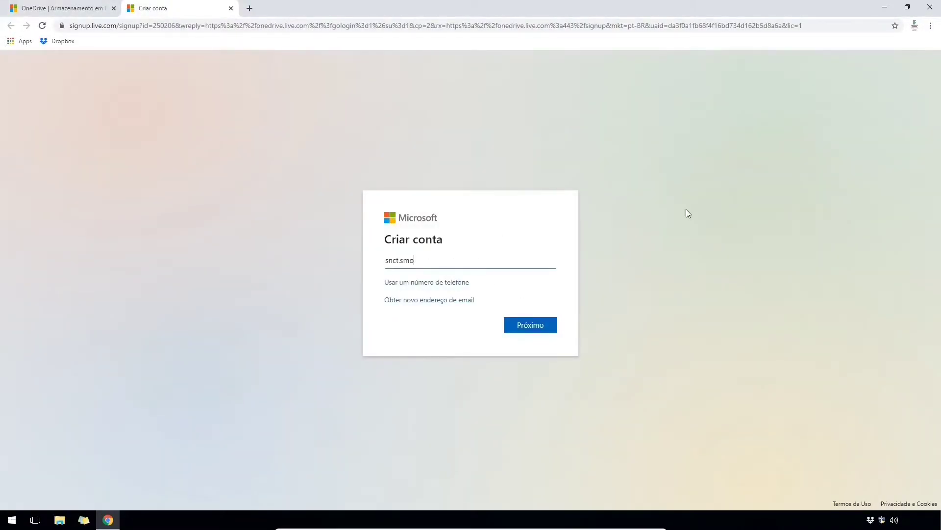
{"action": "key", "text": "Return"}
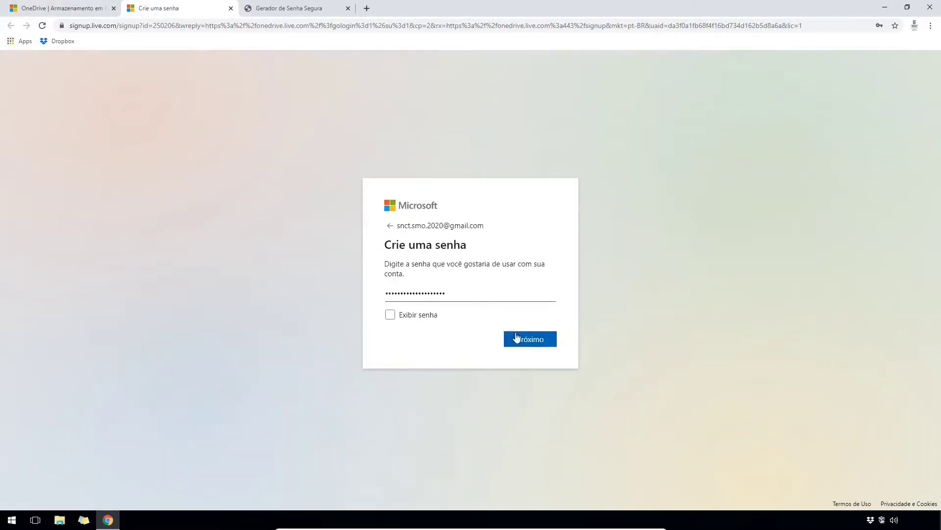
{"action": "left_click", "coordinate": [516, 338]}
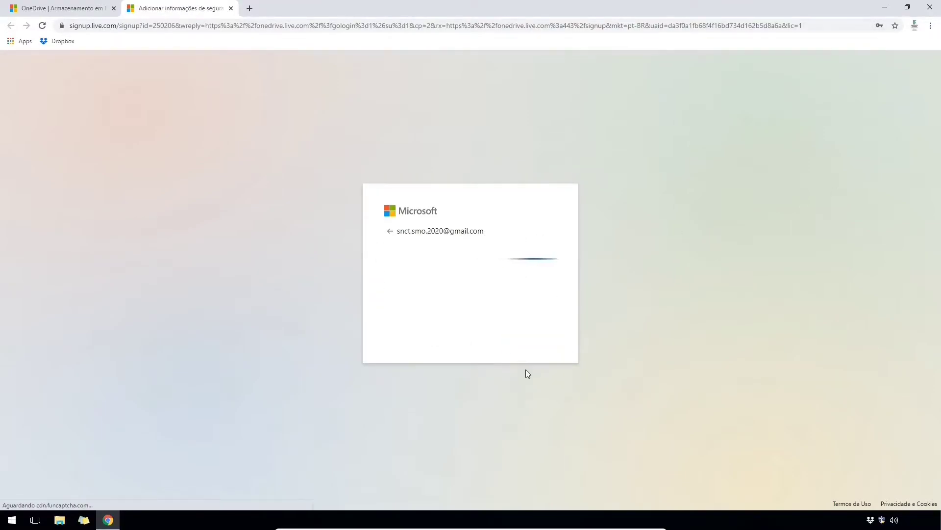
{"action": "left_click", "coordinate": [477, 338]}
{"action": "left_click", "coordinate": [475, 337]}
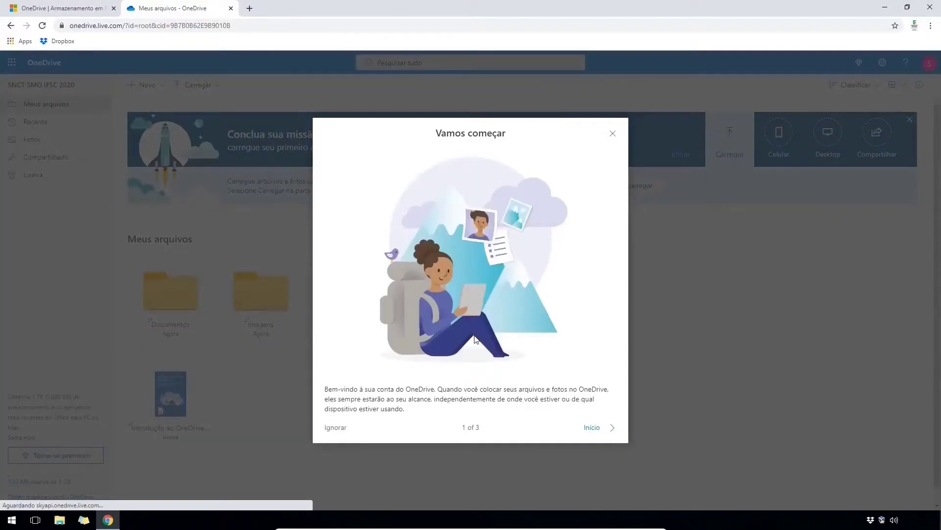
- Step through OneDrive's welcome tour and close the Office 365 premium offer
{"action": "left_click", "coordinate": [606, 428]}
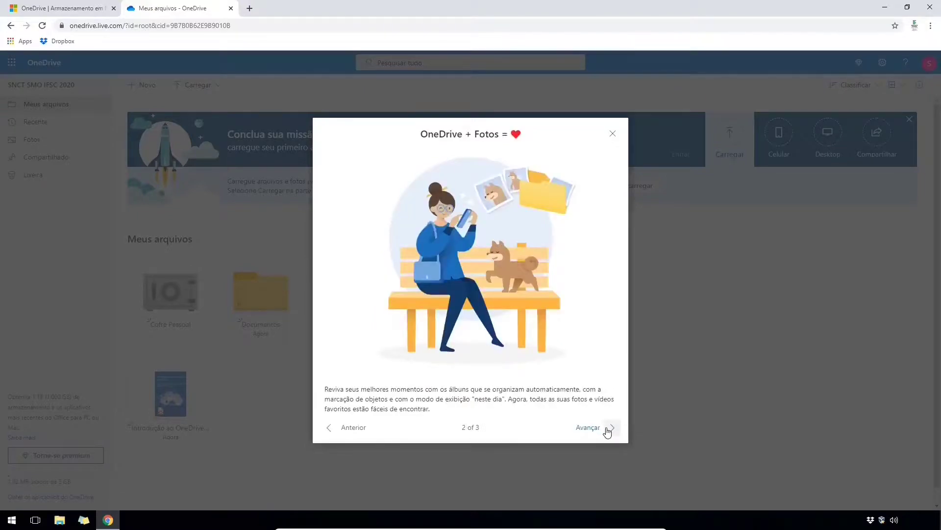
{"action": "left_click", "coordinate": [606, 428]}
{"action": "left_click", "coordinate": [593, 422]}
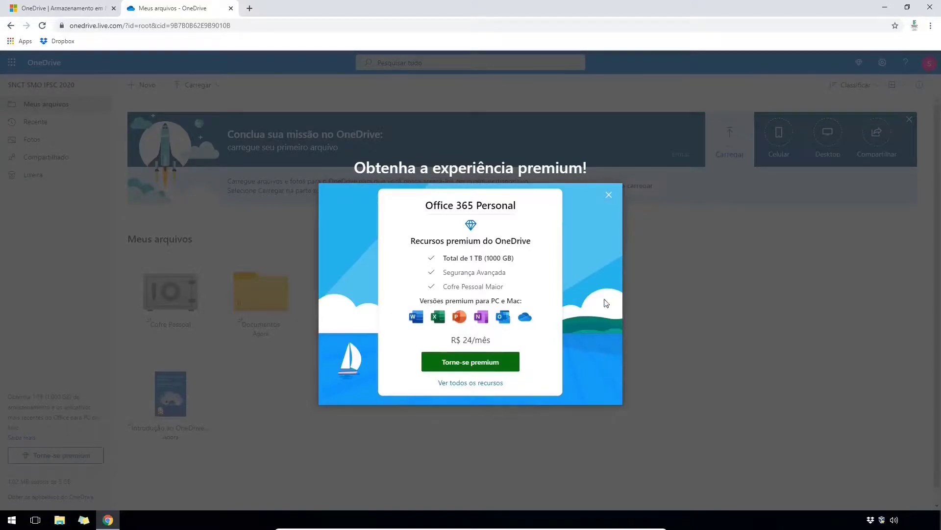
{"action": "left_click", "coordinate": [608, 196]}
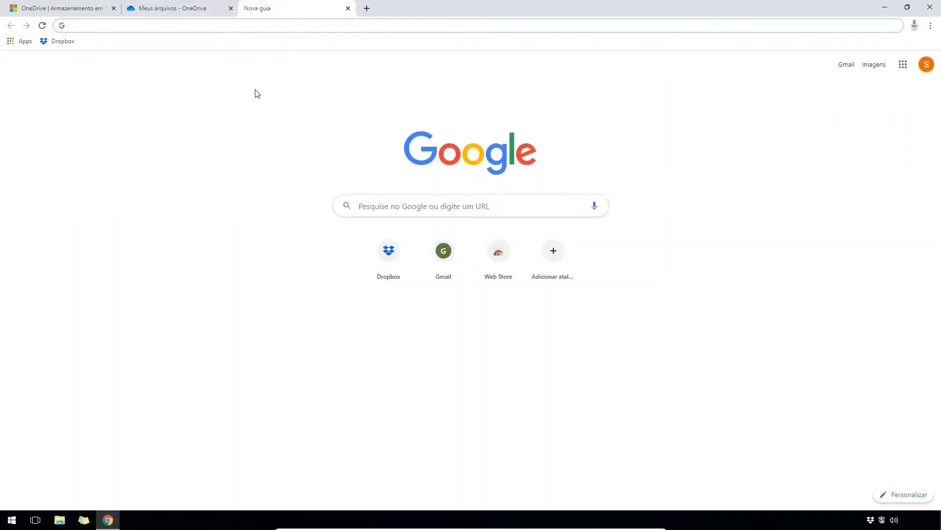
- Find the OneDrive for Windows download page and download OneDriveSetup.exe
{"action": "type", "text": "onedrive"}
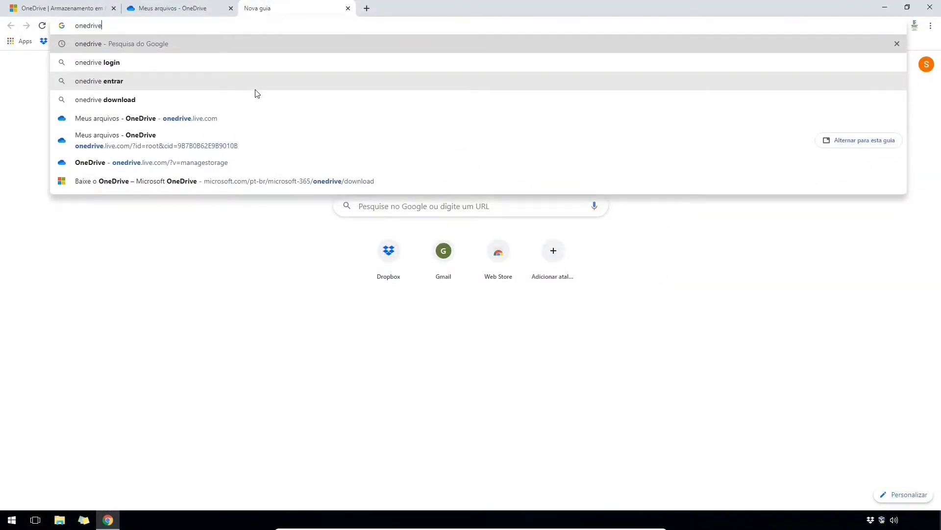
{"action": "left_click", "coordinate": [128, 100]}
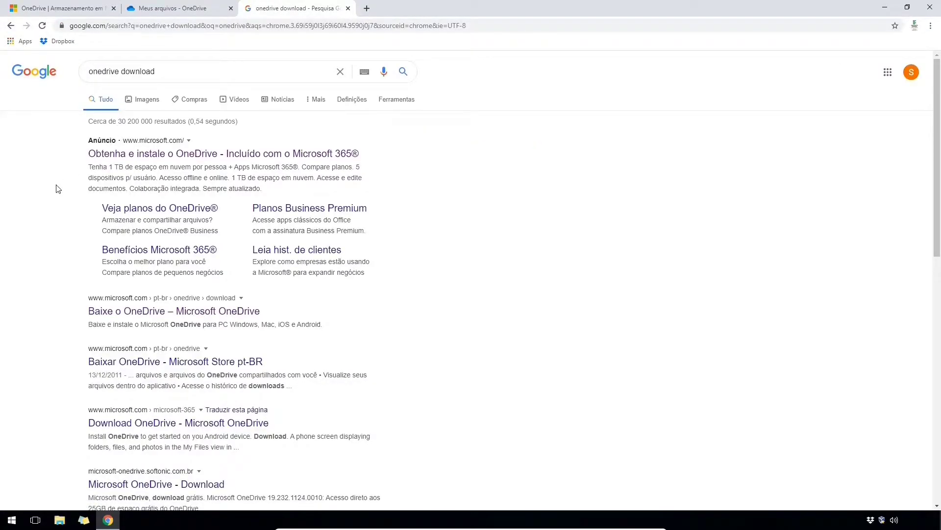
{"action": "left_click", "coordinate": [185, 313]}
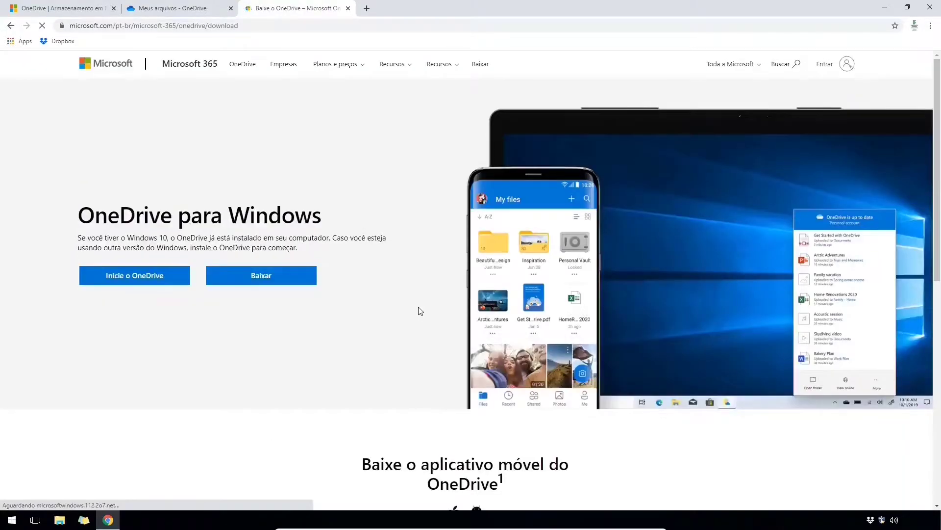
{"action": "left_click", "coordinate": [261, 276]}
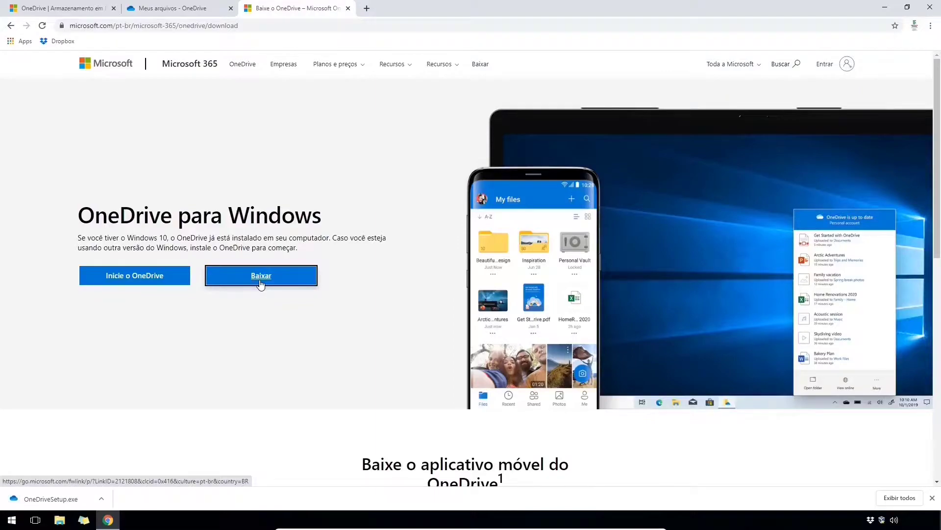
- Run OneDriveSetup.exe and start signing in from the OneDrive tray panel
{"action": "left_click", "coordinate": [59, 498]}
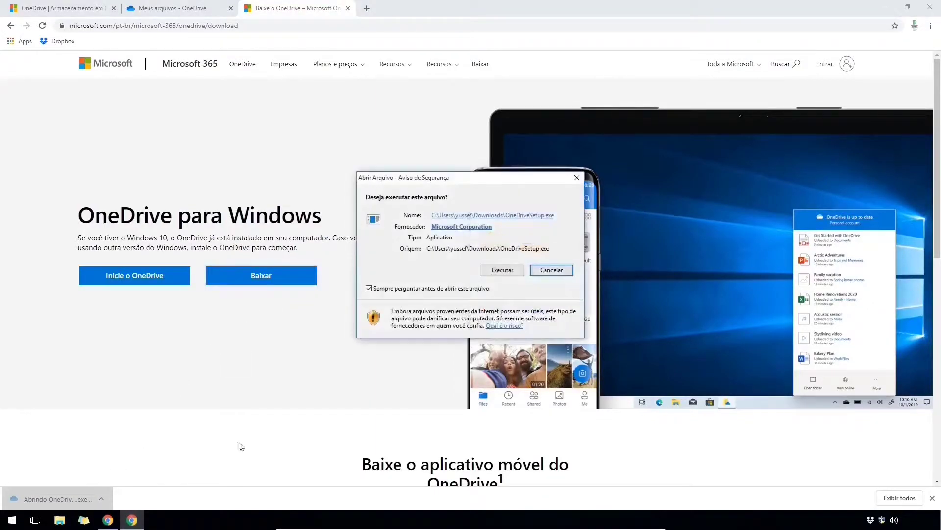
{"action": "left_click", "coordinate": [500, 270]}
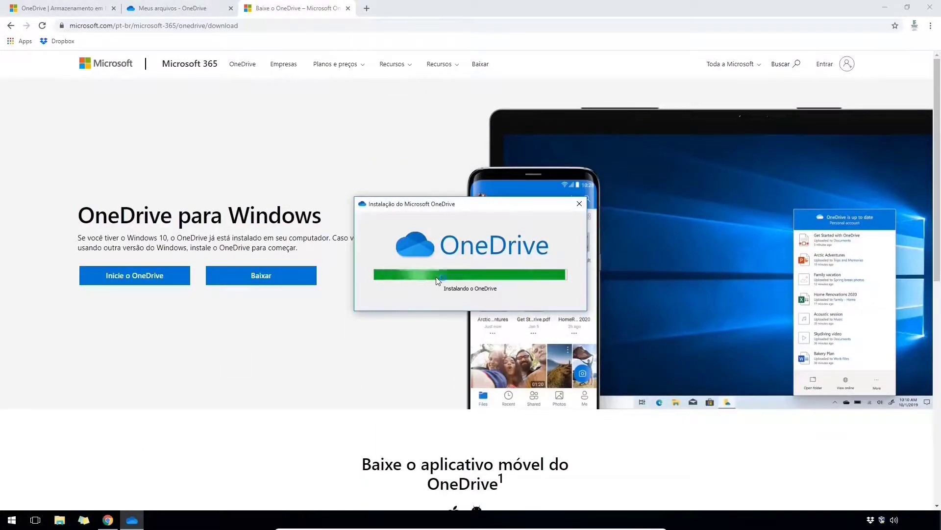
{"action": "left_click", "coordinate": [871, 520]}
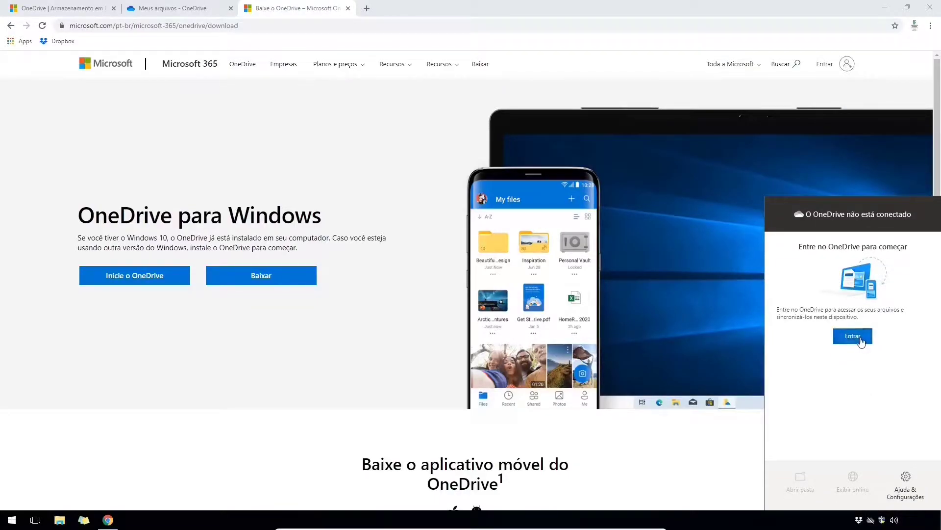
{"action": "left_click", "coordinate": [853, 337]}
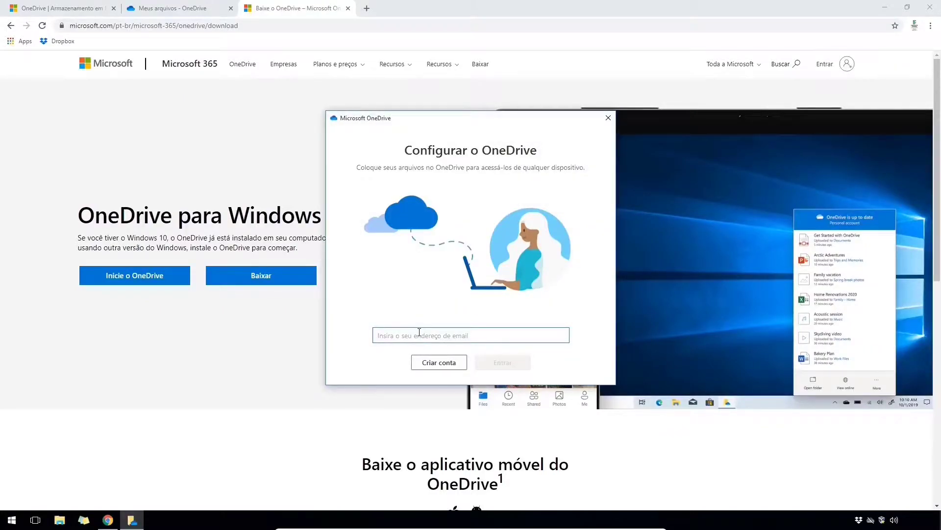
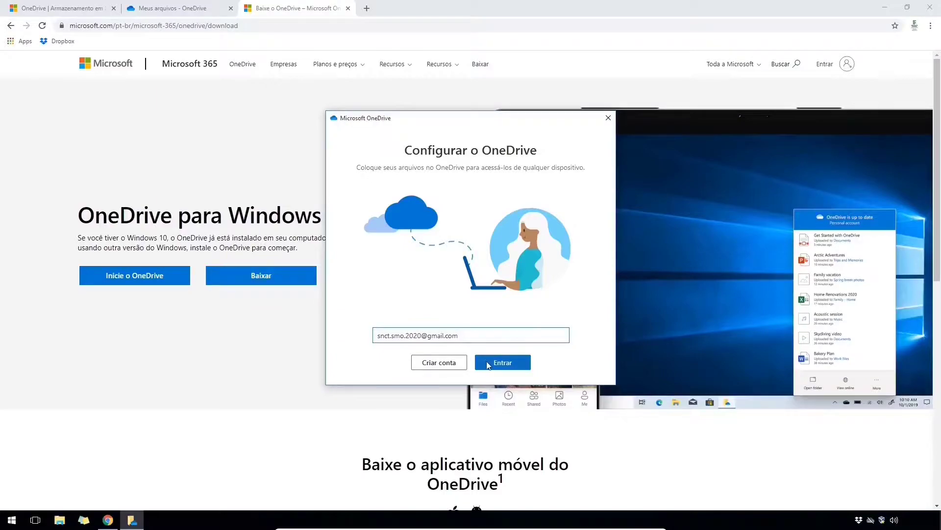
- Sign in to the OneDrive desktop app with the account e-mail and pasted password
{"action": "left_click", "coordinate": [489, 365]}
{"action": "key", "text": "ctrl+v"}
{"action": "left_click", "coordinate": [545, 252]}
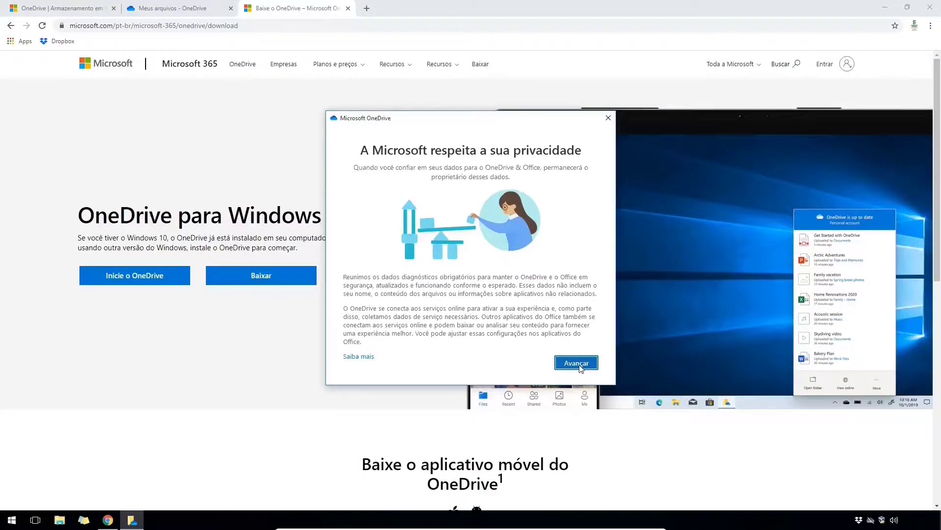
- Decline optional data sharing and browse for a new folder location on Dados (D:)
{"action": "left_click", "coordinate": [577, 363]}
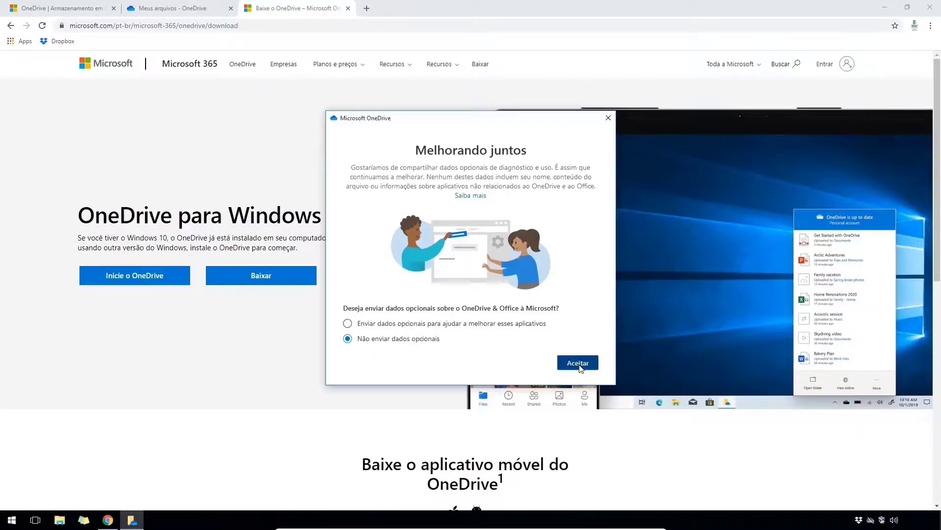
{"action": "left_click", "coordinate": [579, 366]}
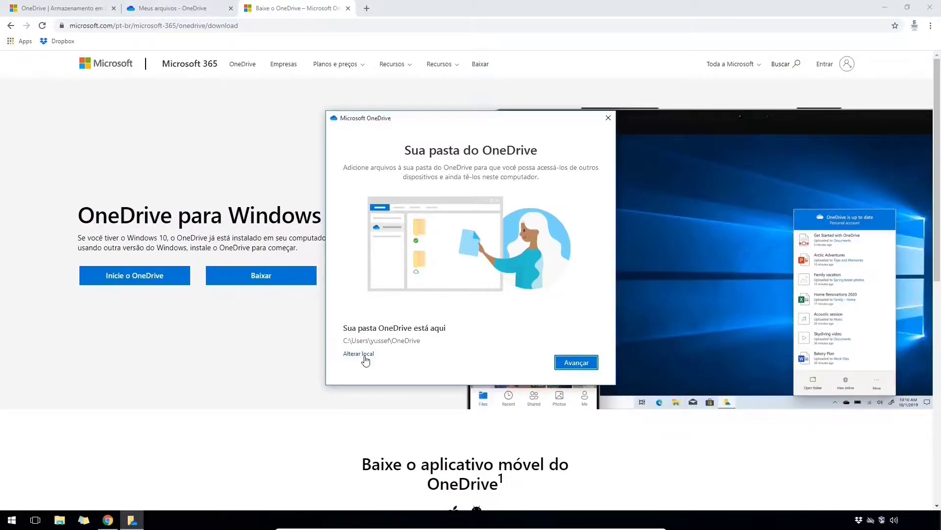
{"action": "left_click", "coordinate": [365, 360]}
{"action": "left_click", "coordinate": [374, 294]}
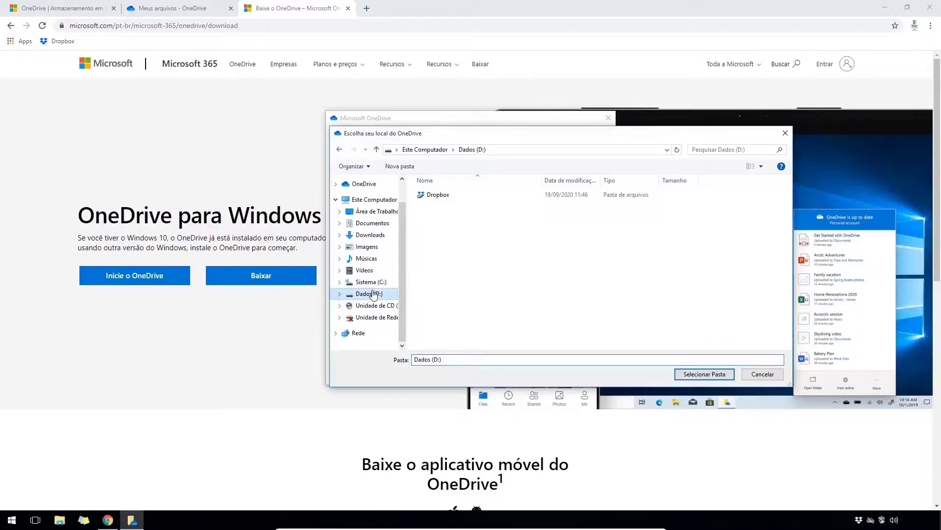
- Create a folder named OneDrive on D: and select it as the sync folder
{"action": "right_click", "coordinate": [504, 244]}
{"action": "mouse_move", "coordinate": [557, 359]}
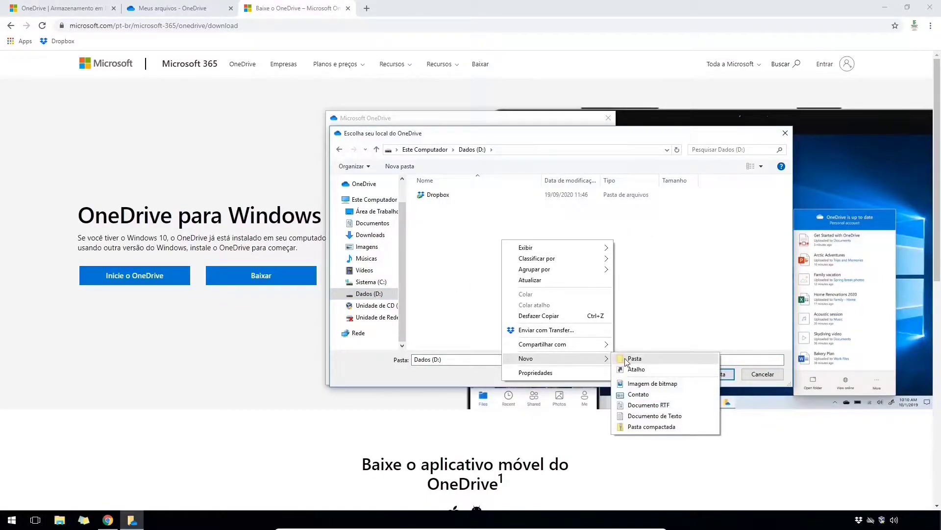
{"action": "left_click", "coordinate": [626, 360]}
{"action": "type", "text": "OneDrive"}
{"action": "key", "text": "Return"}
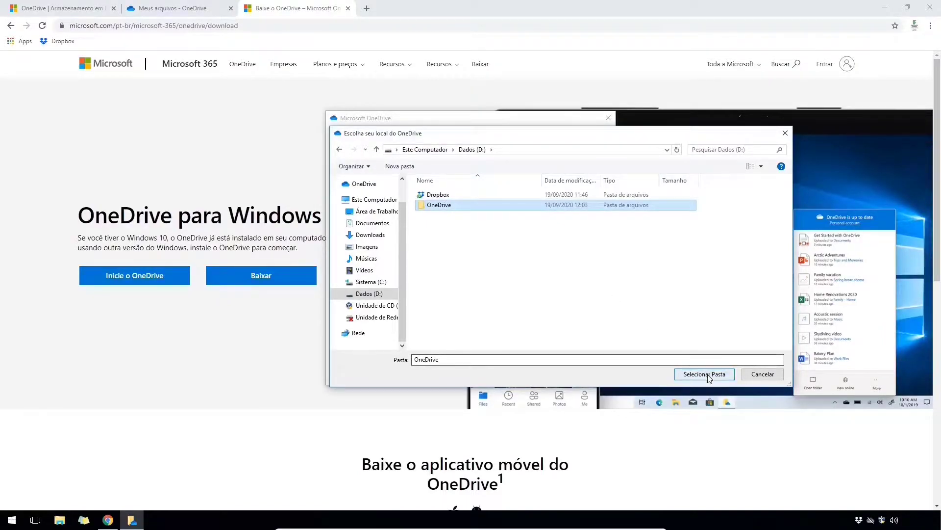
{"action": "left_click", "coordinate": [704, 374]}
- Skip the premium offer and finish the OneDrive setup tour
{"action": "left_click", "coordinate": [580, 368]}
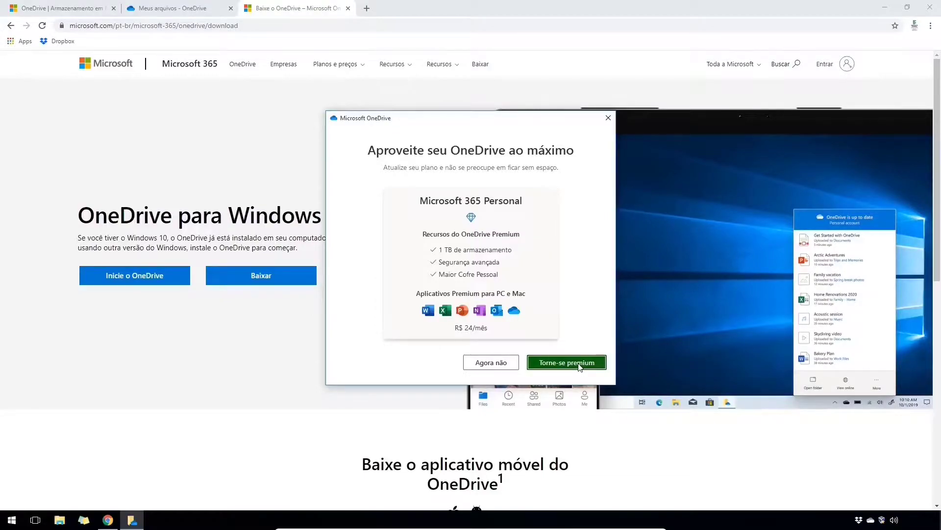
{"action": "left_click", "coordinate": [490, 362]}
{"action": "left_click", "coordinate": [570, 362]}
{"action": "left_click", "coordinate": [567, 362]}
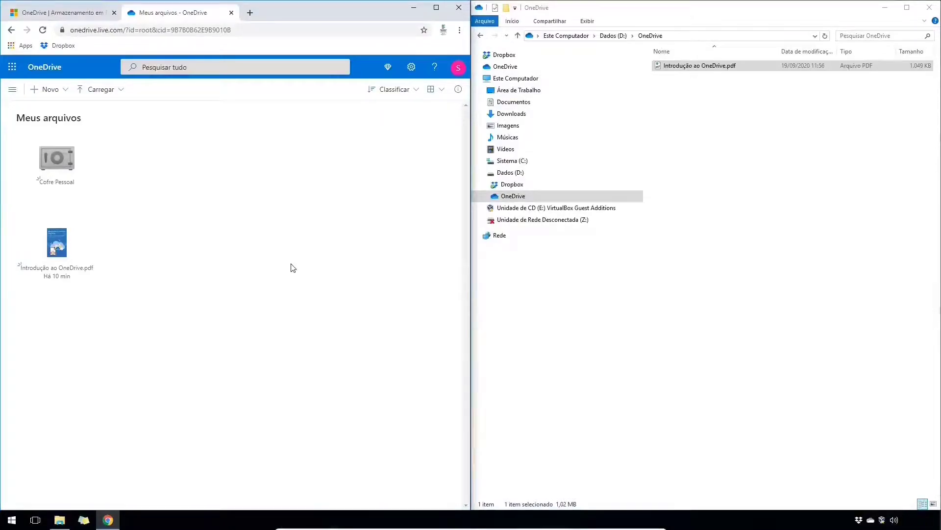
- Drag ChromeSetup.exe from Downloads into OneDrive's web Meus arquivos
{"action": "left_click", "coordinate": [635, 113]}
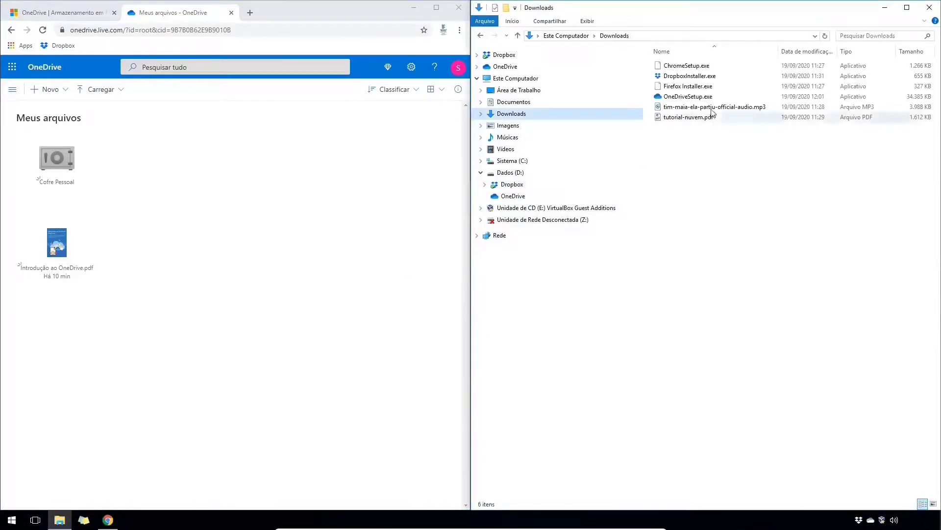
{"action": "left_click", "coordinate": [679, 66]}
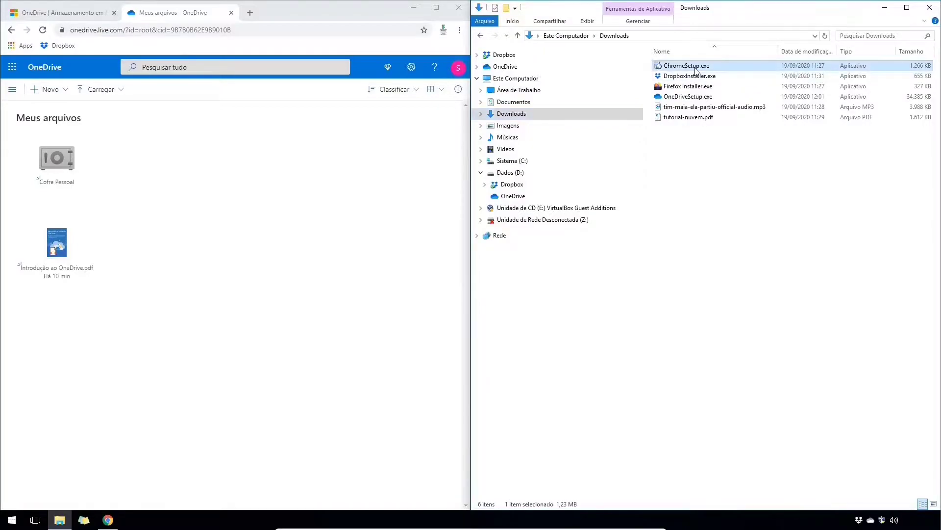
{"action": "left_click_drag", "start_coordinate": [679, 66], "coordinate": [171, 297]}
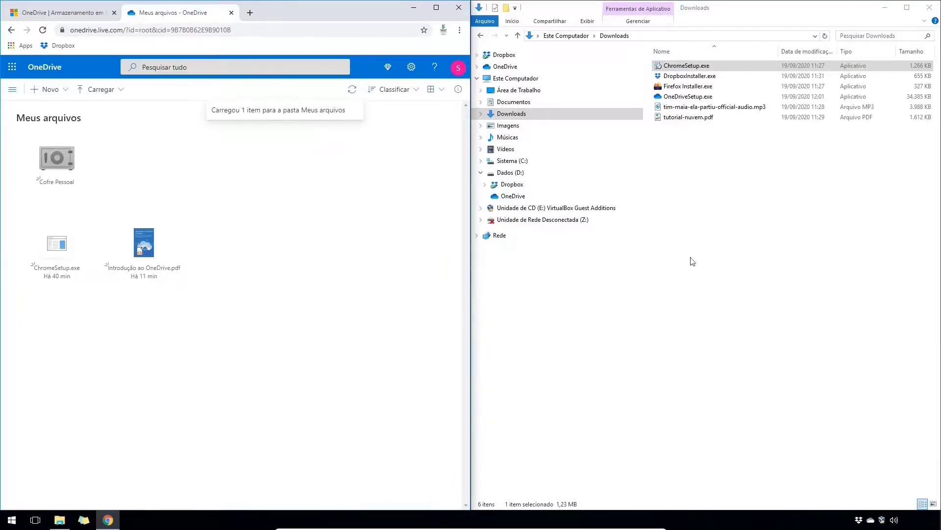
- Check ChromeSetup.exe synced to D:\OneDrive, then bring up the Carregar > Arquivos file picker
{"action": "left_click", "coordinate": [513, 196]}
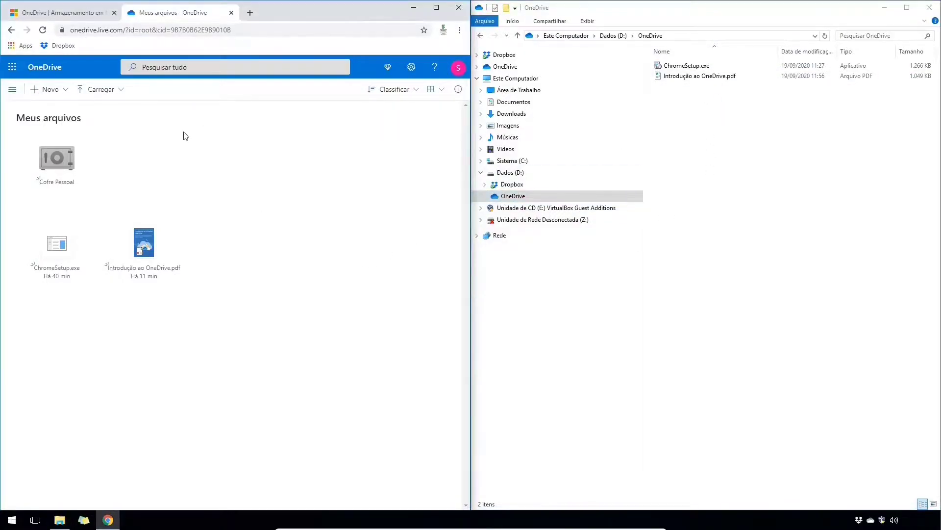
{"action": "left_click", "coordinate": [114, 92]}
{"action": "left_click", "coordinate": [112, 108]}
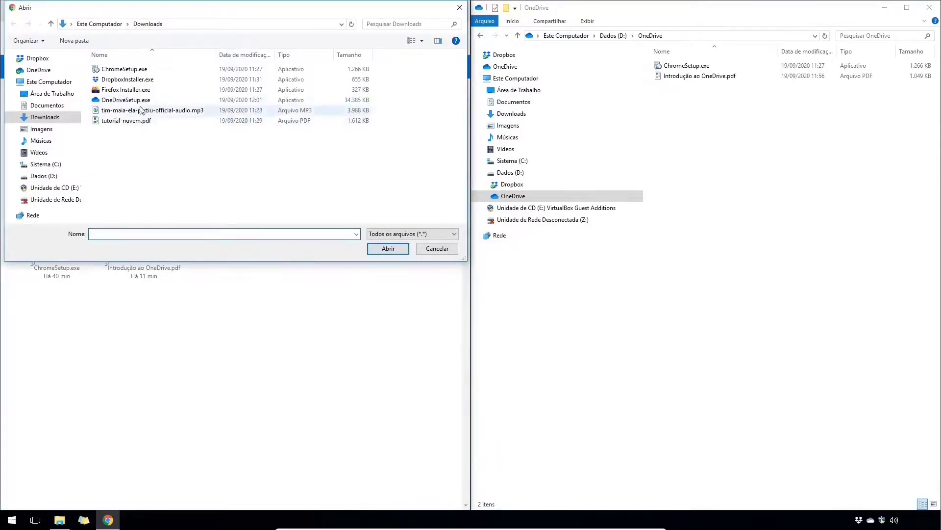
- Upload tutorial-nuvem.pdf to OneDrive and check it synced into the local D:\OneDrive folder
{"action": "left_click", "coordinate": [126, 120]}
{"action": "left_click", "coordinate": [388, 248]}
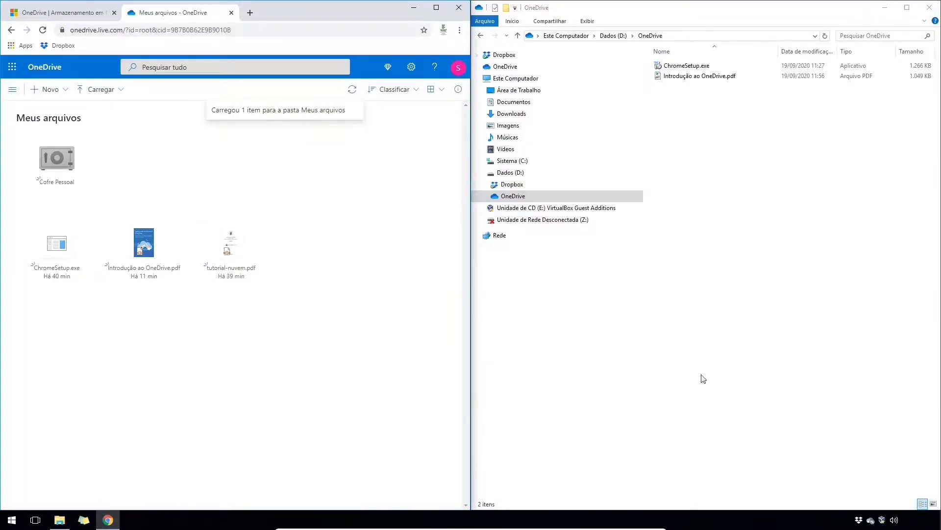
{"action": "left_click", "coordinate": [495, 197]}
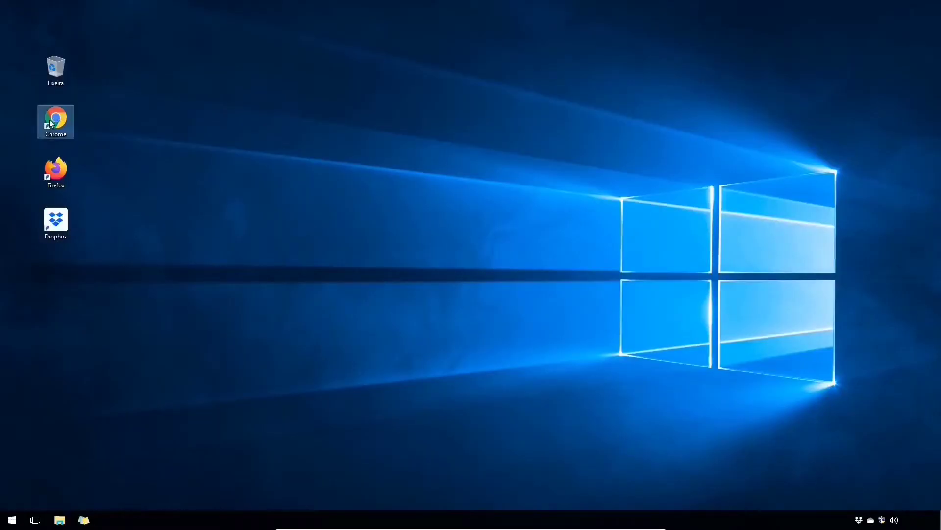
- Launch Chrome, search 'google drive', and go from the Google Drive site to its sign-in page
{"action": "double_click", "coordinate": [51, 123]}
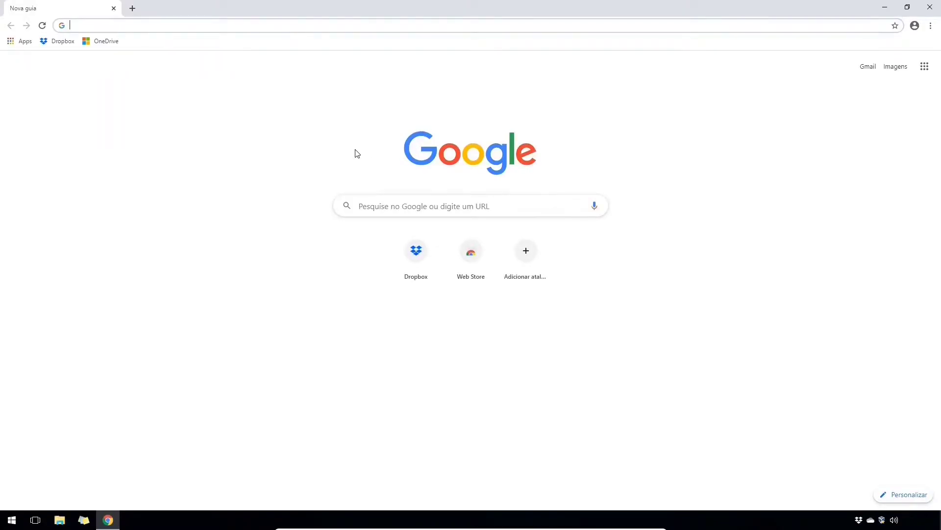
{"action": "type", "text": "google drive"}
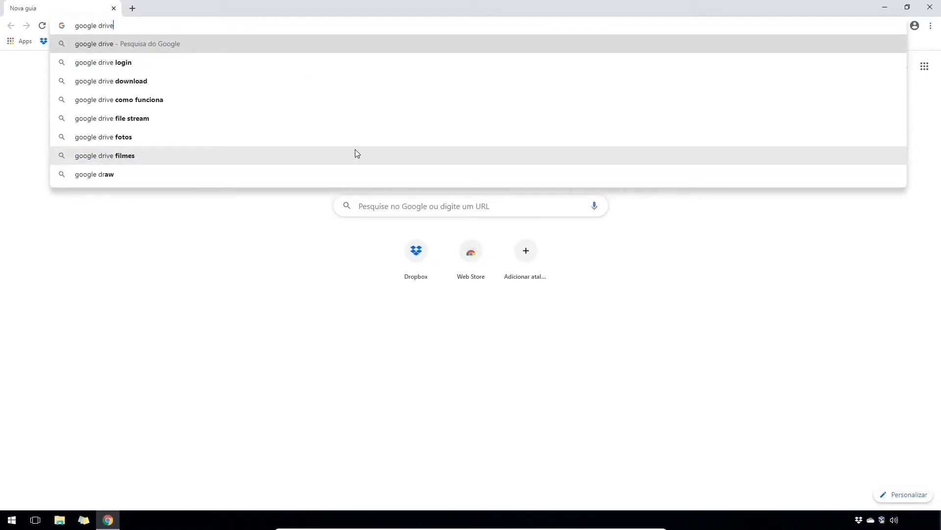
{"action": "key", "text": "Return"}
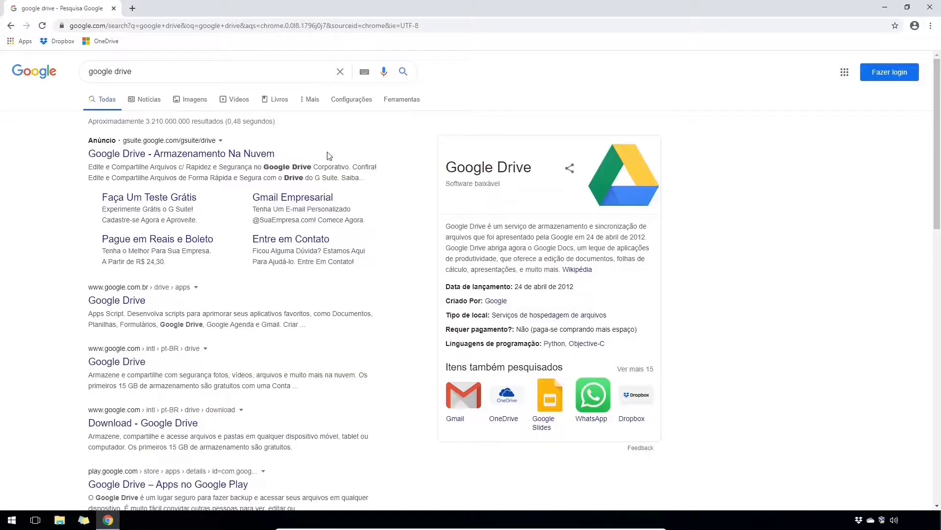
{"action": "left_click", "coordinate": [107, 304]}
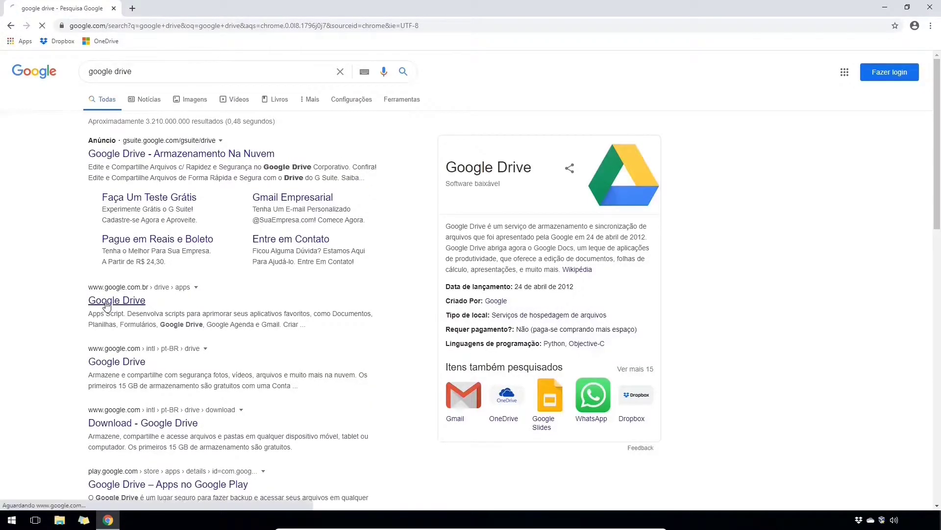
{"action": "left_click", "coordinate": [657, 72]}
{"action": "left_click", "coordinate": [699, 69]}
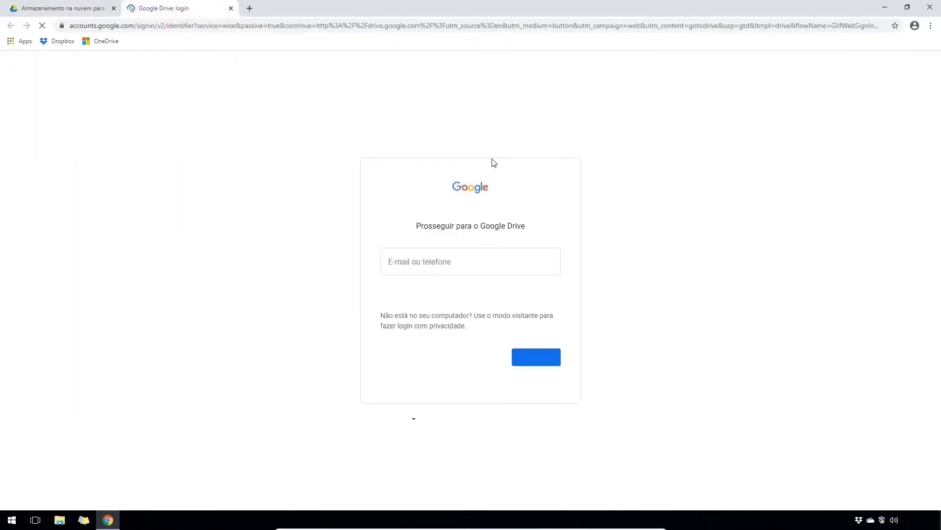
- Create a personal Google account, filling in name, username and password, and submit it
{"action": "left_click", "coordinate": [399, 355]}
{"action": "left_click", "coordinate": [406, 382]}
{"action": "key", "text": "Tab"}
{"action": "type", "text": "SNE 2020"}
{"action": "key", "text": "Tab"}
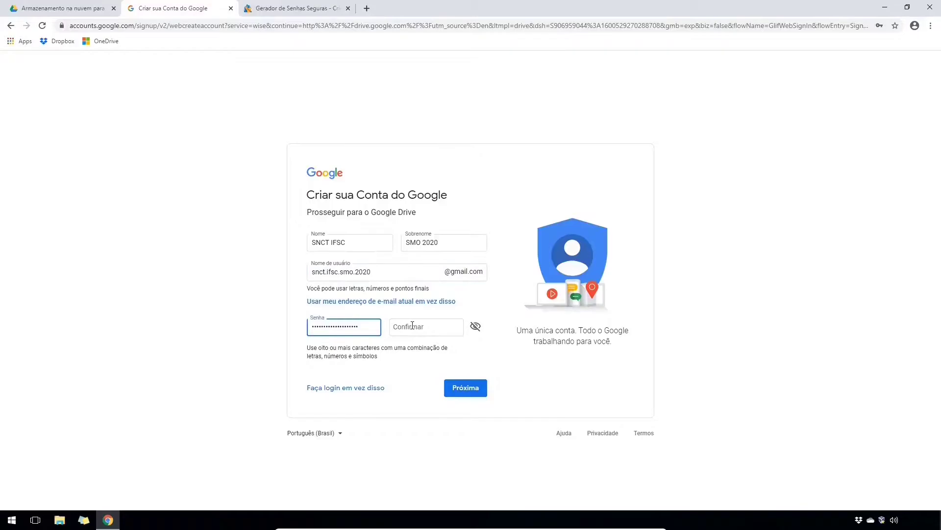
{"action": "key", "text": "ctrl+v"}
{"action": "key", "text": "ctrl+v"}
{"action": "left_click", "coordinate": [463, 387]}
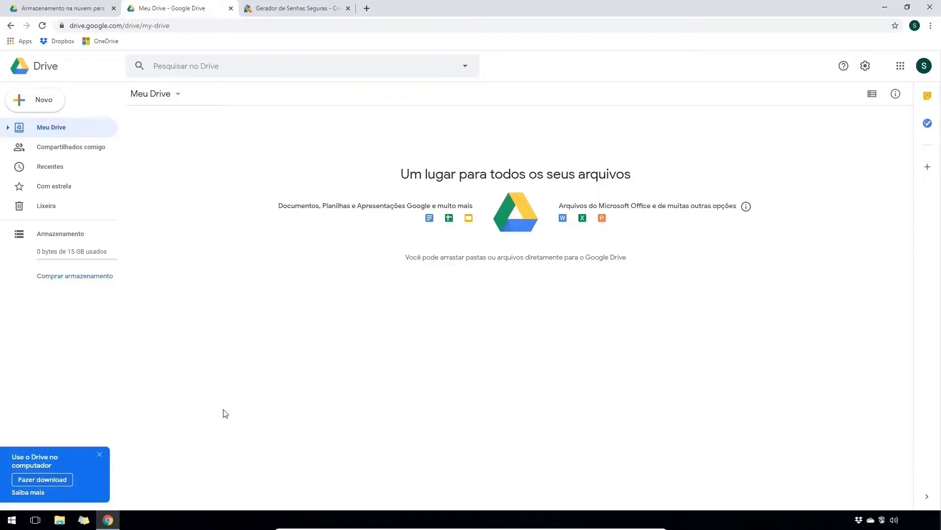
- Download and run installbackupandsync.exe, close the installer, then bring up the Backup and Sync welcome window
{"action": "left_click", "coordinate": [58, 480]}
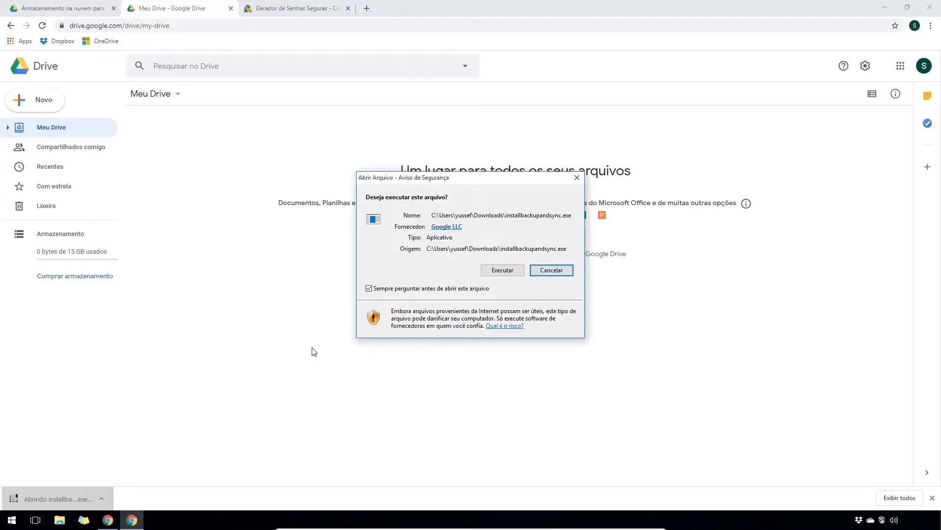
{"action": "left_click", "coordinate": [511, 273]}
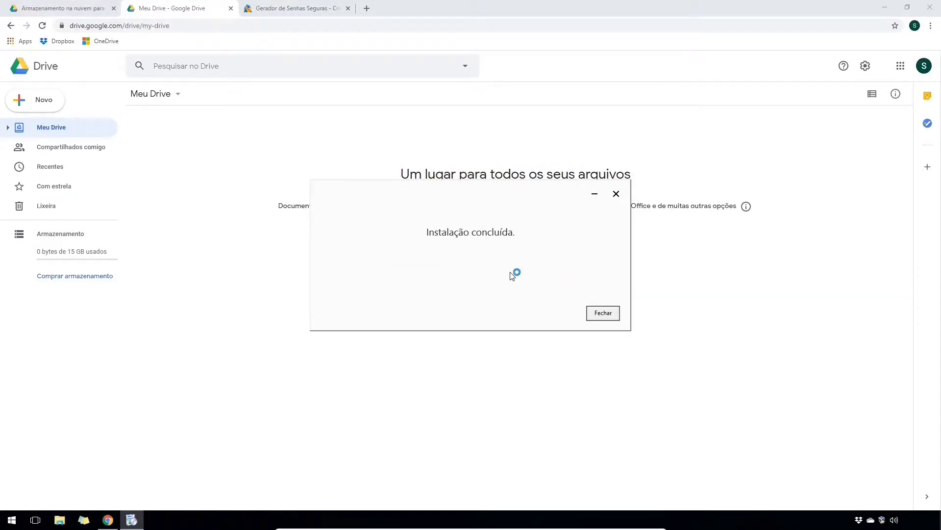
{"action": "left_click", "coordinate": [602, 314]}
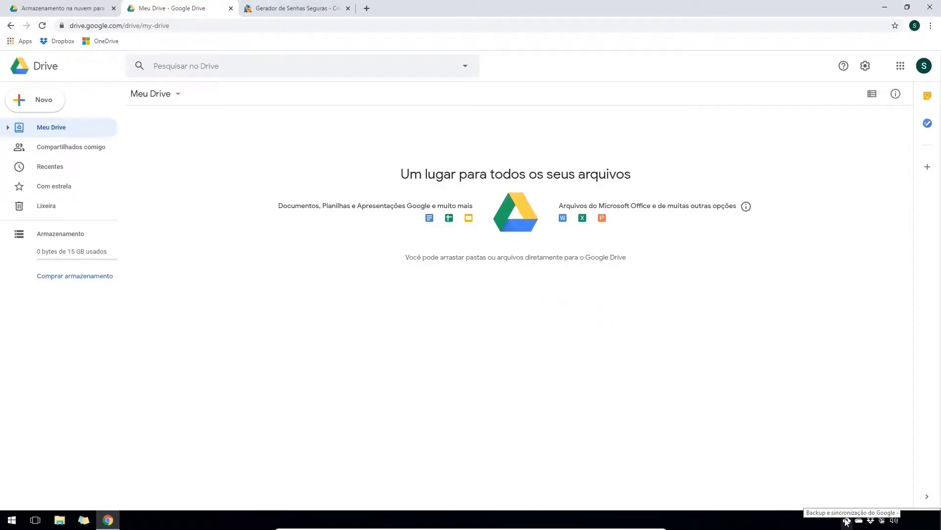
{"action": "left_click", "coordinate": [847, 521]}
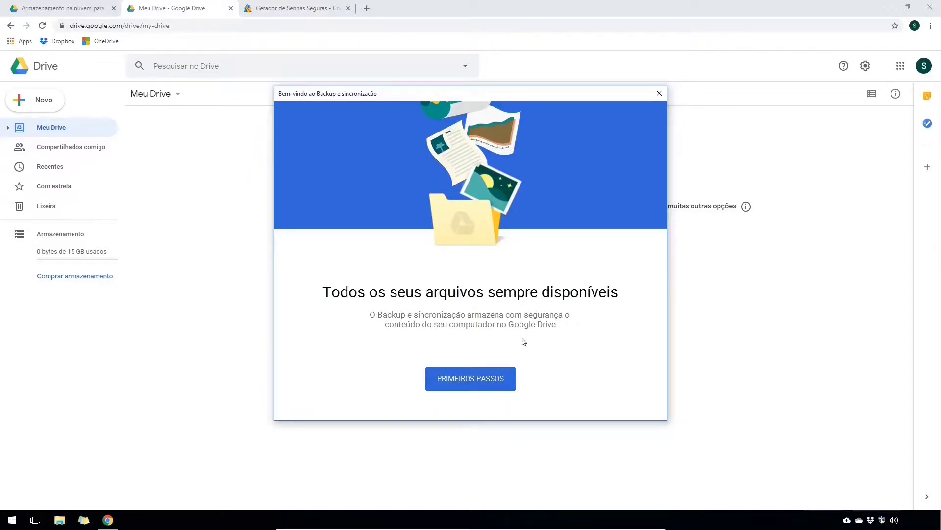
- Sign in to Backup and Sync with the new Google account's e-mail and password
{"action": "left_click", "coordinate": [496, 388]}
{"action": "left_click", "coordinate": [522, 245]}
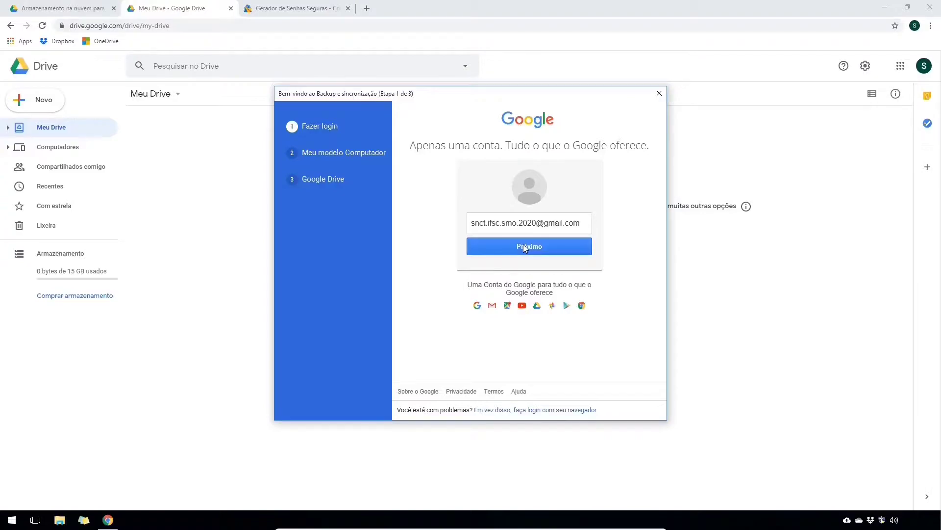
{"action": "left_click", "coordinate": [528, 221]}
{"action": "key", "text": "ctrl+v"}
{"action": "left_click", "coordinate": [630, 265]}
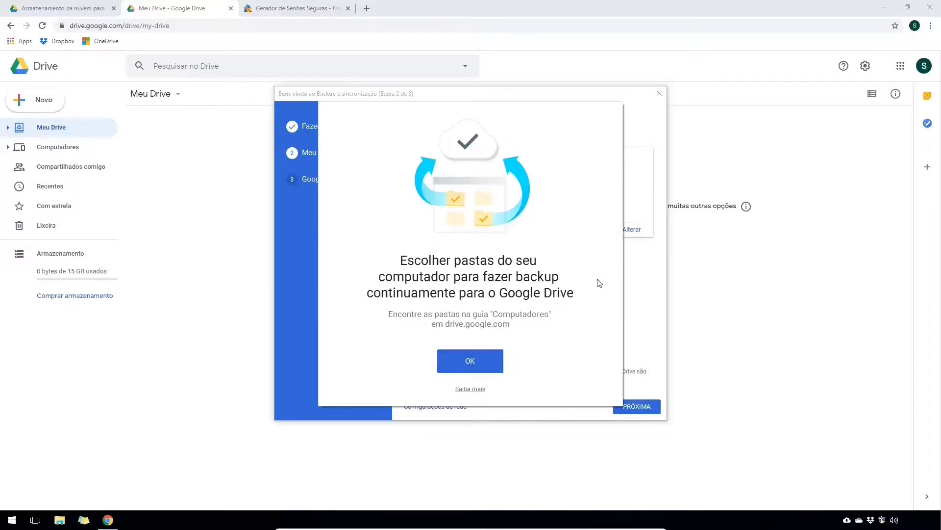
- Untick Desktop, Documentos and Imagens for backup and continue to the Google Drive sync step
{"action": "left_click", "coordinate": [481, 358]}
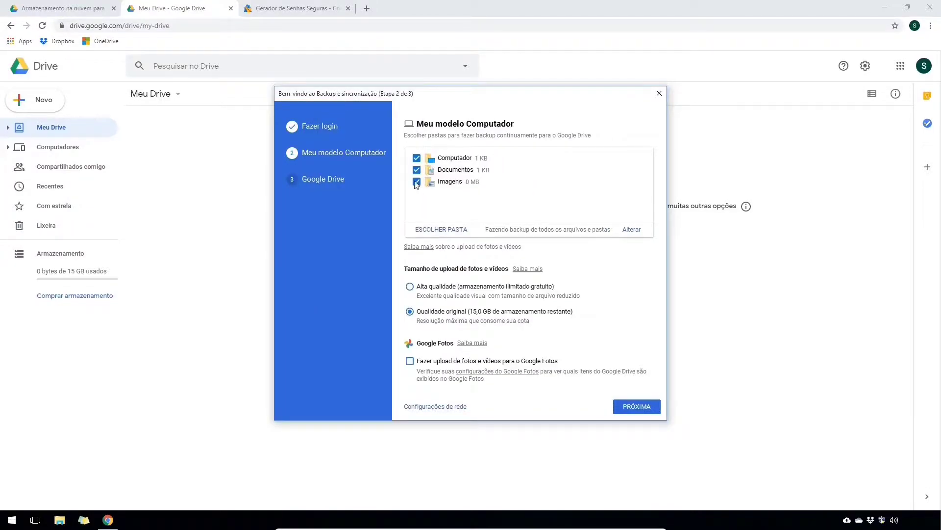
{"action": "left_click", "coordinate": [416, 170]}
{"action": "left_click", "coordinate": [417, 158]}
{"action": "left_click", "coordinate": [640, 411]}
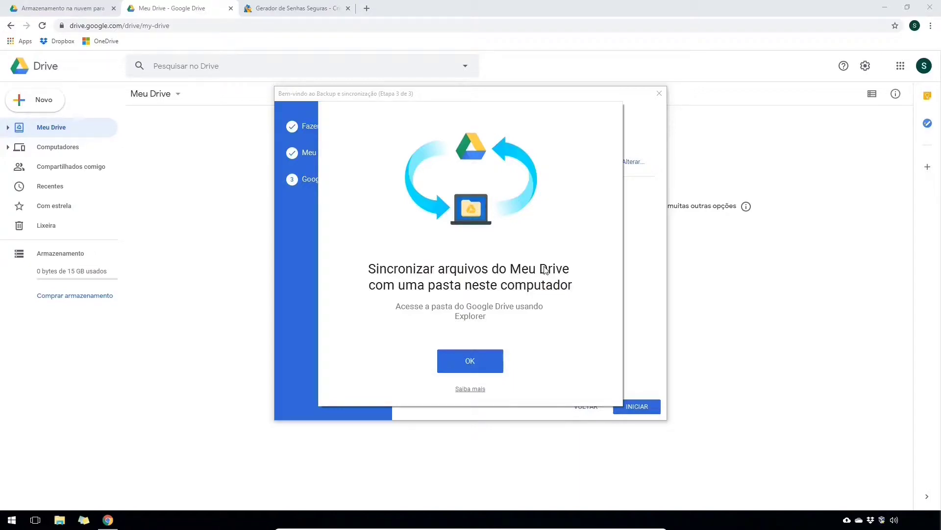
{"action": "left_click", "coordinate": [469, 366]}
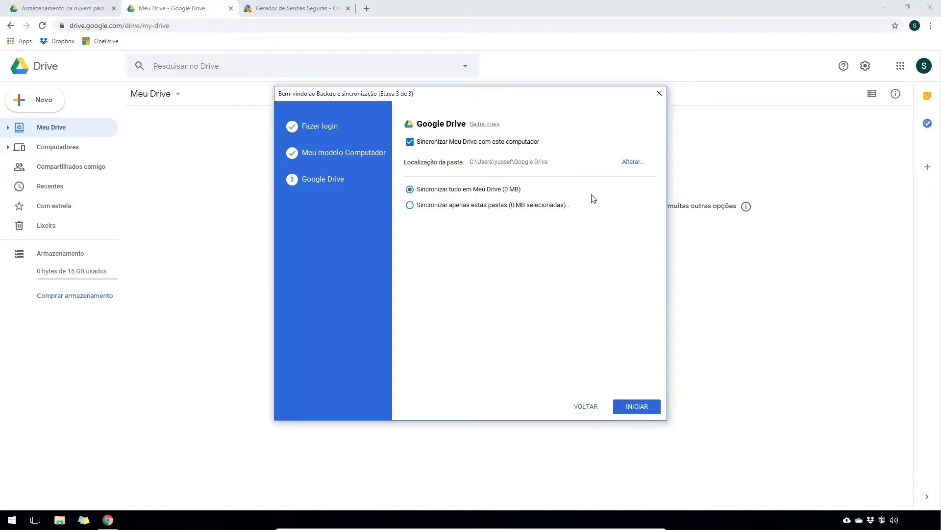
- Create a GoogleDrive folder on Dados (D:), select it as the Meu Drive location, and start syncing
{"action": "left_click", "coordinate": [632, 162]}
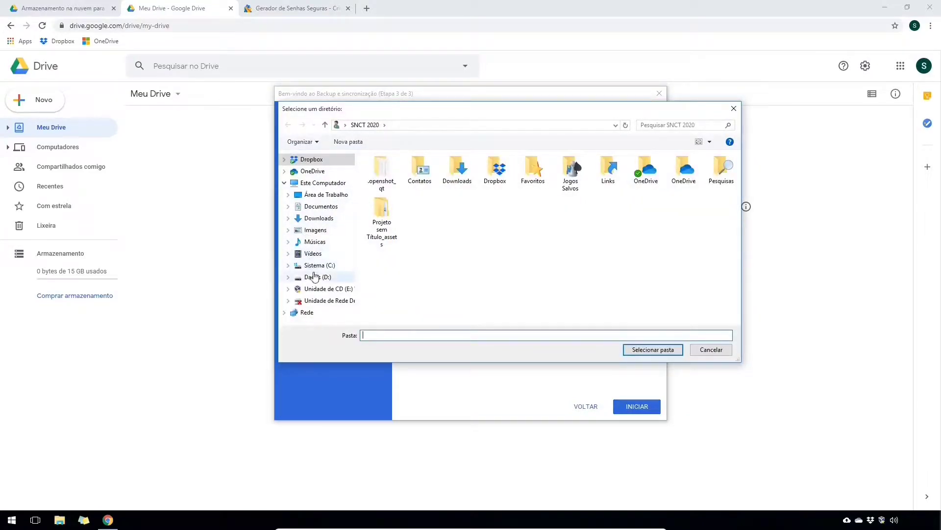
{"action": "left_click", "coordinate": [314, 277]}
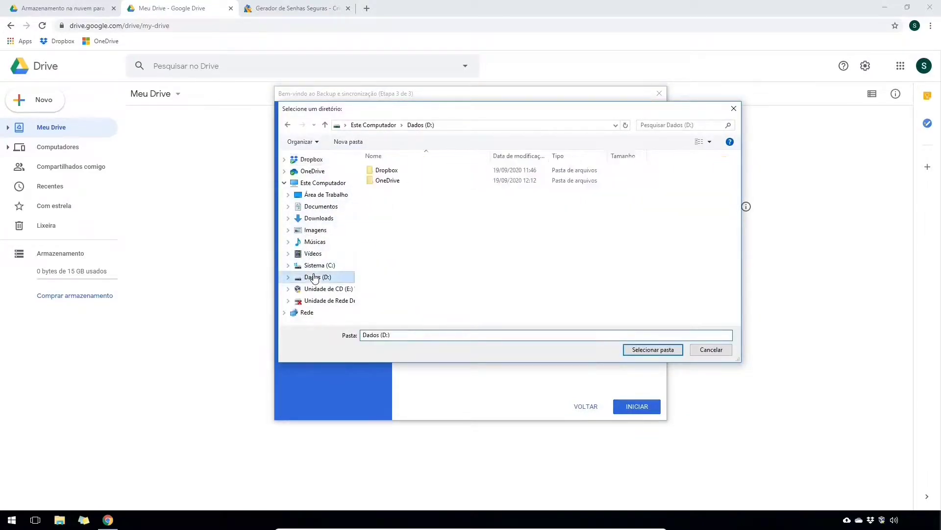
{"action": "left_click", "coordinate": [348, 141]}
{"action": "type", "text": "Goog"}
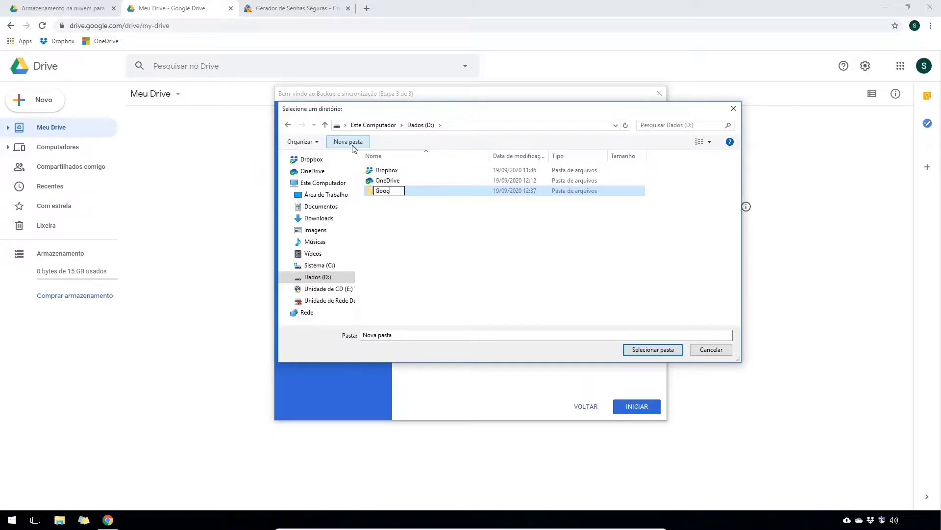
{"action": "type", "text": "leDrive"}
{"action": "key", "text": "Return"}
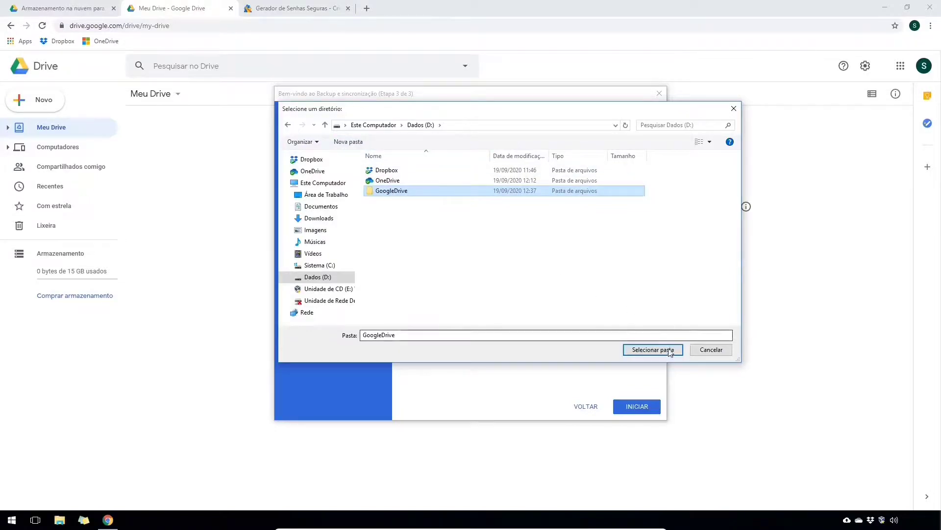
{"action": "left_click", "coordinate": [655, 349]}
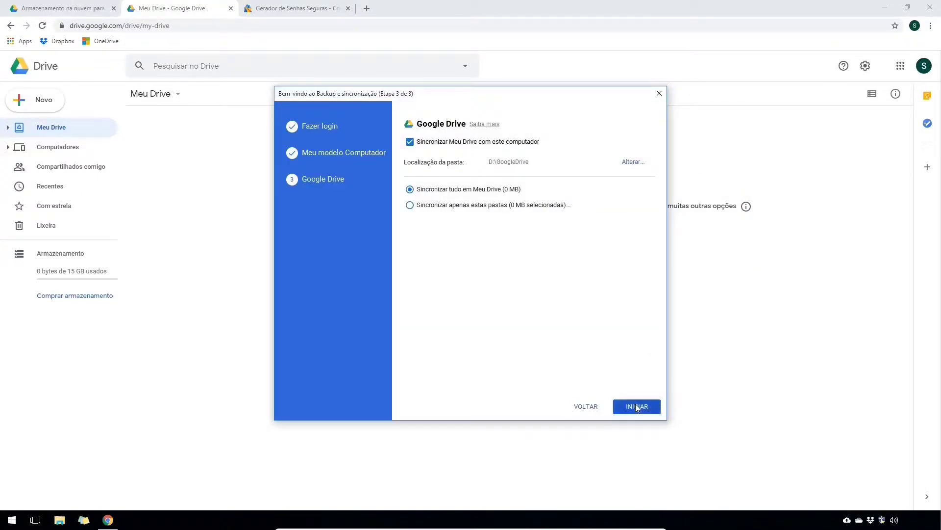
{"action": "left_click", "coordinate": [637, 407]}
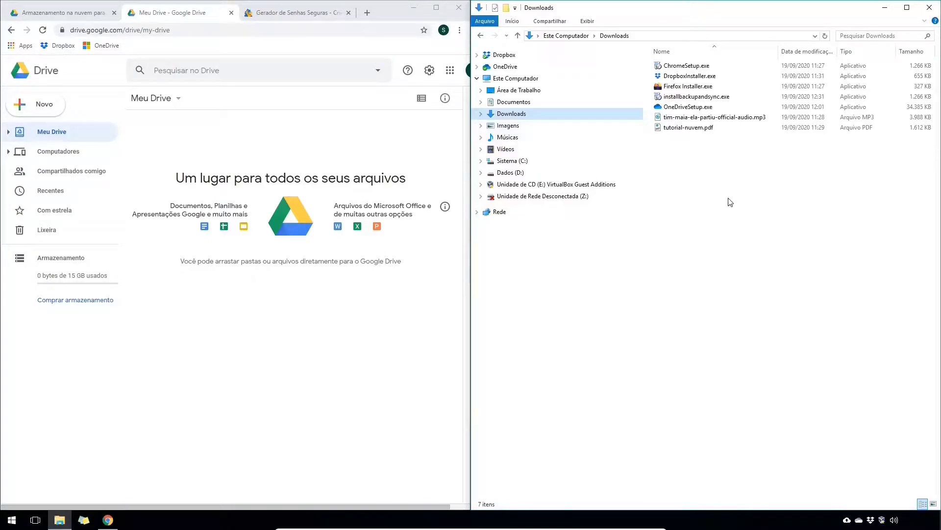
- Drag tutorial-nuvem.pdf and installbackupandsync.exe into Meu Drive, then verify them in D:\GoogleDrive
{"action": "left_click_drag", "start_coordinate": [699, 129], "coordinate": [214, 343]}
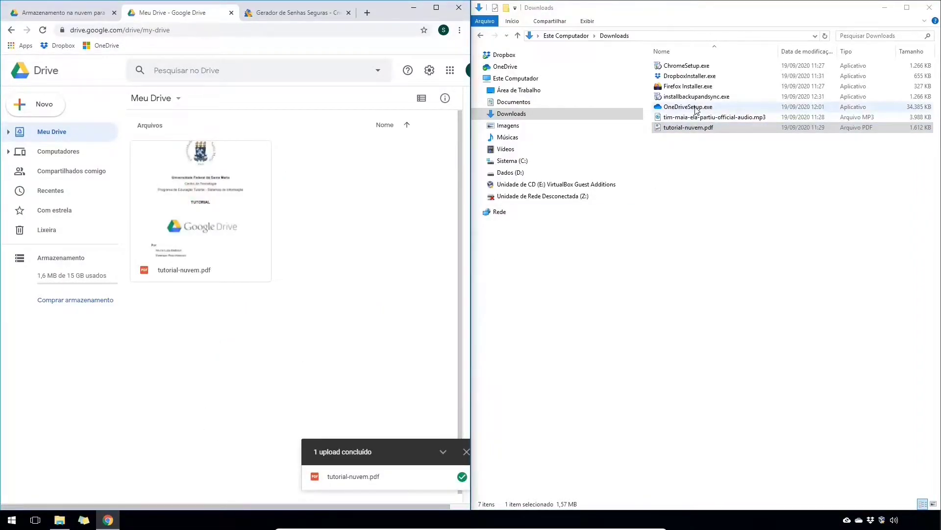
{"action": "left_click_drag", "start_coordinate": [697, 97], "coordinate": [261, 354]}
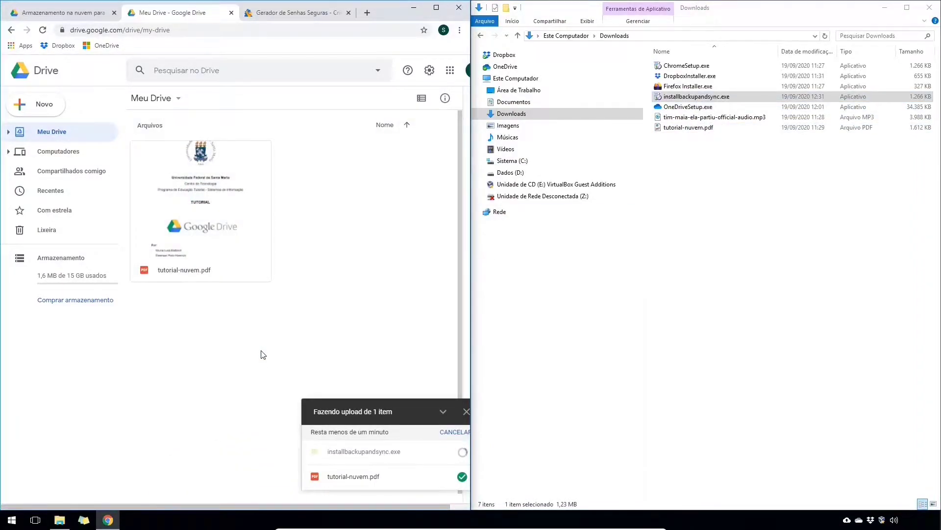
{"action": "left_click", "coordinate": [512, 173]}
{"action": "double_click", "coordinate": [680, 76]}
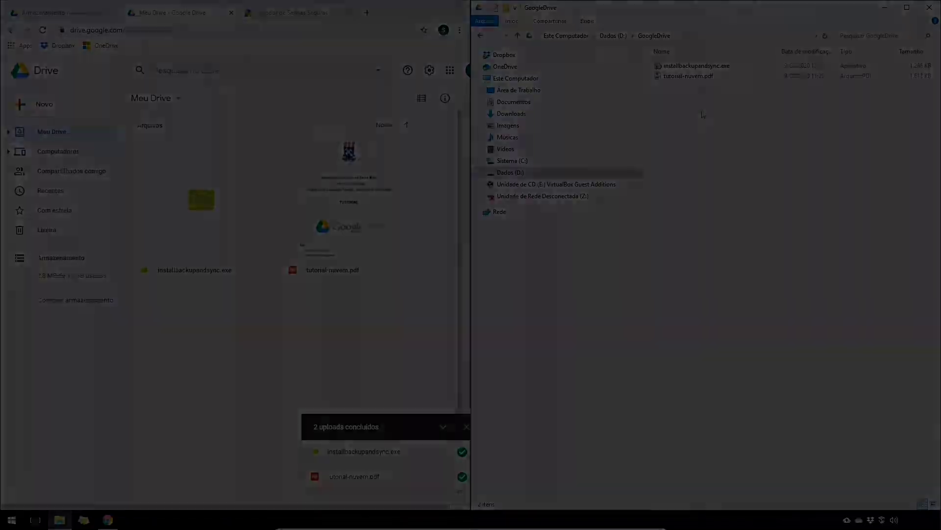
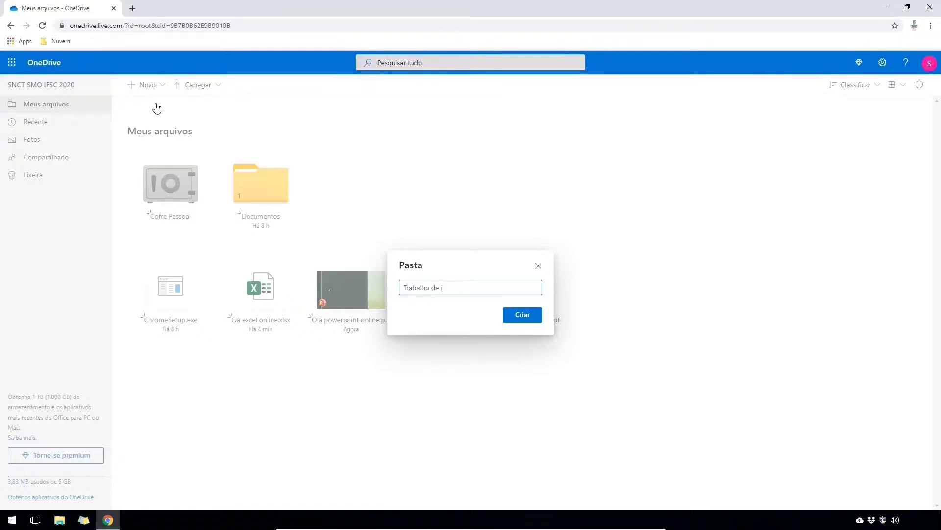
- Create the Trabalho de informática folder and move the Word, Excel and PowerPoint files into it
{"action": "key", "text": "Return"}
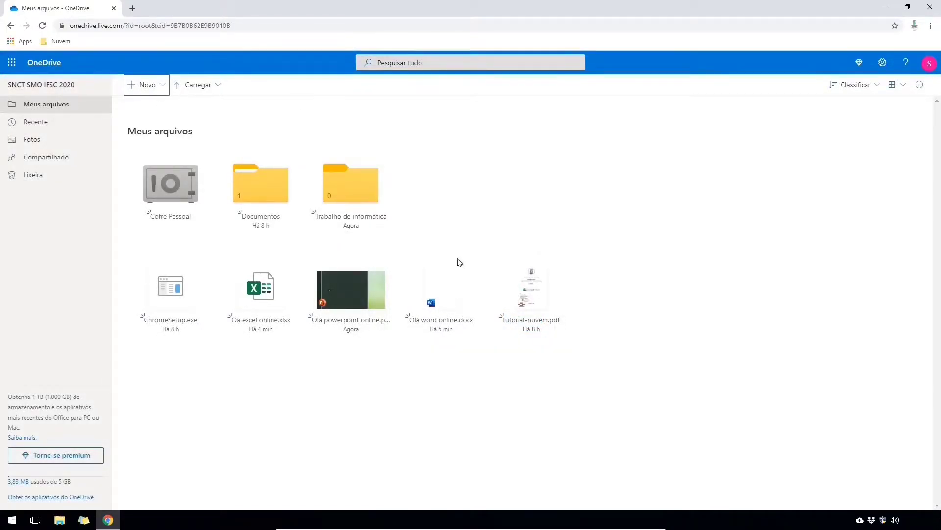
{"action": "left_click_drag", "start_coordinate": [469, 287], "coordinate": [346, 191]}
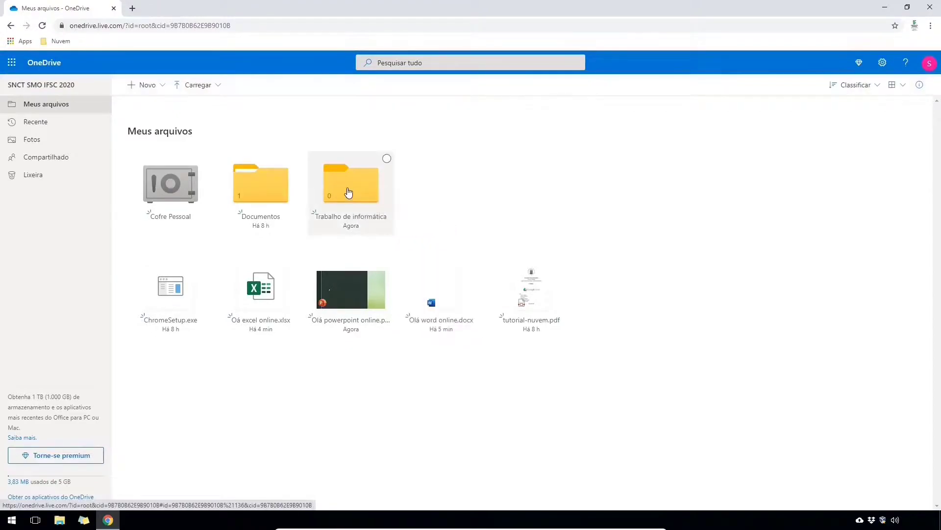
{"action": "left_click", "coordinate": [297, 262]}
{"action": "left_click_drag", "start_coordinate": [297, 262], "coordinate": [362, 192]}
{"action": "left_click_drag", "start_coordinate": [273, 298], "coordinate": [343, 190]}
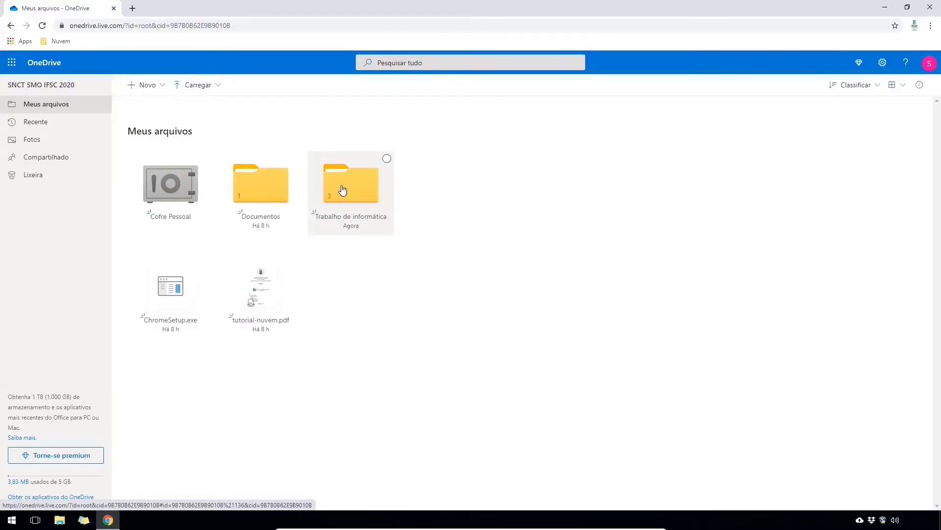
- Open the Trabalho de informática folder and select Olá word online.docx
{"action": "left_click", "coordinate": [343, 190]}
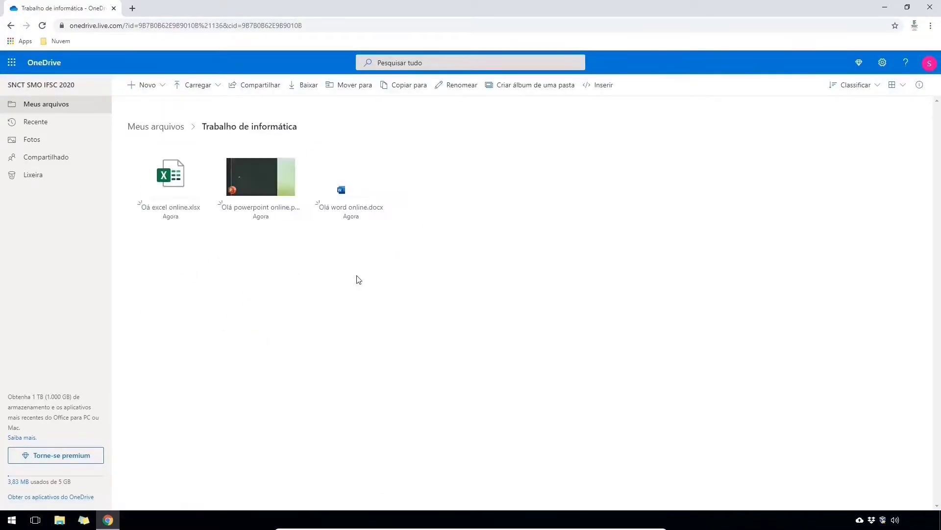
{"action": "mouse_move", "coordinate": [359, 211]}
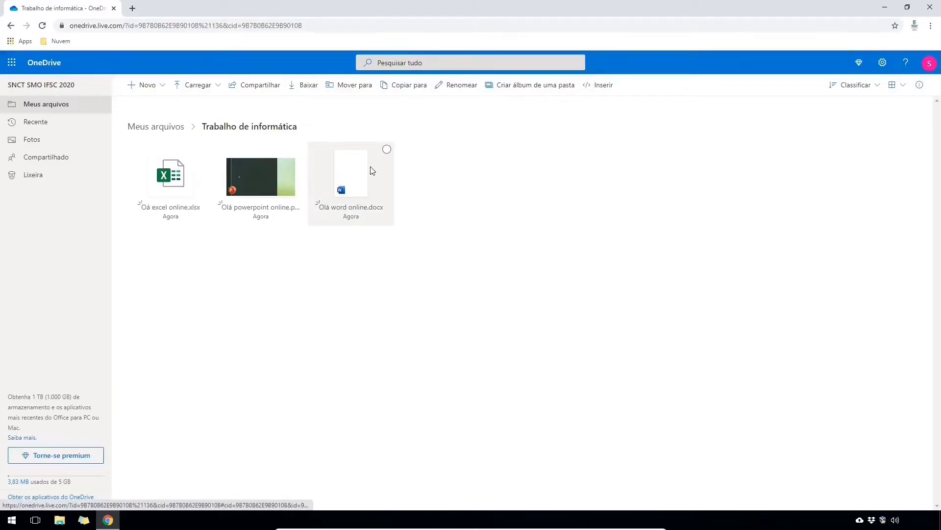
{"action": "left_click", "coordinate": [387, 149]}
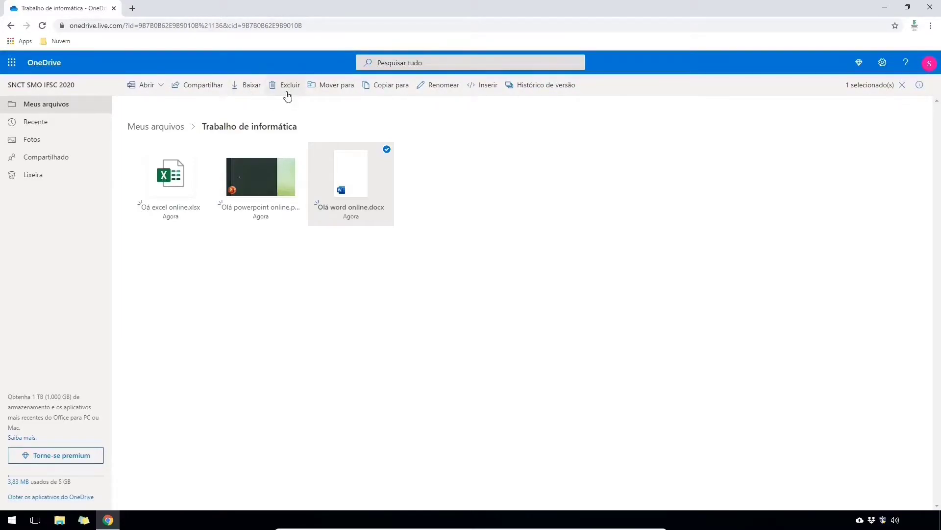
- Bring up the sharing options for the Word file and the Excel workbook
{"action": "left_click", "coordinate": [212, 90]}
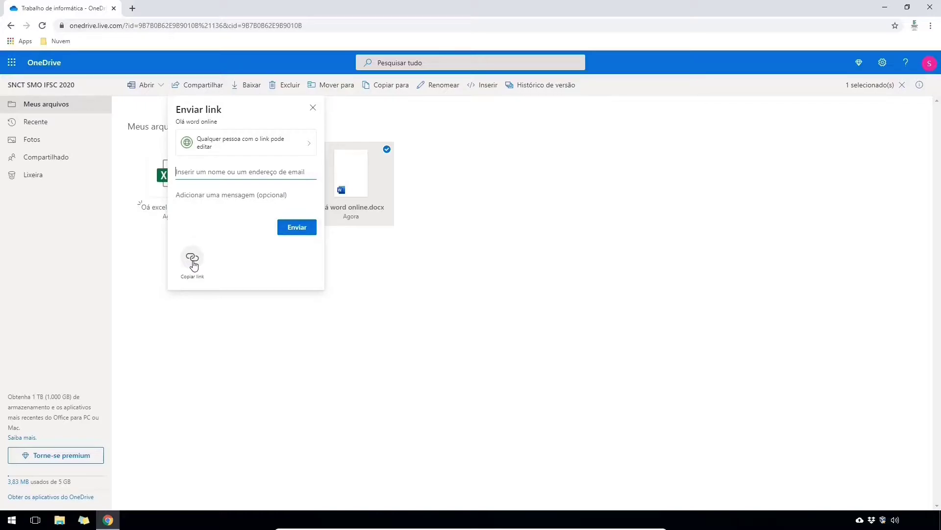
{"action": "left_click", "coordinate": [186, 164]}
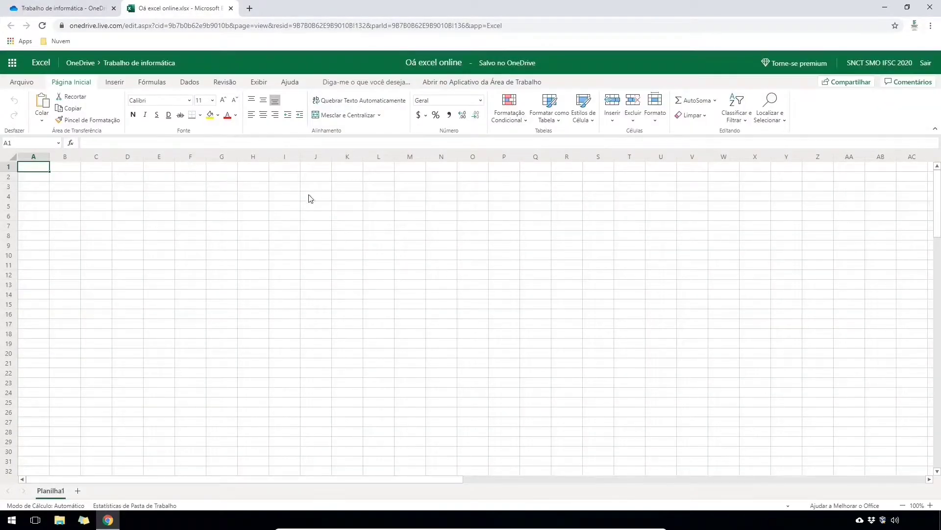
{"action": "left_click", "coordinate": [844, 86]}
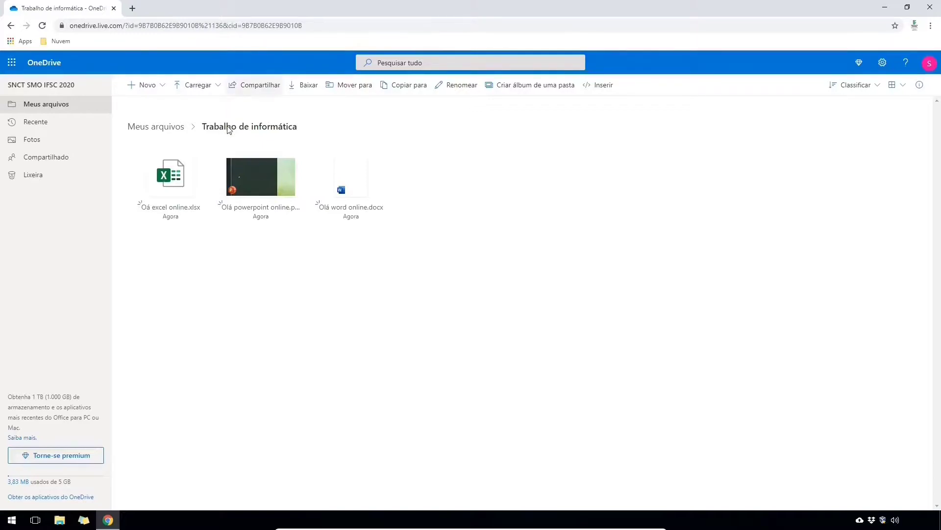
- Back in Meus arquivos, select the Trabalho de informática folder and open its link sharing
{"action": "left_click", "coordinate": [168, 128]}
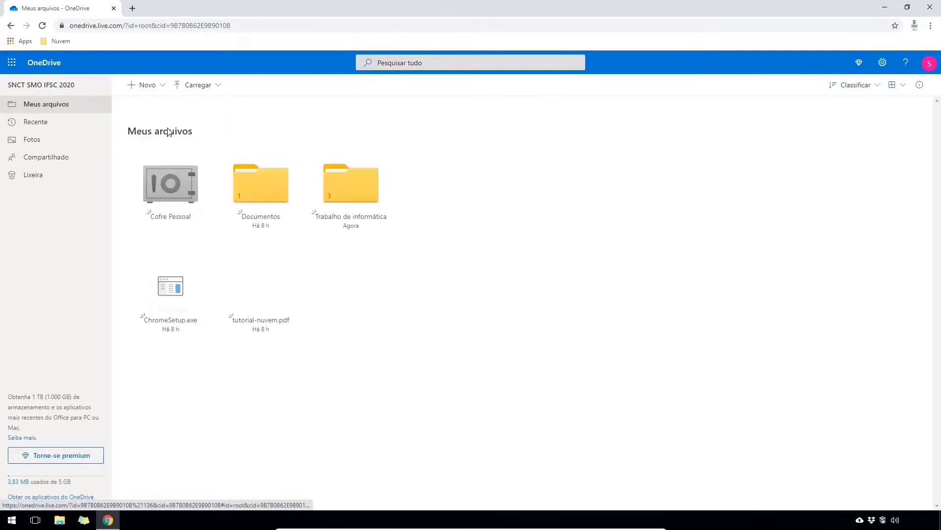
{"action": "left_click", "coordinate": [387, 159]}
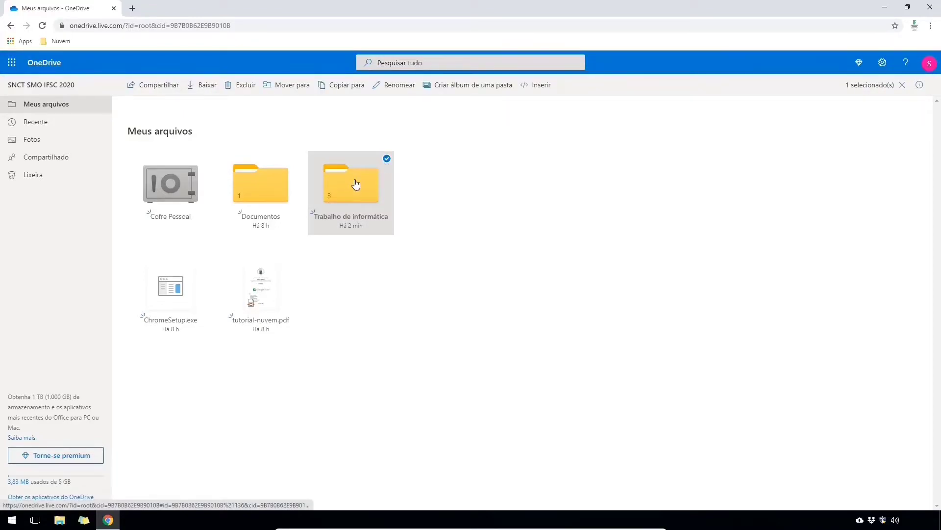
{"action": "left_click", "coordinate": [157, 87]}
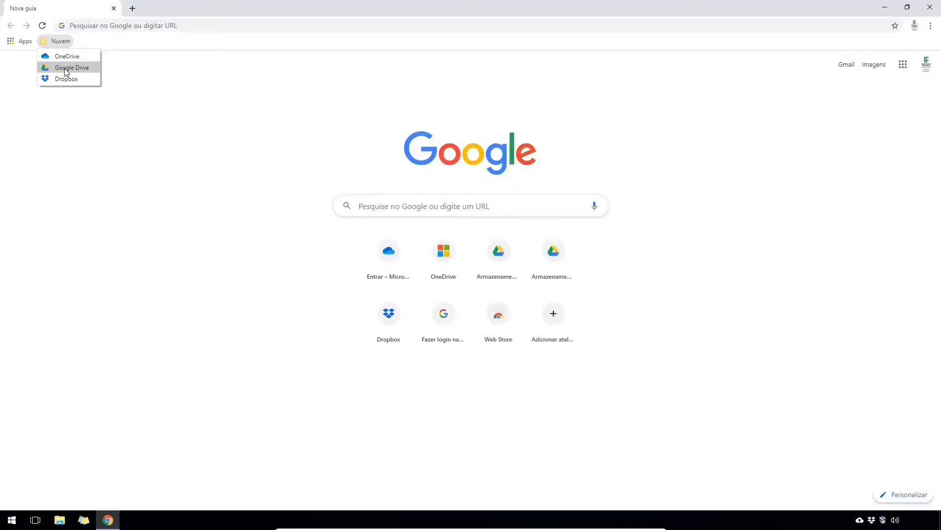
- Go to Google Drive from the Nuvem bookmark and create a blank document via Novo > Documentos Google
{"action": "left_click", "coordinate": [64, 69]}
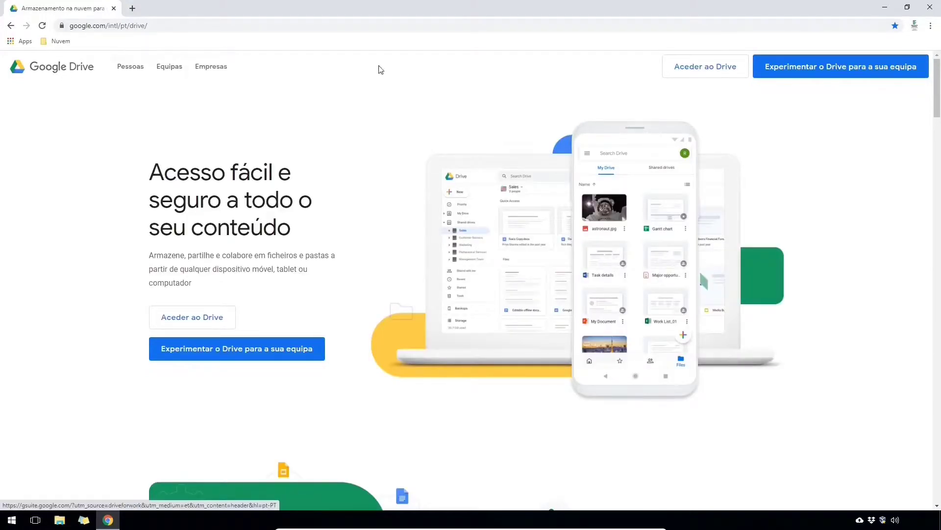
{"action": "left_click", "coordinate": [696, 71]}
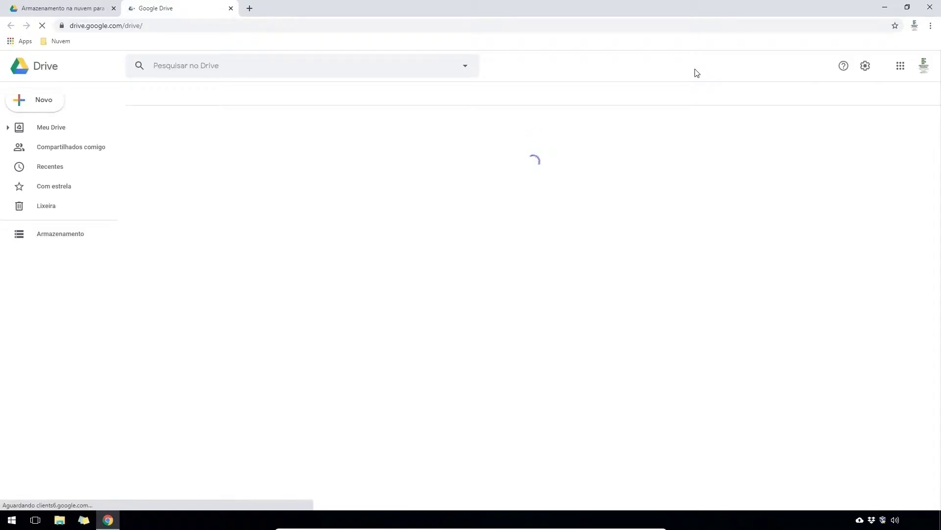
{"action": "left_click", "coordinate": [46, 100]}
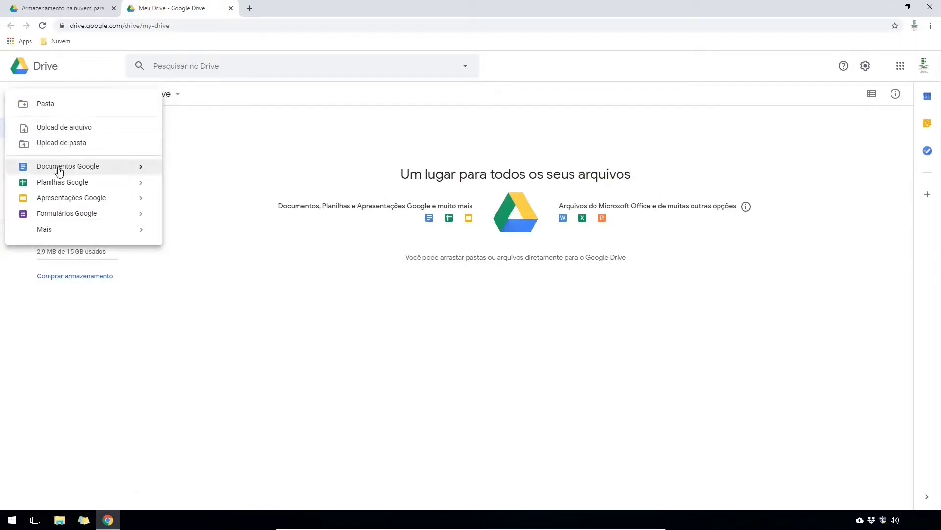
{"action": "left_click", "coordinate": [58, 170]}
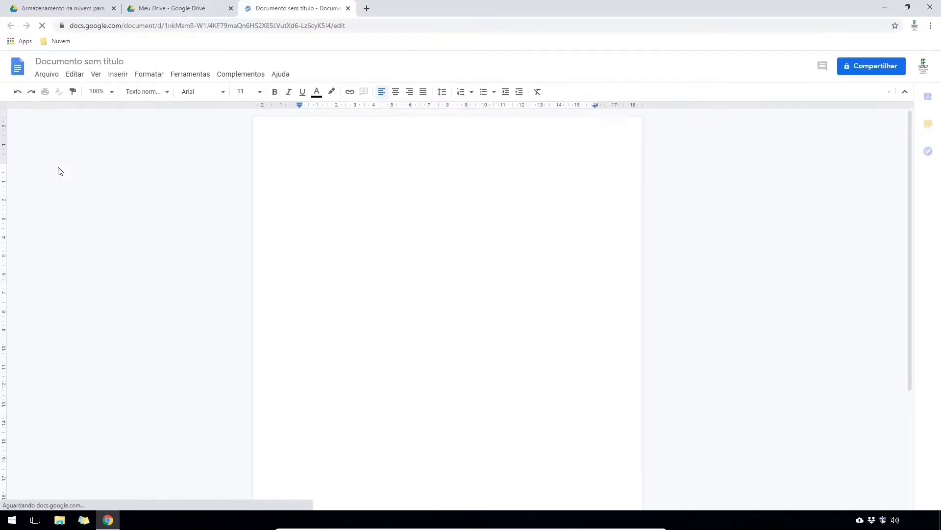
- Title the new document 'Olá google docs'
{"action": "left_click", "coordinate": [72, 63]}
{"action": "type", "text": "Olá go"}
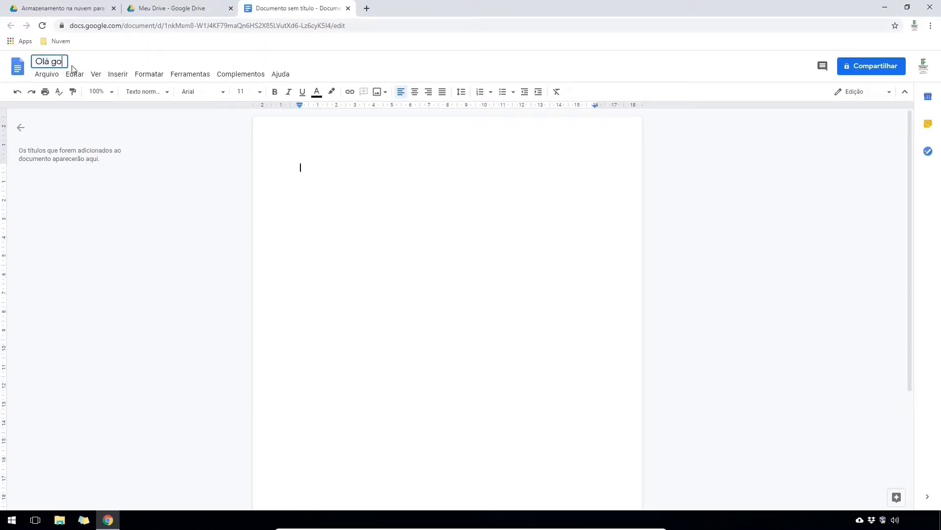
{"action": "type", "text": "ogle docs"}
{"action": "key", "text": "Return"}
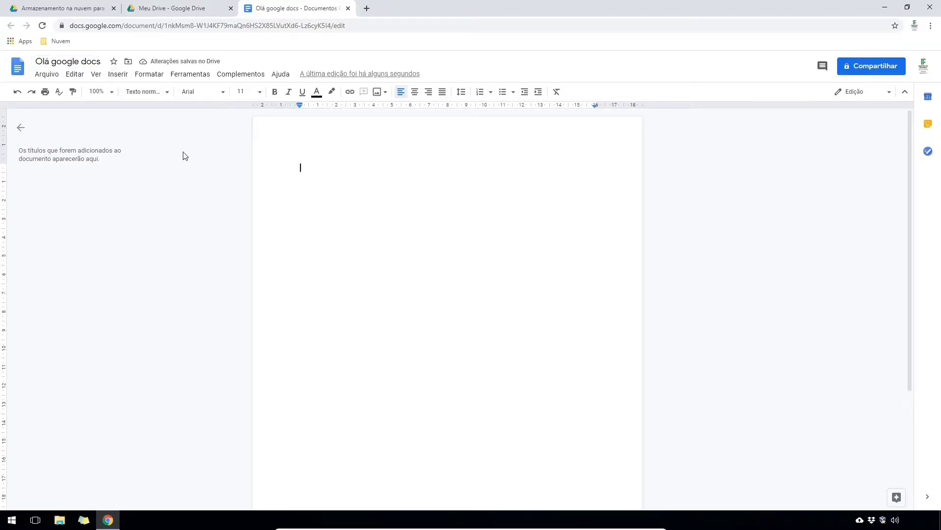
- Look through Arquivo > Fazer o download, then go back to Meu Drive
{"action": "left_click", "coordinate": [52, 77]}
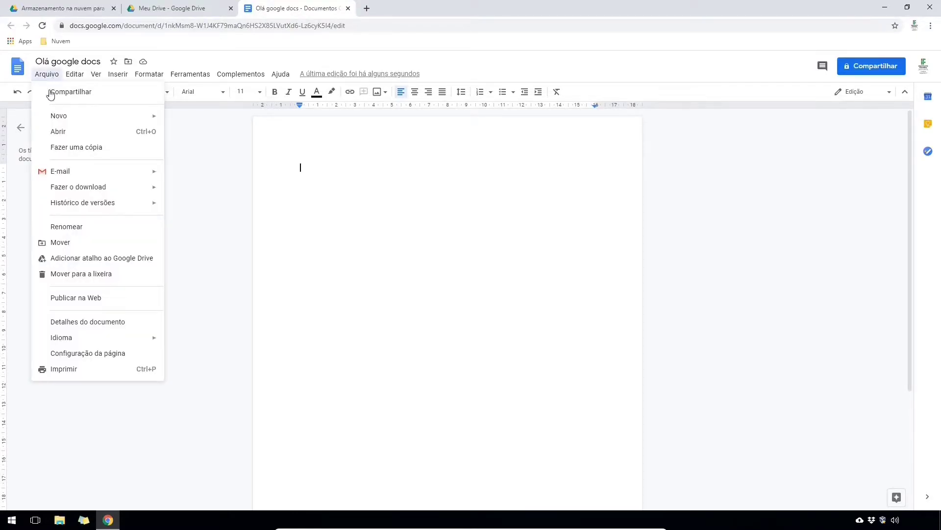
{"action": "mouse_move", "coordinate": [71, 190]}
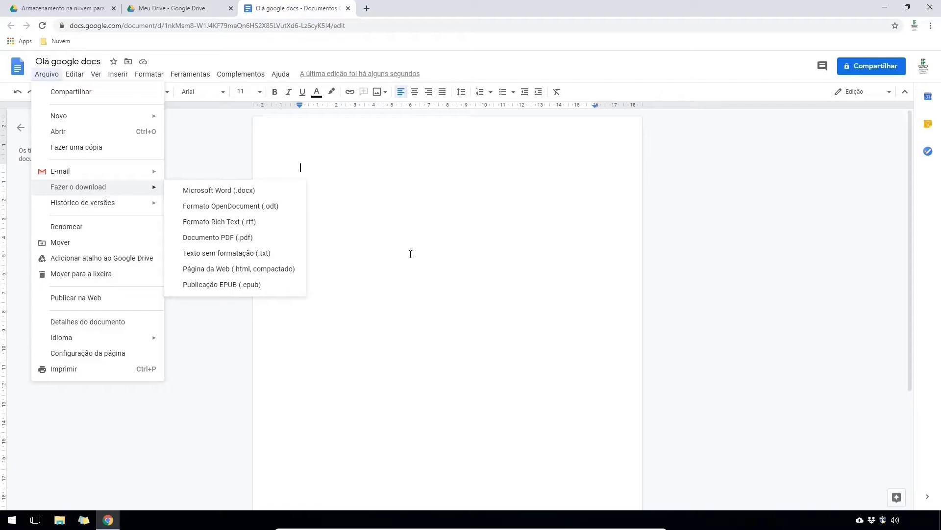
{"action": "left_click", "coordinate": [190, 8]}
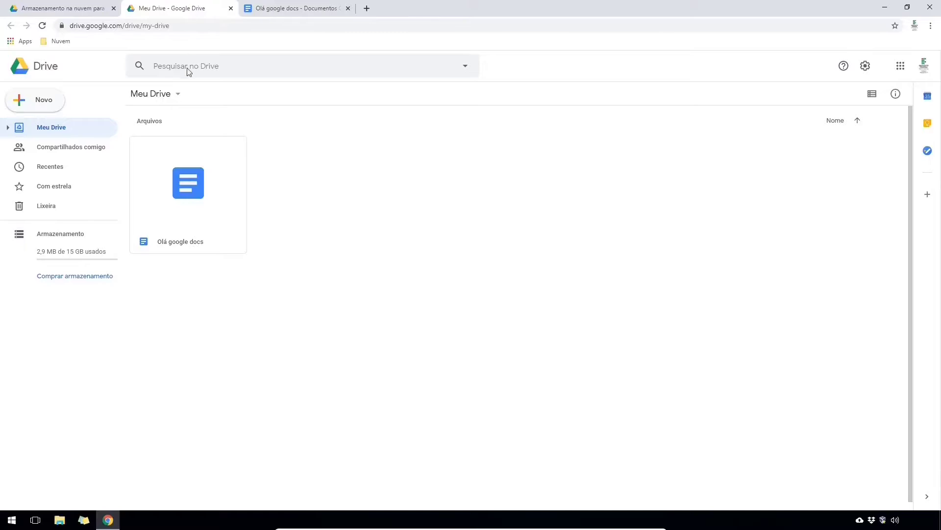
- Create a Google Sheets spreadsheet from Meu Drive titled 'Olá google planilhas'
{"action": "right_click", "coordinate": [334, 210]}
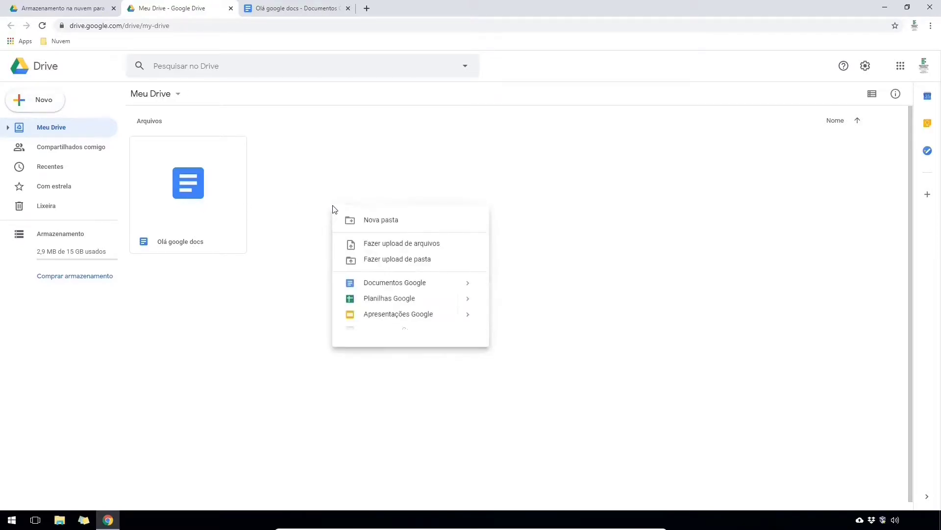
{"action": "left_click", "coordinate": [390, 300]}
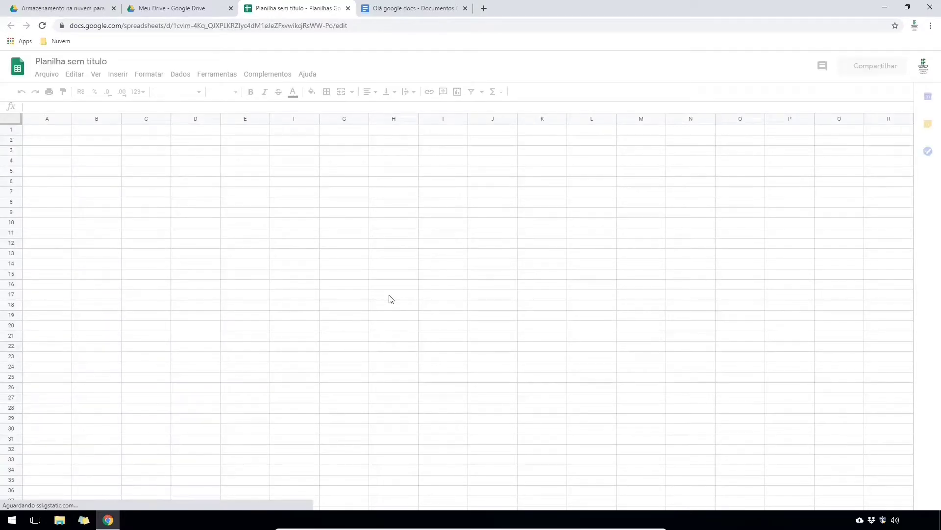
{"action": "left_click", "coordinate": [92, 60]}
{"action": "type", "text": "Olá google planilhas"}
{"action": "key", "text": "Return"}
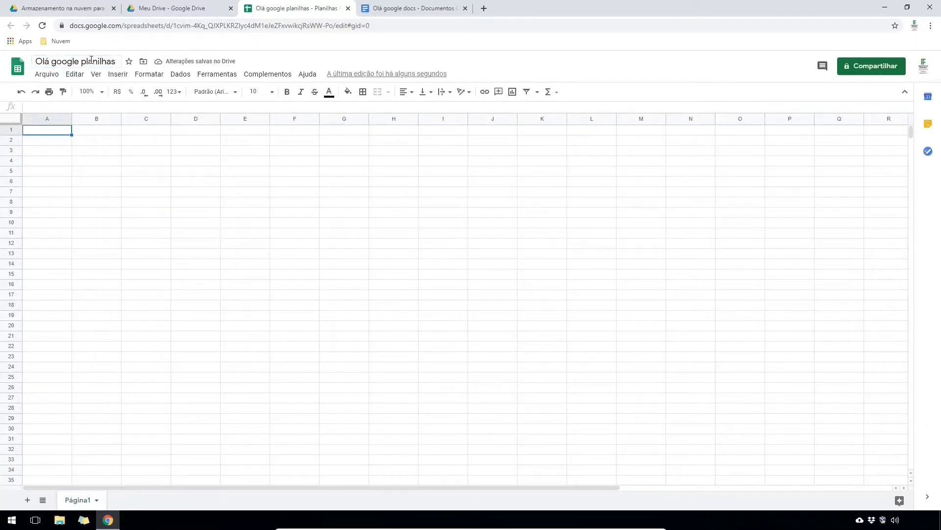
- Browse the spreadsheet's File and Insert menus, then create a blank Google Slides presentation from My Drive
{"action": "left_click", "coordinate": [48, 74]}
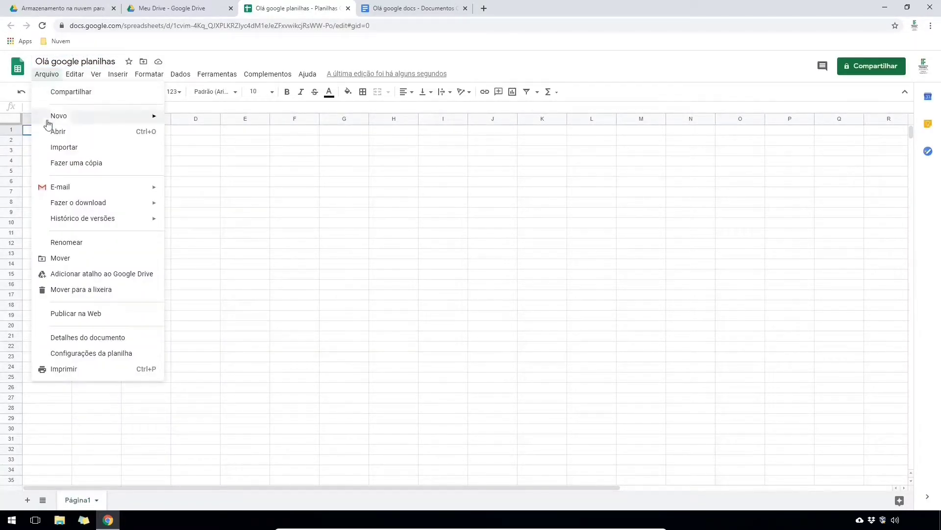
{"action": "mouse_move", "coordinate": [102, 207]}
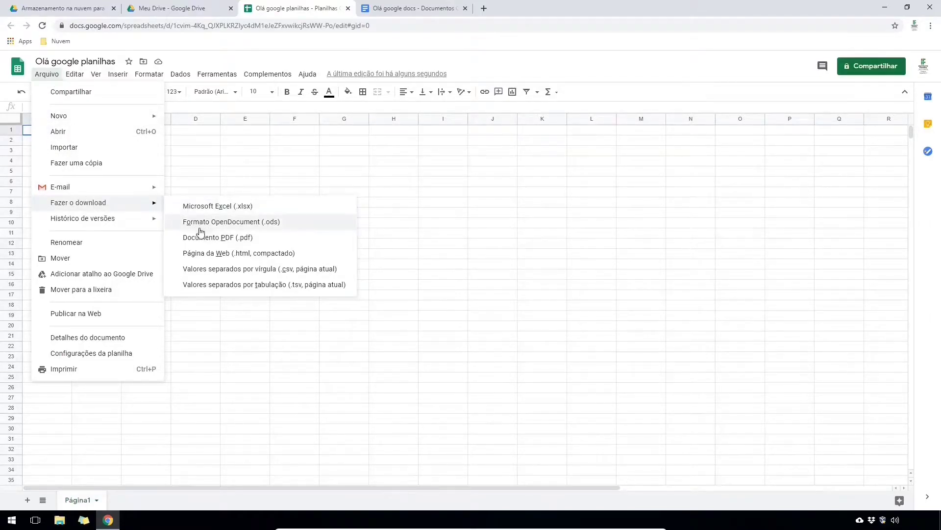
{"action": "left_click", "coordinate": [413, 268]}
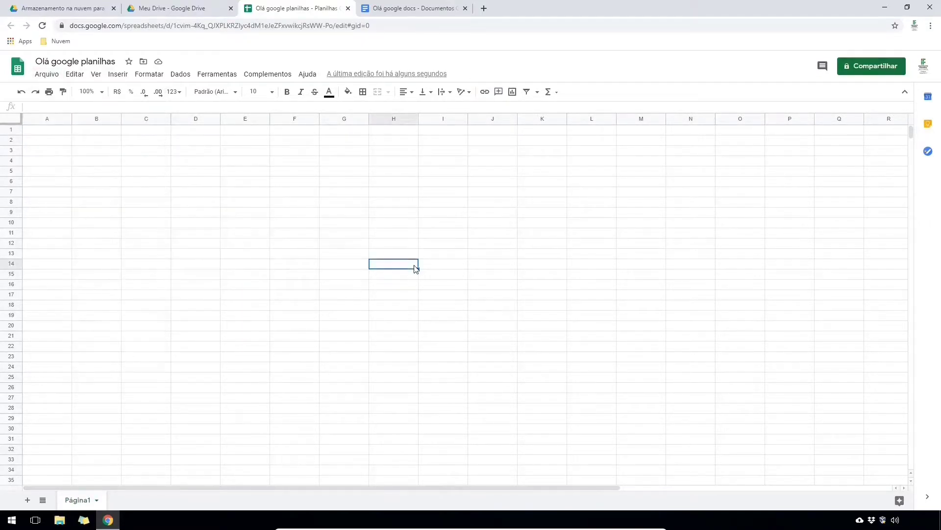
{"action": "left_click", "coordinate": [118, 74]}
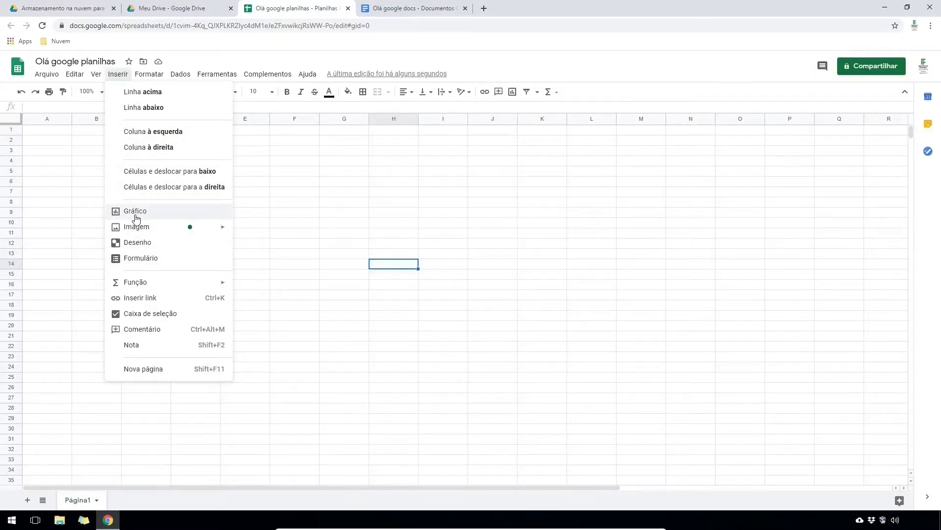
{"action": "left_click", "coordinate": [288, 206]}
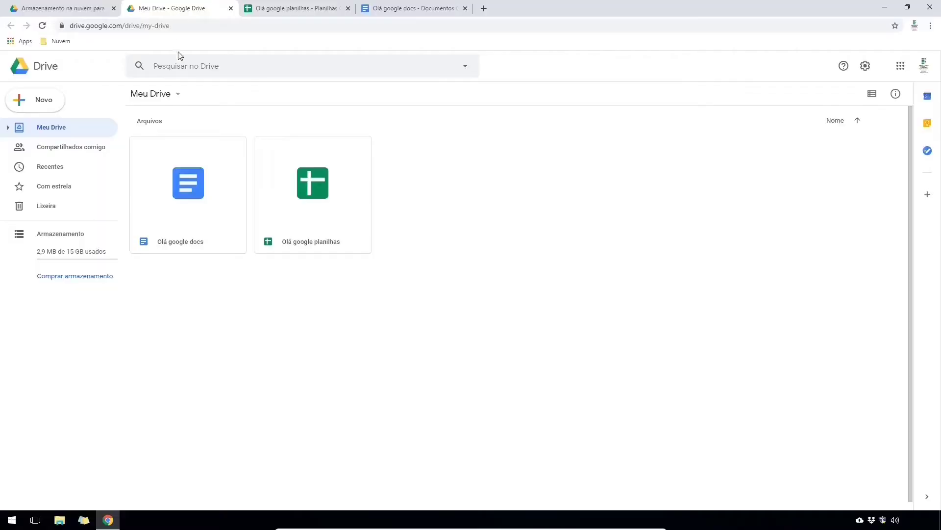
{"action": "right_click", "coordinate": [470, 279]}
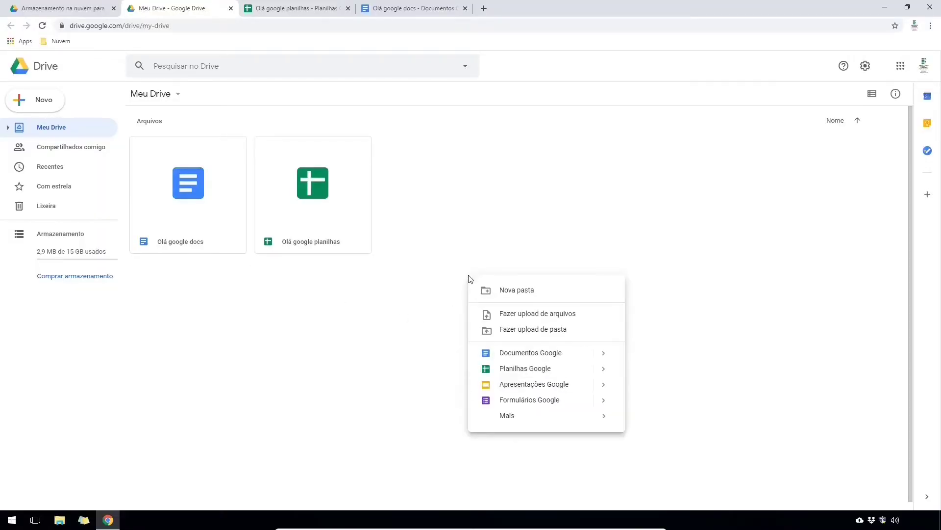
{"action": "left_click", "coordinate": [506, 386]}
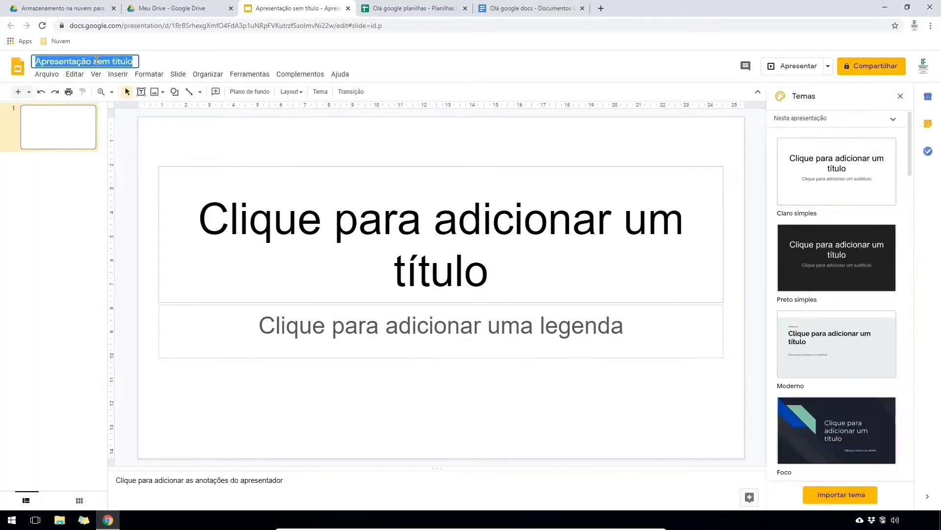
- Title the presentation 'Olá google slides' and add four slides, making five in total
{"action": "type", "text": "Olá google slides"}
{"action": "key", "text": "Return"}
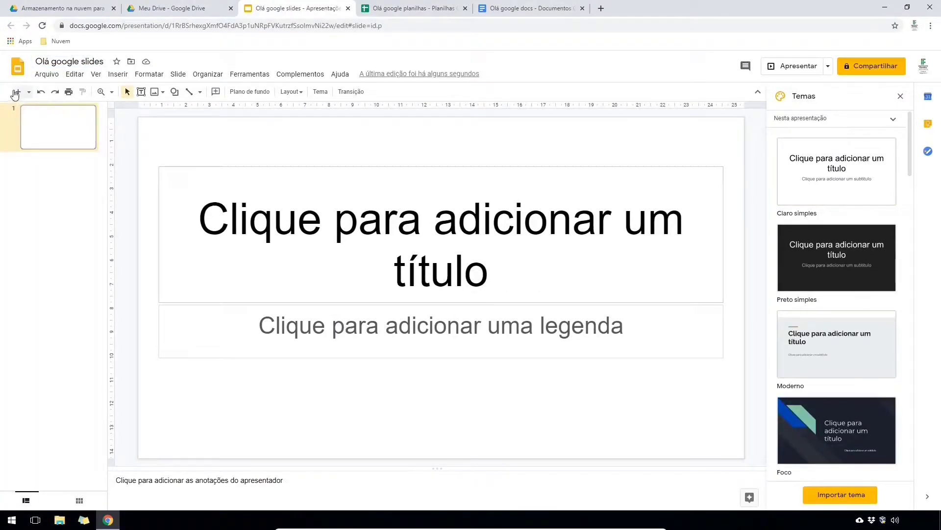
{"action": "left_click", "coordinate": [16, 93]}
{"action": "left_click", "coordinate": [16, 92]}
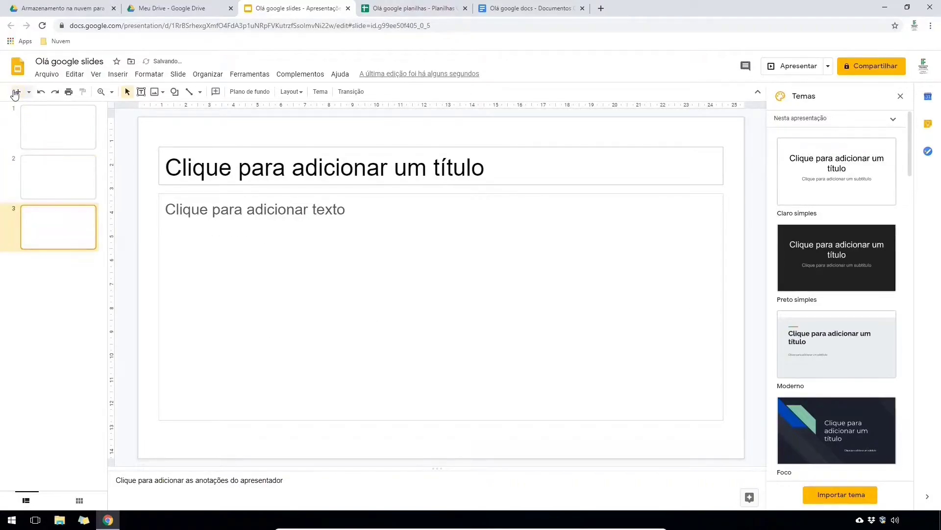
{"action": "left_click", "coordinate": [15, 92]}
{"action": "left_click", "coordinate": [16, 93]}
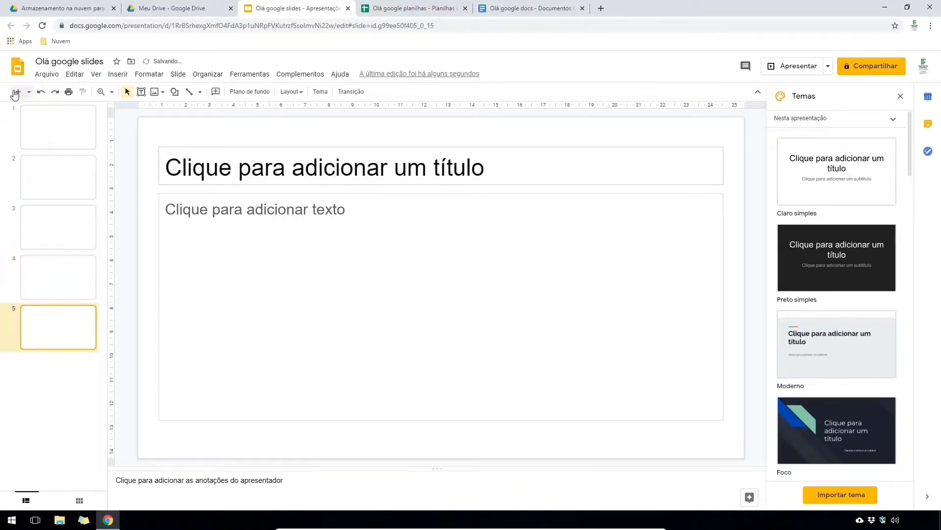
- Apply the Brochura theme, check Importar tema > Upload, and return to My Drive
{"action": "left_click_drag", "start_coordinate": [913, 159], "coordinate": [915, 374]}
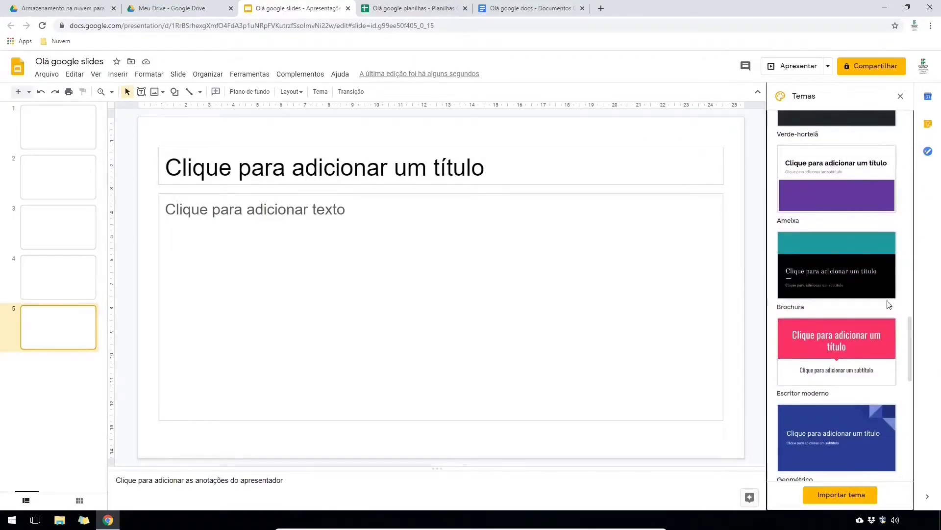
{"action": "left_click", "coordinate": [852, 280]}
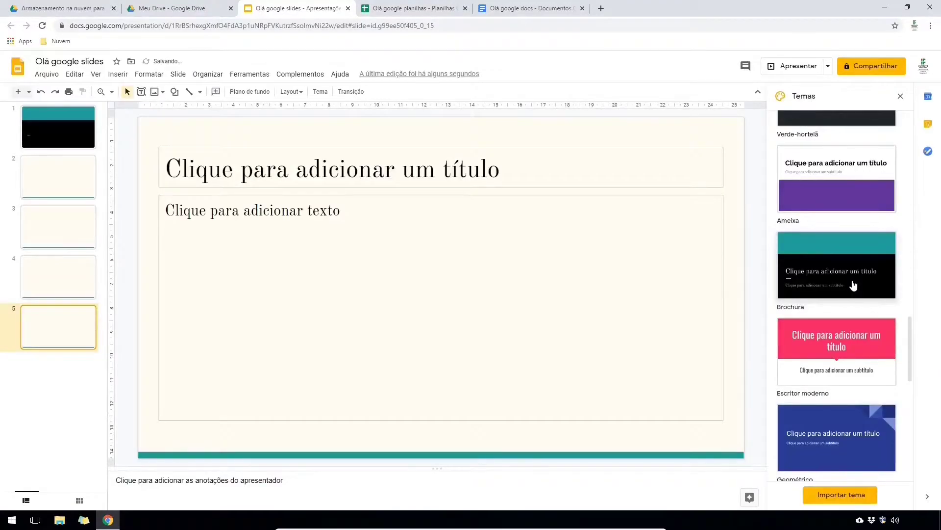
{"action": "left_click", "coordinate": [863, 496]}
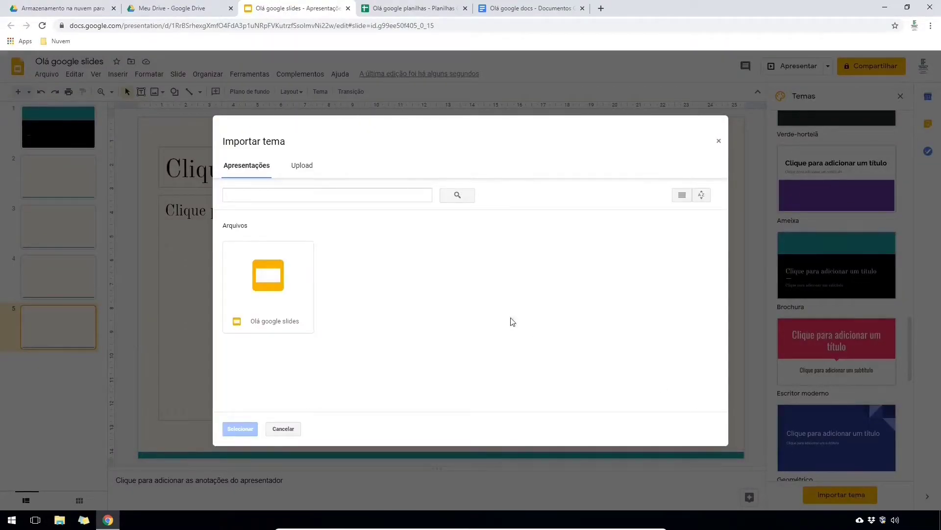
{"action": "left_click", "coordinate": [308, 167]}
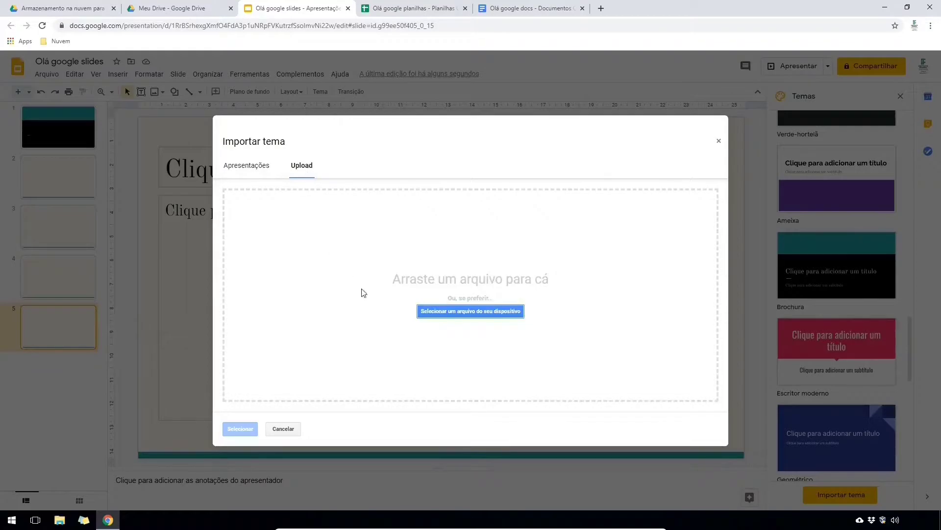
{"action": "left_click", "coordinate": [184, 9]}
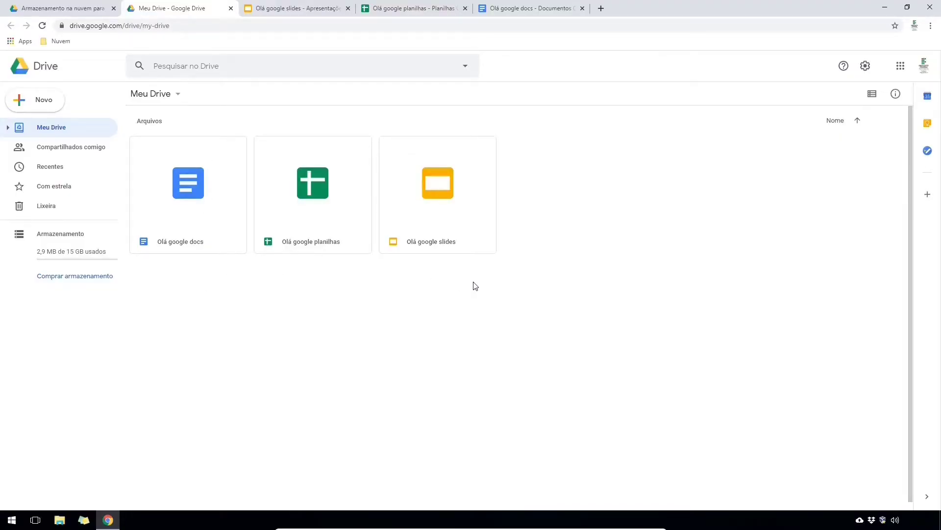
- Create a new folder named 'Trabalho de informática' via Novo > Pasta
{"action": "left_click", "coordinate": [32, 108]}
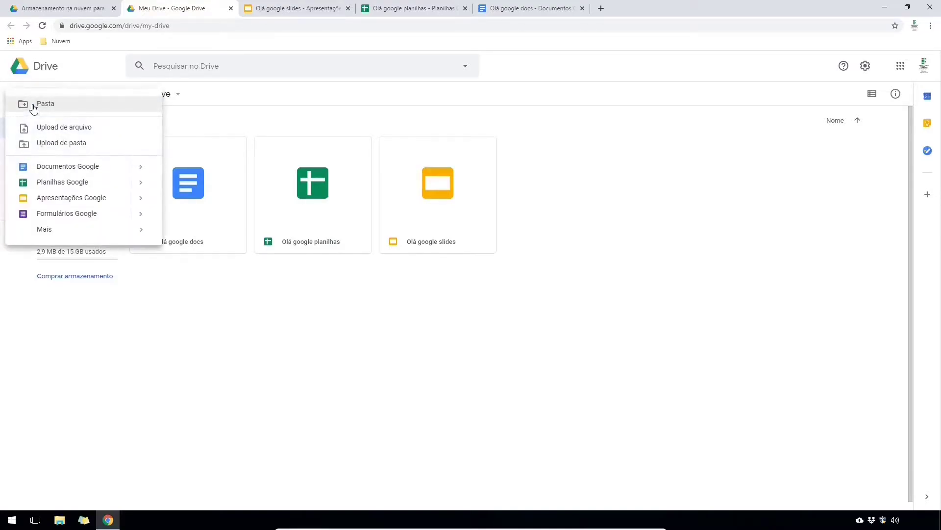
{"action": "left_click", "coordinate": [47, 104]}
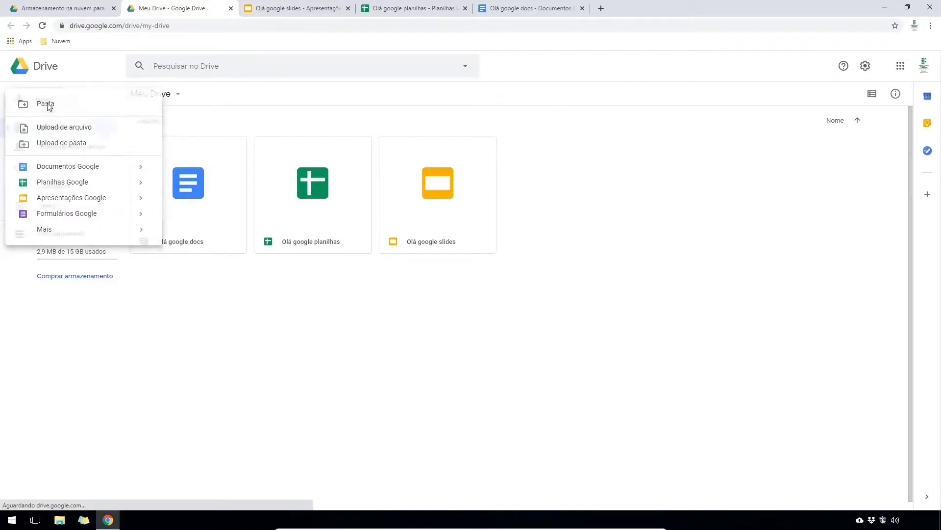
{"action": "type", "text": "Trabalho de informática"}
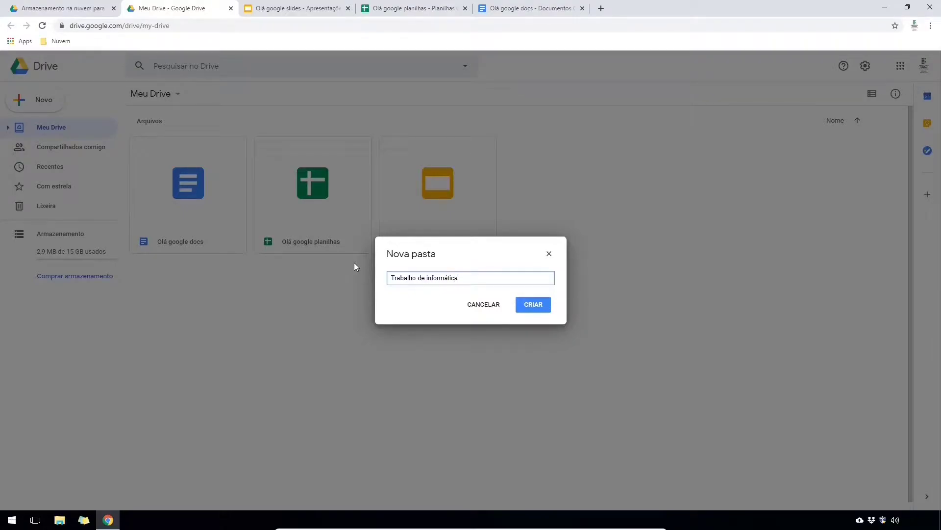
{"action": "key", "text": "Return"}
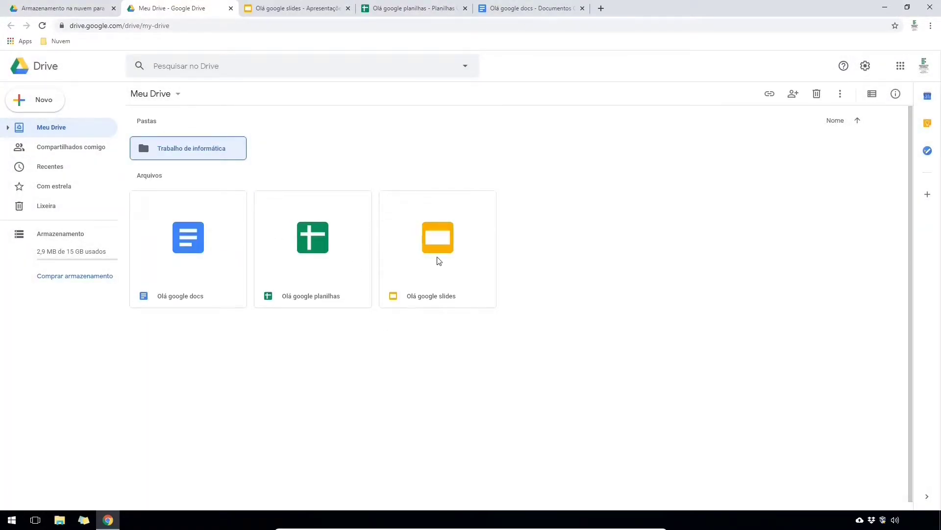
- Move Olá google slides, Olá google planilhas and Olá google docs into the folder and open it
{"action": "left_click_drag", "start_coordinate": [438, 261], "coordinate": [201, 154]}
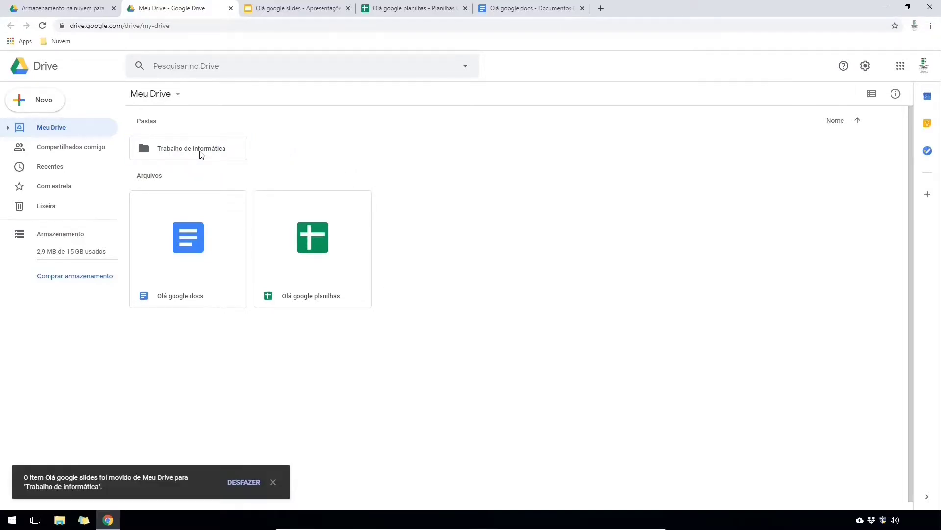
{"action": "left_click_drag", "start_coordinate": [297, 240], "coordinate": [191, 156]}
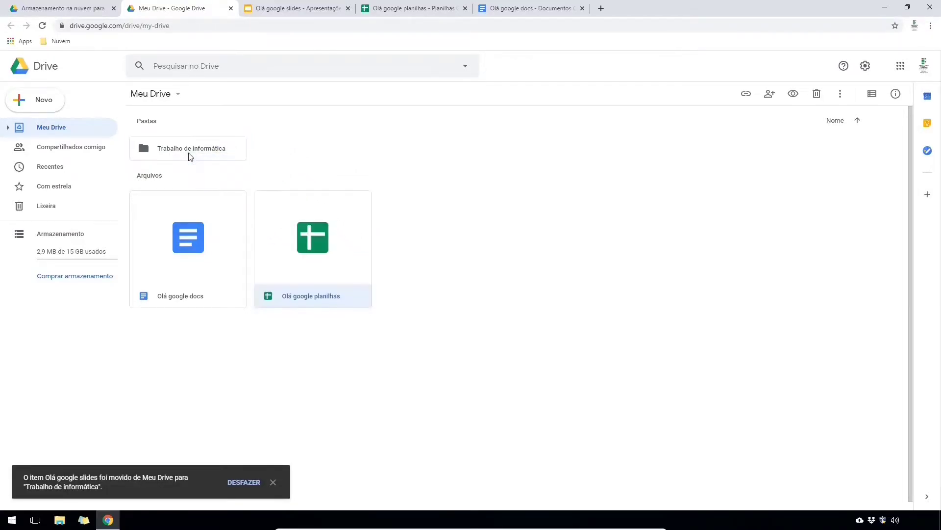
{"action": "left_click_drag", "start_coordinate": [191, 231], "coordinate": [200, 152]}
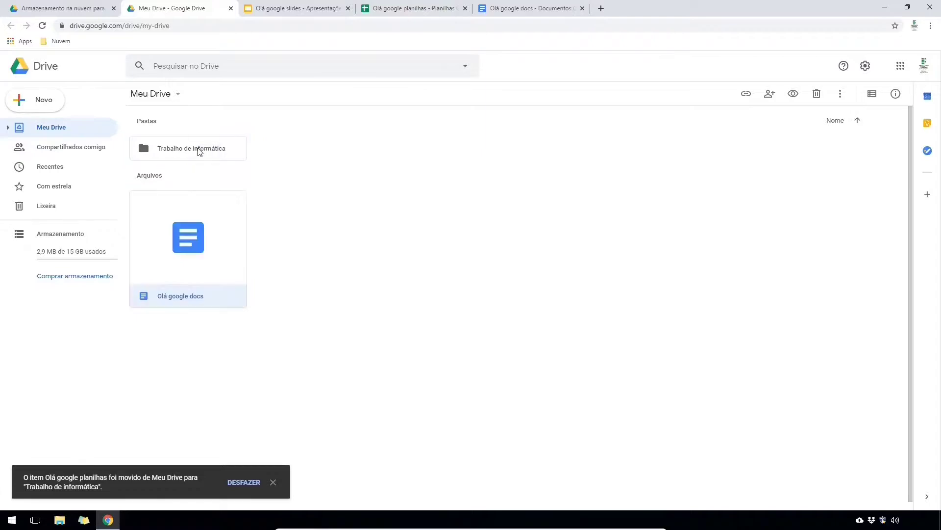
{"action": "double_click", "coordinate": [199, 152]}
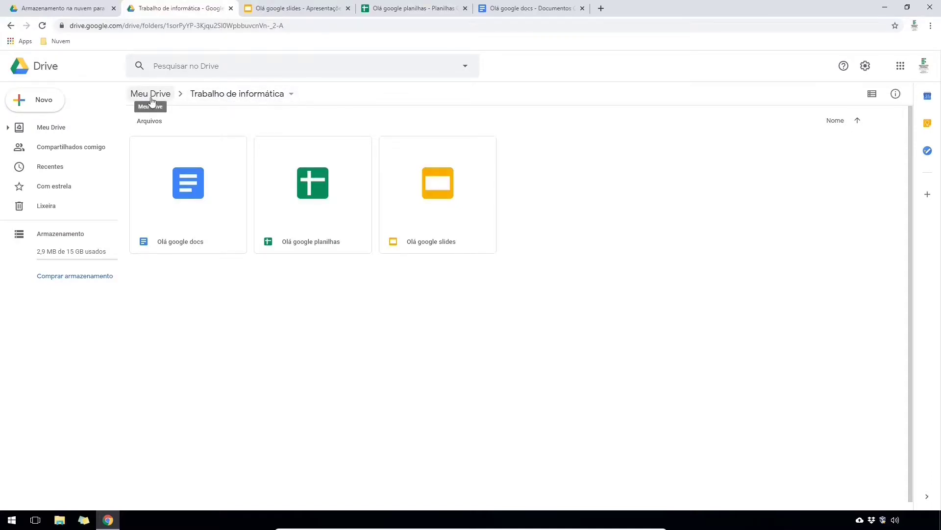
- Generate a link for Olá google docs and set access to Qualquer pessoa com o link as Leitor
{"action": "left_click", "coordinate": [217, 191]}
{"action": "right_click", "coordinate": [208, 185]}
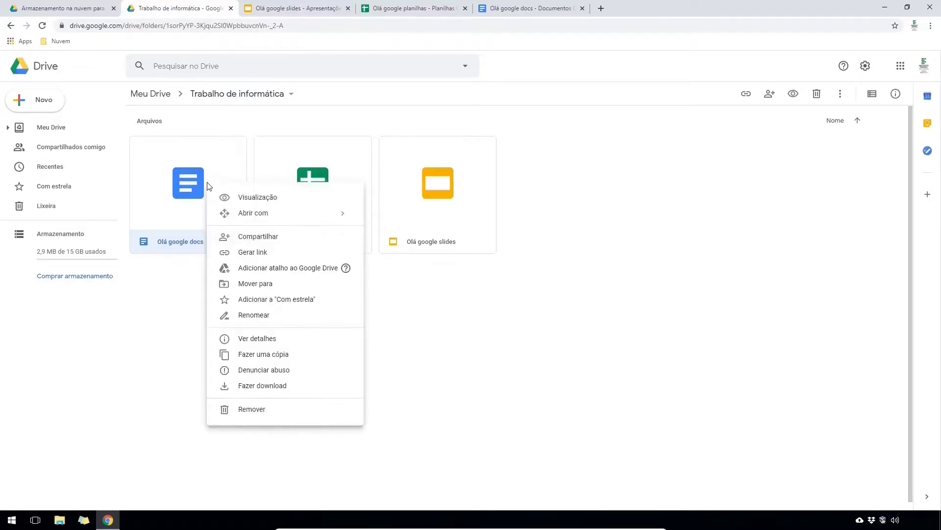
{"action": "left_click", "coordinate": [251, 253]}
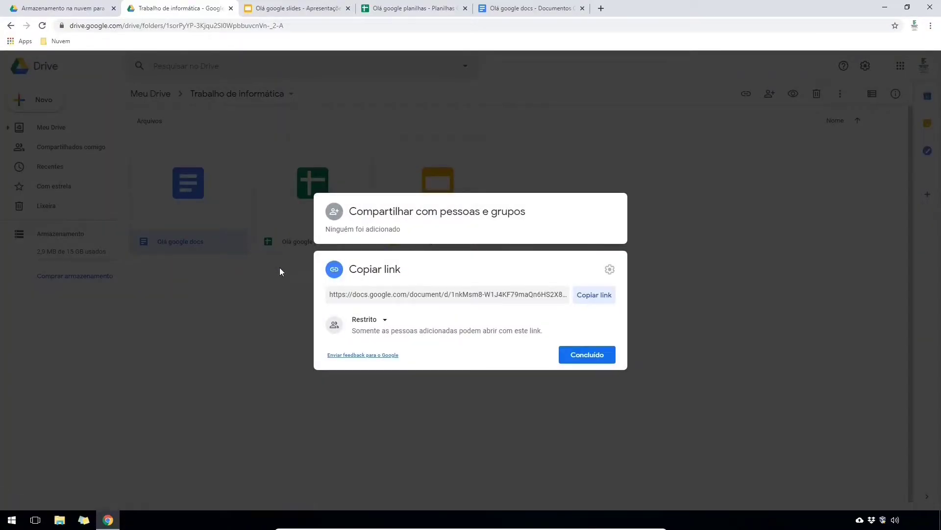
{"action": "left_click", "coordinate": [385, 323]}
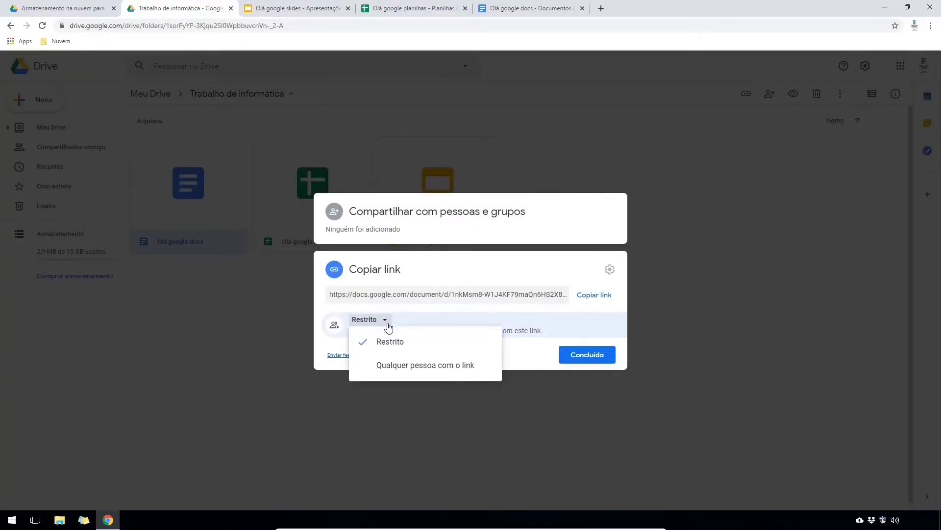
{"action": "left_click", "coordinate": [397, 365]}
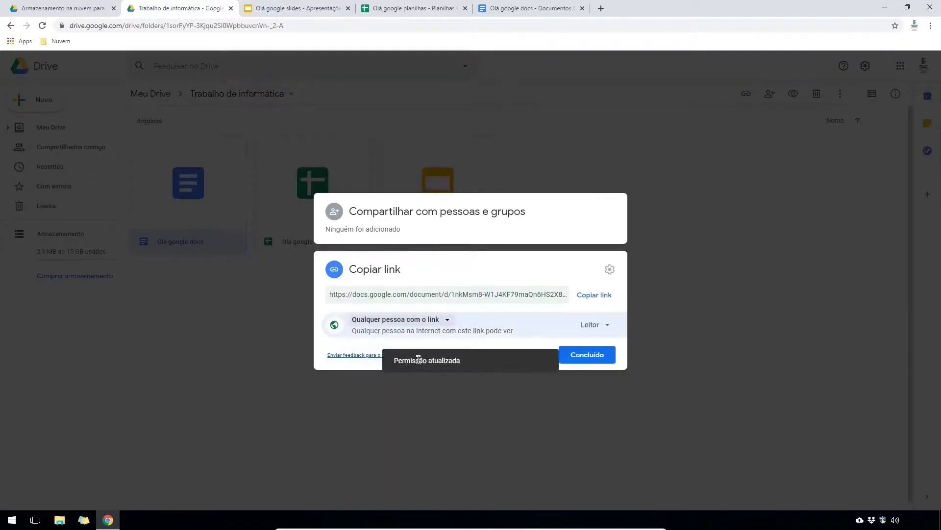
{"action": "left_click", "coordinate": [614, 328]}
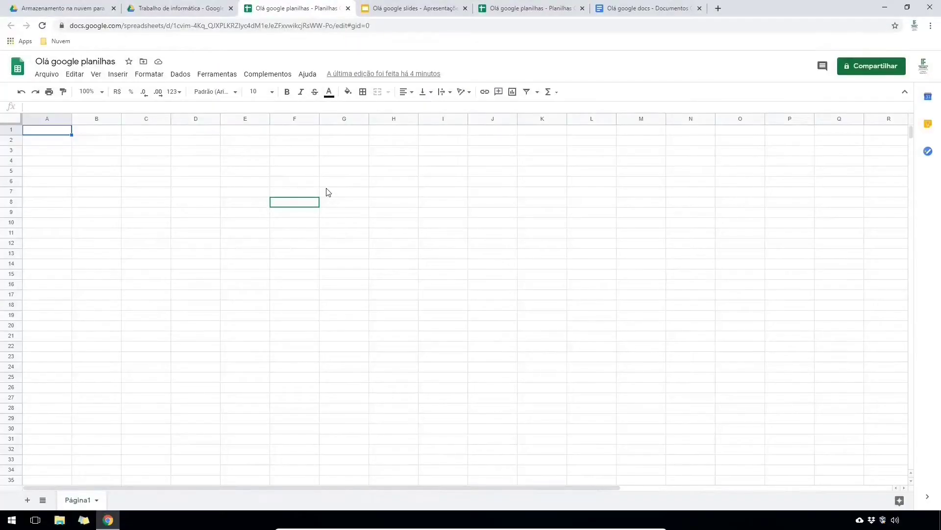
- Check Olá google planilhas' Compartilhar settings, then open the Trabalho de informática folder's action menu in Drive
{"action": "left_click", "coordinate": [871, 74]}
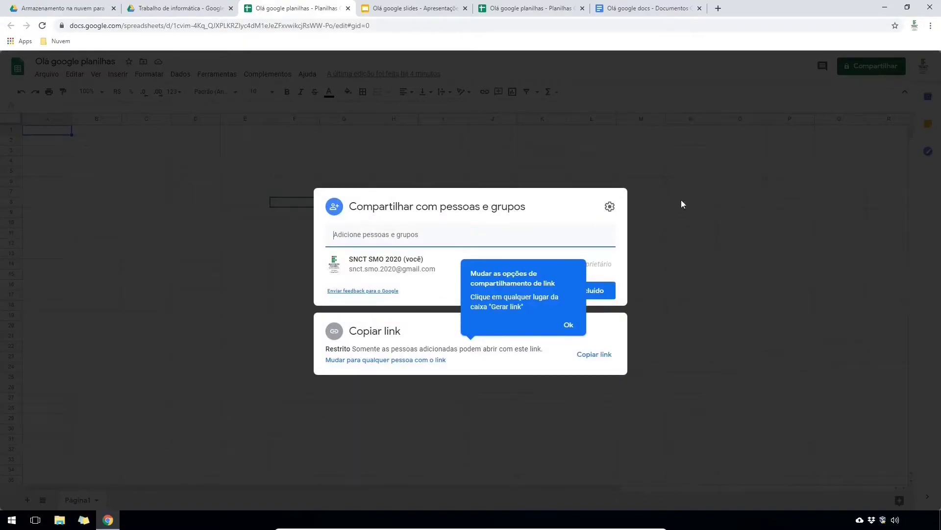
{"action": "left_click", "coordinate": [568, 325]}
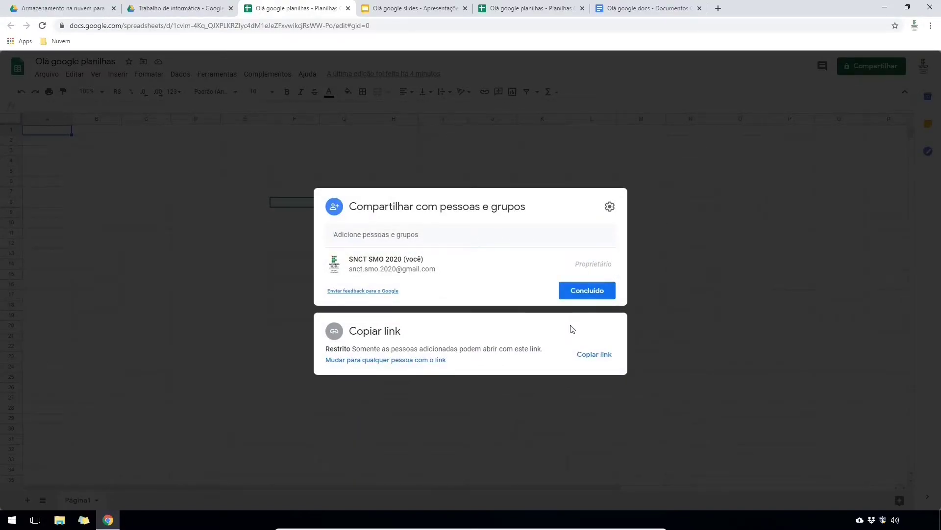
{"action": "left_click", "coordinate": [198, 13]}
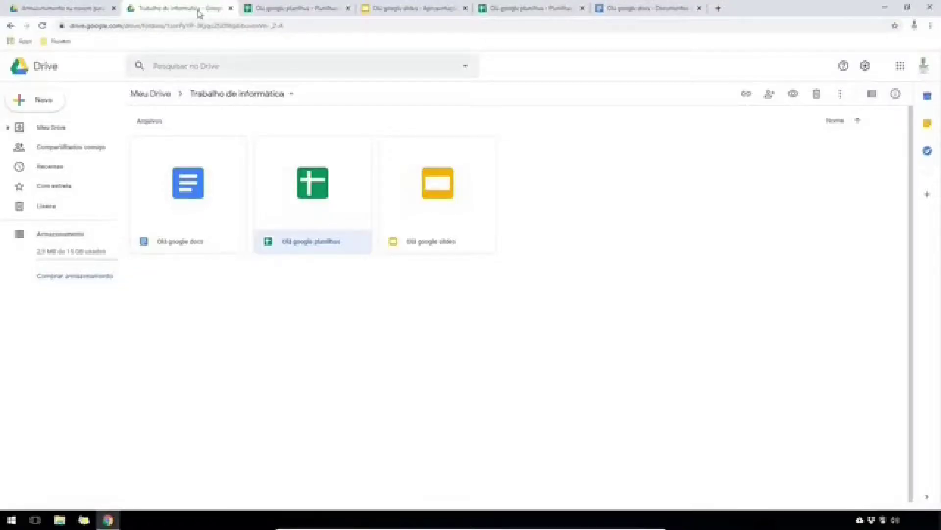
{"action": "left_click", "coordinate": [290, 98]}
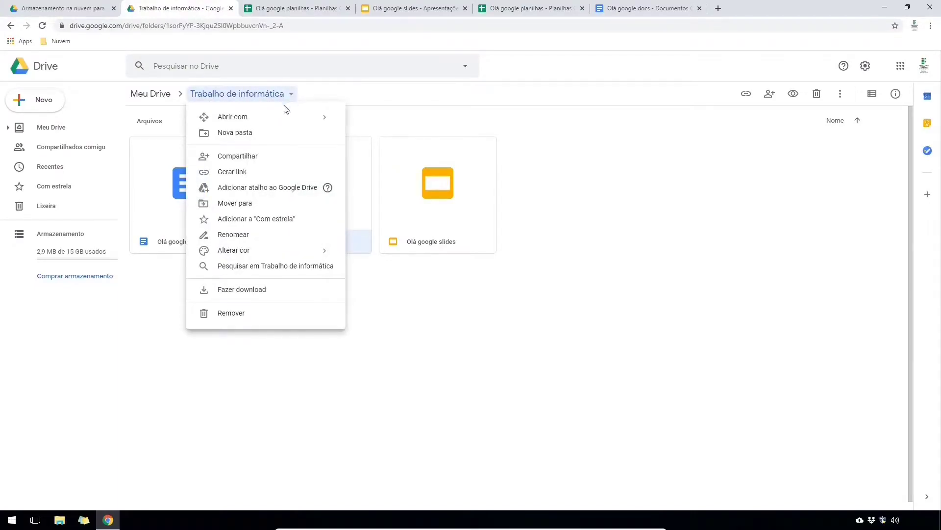
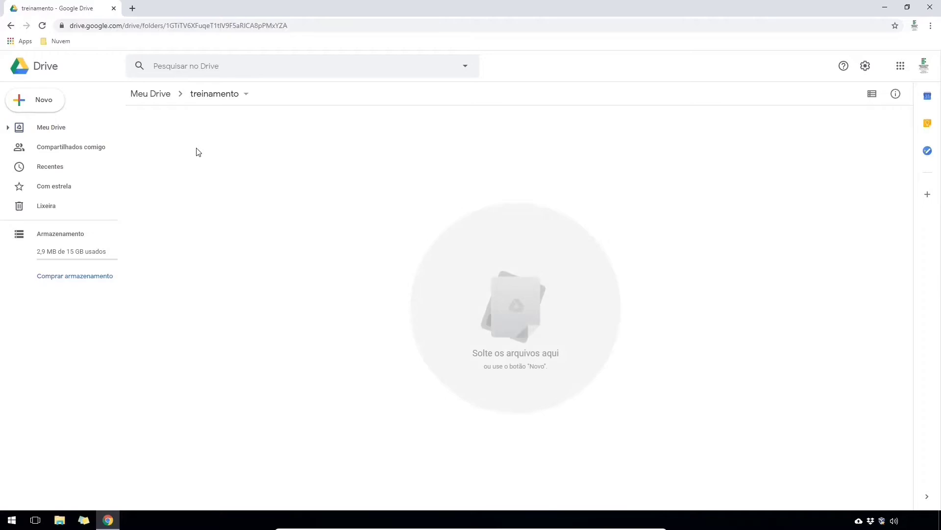
- Create a blank Google Doc in the treinamento folder and rename it 'modelo-certificado'
{"action": "right_click", "coordinate": [199, 152]}
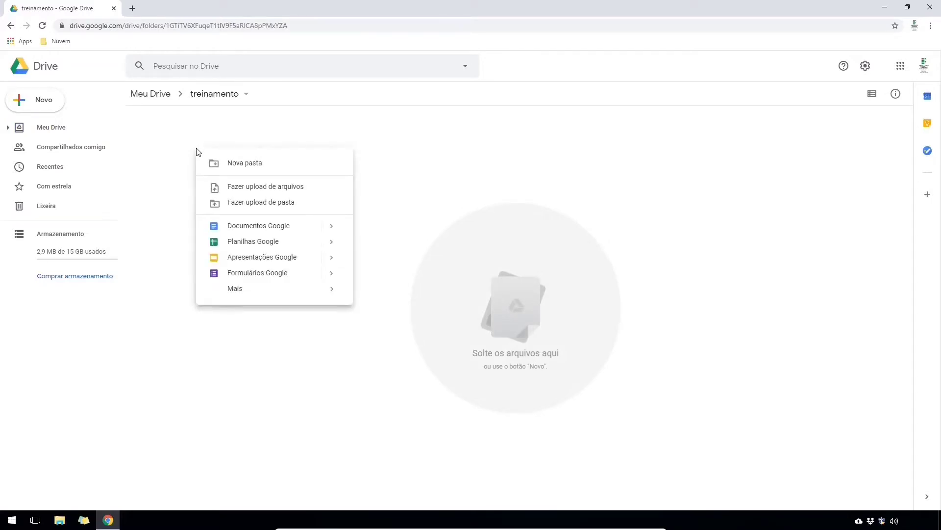
{"action": "left_click", "coordinate": [238, 227]}
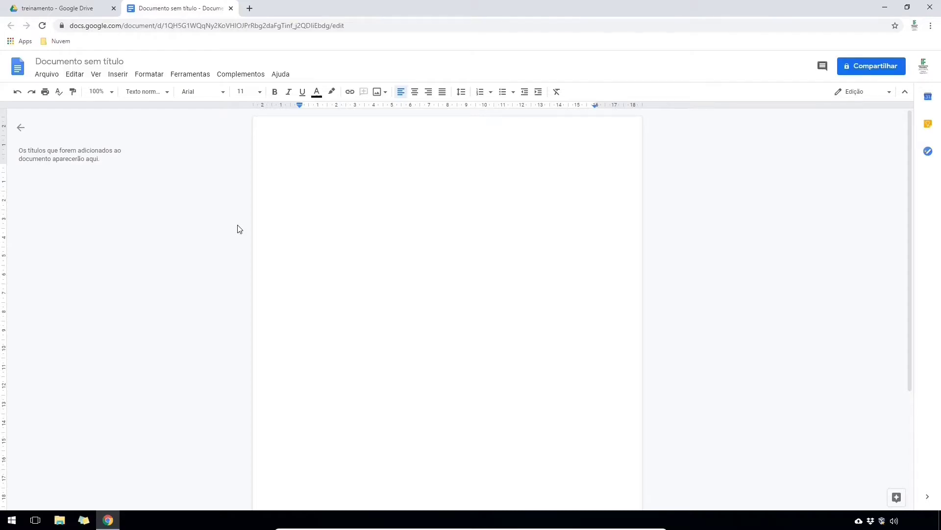
{"action": "left_click", "coordinate": [98, 61]}
{"action": "type", "text": "modelo-certificado"}
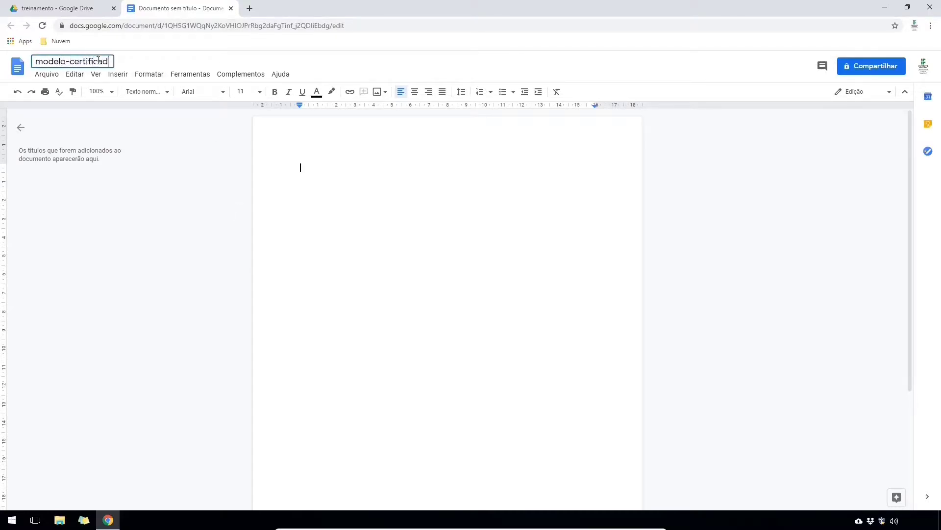
{"action": "key", "text": "Return"}
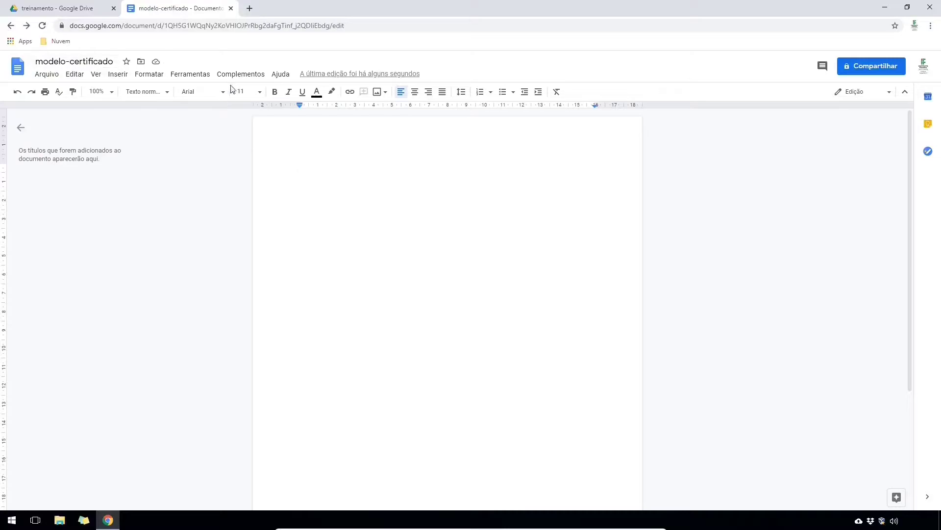
{"action": "left_click", "coordinate": [238, 75]}
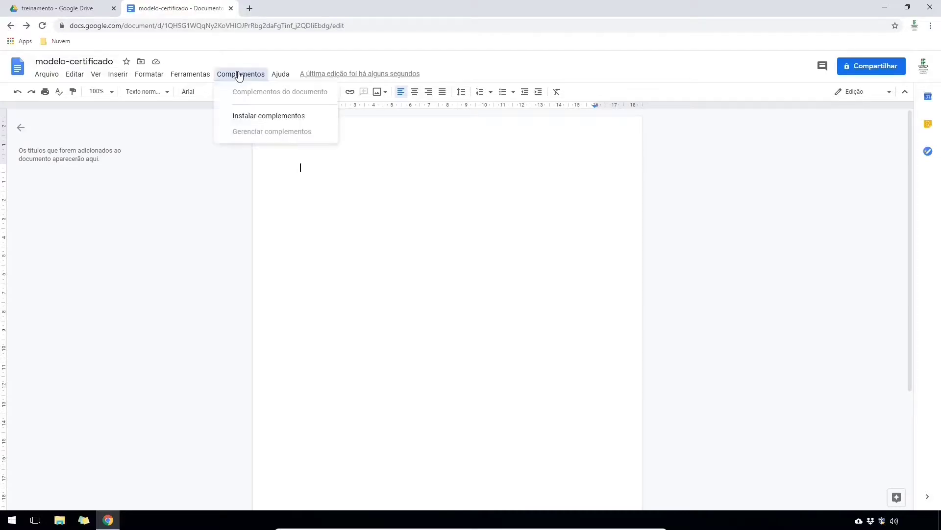
- Find the Set A* Page Size add-on by searching 'page', install it and grant account access
{"action": "left_click", "coordinate": [254, 116]}
{"action": "left_click", "coordinate": [481, 92]}
{"action": "type", "text": "page"}
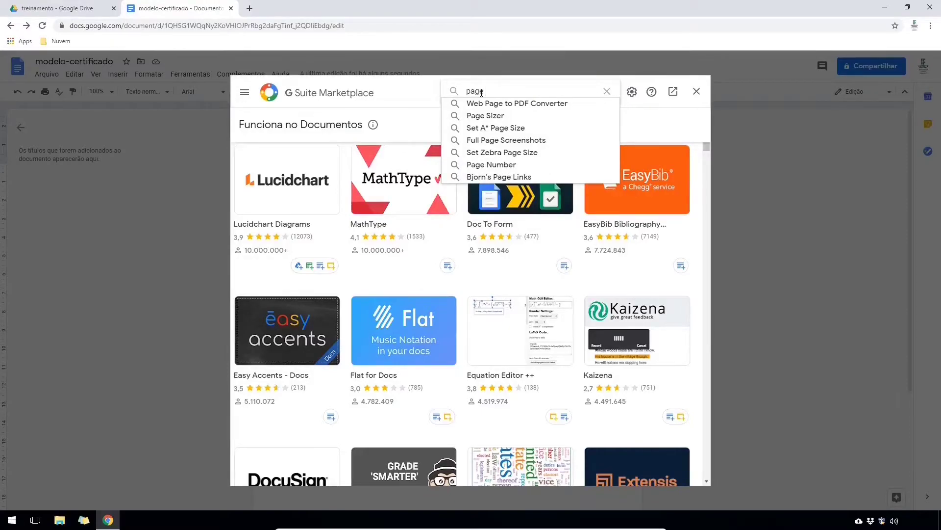
{"action": "left_click", "coordinate": [507, 129]}
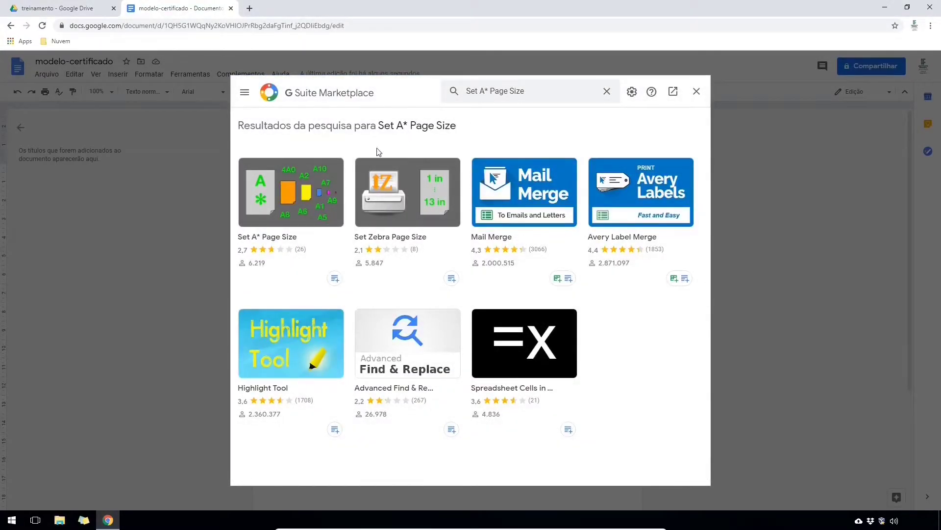
{"action": "left_click", "coordinate": [311, 183]}
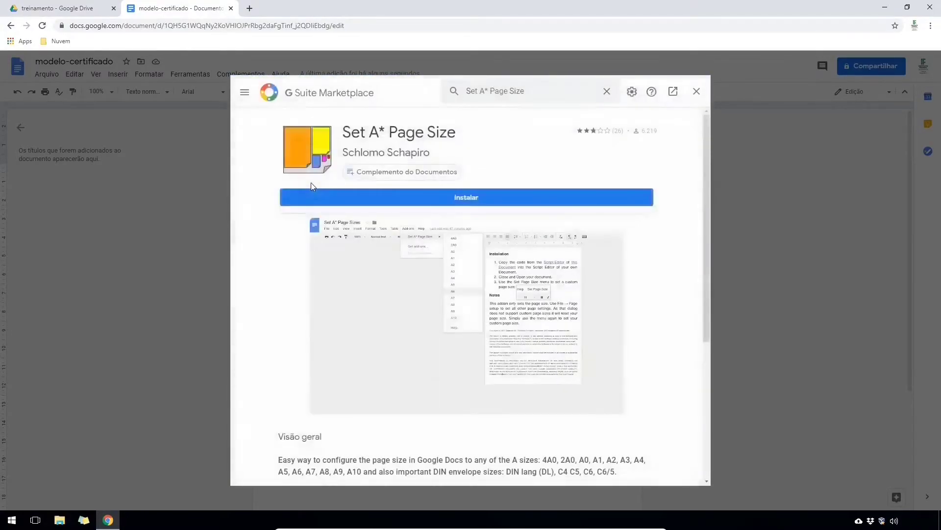
{"action": "left_click", "coordinate": [456, 196]}
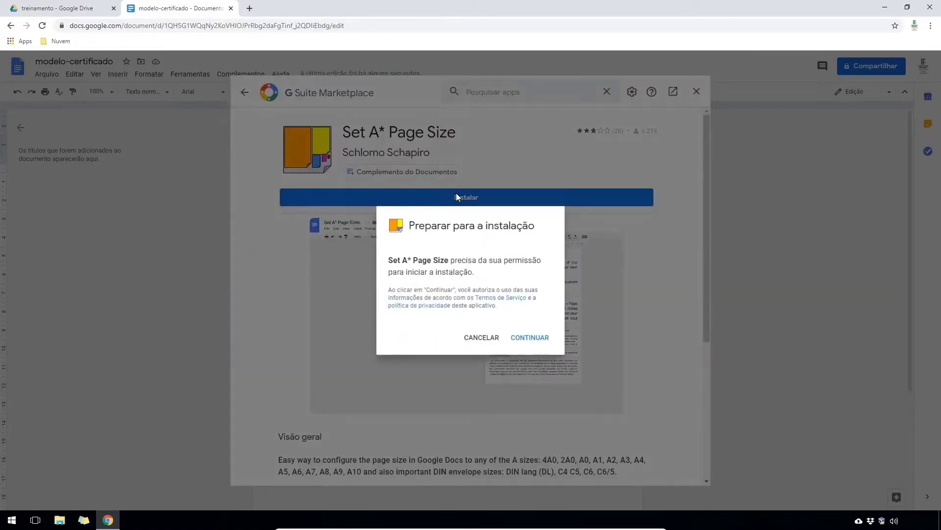
{"action": "left_click", "coordinate": [534, 337]}
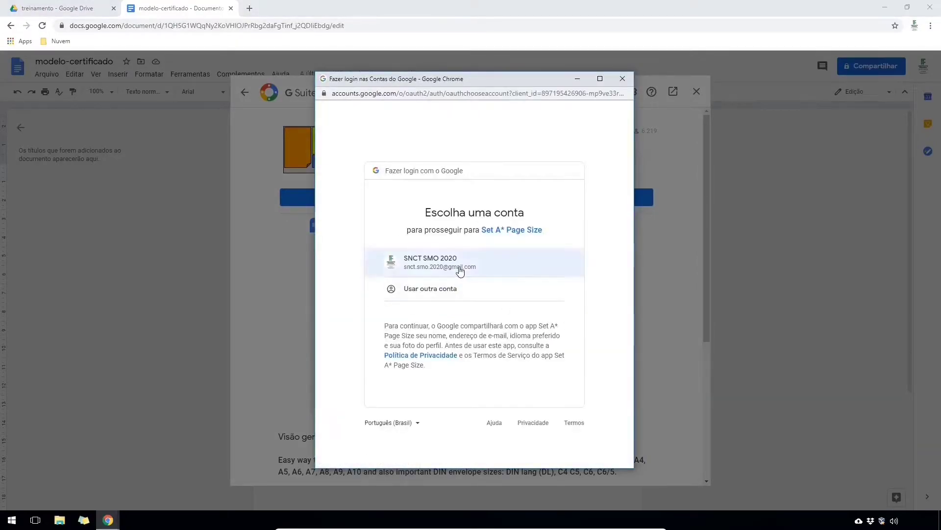
{"action": "left_click", "coordinate": [461, 265]}
{"action": "left_click", "coordinate": [527, 397]}
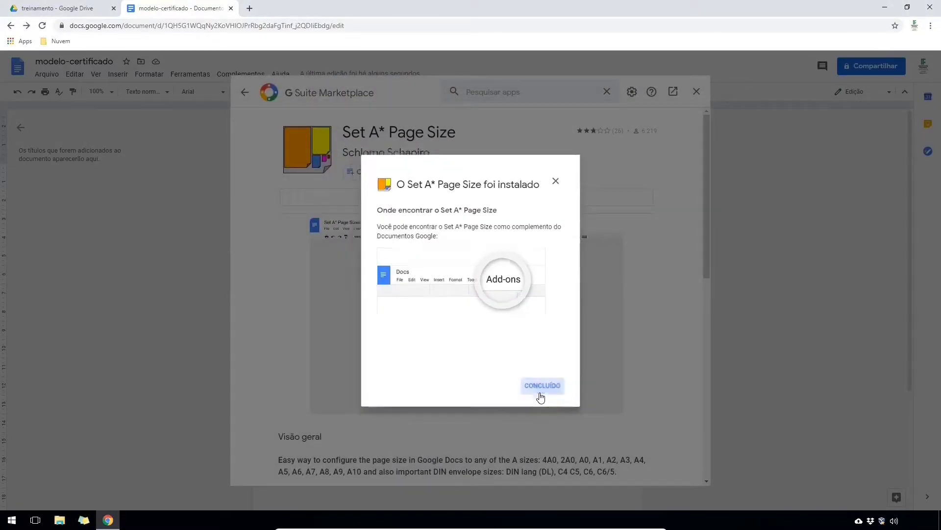
{"action": "left_click", "coordinate": [541, 386]}
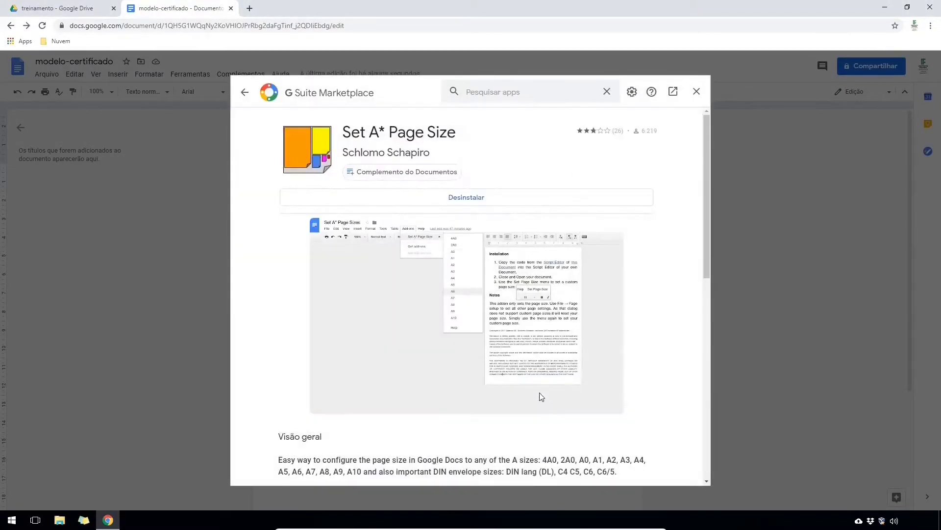
{"action": "left_click", "coordinate": [697, 91]}
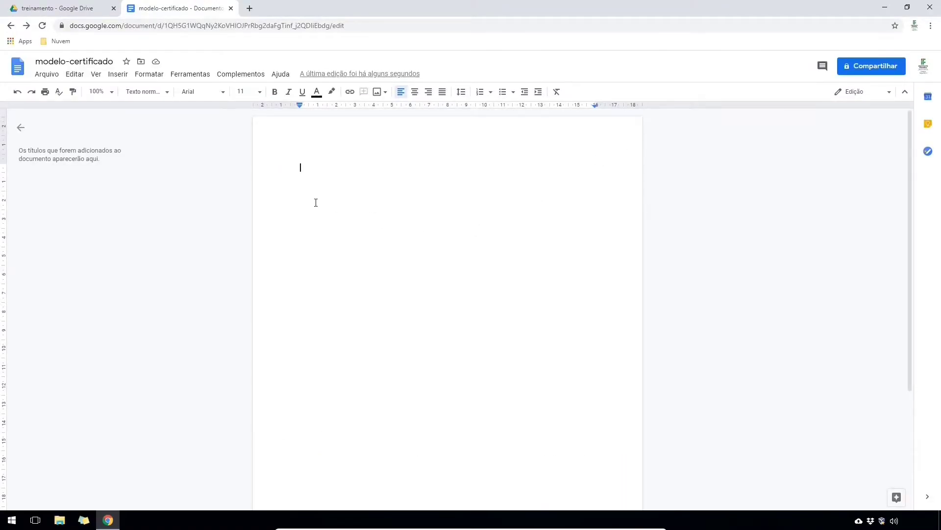
- Switch the page to landscape with Set A* Page Size's Portrait ⇄ Landscape option
{"action": "left_click", "coordinate": [242, 76]}
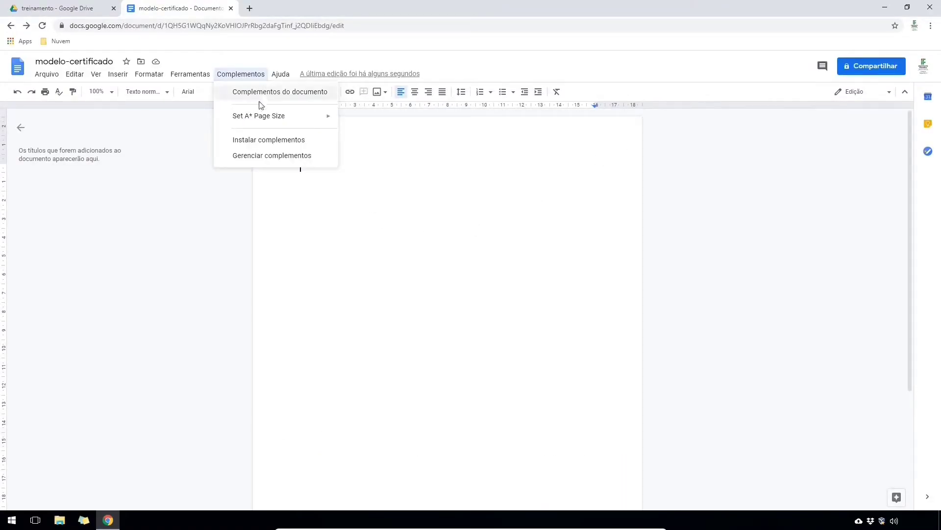
{"action": "mouse_move", "coordinate": [267, 123]}
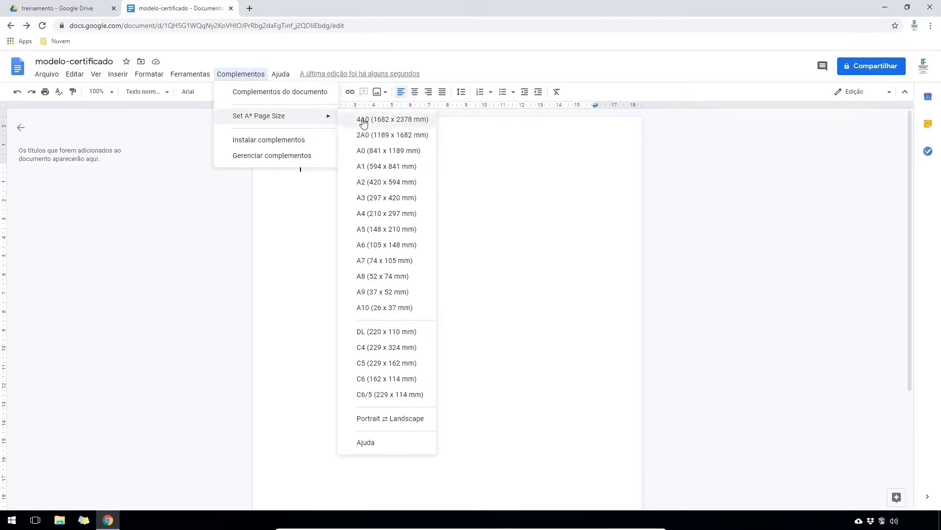
{"action": "left_click", "coordinate": [384, 419]}
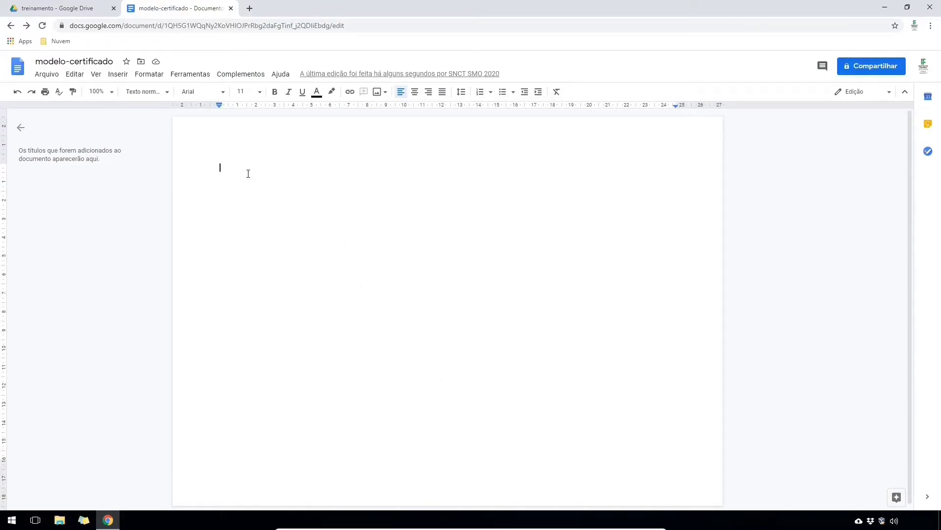
- Paste the certificate text, delete the empty second page, and close the document
{"action": "type", "text": "Certificado A Escola de cursos profissionalizantes XXXXXXX confere a  o presente certificado referente a participação na Semana Profissionalizante de 20XX organizada pela Coordenadoria de Cursos da Escola XXXXXXX ocorrida nos dia XX, XX e XX de XXXXXXXX de 20XX. Nome da cidade, UF, XX de XXXXXX de 20XX. NOME DO FUNCIONÁRIO Cargo que ocupa"}
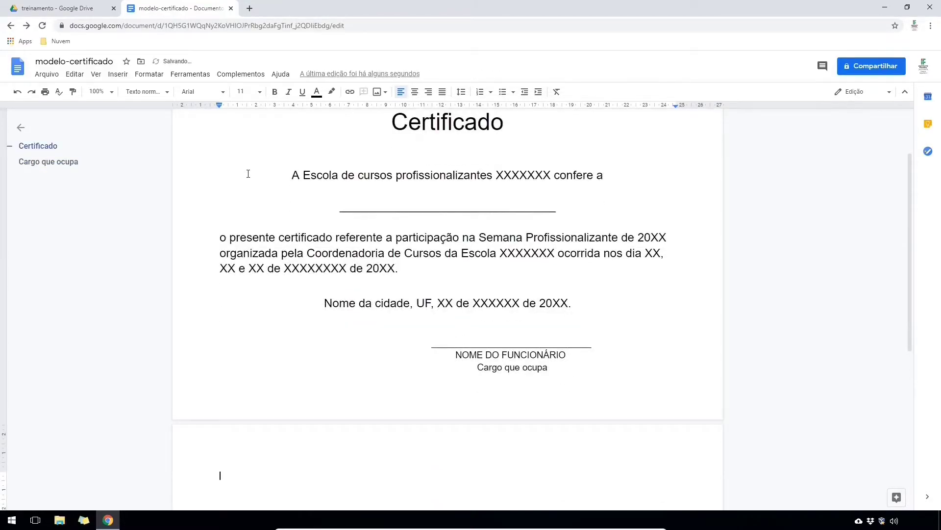
{"action": "key", "text": "BackSpace"}
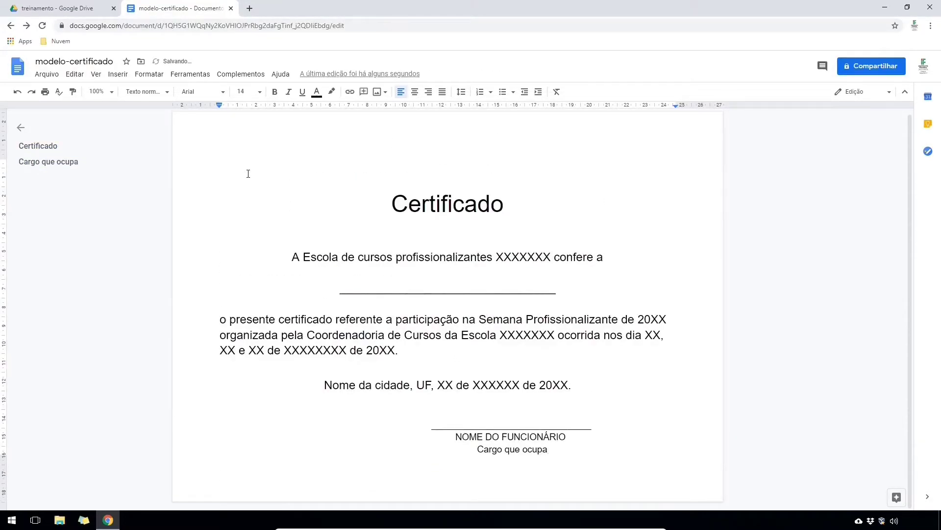
{"action": "key", "text": "ctrl+w"}
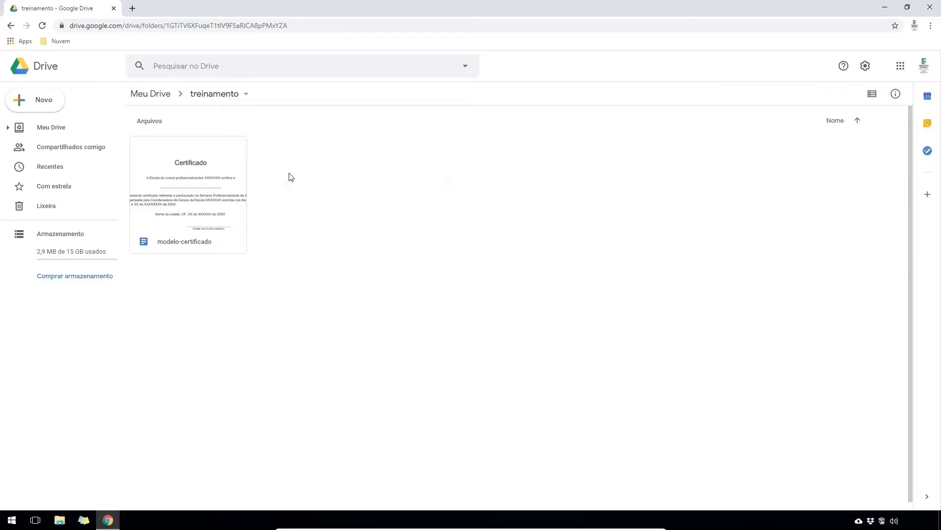
- Create a new Google Form in the treinamento folder and title it 'Questionário'
{"action": "right_click", "coordinate": [290, 177]}
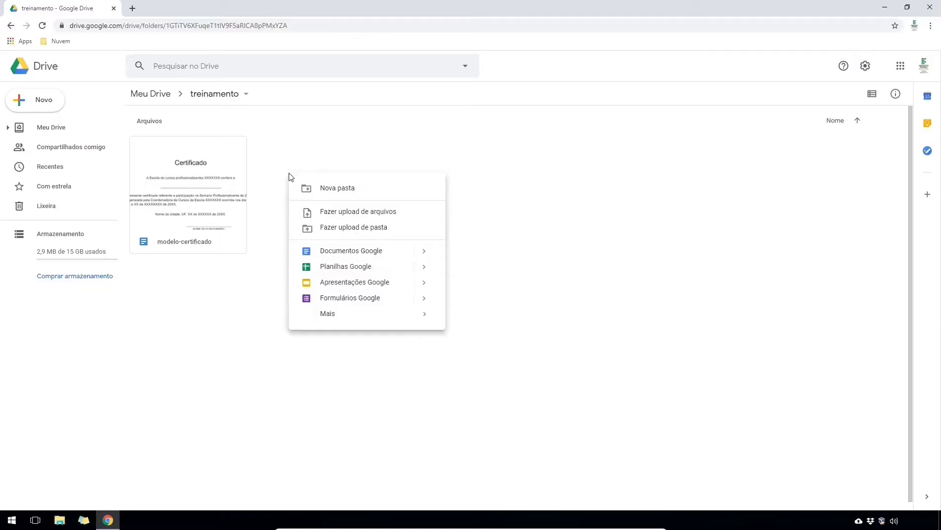
{"action": "left_click", "coordinate": [351, 298]}
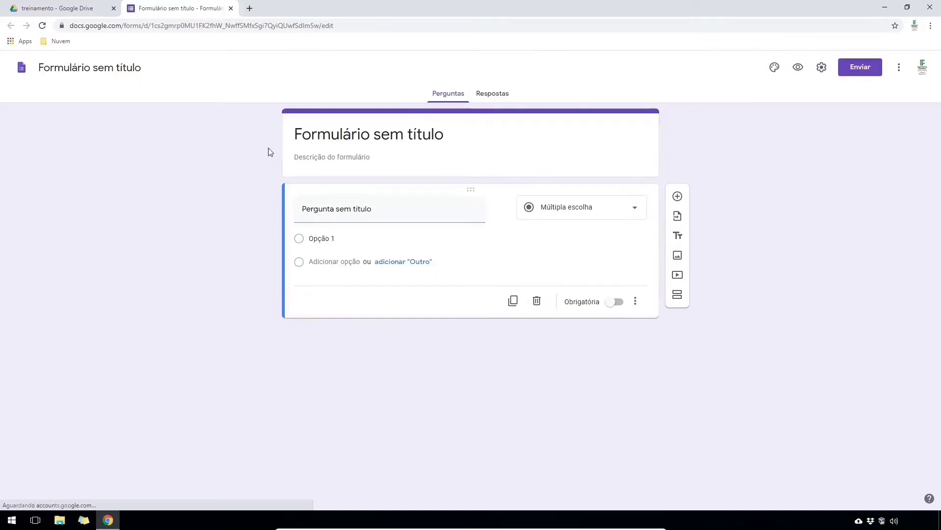
{"action": "left_click", "coordinate": [325, 136]}
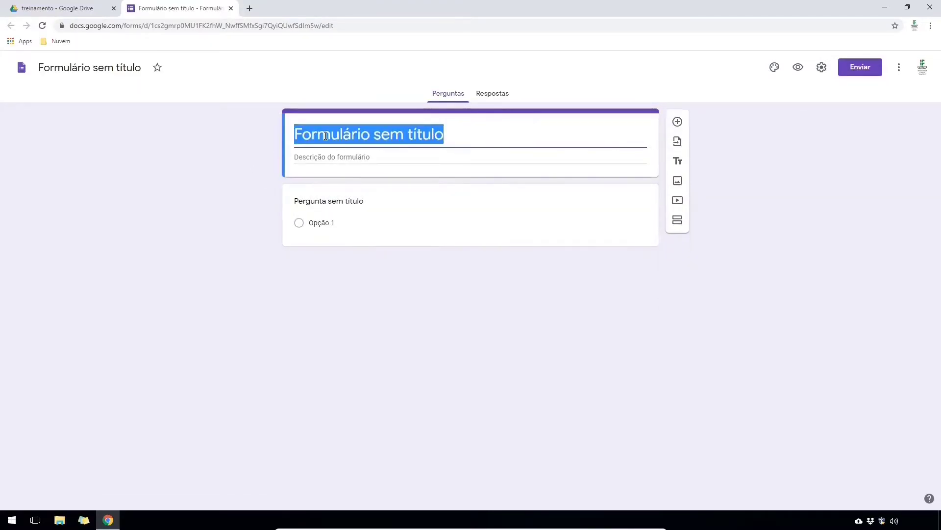
{"action": "type", "text": "Questionário"}
{"action": "left_click", "coordinate": [243, 152]}
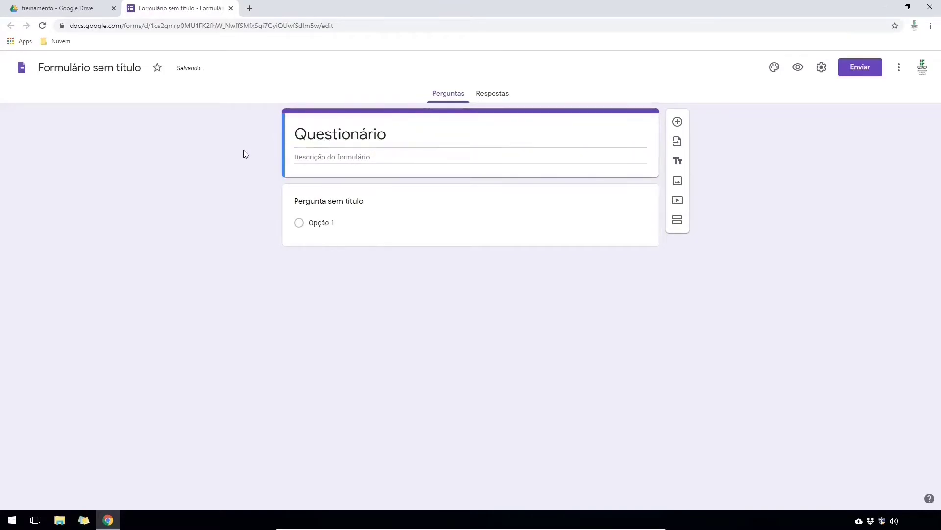
{"action": "left_click_drag", "start_coordinate": [314, 7], "coordinate": [1, 148]}
{"action": "left_click", "coordinate": [59, 520]}
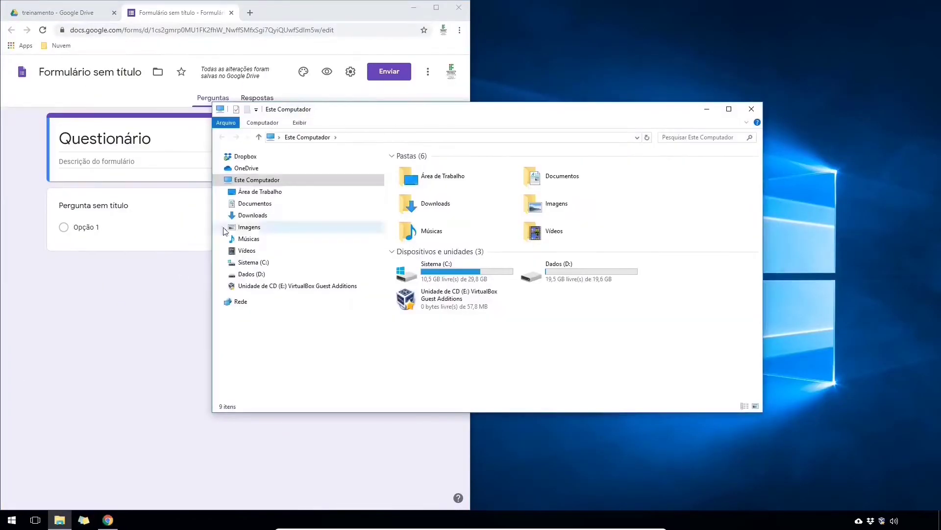
- Open perguntas-pesquisa.pdf from Downloads in a browser window beside the form
{"action": "left_click", "coordinate": [256, 214]}
{"action": "right_click", "coordinate": [435, 169]}
{"action": "mouse_move", "coordinate": [469, 229]}
{"action": "left_click", "coordinate": [595, 252]}
{"action": "left_click", "coordinate": [751, 109]}
{"action": "left_click_drag", "start_coordinate": [286, 13], "coordinate": [939, 196]}
{"action": "left_click_drag", "start_coordinate": [642, 156], "coordinate": [561, 161]}
- Paste question 1's title and add question 2 with its title and answer options
{"action": "left_click", "coordinate": [98, 205]}
{"action": "type", "text": "Qual o seu nome completo?"}
{"action": "left_click", "coordinate": [442, 201]}
{"action": "left_click_drag", "start_coordinate": [844, 182], "coordinate": [552, 183]}
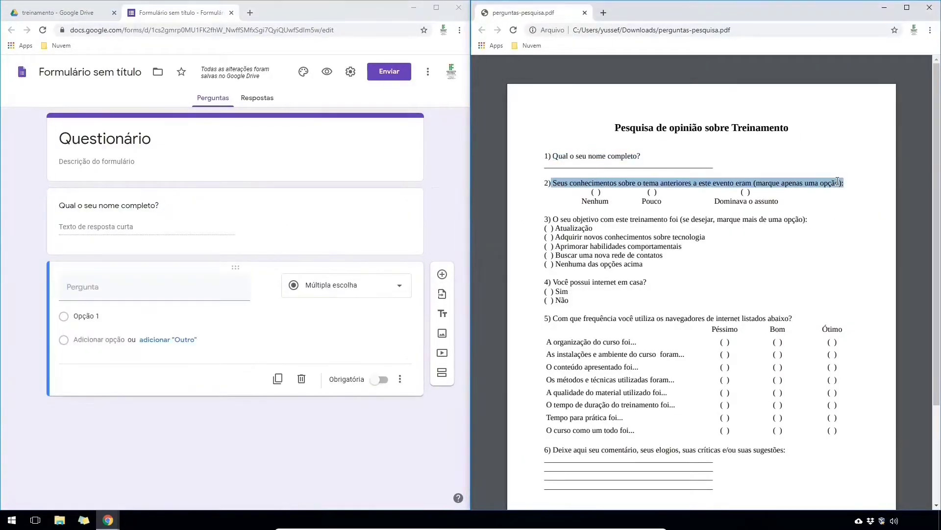
{"action": "left_click", "coordinate": [111, 287]}
{"action": "type", "text": "Seus conhecimentos sobre o tema anteriores a este evento eram (marque apenas uma opção):"}
{"action": "left_click", "coordinate": [111, 345]}
{"action": "type", "text": "Nenhumava o assunto"}
- Add question 3 as a multiple-answer question, copying each of its options from the PDF
{"action": "left_click", "coordinate": [442, 275]}
{"action": "left_click_drag", "start_coordinate": [551, 219], "coordinate": [808, 220]}
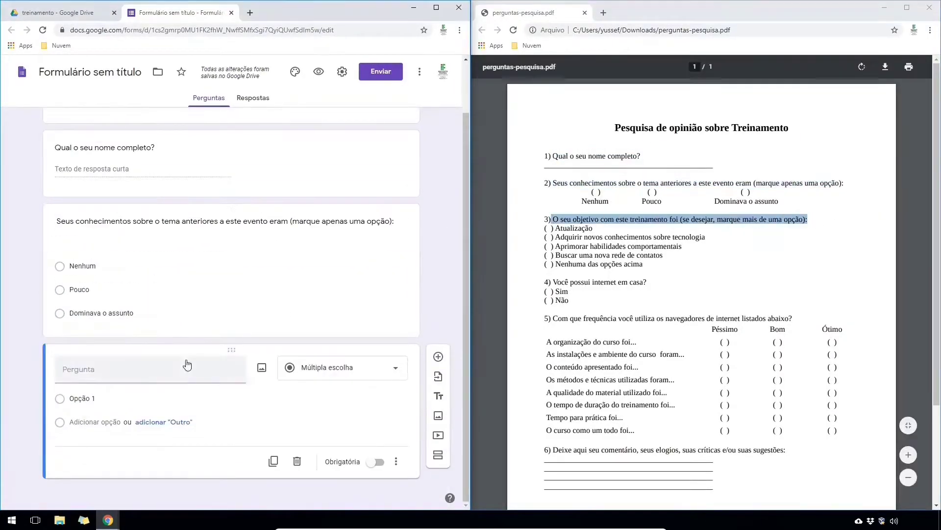
{"action": "left_click", "coordinate": [186, 366]}
{"action": "type", "text": "O seu objetivo com este treinamento foi (se desejar, marque mais de uma opção):"}
{"action": "left_click", "coordinate": [98, 410]}
{"action": "type", "text": "Atualização"}
{"action": "mouse_move", "coordinate": [554, 237]}
{"action": "left_mouse_down"}
{"action": "mouse_move", "coordinate": [705, 239]}
{"action": "mouse_move", "coordinate": [556, 247]}
{"action": "left_mouse_up"}
{"action": "key", "text": "ctrl+c"}
{"action": "key", "text": "alt+Tab"}
{"action": "key", "text": "ctrl+v"}
{"action": "key", "text": "Return"}
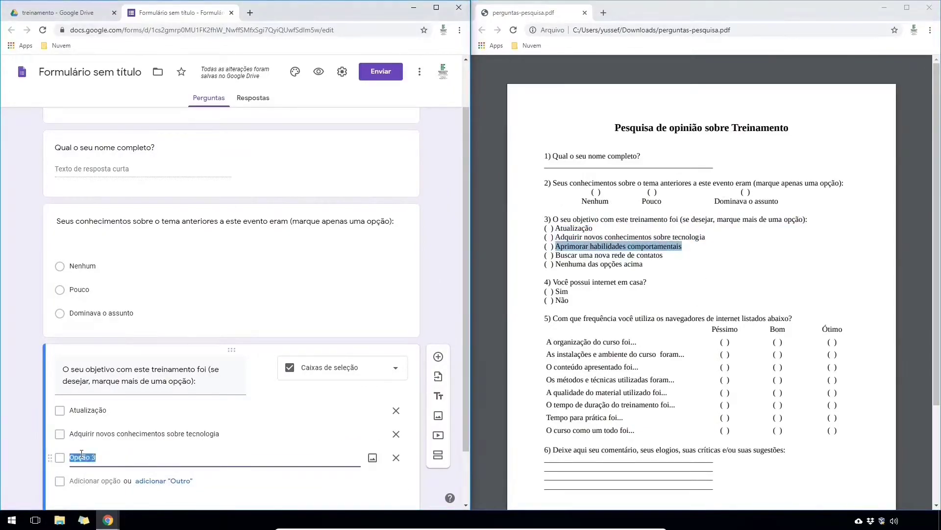
{"action": "key", "text": "ctrl+c"}
{"action": "key", "text": "alt+Tab"}
{"action": "key", "text": "ctrl+v"}
{"action": "key", "text": "Return"}
{"action": "left_click_drag", "start_coordinate": [663, 255], "coordinate": [643, 264]}
{"action": "key", "text": "ctrl+c"}
{"action": "key", "text": "alt+Tab"}
{"action": "key", "text": "ctrl+v"}
{"action": "key", "text": "Return"}
{"action": "key", "text": "ctrl+c"}
{"action": "key", "text": "alt+Tab"}
{"action": "key", "text": "ctrl+v"}
- Add question 4 about internet at home with options Sim and Não
{"action": "left_click_drag", "start_coordinate": [552, 282], "coordinate": [646, 282]}
{"action": "left_click", "coordinate": [441, 263]}
{"action": "key", "text": "ctrl+v"}
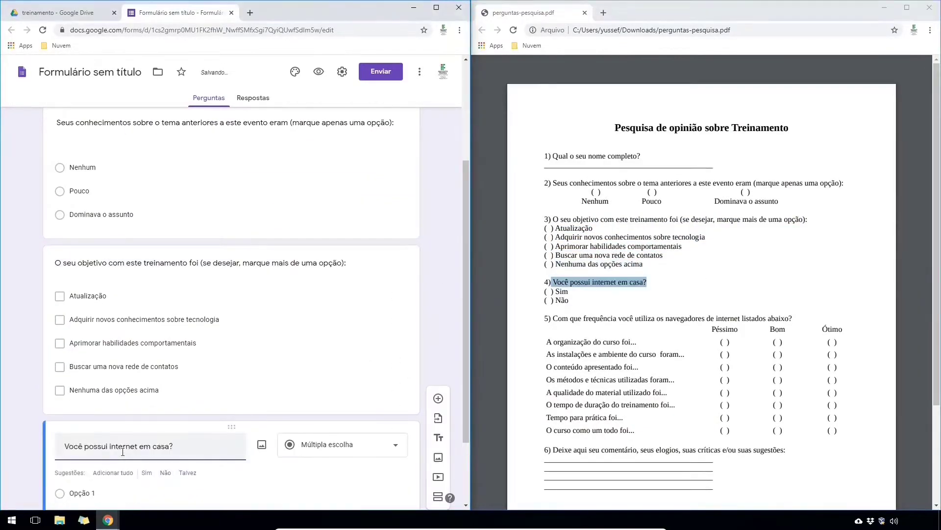
{"action": "type", "text": "SimNão"}
- Add question 5 as a rating grid and paste its rows from the PDF
{"action": "left_click_drag", "start_coordinate": [551, 318], "coordinate": [792, 319]}
{"action": "left_click", "coordinate": [441, 322]}
{"action": "key", "text": "ctrl+v"}
{"action": "key", "text": "ctrl+c"}
{"action": "key", "text": "alt+Tab"}
{"action": "key", "text": "ctrl+v"}
{"action": "key", "text": "Return"}
{"action": "left_click_drag", "start_coordinate": [547, 342], "coordinate": [676, 380]}
{"action": "key", "text": "ctrl+c"}
{"action": "key", "text": "alt+Tab"}
{"action": "key", "text": "ctrl+v"}
{"action": "key", "text": "Return"}
{"action": "key", "text": "ctrl+c"}
{"action": "key", "text": "alt+Tab"}
{"action": "key", "text": "ctrl+v"}
{"action": "key", "text": "Return"}
{"action": "key", "text": "ctrl+c"}
{"action": "key", "text": "alt+Tab"}
{"action": "key", "text": "ctrl+v"}
{"action": "key", "text": "Return"}
{"action": "left_click_drag", "start_coordinate": [546, 392], "coordinate": [667, 393]}
{"action": "key", "text": "ctrl+c"}
{"action": "key", "text": "alt+Tab"}
{"action": "key", "text": "ctrl+v"}
{"action": "key", "text": "Return"}
{"action": "left_click_drag", "start_coordinate": [546, 405], "coordinate": [623, 418]}
{"action": "key", "text": "ctrl+c"}
{"action": "key", "text": "alt+Tab"}
{"action": "key", "text": "ctrl+v"}
{"action": "key", "text": "Return"}
- Add item 6, name the grid's first column Péssimo, and enter the training-experience text
{"action": "key", "text": "ctrl+c"}
{"action": "key", "text": "alt+Tab"}
{"action": "key", "text": "ctrl+v"}
{"action": "left_click", "coordinate": [439, 164]}
{"action": "left_click_drag", "start_coordinate": [553, 450], "coordinate": [785, 450]}
{"action": "key", "text": "ctrl+c"}
{"action": "left_click", "coordinate": [209, 453]}
{"action": "key", "text": "ctrl+v"}
{"action": "left_click", "coordinate": [266, 233]}
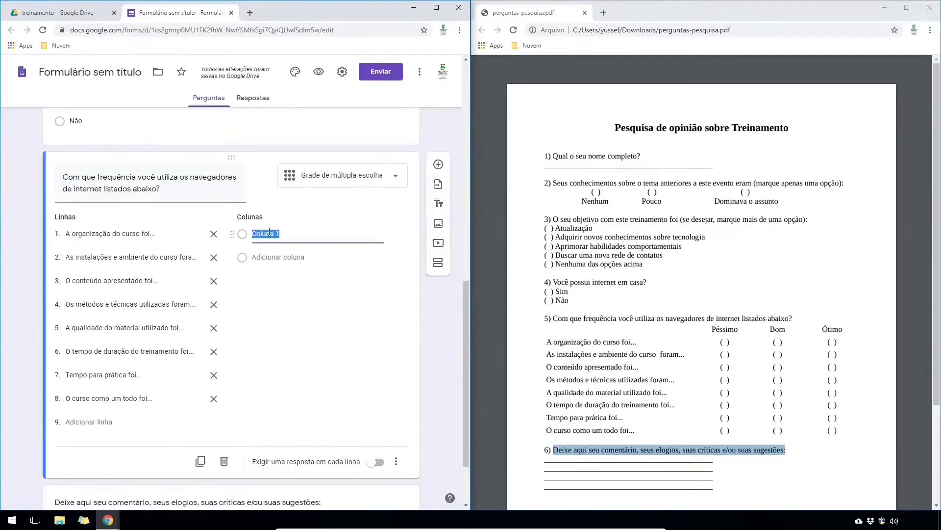
{"action": "type", "text": "Péssimo"}
{"action": "key", "text": "Return"}
{"action": "type", "text": "stões abaixo referem-se a sua experiência em realizar um treinamento conosco"}
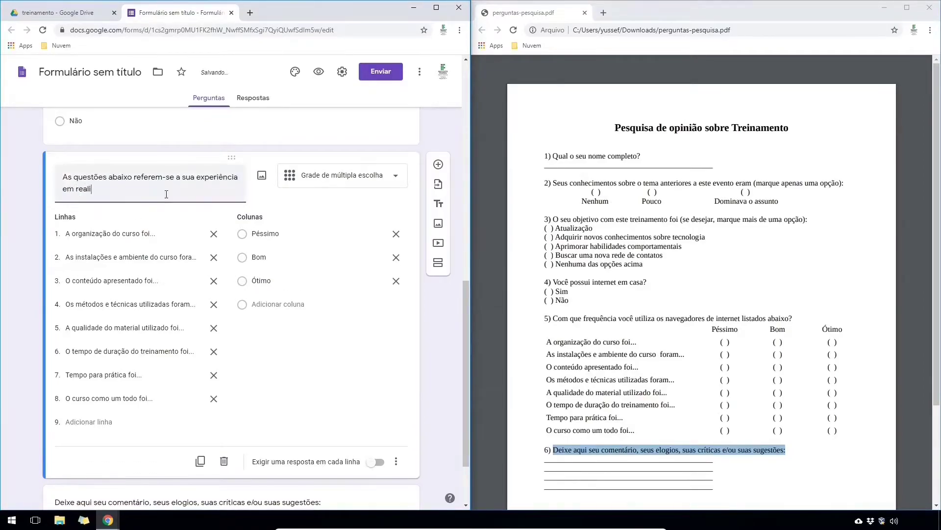
- Delete the parenthetical instructions from questions 3 and 2, then maximize the form window
{"action": "scroll", "coordinate": [167, 261], "scroll_direction": "up", "scroll_amount": 8}
{"action": "left_click", "coordinate": [231, 282]}
{"action": "key", "text": "BackSpace"}
{"action": "key", "text": "BackSpace"}
{"action": "key", "text": "BackSpace"}
{"action": "key", "text": "BackSpace"}
{"action": "key", "text": "BackSpace"}
{"action": "key", "text": "BackSpace"}
{"action": "key", "text": "BackSpace"}
{"action": "key", "text": "BackSpace"}
{"action": "key", "text": "BackSpace"}
{"action": "key", "text": "BackSpace"}
{"action": "key", "text": "BackSpace"}
{"action": "key", "text": "BackSpace"}
{"action": "key", "text": "BackSpace"}
{"action": "key", "text": "BackSpace"}
{"action": "key", "text": "BackSpace"}
{"action": "key", "text": "BackSpace"}
{"action": "key", "text": "BackSpace"}
{"action": "key", "text": "BackSpace"}
{"action": "key", "text": "BackSpace"}
{"action": "key", "text": "BackSpace"}
{"action": "scroll", "coordinate": [273, 313], "scroll_direction": "up", "scroll_amount": 3}
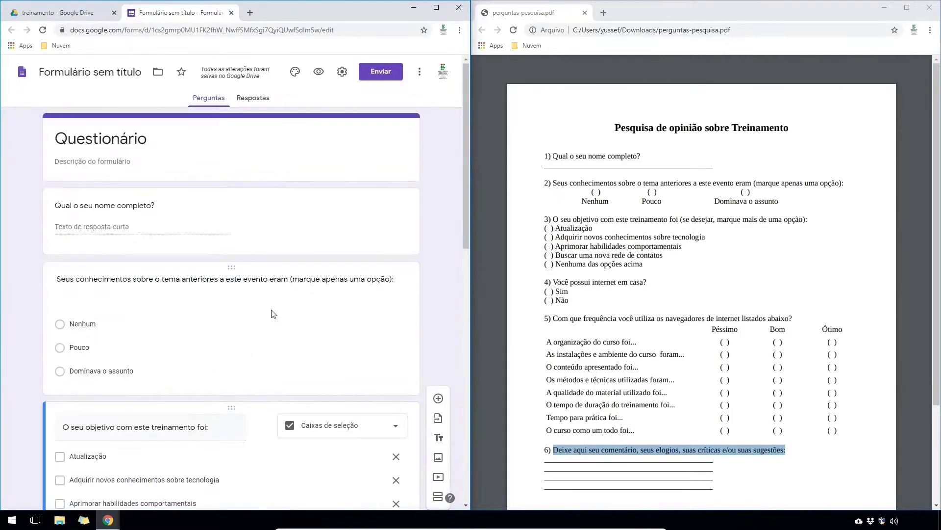
{"action": "left_click", "coordinate": [275, 284]}
{"action": "key", "text": "BackSpace"}
{"action": "key", "text": "BackSpace"}
{"action": "key", "text": "BackSpace"}
{"action": "key", "text": "BackSpace"}
{"action": "key", "text": "BackSpace"}
{"action": "key", "text": "BackSpace"}
{"action": "key", "text": "BackSpace"}
{"action": "key", "text": "BackSpace"}
{"action": "key", "text": "BackSpace"}
{"action": "key", "text": "BackSpace"}
{"action": "key", "text": "BackSpace"}
{"action": "key", "text": "BackSpace"}
{"action": "key", "text": "BackSpace"}
{"action": "key", "text": "BackSpace"}
{"action": "key", "text": "BackSpace"}
{"action": "key", "text": "BackSpace"}
{"action": "key", "text": "BackSpace"}
{"action": "key", "text": "BackSpace"}
{"action": "key", "text": "BackSpace"}
{"action": "key", "text": "BackSpace"}
{"action": "scroll", "coordinate": [339, 401], "scroll_direction": "down", "scroll_amount": 12}
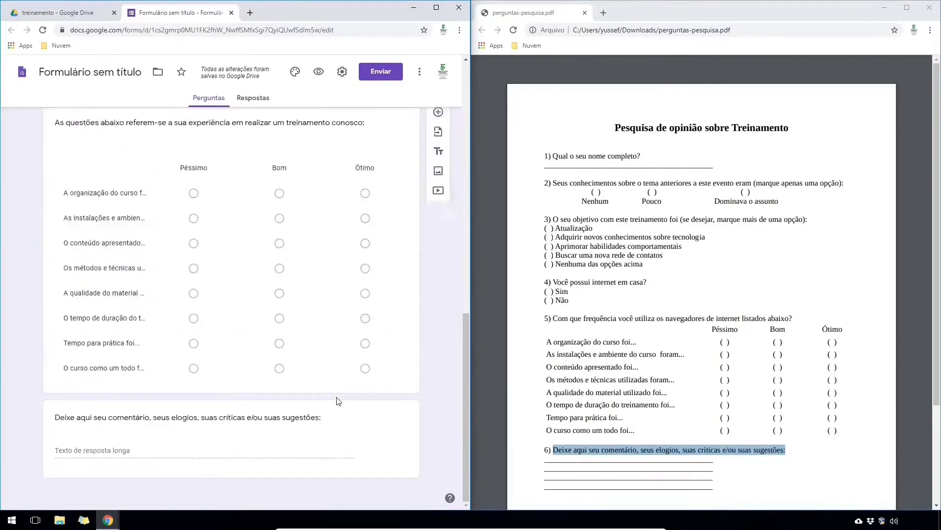
{"action": "left_click", "coordinate": [436, 7]}
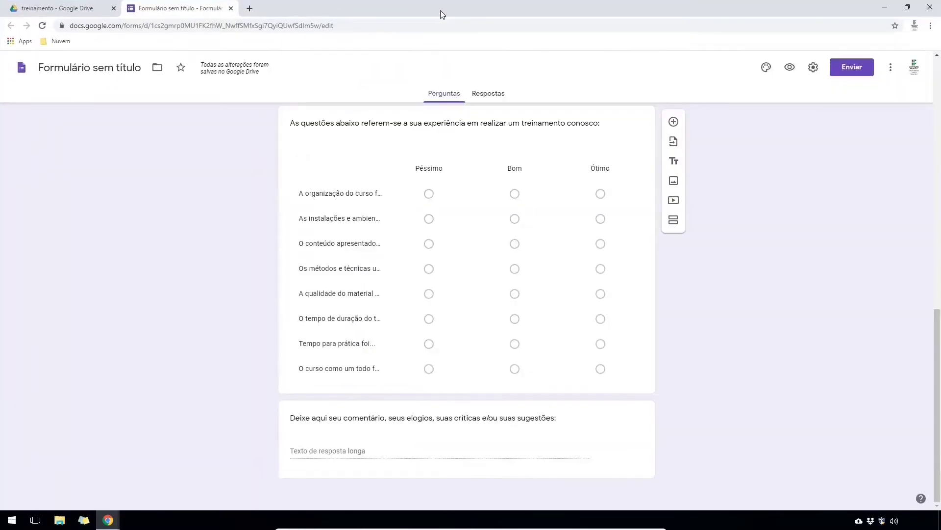
- Preview the questoes-pos-treinamento form, then browse the Respostas summary charts of 4 responses
{"action": "left_click", "coordinate": [790, 67]}
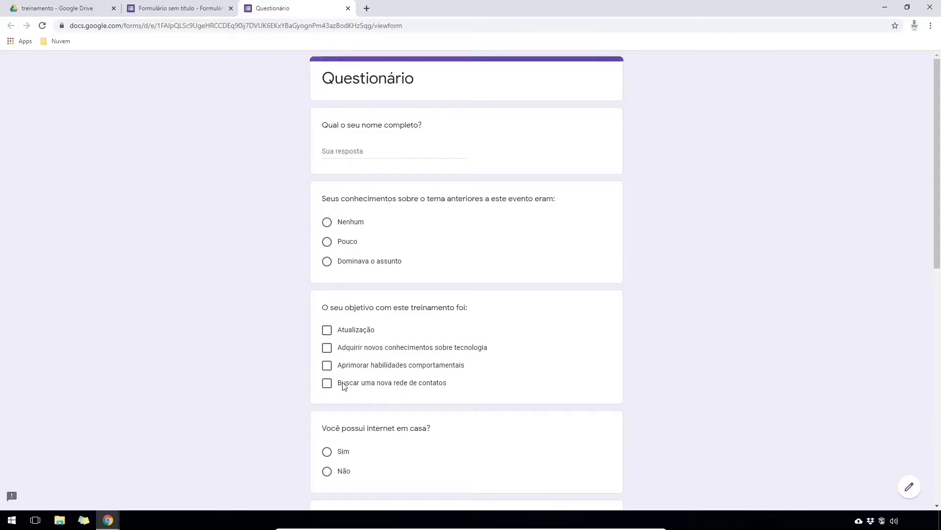
{"action": "scroll", "coordinate": [365, 326], "scroll_direction": "down", "scroll_amount": 2}
{"action": "scroll", "coordinate": [389, 375], "scroll_direction": "down", "scroll_amount": 8}
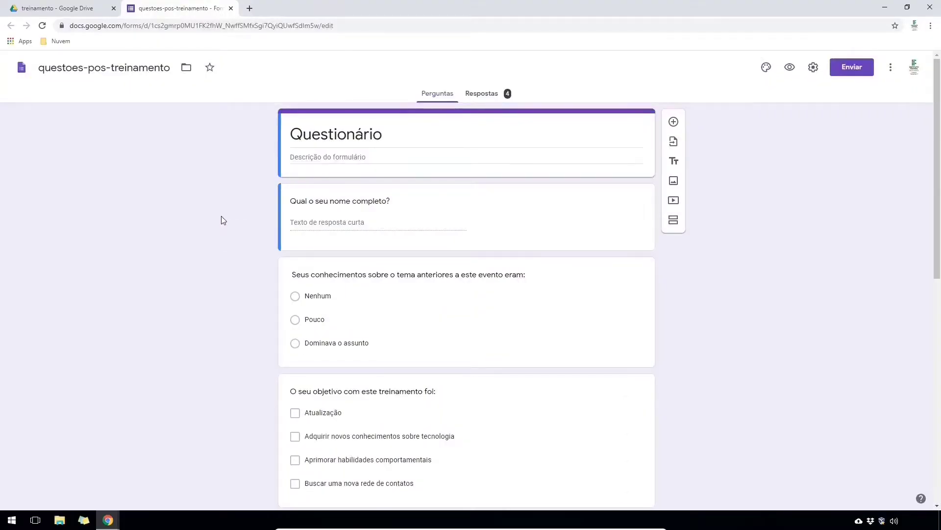
{"action": "left_click", "coordinate": [477, 97]}
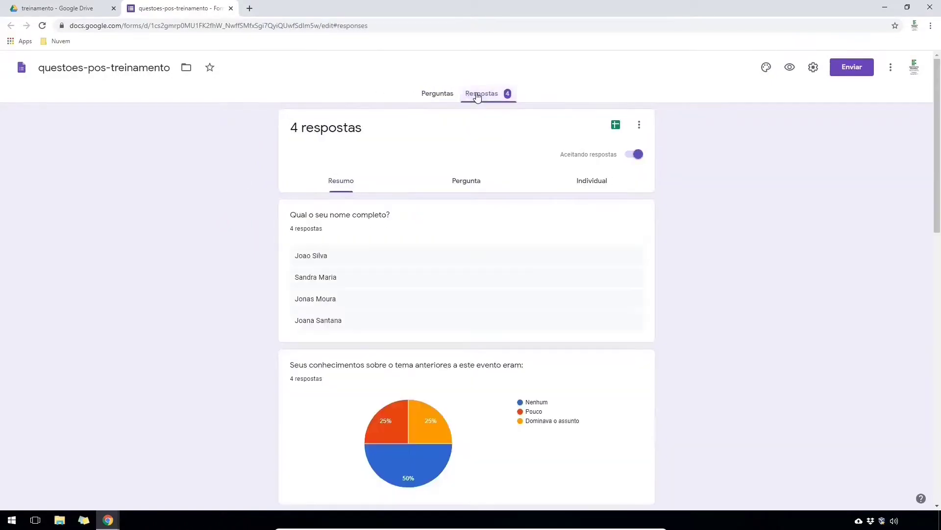
{"action": "scroll", "coordinate": [274, 232], "scroll_direction": "down", "scroll_amount": 15}
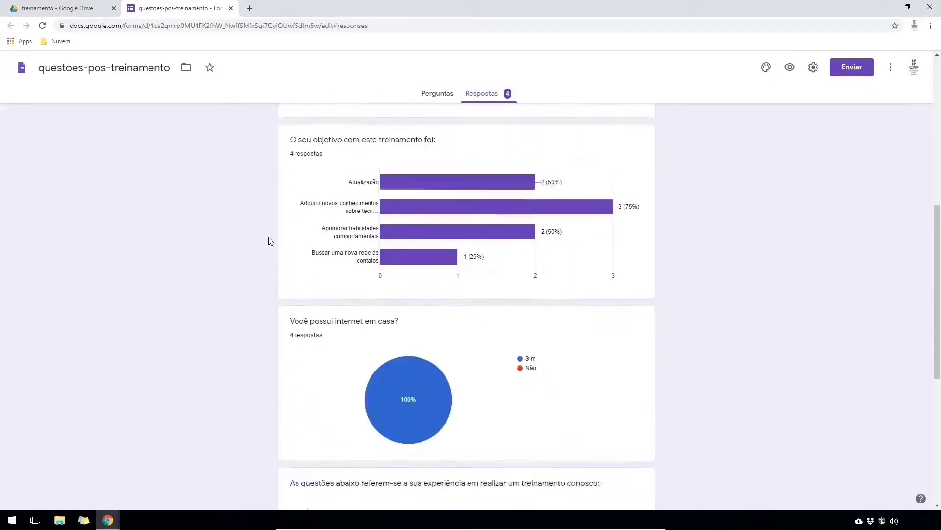
{"action": "scroll", "coordinate": [268, 237], "scroll_direction": "up", "scroll_amount": 15}
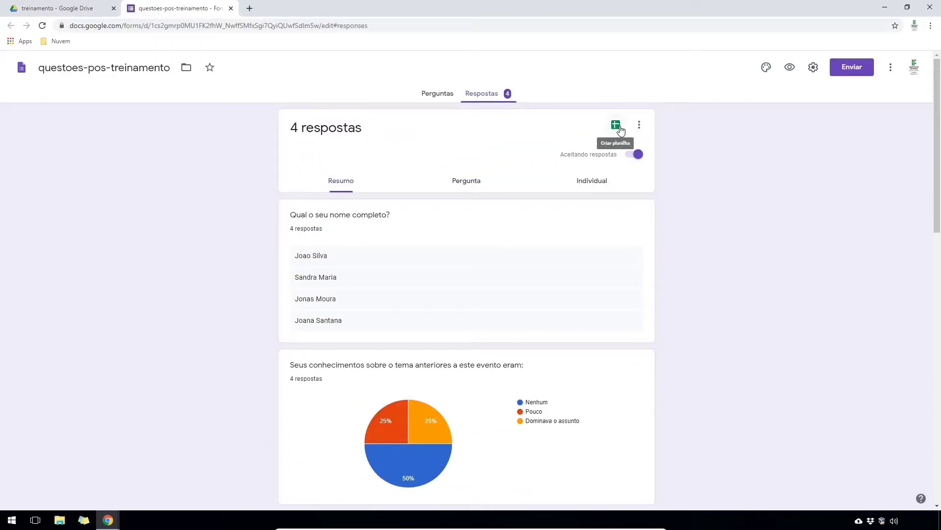
- Send the responses to a new spreadsheet using 'Criar uma nova planilha'
{"action": "left_click", "coordinate": [619, 128]}
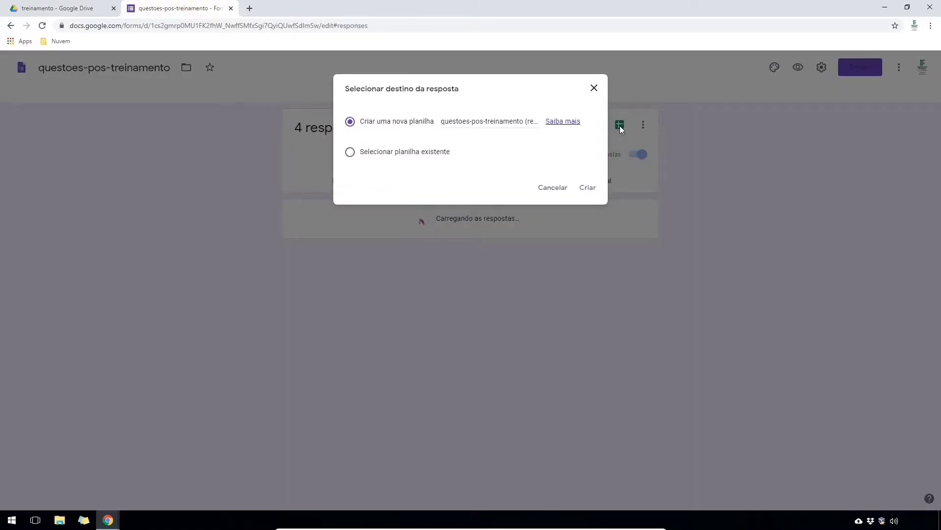
{"action": "left_click", "coordinate": [586, 188]}
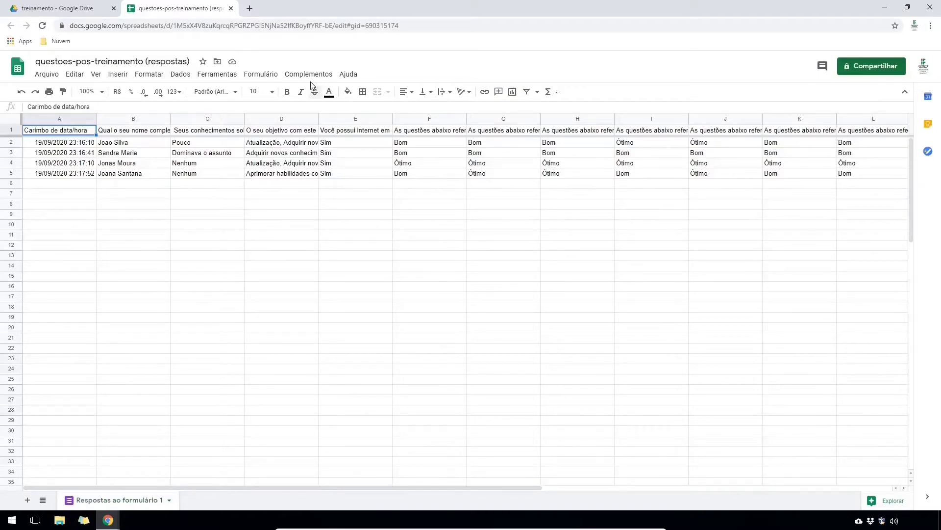
- Install Autocrat from Complementos > Instalar complementos and authorize it for the account
{"action": "left_click", "coordinate": [311, 78]}
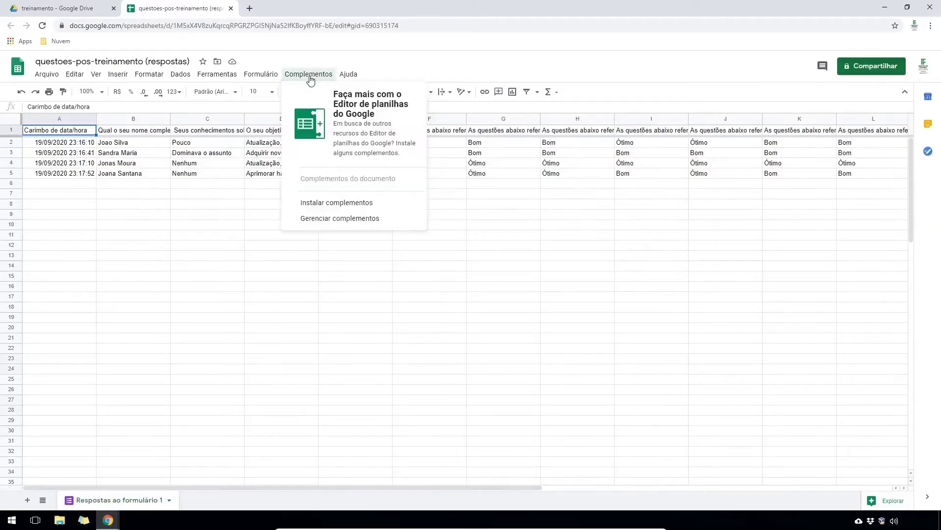
{"action": "left_click", "coordinate": [340, 207]}
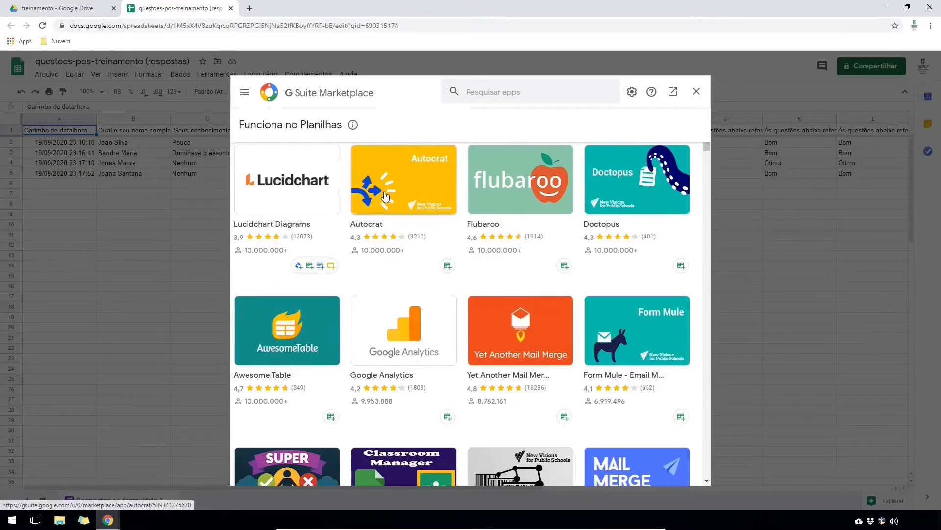
{"action": "left_click", "coordinate": [385, 194]}
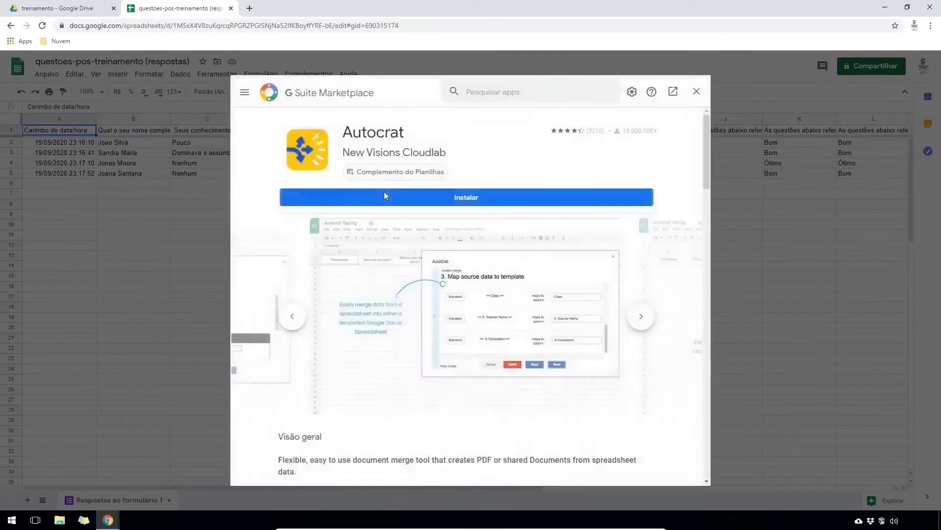
{"action": "left_click", "coordinate": [451, 198]}
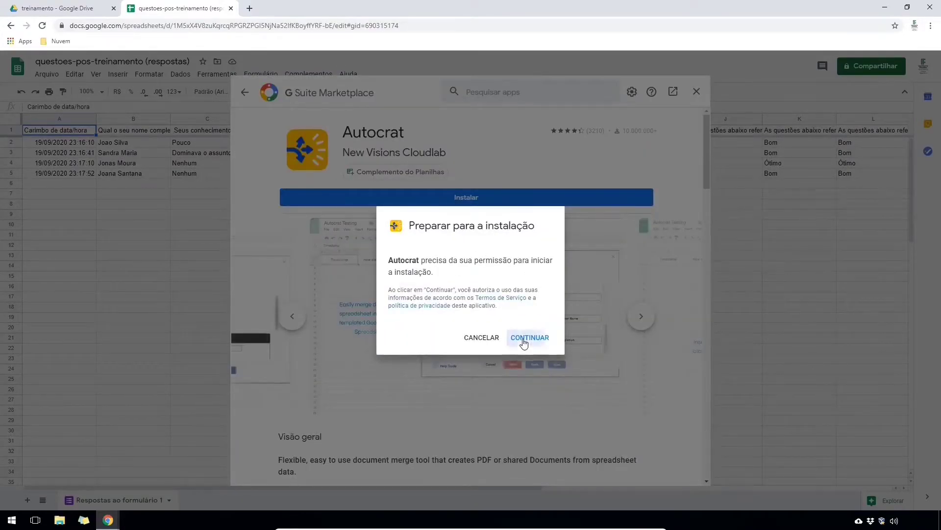
{"action": "left_click", "coordinate": [540, 337]}
{"action": "left_click", "coordinate": [441, 277]}
{"action": "scroll", "coordinate": [547, 395], "scroll_direction": "down", "scroll_amount": 5}
{"action": "left_click", "coordinate": [544, 429]}
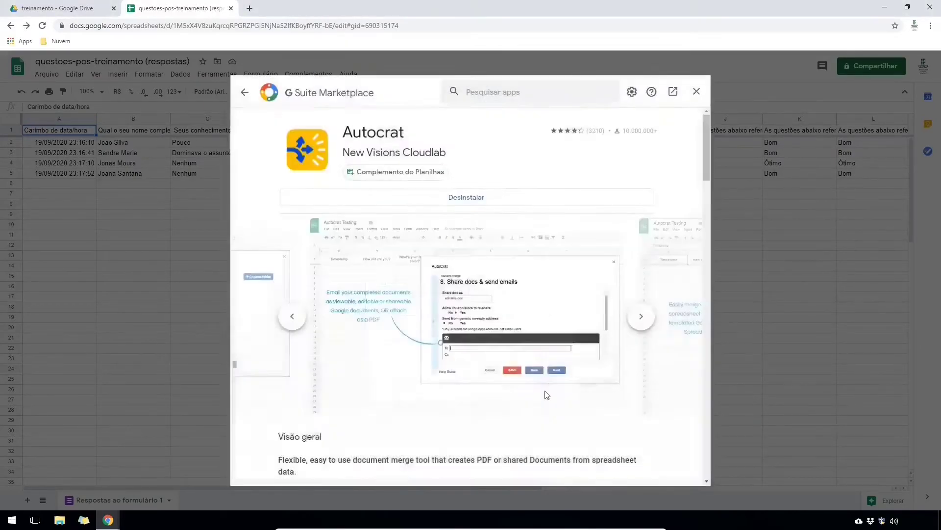
{"action": "left_click", "coordinate": [697, 92]}
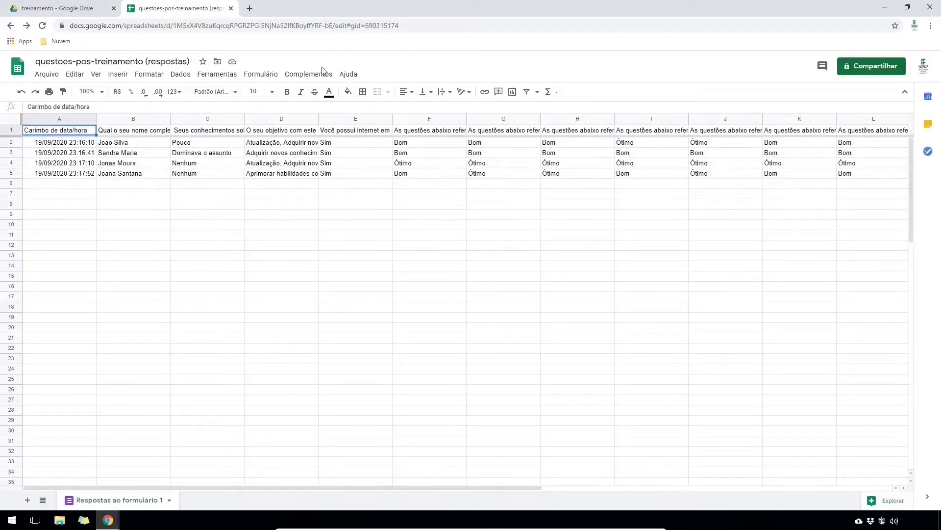
{"action": "left_click", "coordinate": [310, 74]}
{"action": "mouse_move", "coordinate": [332, 119]}
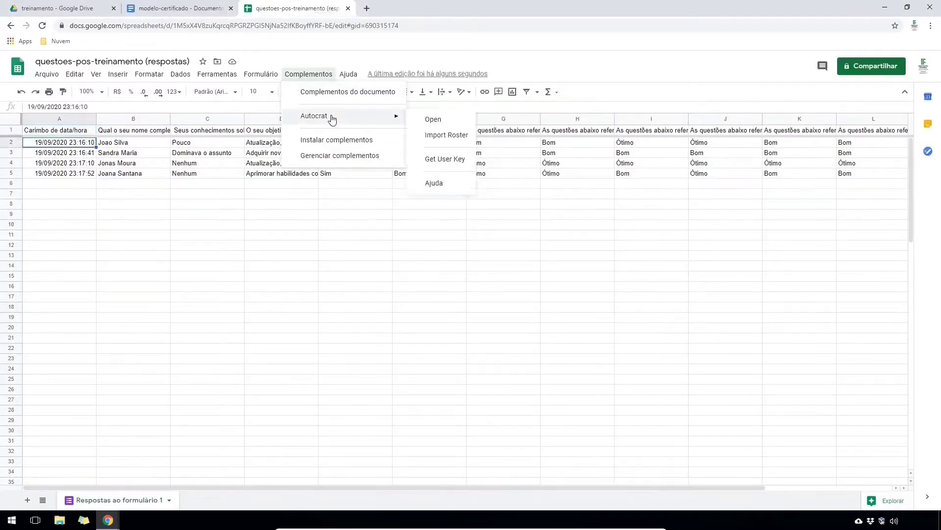
- Create AutoCrat job 'Emissao Certificados Nuvem' from the modelo-certificado template, then view that template document
{"action": "left_click", "coordinate": [431, 119]}
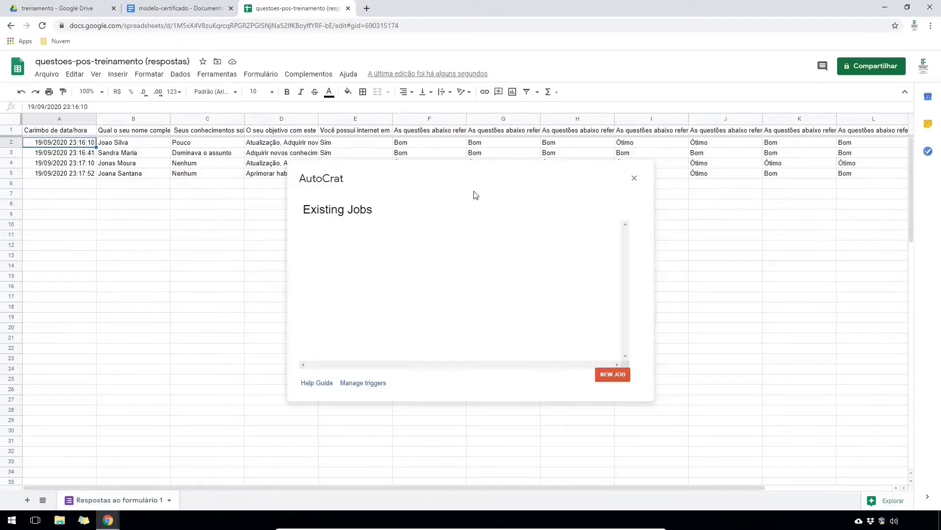
{"action": "left_click", "coordinate": [617, 376]}
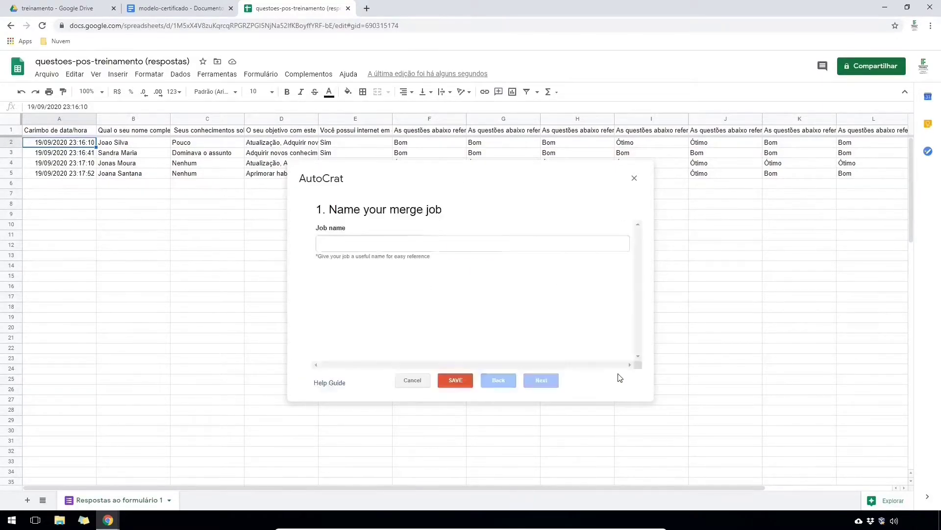
{"action": "left_click", "coordinate": [436, 244]}
{"action": "type", "text": "Emissao"}
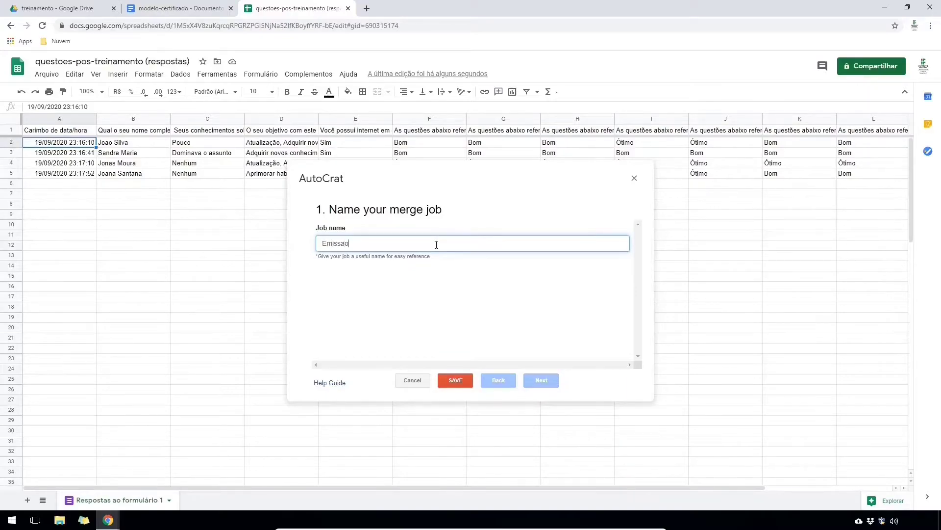
{"action": "type", "text": " Certificados Nuvem"}
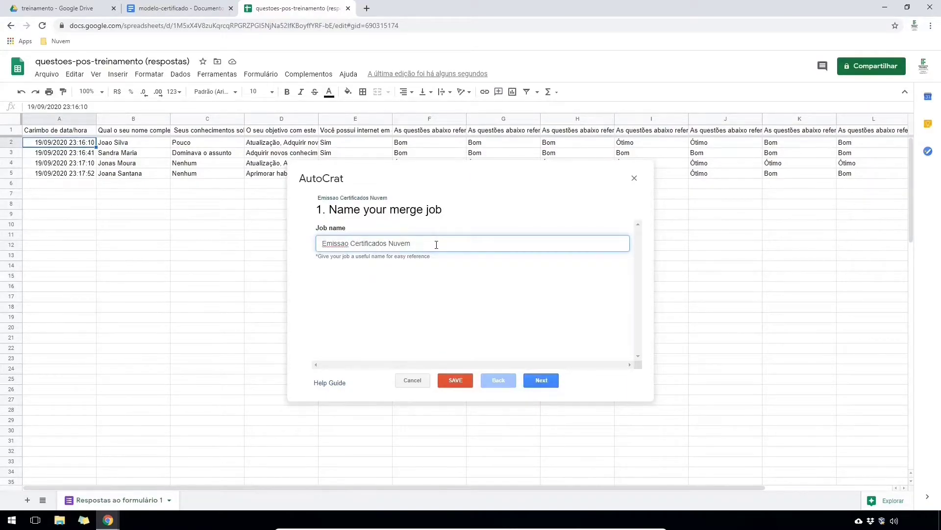
{"action": "left_click", "coordinate": [546, 380]}
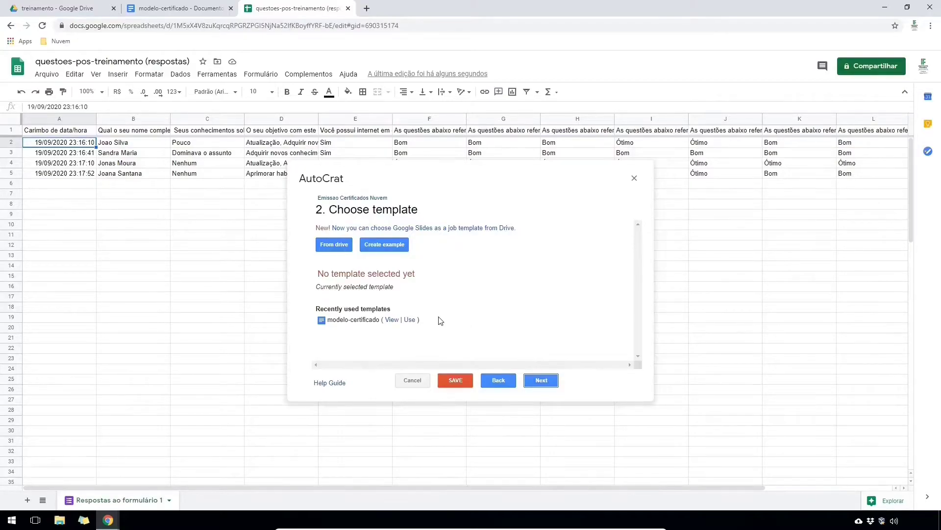
{"action": "left_click", "coordinate": [412, 320]}
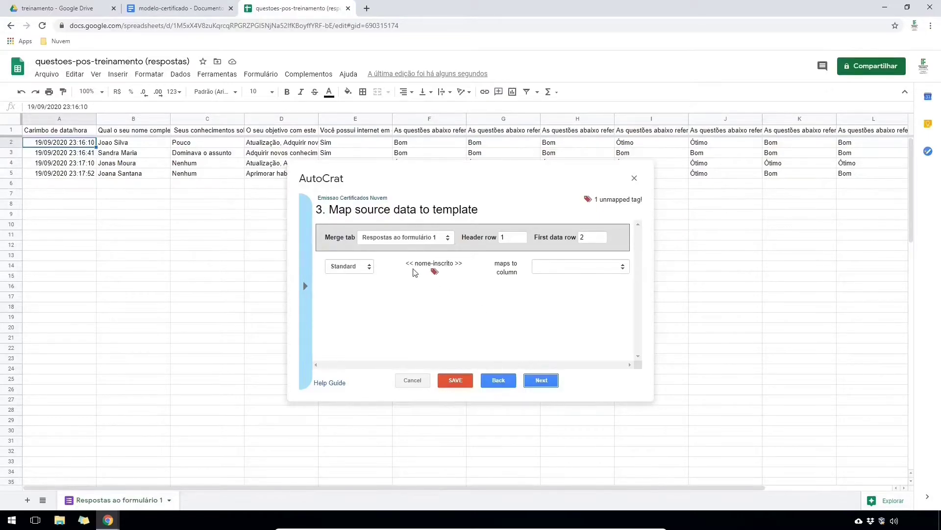
{"action": "key", "text": "ctrl+shift+Tab"}
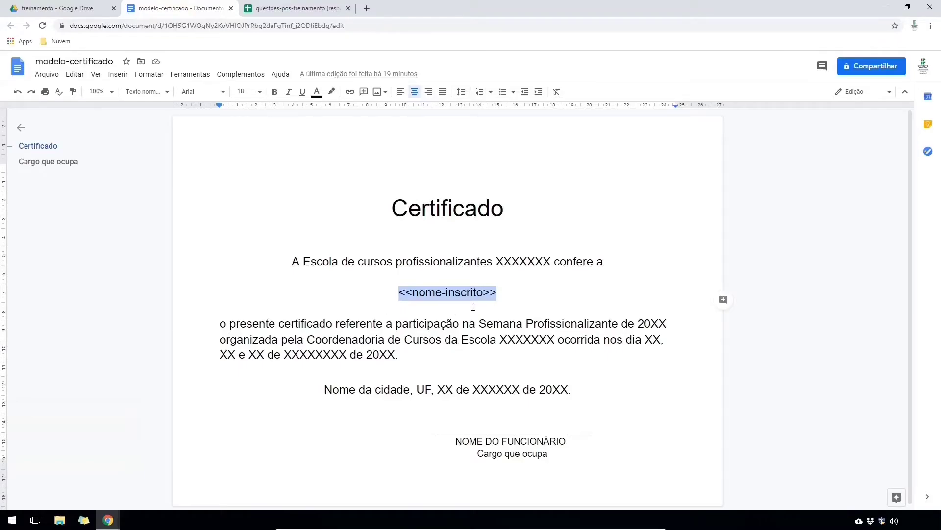
{"action": "left_click_drag", "start_coordinate": [497, 292], "coordinate": [484, 292]}
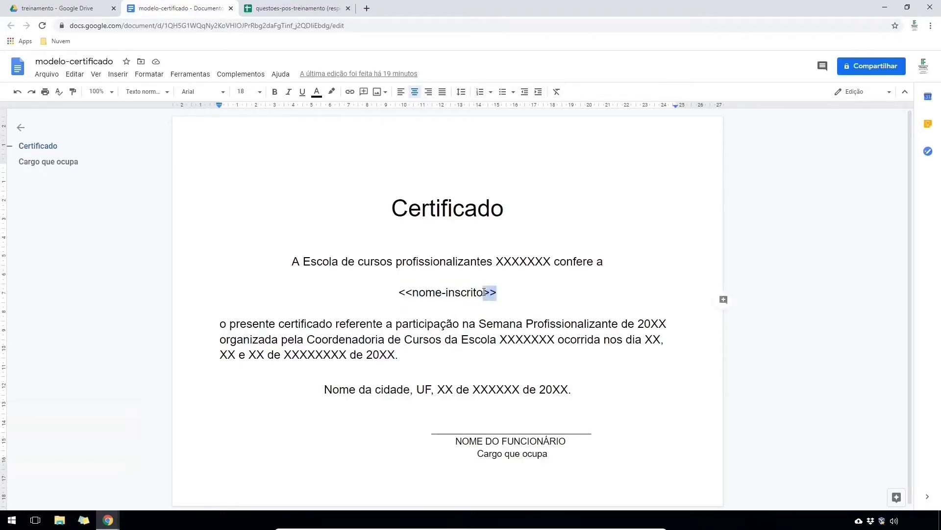
{"action": "left_click_drag", "start_coordinate": [399, 292], "coordinate": [414, 293]}
- Map the nome-inscrito tag to the full-name column and set the file name to 'Certificado'
{"action": "left_click", "coordinate": [297, 9]}
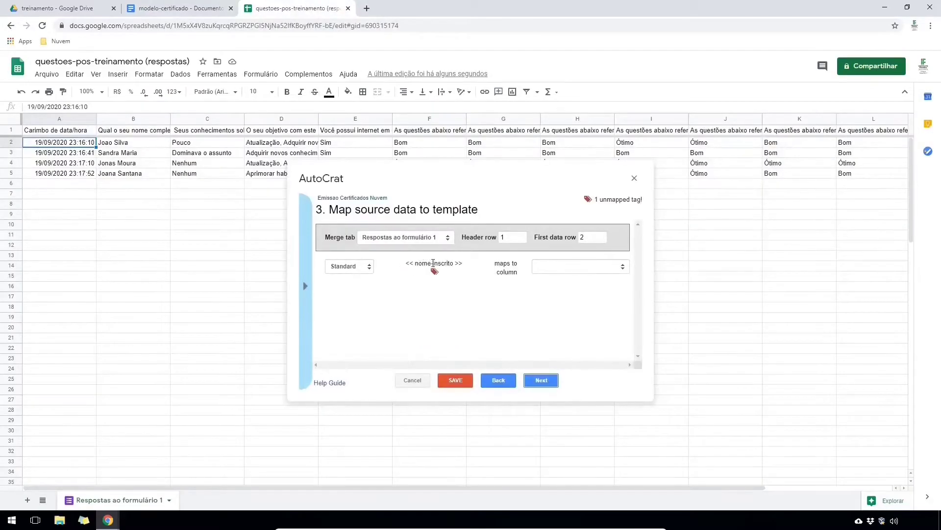
{"action": "left_click", "coordinate": [613, 267]}
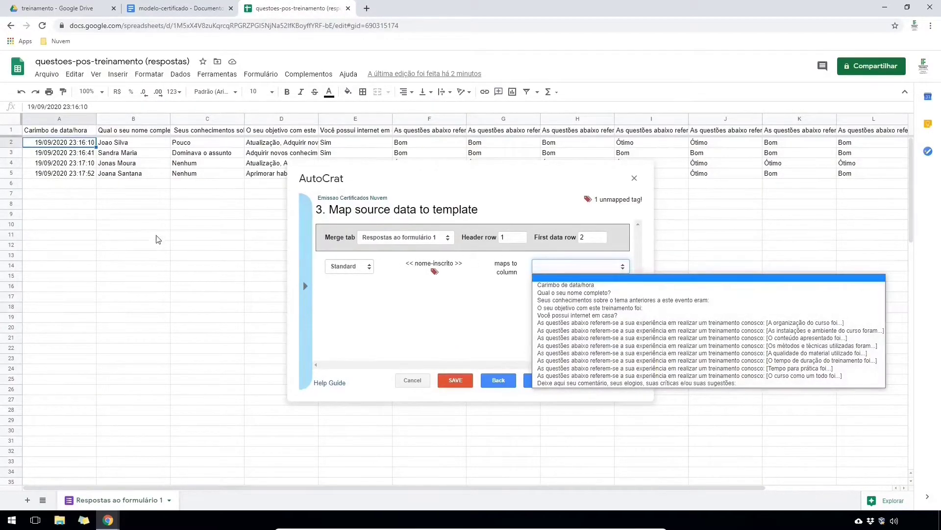
{"action": "left_click", "coordinate": [562, 293]}
{"action": "left_click", "coordinate": [542, 380]}
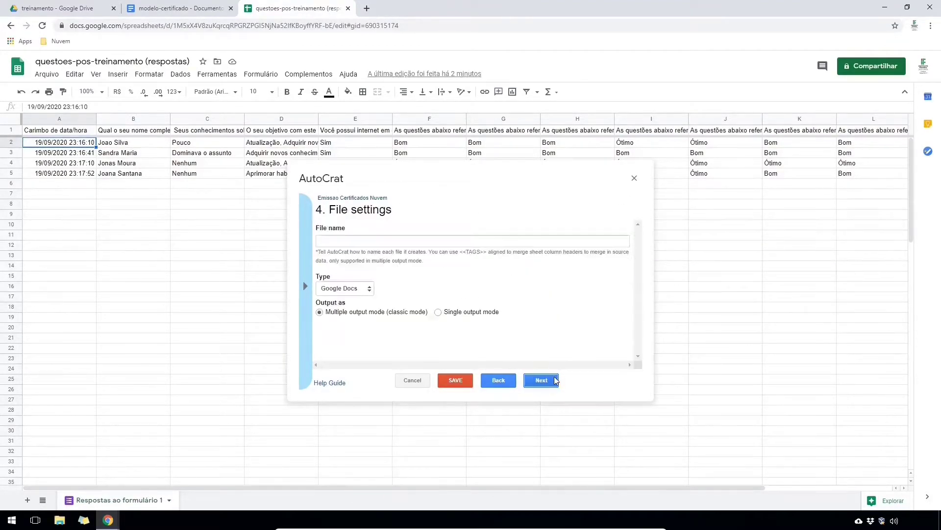
{"action": "type", "text": "Certificado"}
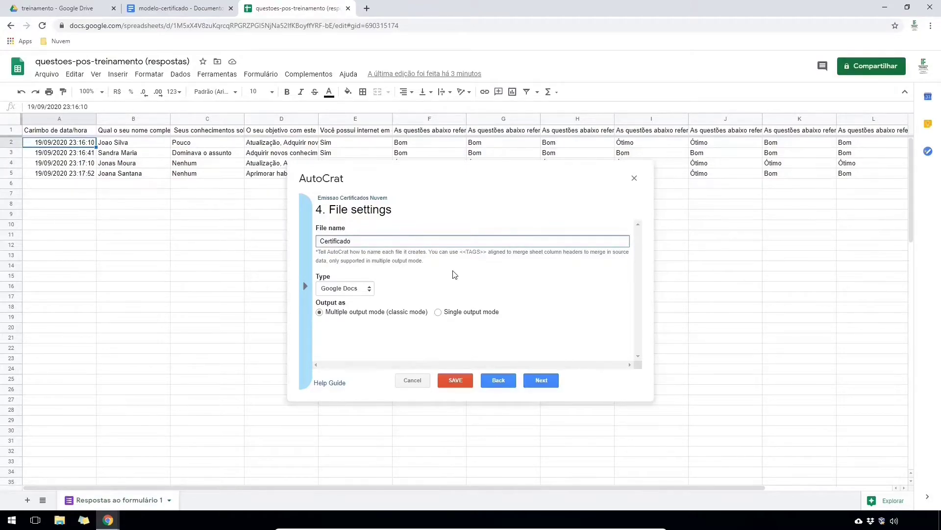
{"action": "left_click", "coordinate": [543, 381]}
- Choose treinamento > certificados as the destination folder for the merged documents
{"action": "left_click", "coordinate": [600, 212]}
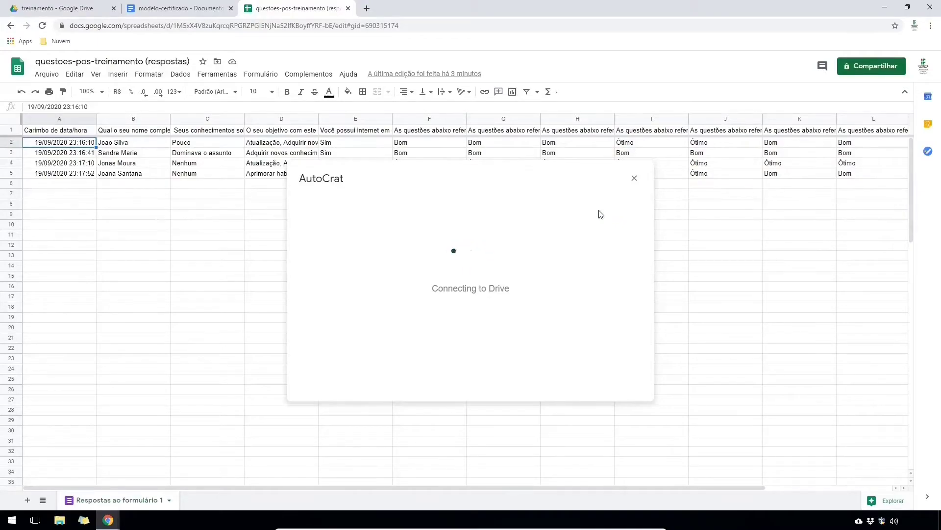
{"action": "double_click", "coordinate": [486, 270]}
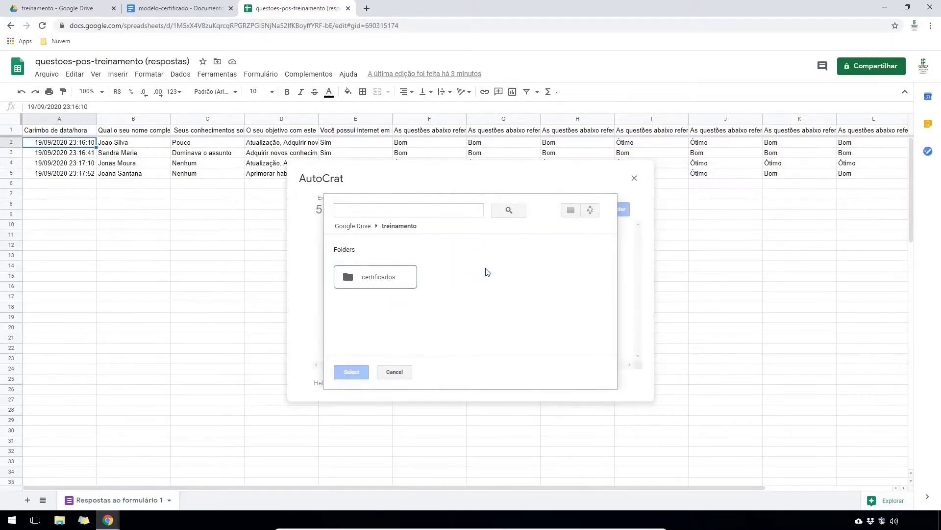
{"action": "left_click", "coordinate": [396, 278]}
{"action": "left_click", "coordinate": [352, 373]}
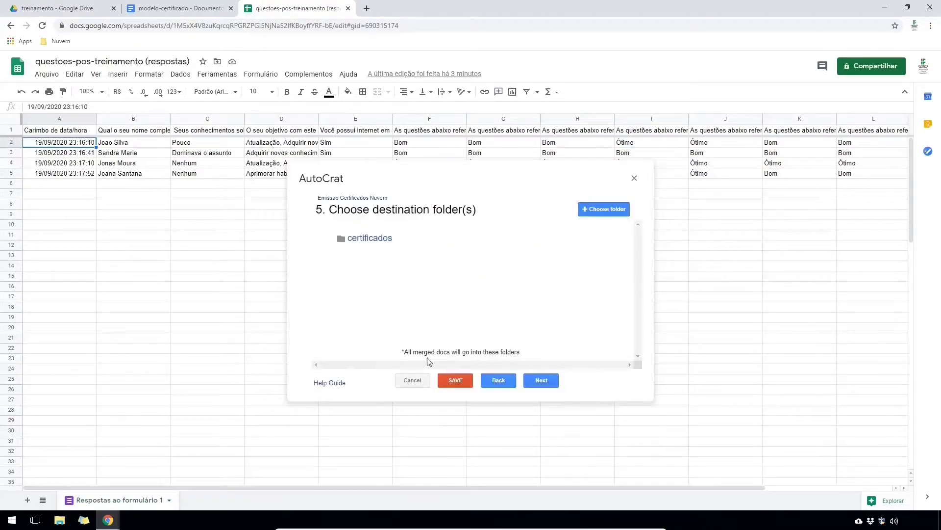
- Skip the remaining optional settings, save the Emissao Certificados Nuvem job and run it
{"action": "left_click", "coordinate": [543, 381]}
{"action": "left_click", "coordinate": [541, 381]}
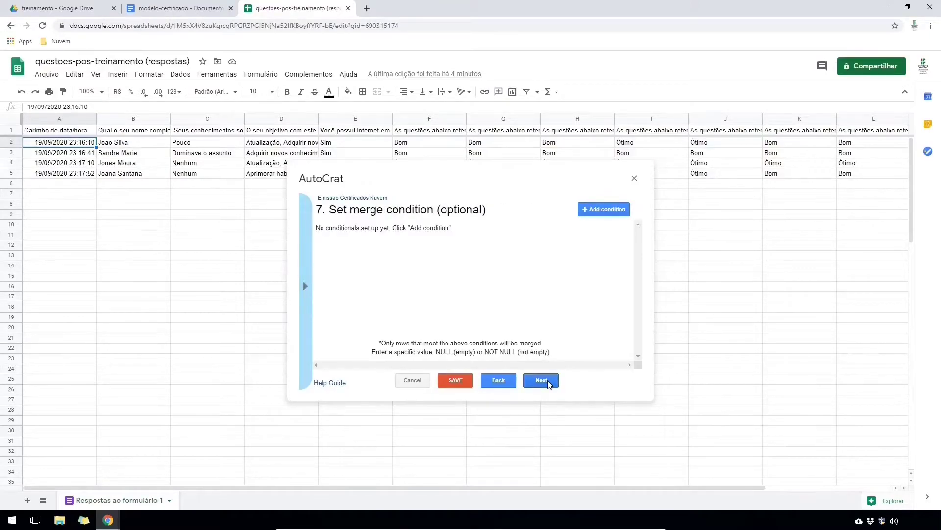
{"action": "left_click", "coordinate": [542, 381]}
{"action": "left_click", "coordinate": [541, 380]}
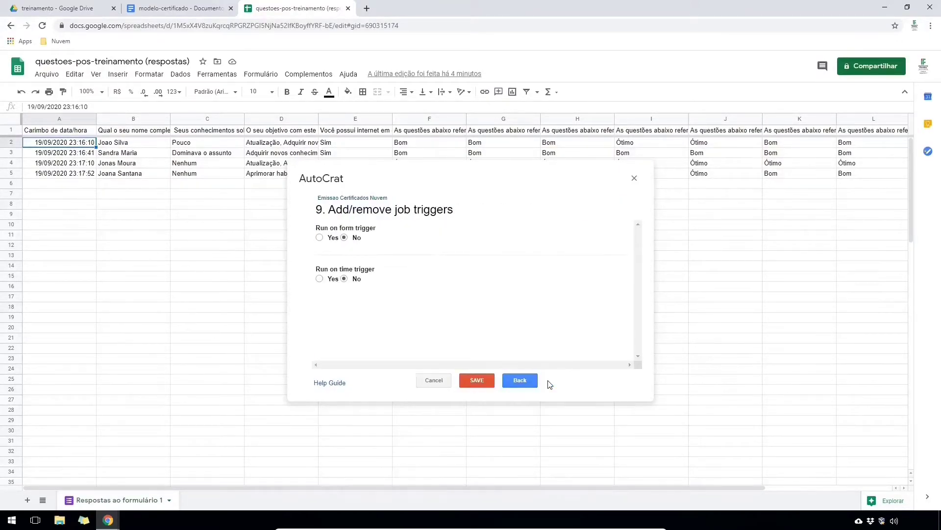
{"action": "left_click", "coordinate": [488, 382]}
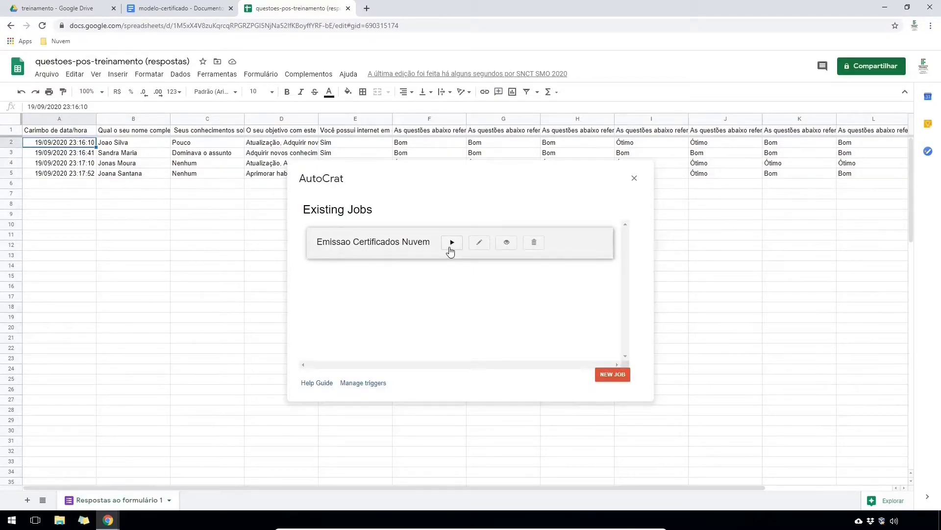
{"action": "left_click", "coordinate": [452, 242]}
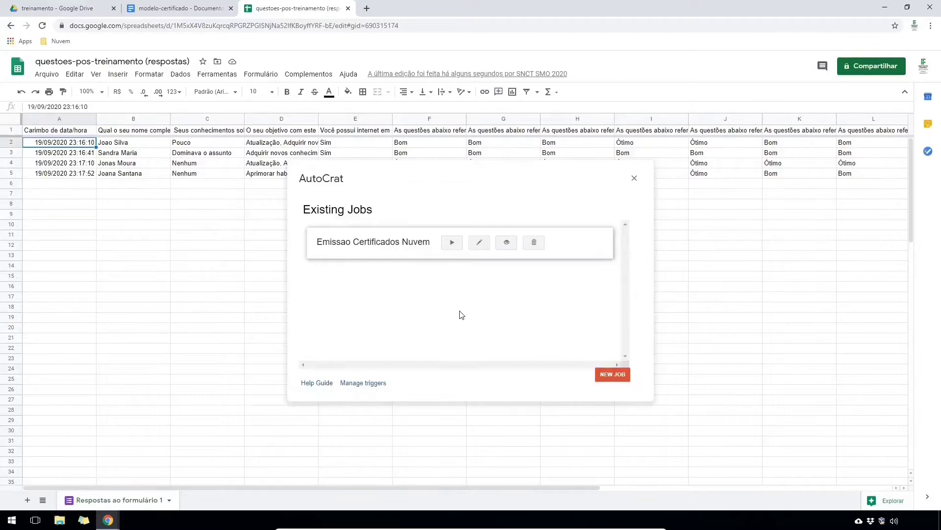
- Close AutoCrat, review the new merged-doc columns O–R, then select the certificados folder in Drive's treinamento folder
{"action": "left_click", "coordinate": [634, 178]}
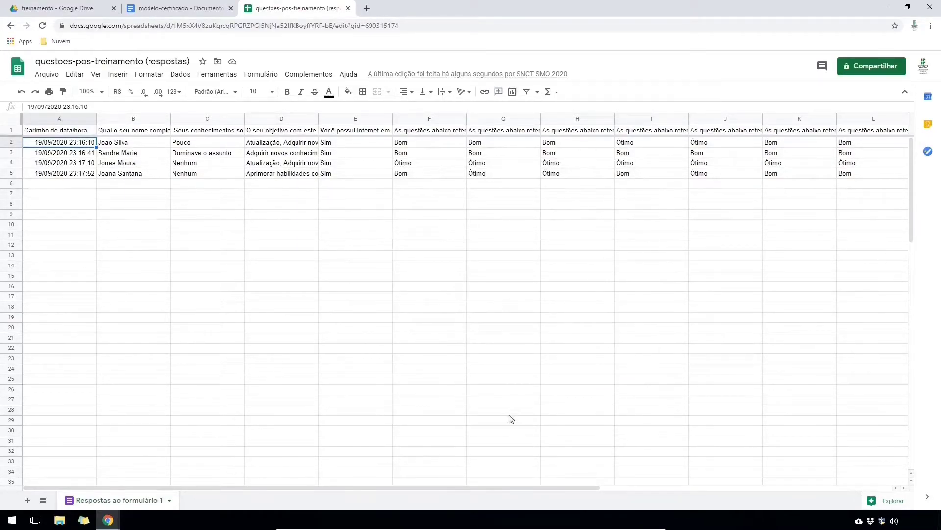
{"action": "left_click_drag", "start_coordinate": [480, 486], "coordinate": [817, 496]}
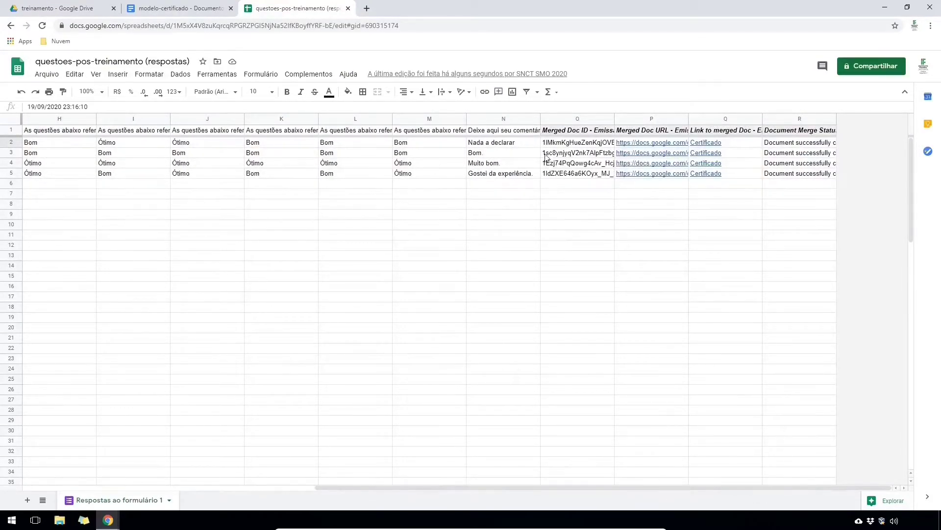
{"action": "left_click_drag", "start_coordinate": [562, 120], "coordinate": [795, 122]}
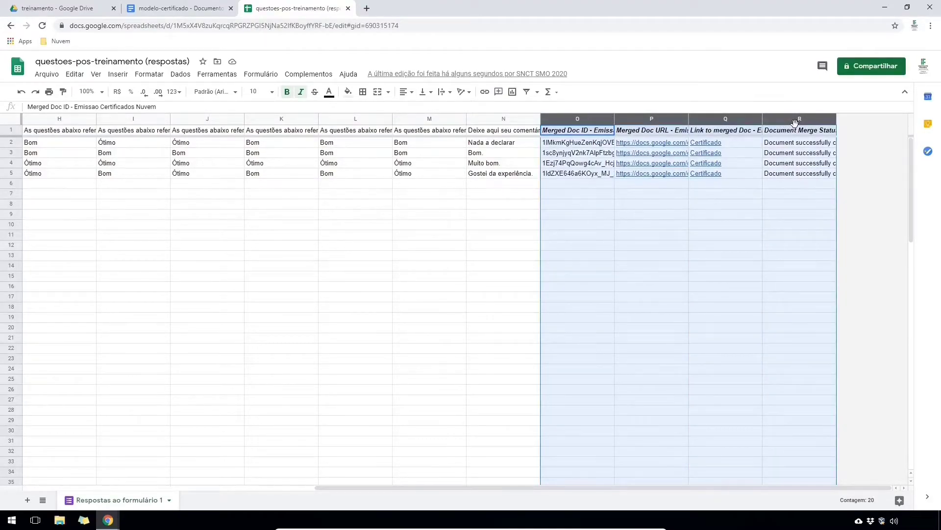
{"action": "left_click", "coordinate": [70, 11]}
{"action": "left_click", "coordinate": [188, 153]}
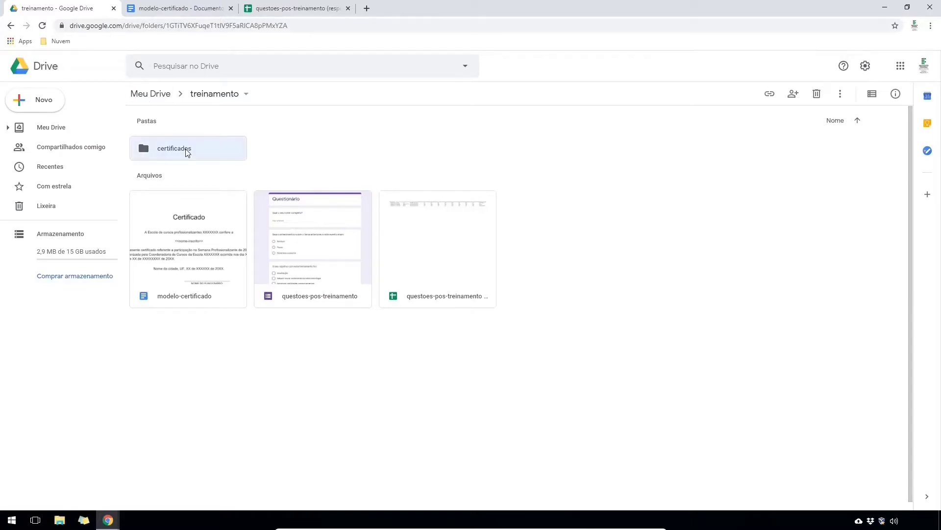
- Open the certificados folder to check the four Certificado docs, then return to questoes-pos-treinamento
{"action": "double_click", "coordinate": [188, 152]}
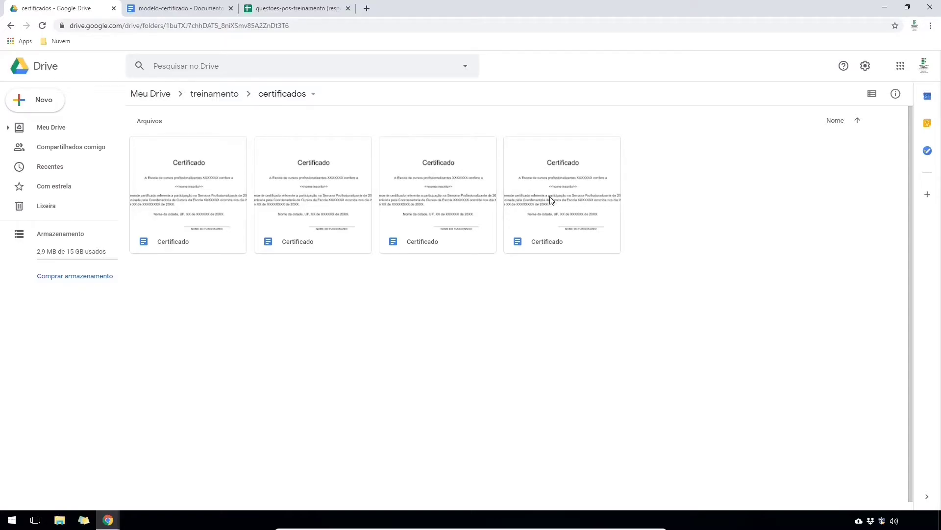
{"action": "left_click", "coordinate": [267, 9]}
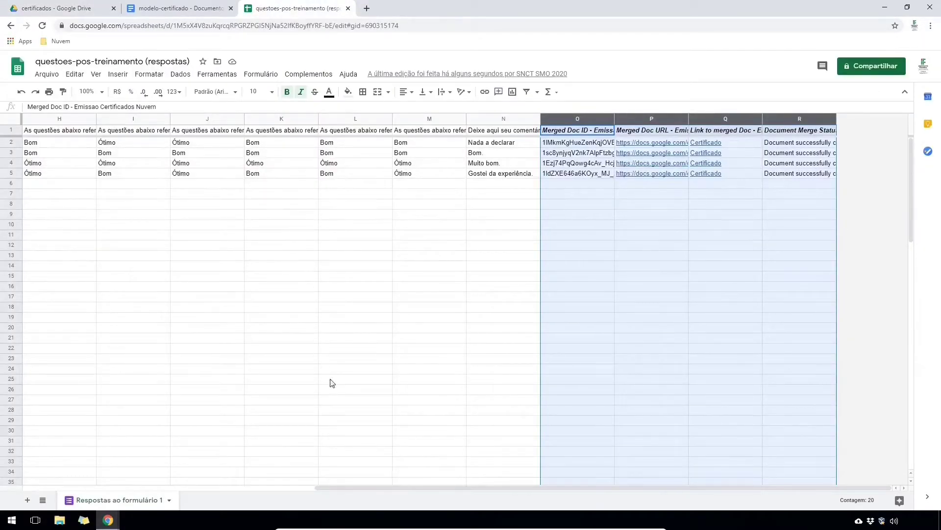
- Scroll the sheet back to column A and advance the slideshow to slide 8, Videochamadas
{"action": "left_click_drag", "start_coordinate": [353, 487], "coordinate": [14, 491]}
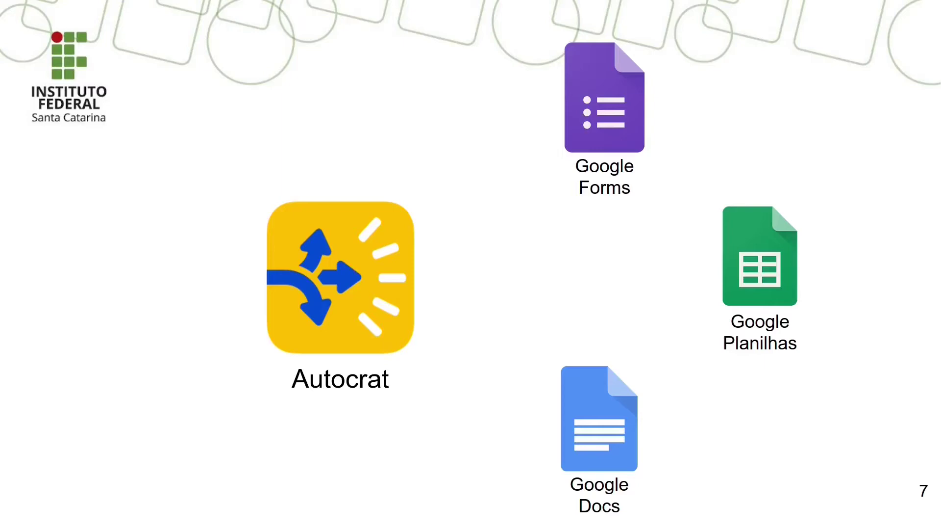
{"action": "key", "text": "Right"}
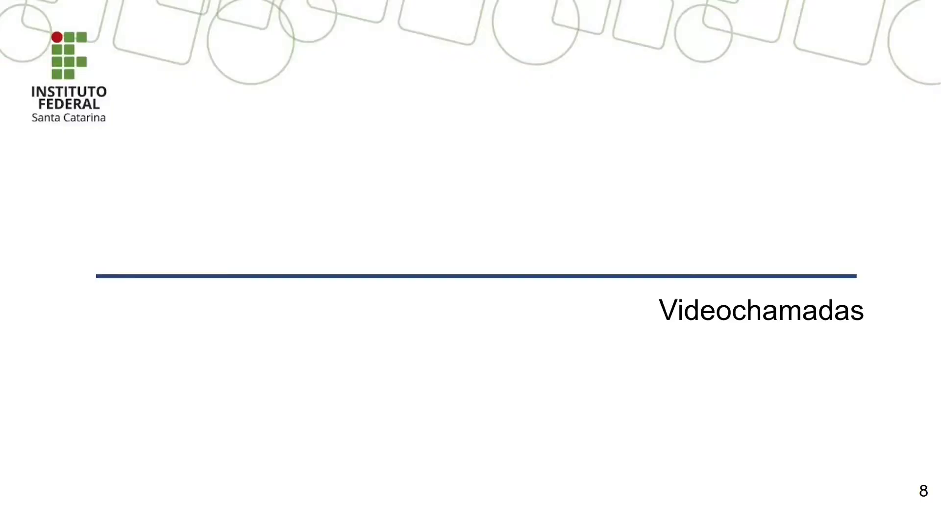
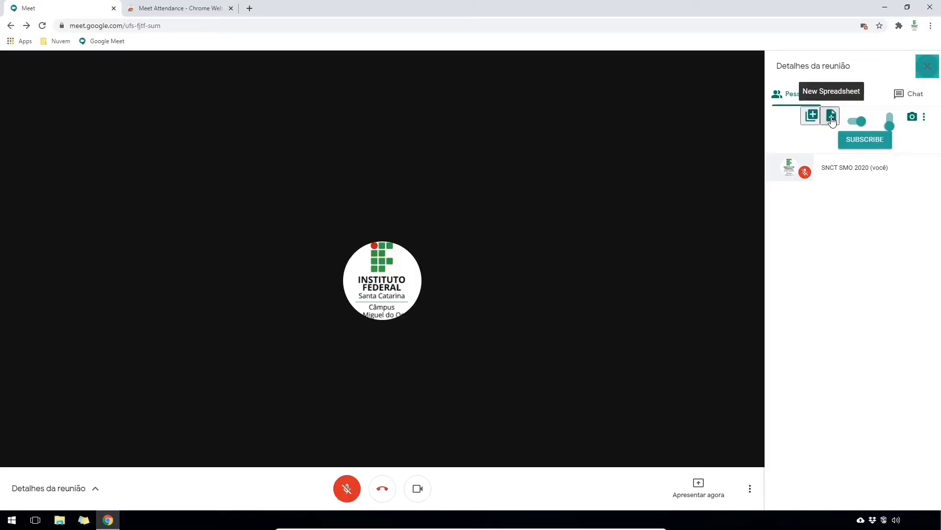
- Log both participants' join times in a new Meet Attendance 09/20/2020 sheet, then hang up
{"action": "left_click", "coordinate": [833, 118]}
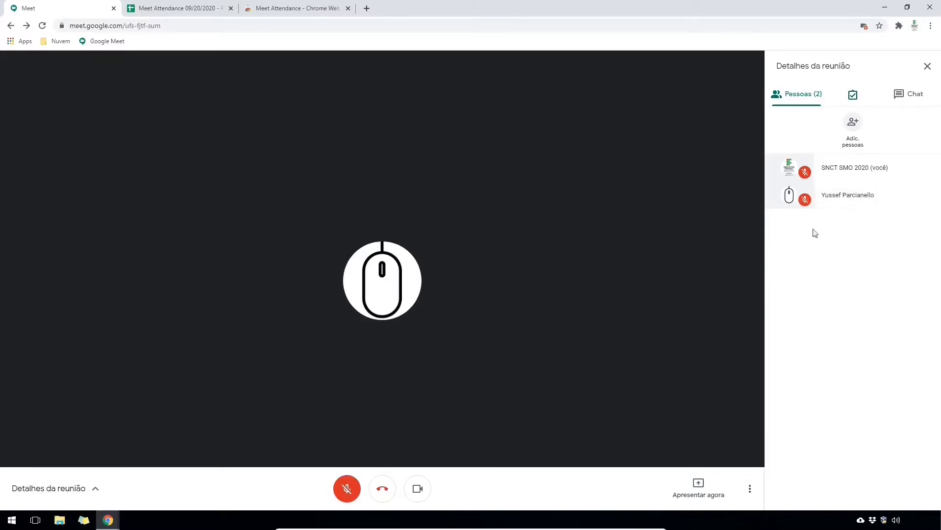
{"action": "left_click", "coordinate": [188, 17]}
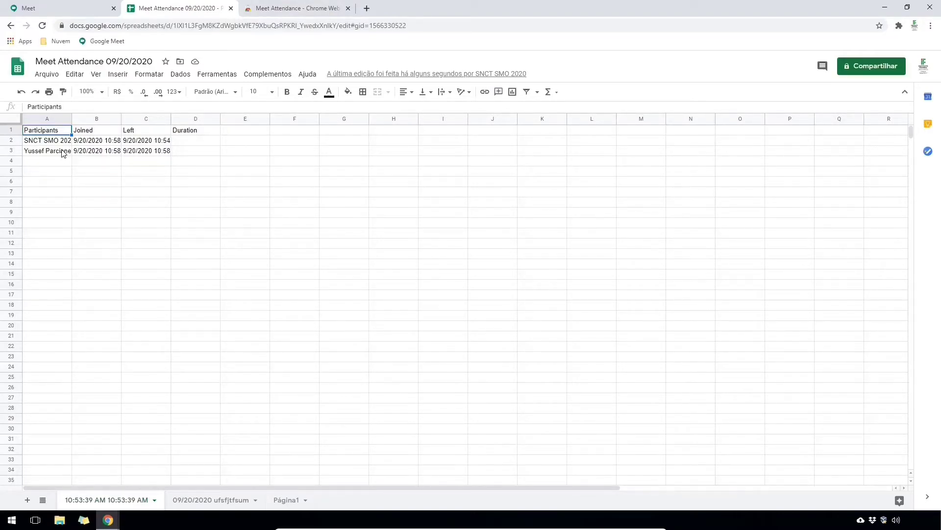
{"action": "key", "text": "ctrl+1"}
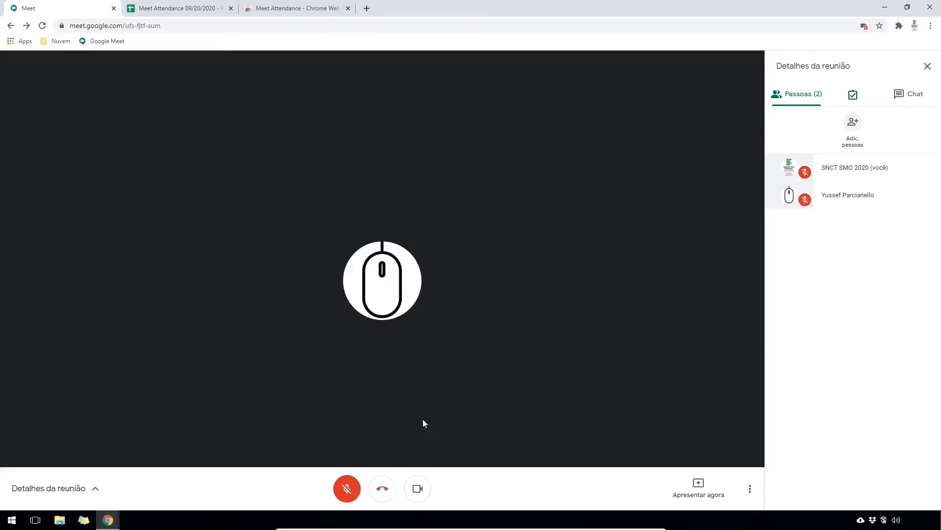
{"action": "left_click", "coordinate": [383, 488]}
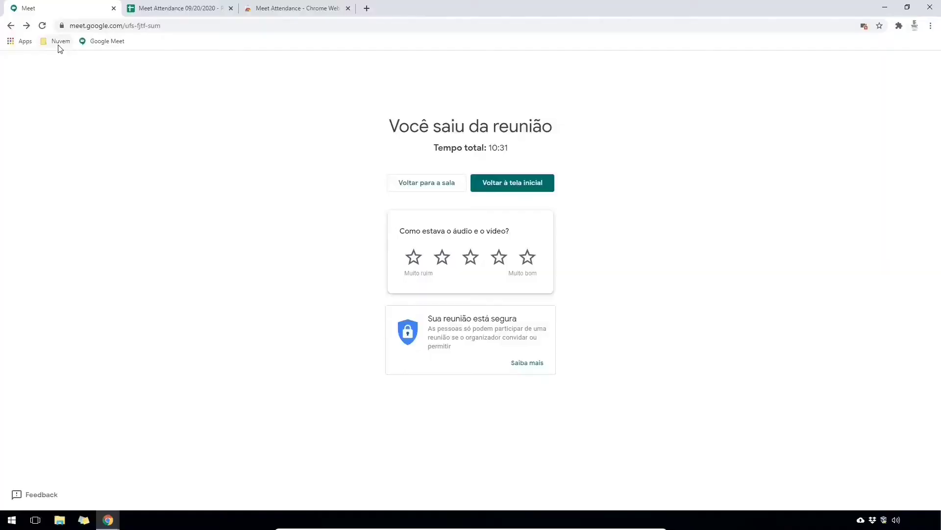
- Go to Google Drive through the Nuvem bookmarks folder and the Aceder ao Drive button
{"action": "left_click", "coordinate": [56, 41]}
{"action": "left_click", "coordinate": [73, 69]}
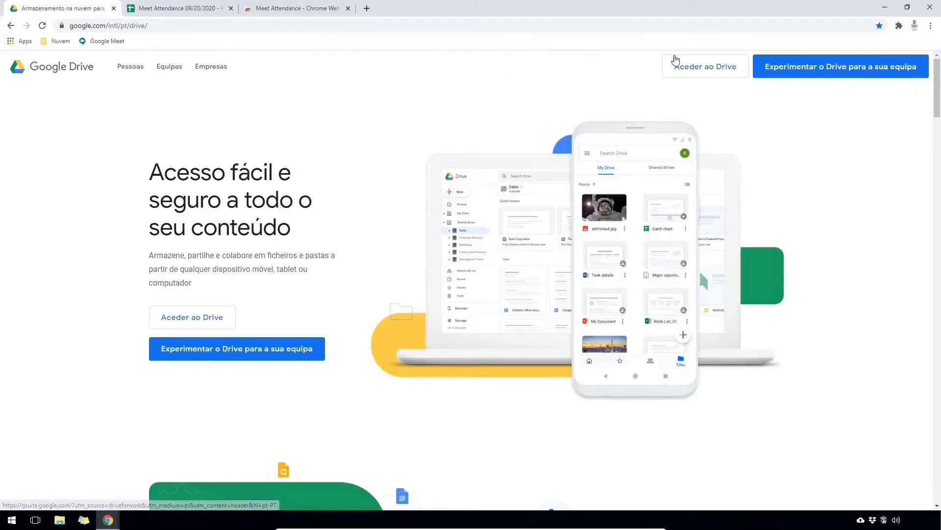
{"action": "left_click", "coordinate": [684, 65]}
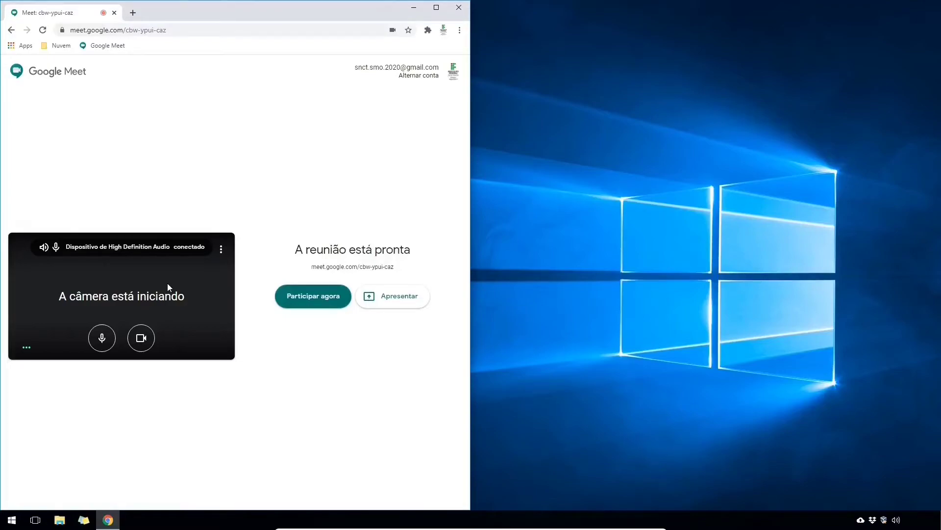
- Join the meeting with camera and microphone off, and copy the meeting link
{"action": "left_click", "coordinate": [142, 338]}
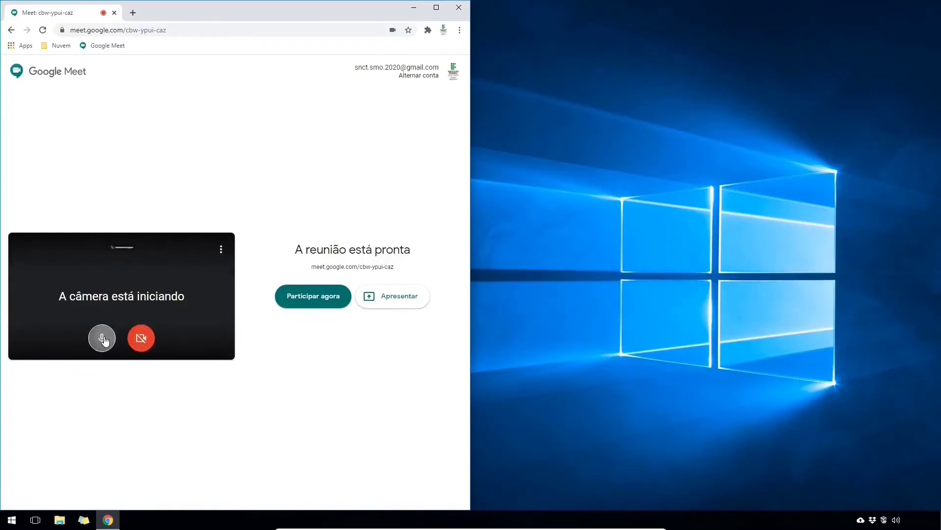
{"action": "left_click", "coordinate": [103, 338]}
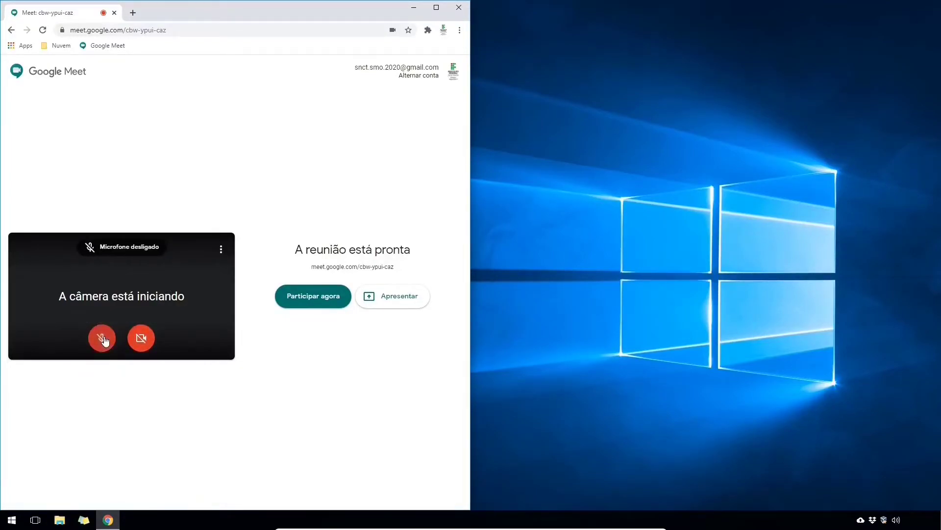
{"action": "left_click", "coordinate": [322, 297]}
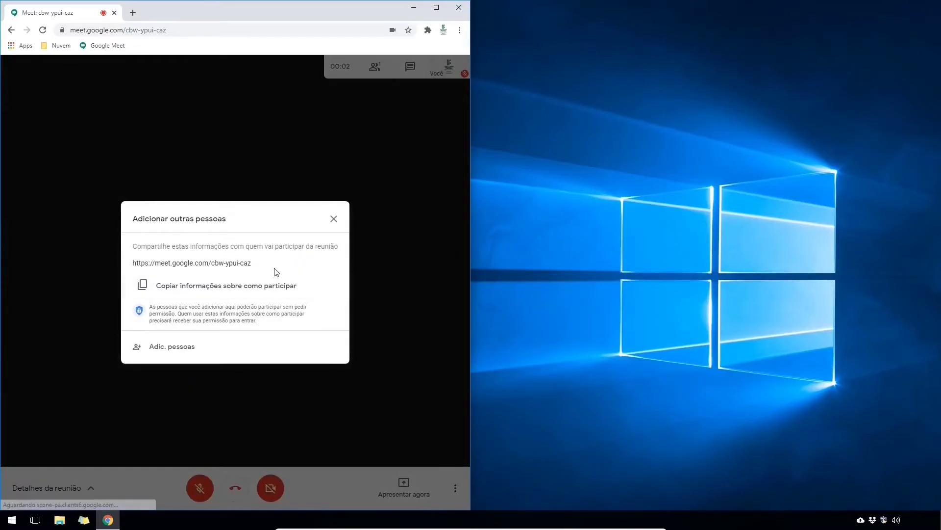
{"action": "left_click_drag", "start_coordinate": [251, 263], "coordinate": [131, 265]}
{"action": "key", "text": "ctrl+c"}
{"action": "right_click", "coordinate": [158, 267]}
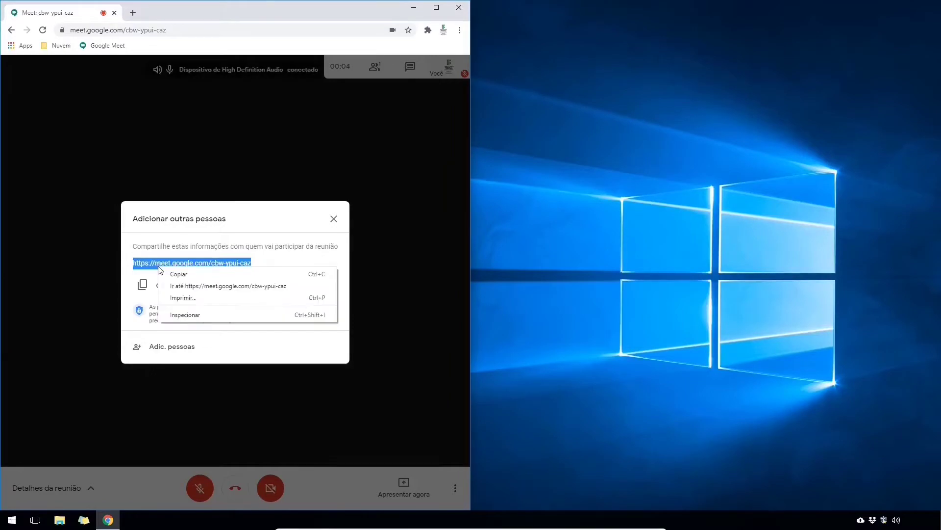
{"action": "left_click", "coordinate": [182, 278]}
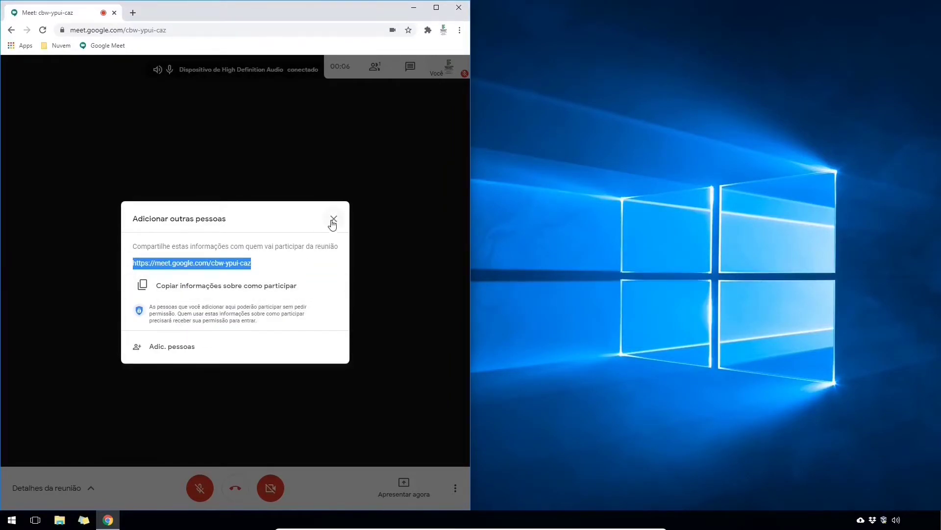
{"action": "left_click", "coordinate": [334, 218]}
- Ask to join from an incognito window using the link, and admit that guest as host
{"action": "key", "text": "ctrl+shift+n"}
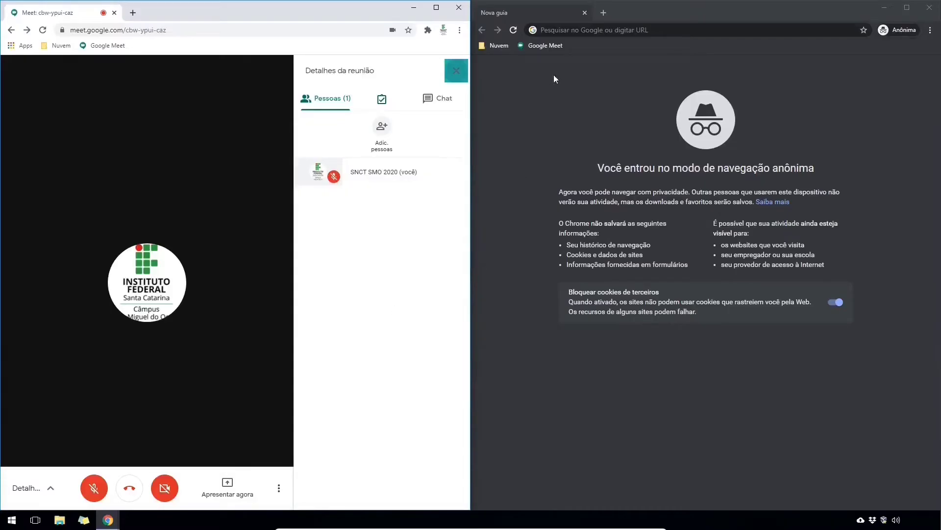
{"action": "key", "text": "ctrl+v"}
{"action": "key", "text": "Return"}
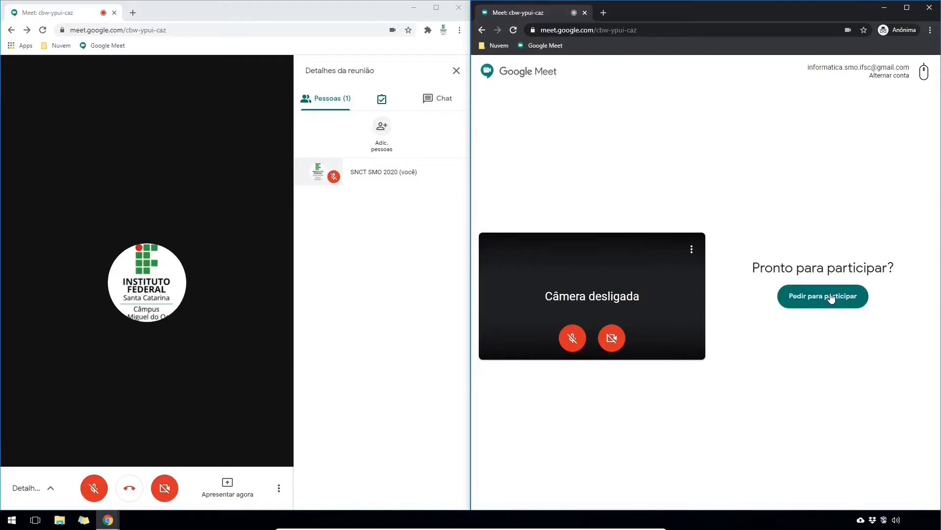
{"action": "left_click", "coordinate": [831, 297]}
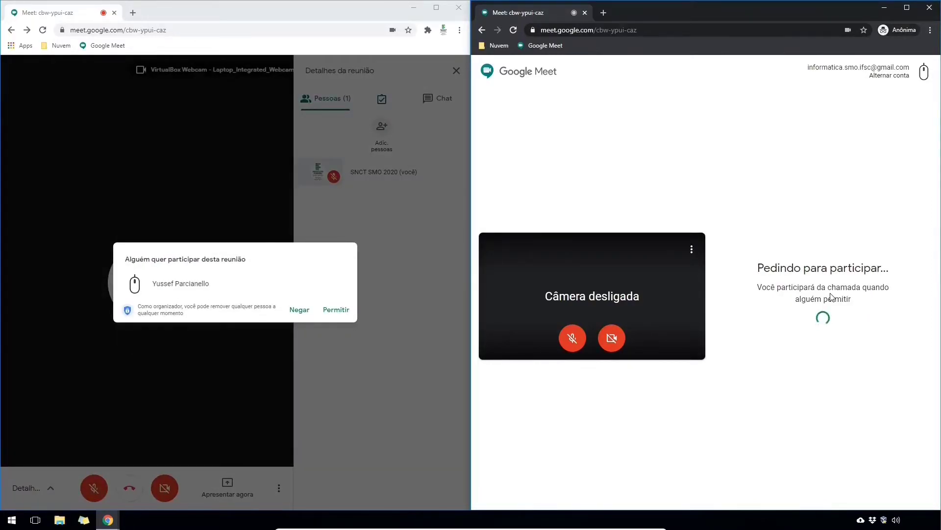
{"action": "left_click", "coordinate": [331, 317]}
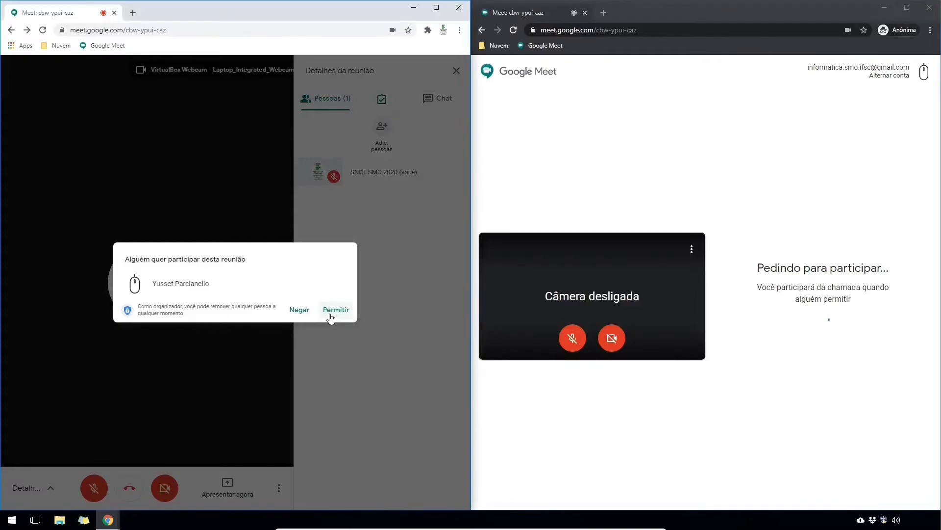
{"action": "left_click", "coordinate": [331, 316]}
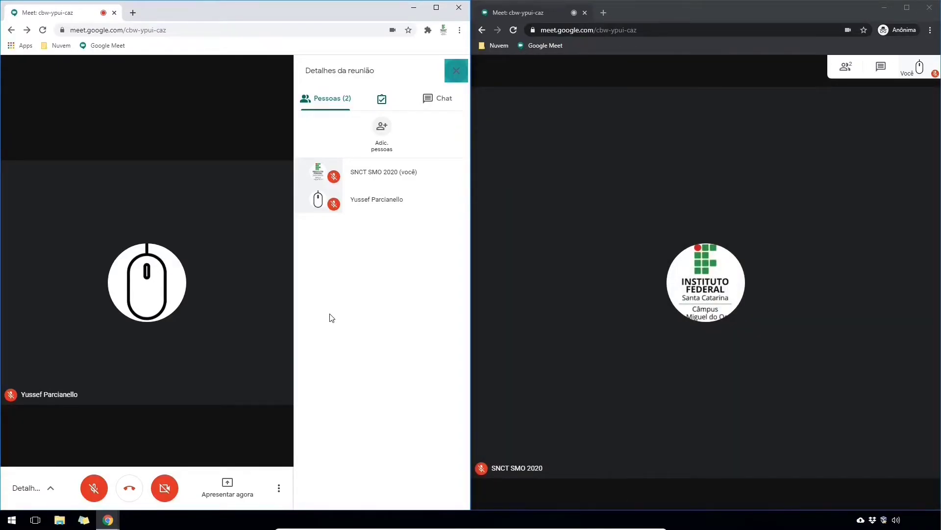
- Load the IFSC SMO campus presentation video on YouTube in a new tab
{"action": "left_click", "coordinate": [132, 15]}
{"action": "type", "text": "https://www.youtube.com/watch?v=jVviRkKMwCM"}
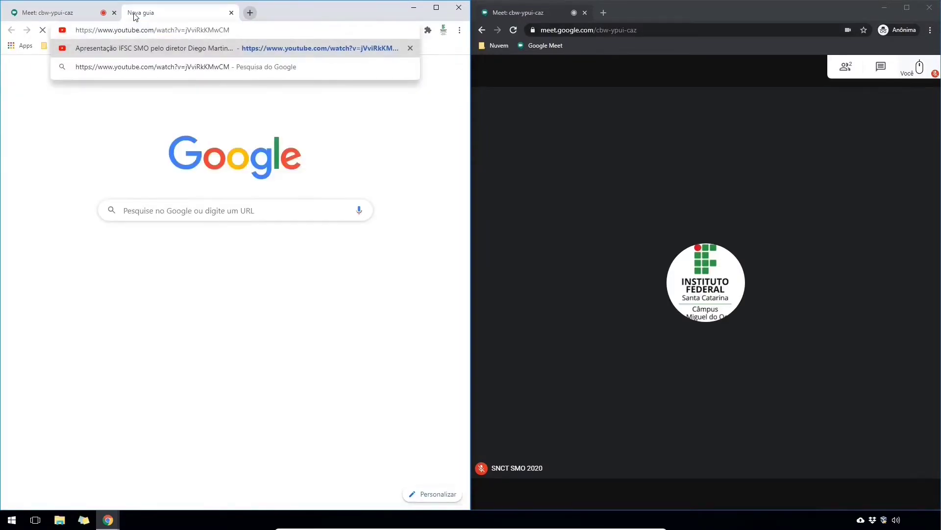
{"action": "key", "text": "Return"}
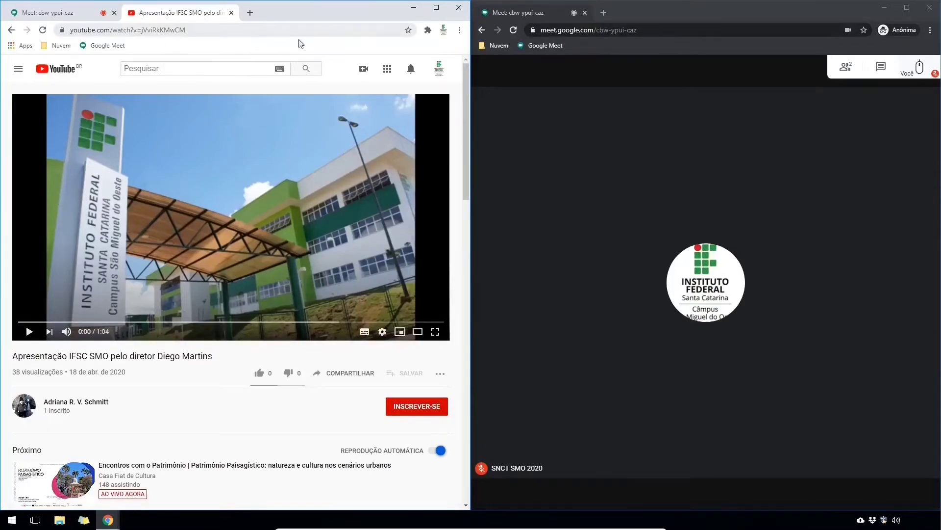
{"action": "left_click", "coordinate": [460, 30]}
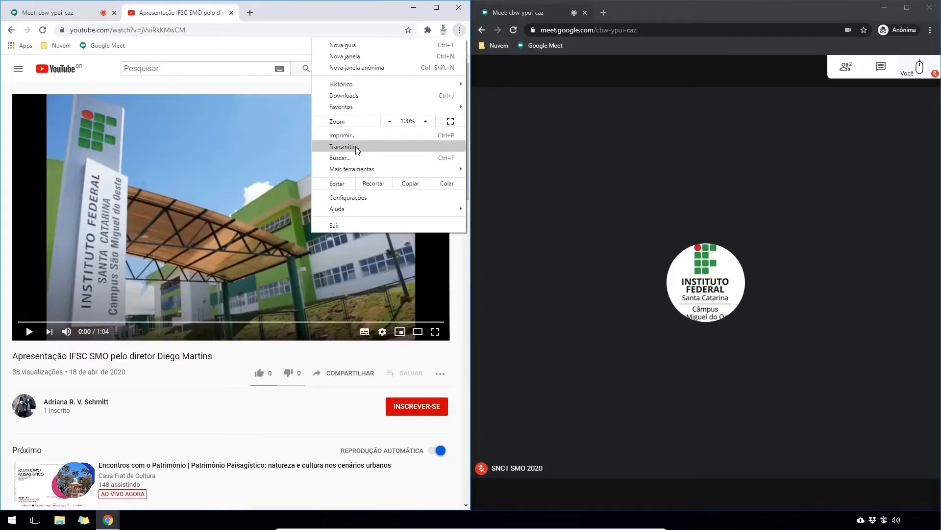
- Present the YouTube tab via Apresentar agora > Uma guia do Chrome and play the video
{"action": "left_click", "coordinate": [75, 13]}
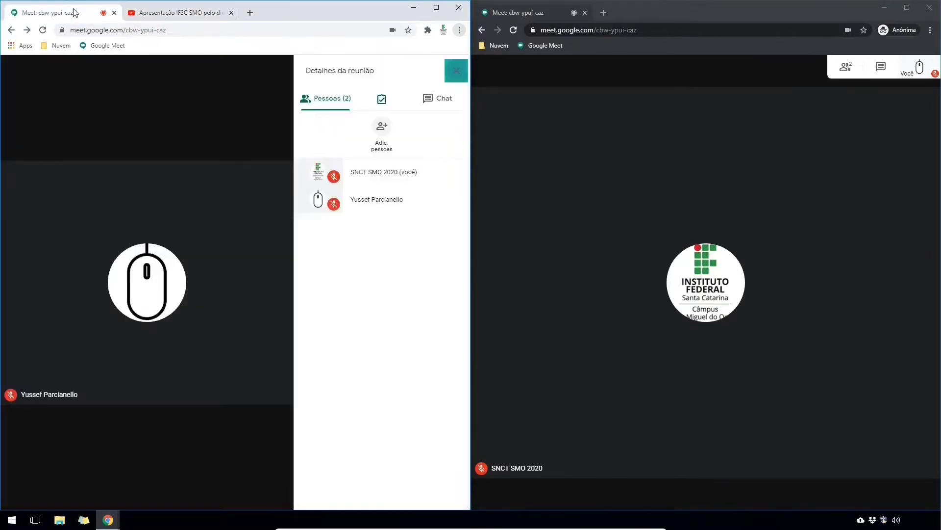
{"action": "mouse_move", "coordinate": [204, 372]}
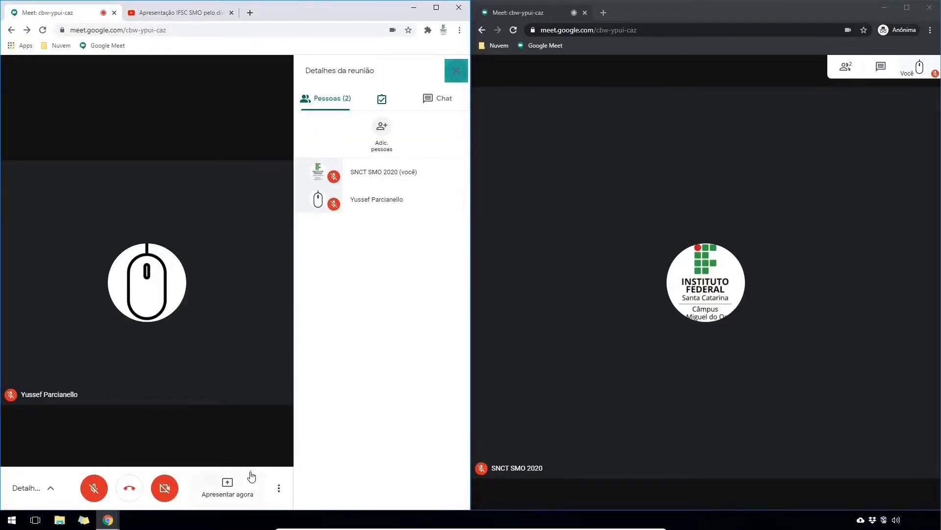
{"action": "left_click", "coordinate": [239, 484]}
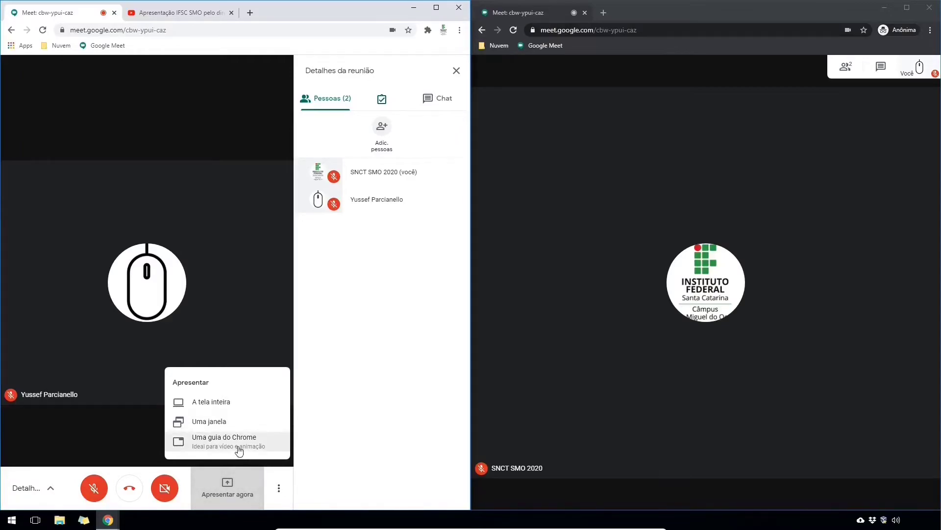
{"action": "left_click", "coordinate": [233, 443]}
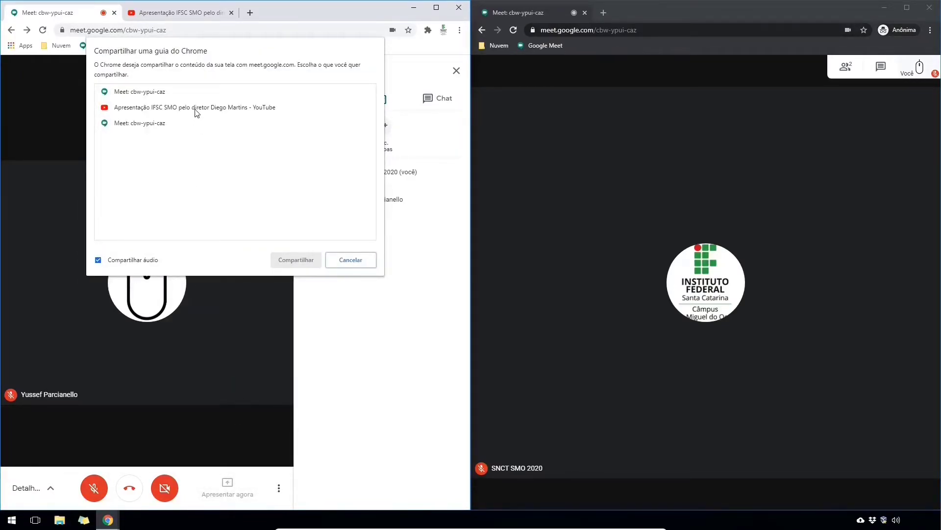
{"action": "left_click", "coordinate": [195, 110]}
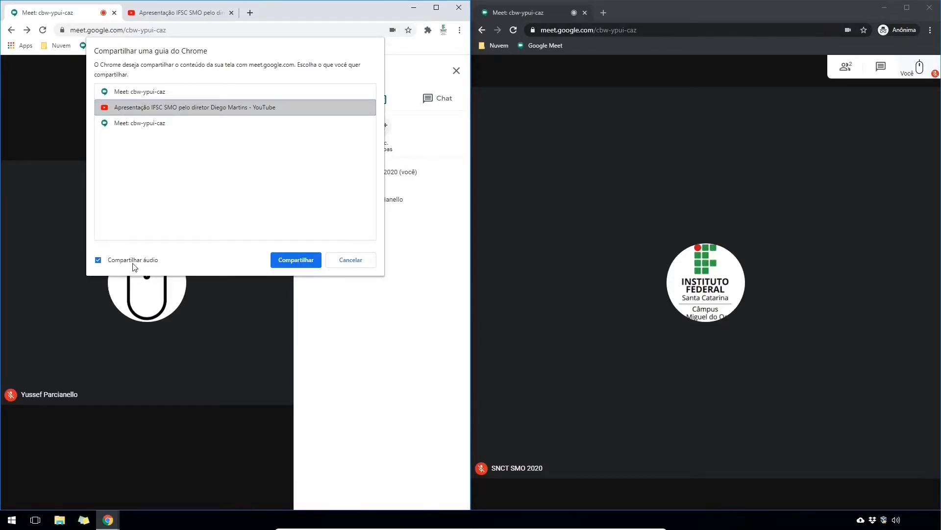
{"action": "left_click", "coordinate": [300, 260]}
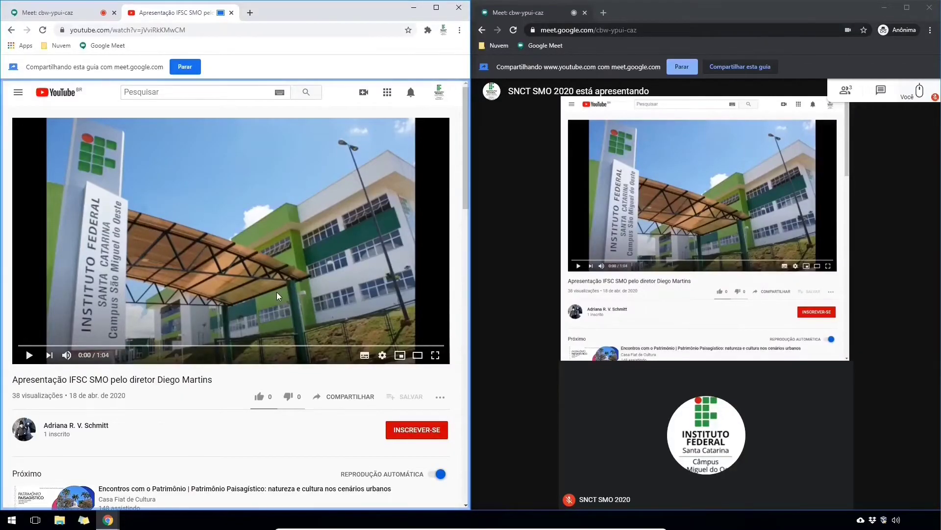
{"action": "left_click", "coordinate": [28, 355]}
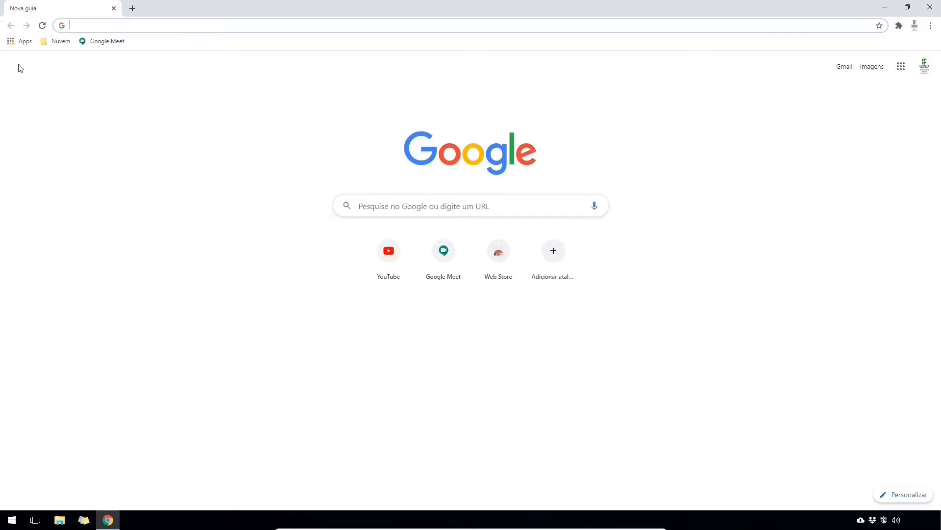
- Search Google for doodle and go to Doodle's sign-up page
{"action": "left_click", "coordinate": [387, 201]}
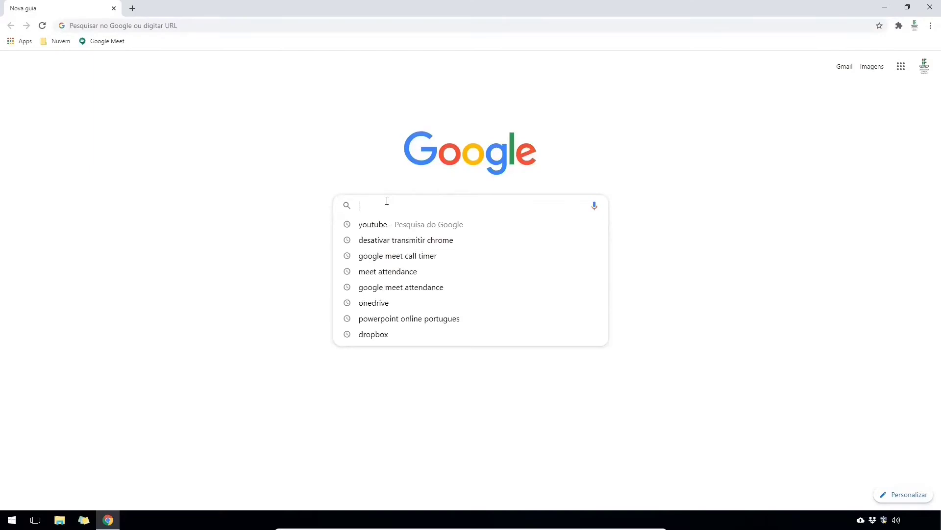
{"action": "type", "text": "doodle"}
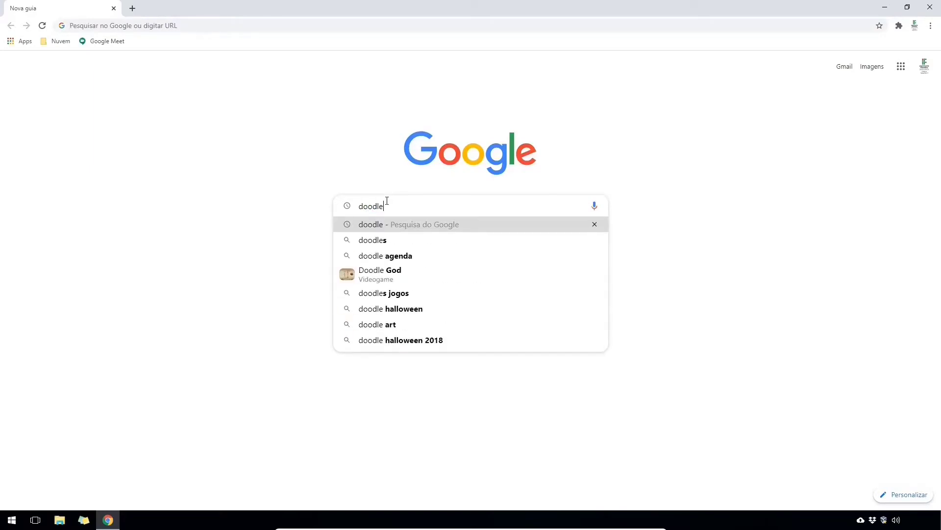
{"action": "key", "text": "Return"}
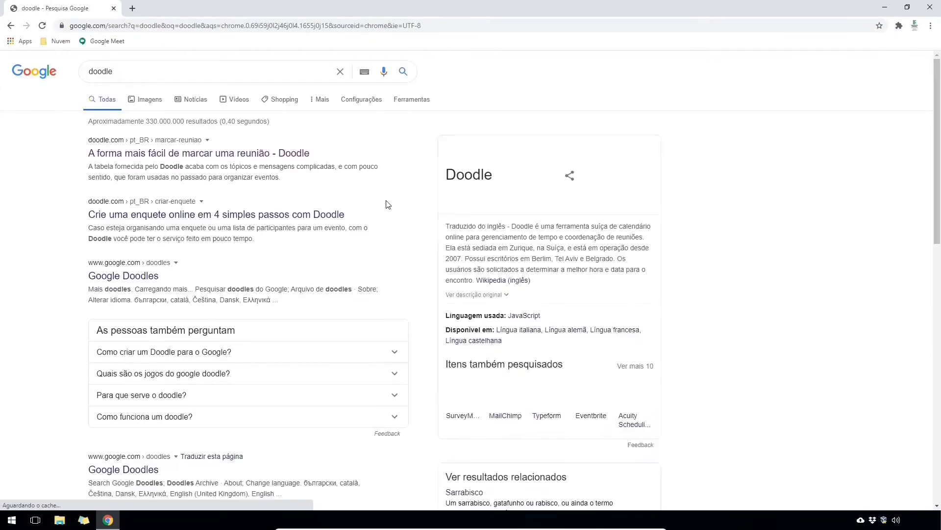
{"action": "left_click", "coordinate": [202, 162]}
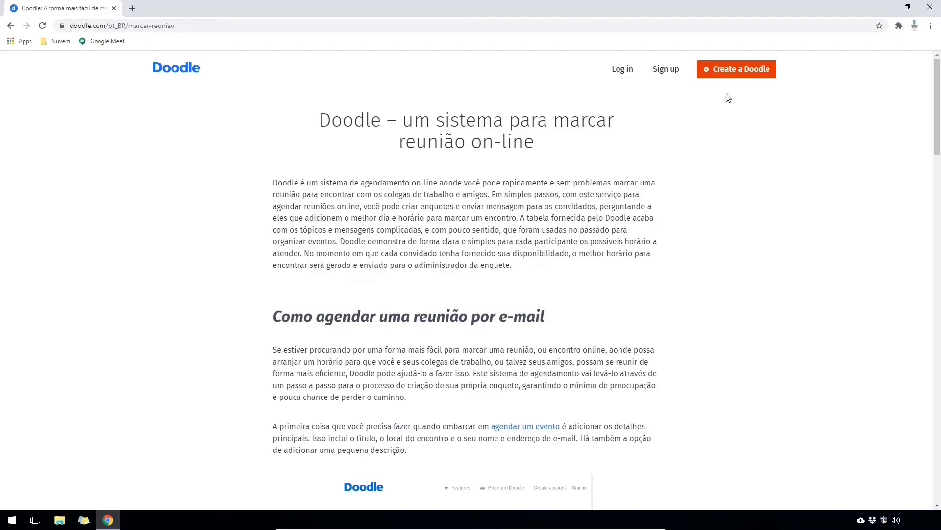
{"action": "left_click", "coordinate": [672, 71]}
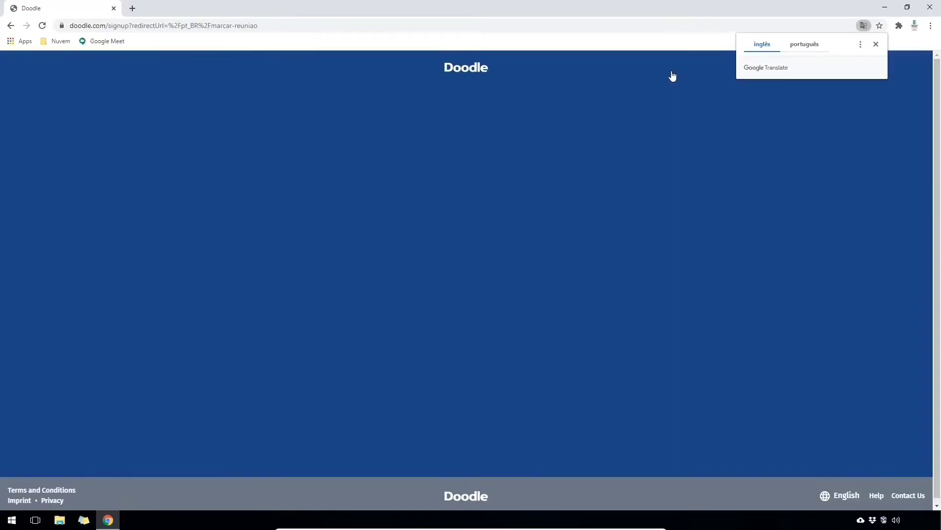
- Register the Doodle account with a full name, e-mail address and pasted password
{"action": "left_click", "coordinate": [374, 144]}
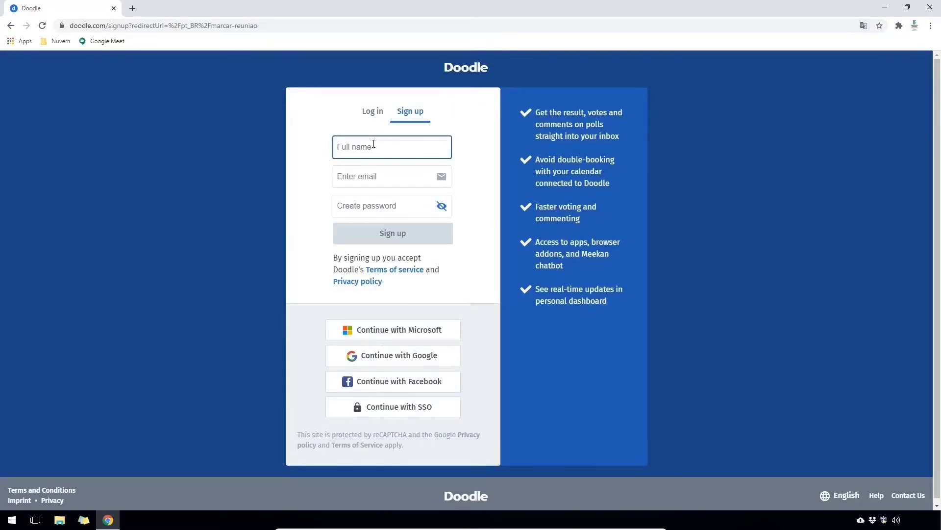
{"action": "type", "text": "SNCT IFSC"}
{"action": "key", "text": "Tab"}
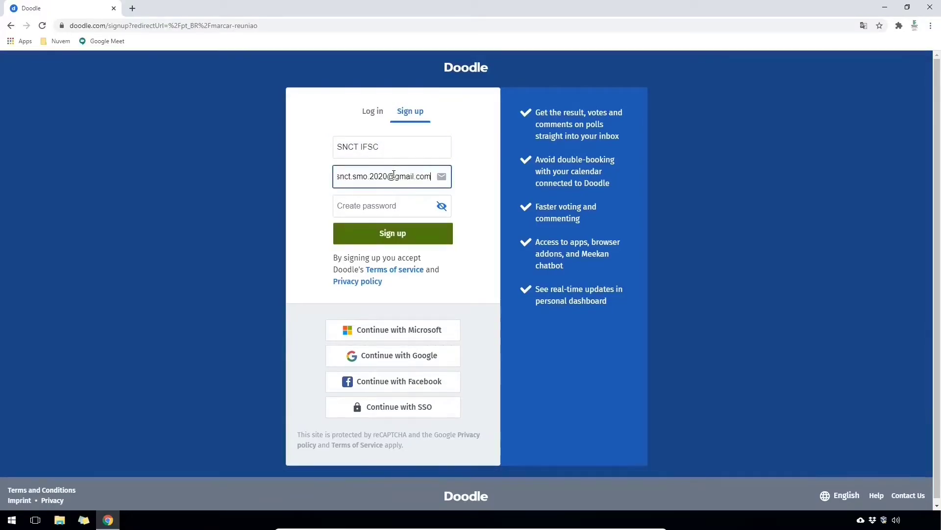
{"action": "left_click", "coordinate": [385, 206]}
{"action": "key", "text": "ctrl+v"}
{"action": "left_click", "coordinate": [382, 233]}
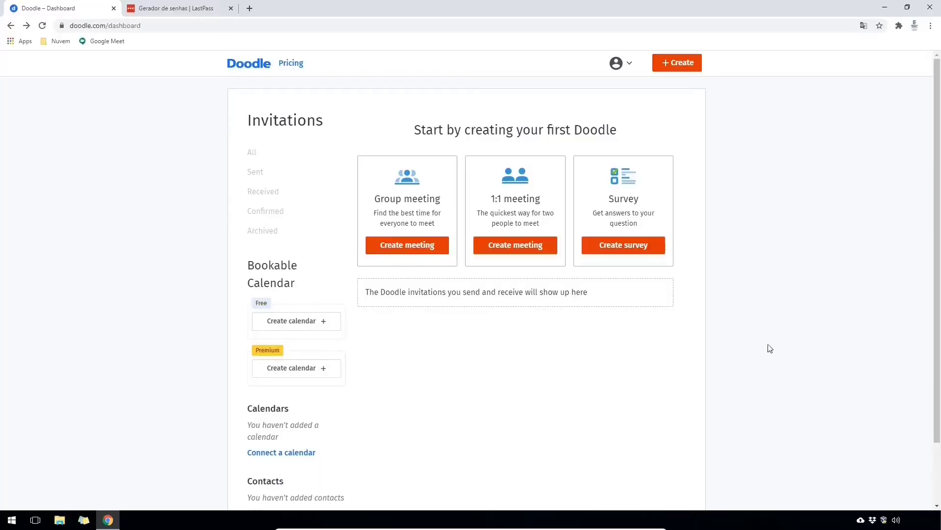
- Start a Group meeting poll titled 'Reunião planejamento estratégico'
{"action": "left_click", "coordinate": [685, 68]}
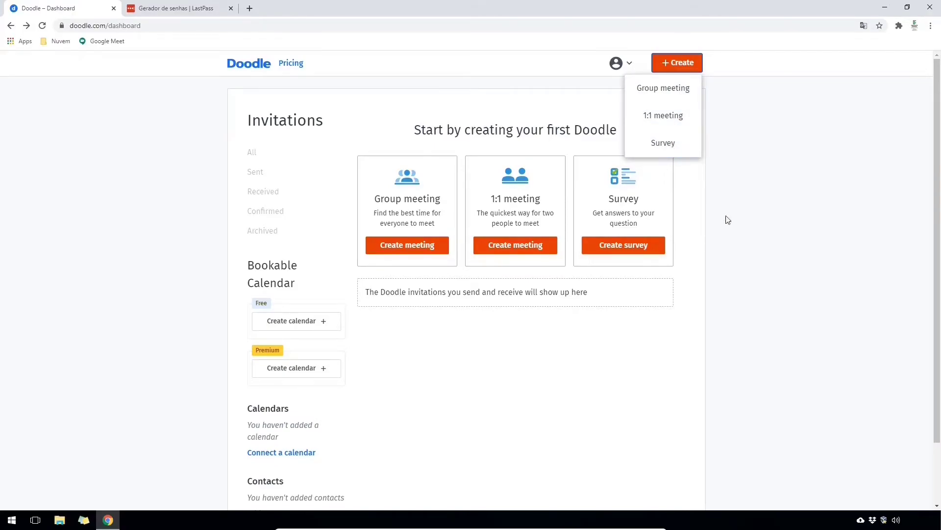
{"action": "left_click", "coordinate": [740, 250]}
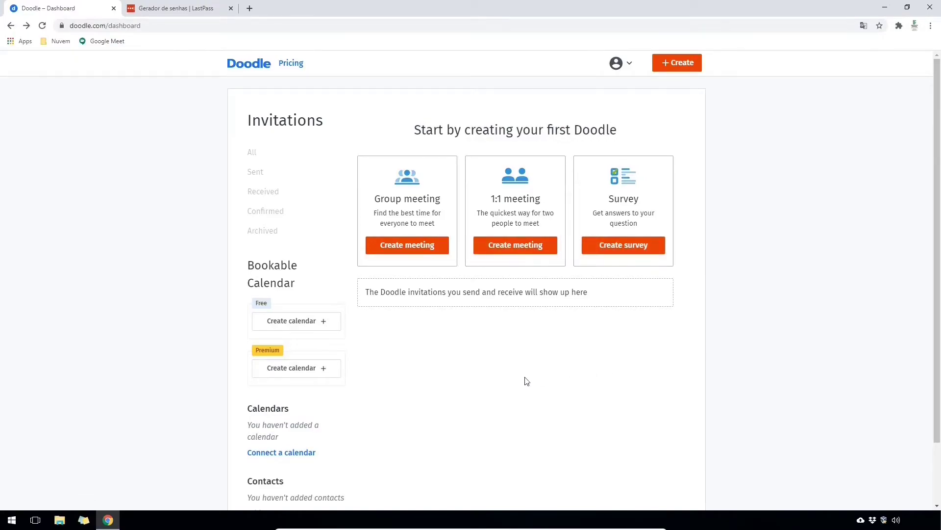
{"action": "left_click", "coordinate": [412, 250]}
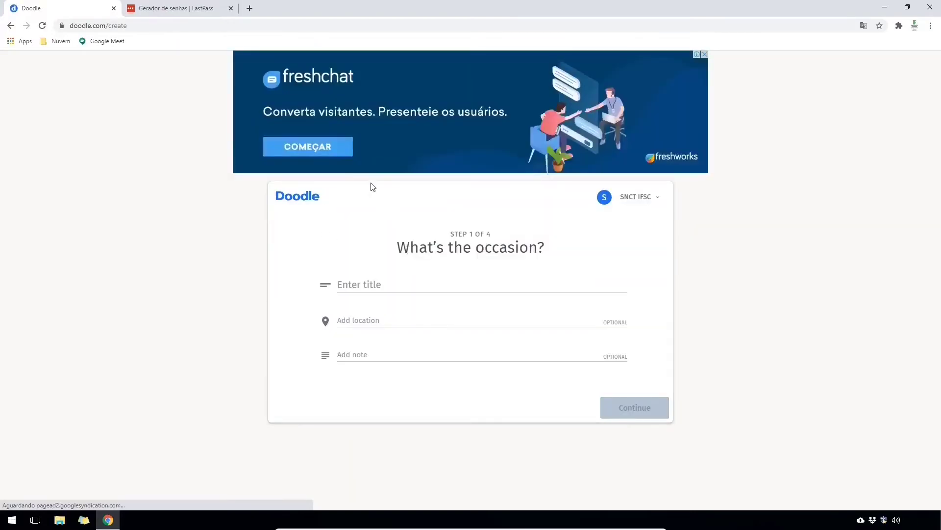
{"action": "left_click", "coordinate": [372, 282]}
{"action": "type", "text": "Reu"}
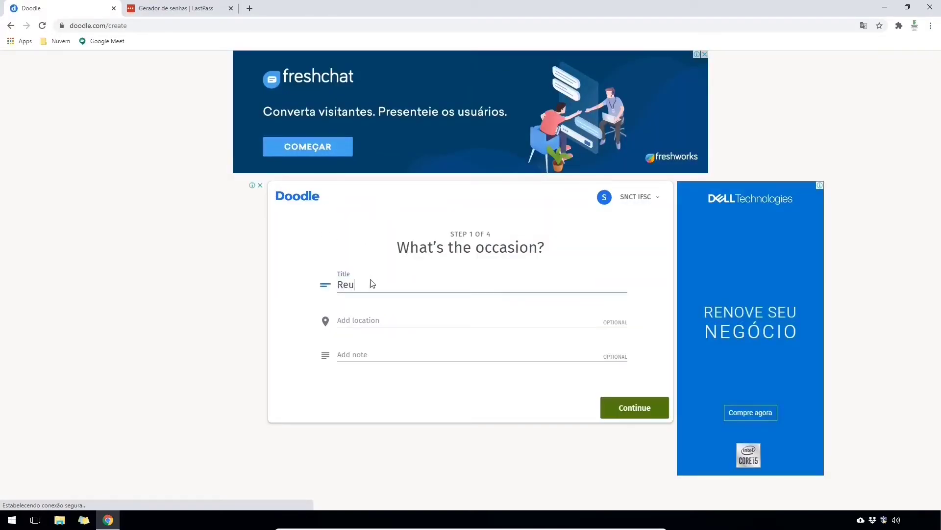
{"action": "type", "text": "nião planejamento estratég"}
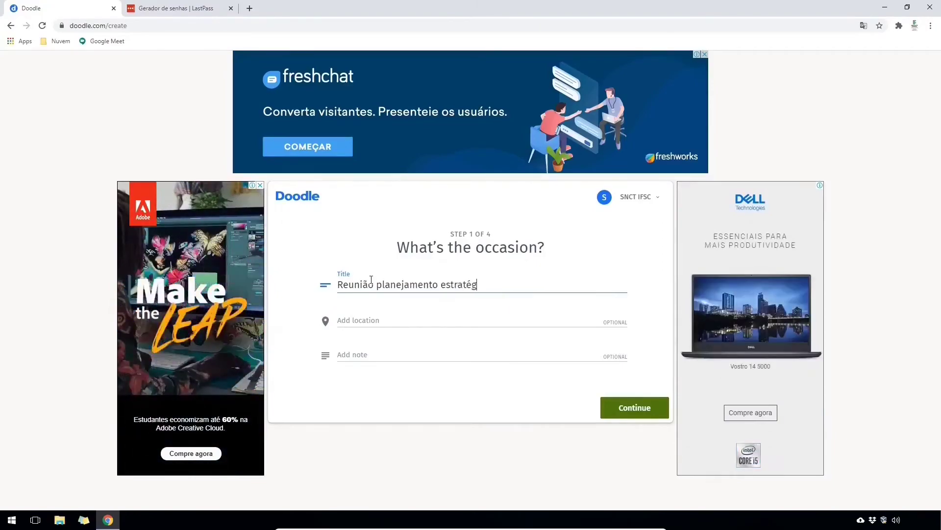
{"action": "type", "text": "ico"}
{"action": "key", "text": "Tab"}
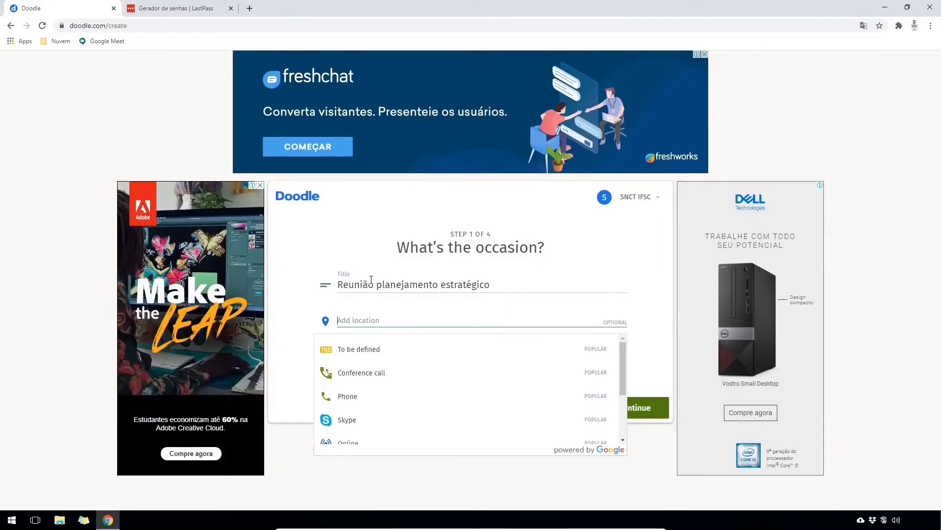
{"action": "left_click", "coordinate": [382, 315]}
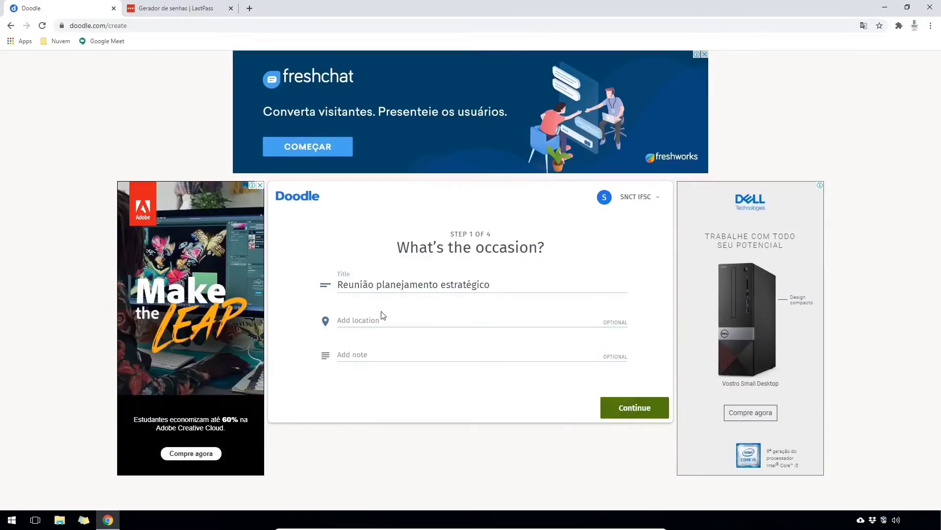
- Skip calendar connection and add 9:00–10:00 AM slots on each day from Sep 21 to Sep 25
{"action": "left_click", "coordinate": [378, 353]}
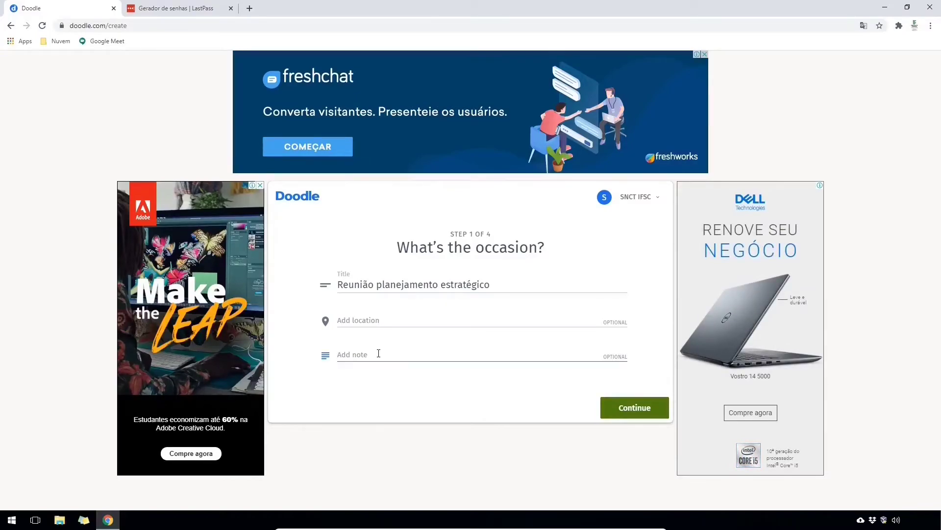
{"action": "left_click", "coordinate": [632, 406]}
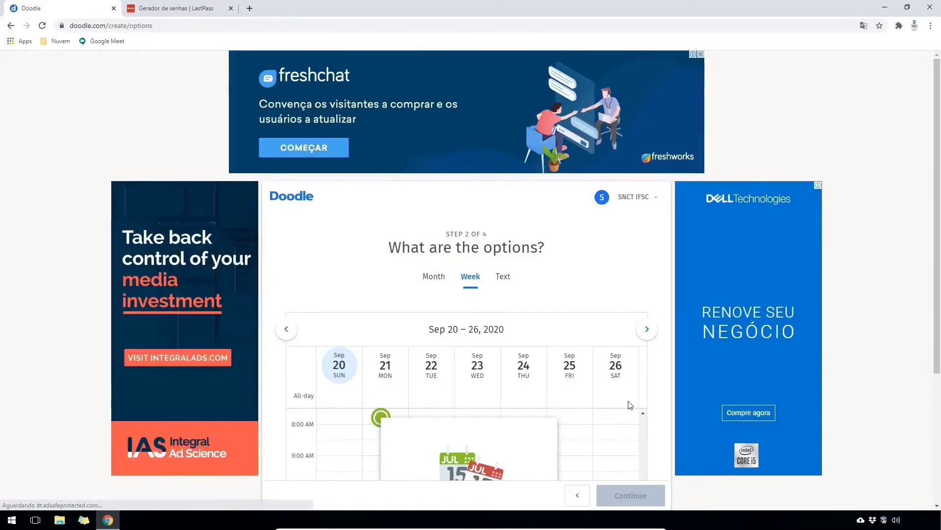
{"action": "scroll", "coordinate": [630, 405], "scroll_direction": "down", "scroll_amount": 4}
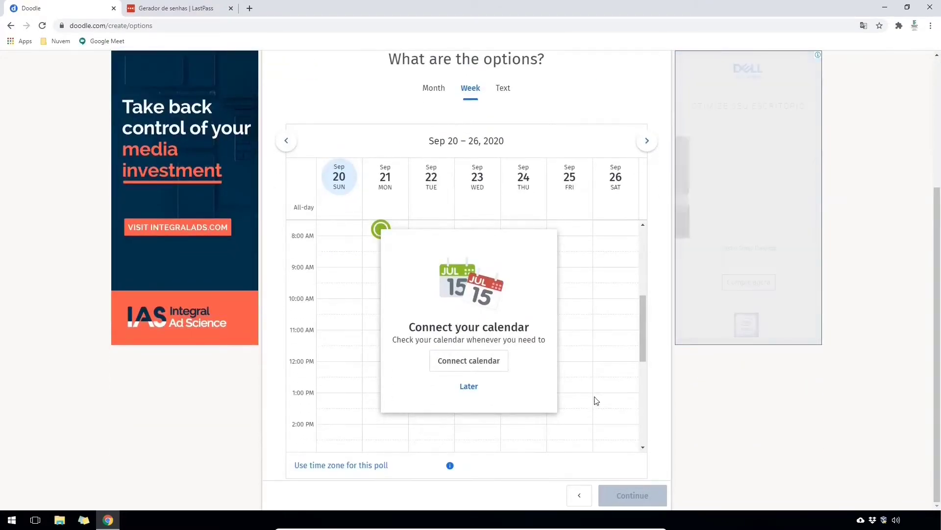
{"action": "left_click", "coordinate": [468, 388]}
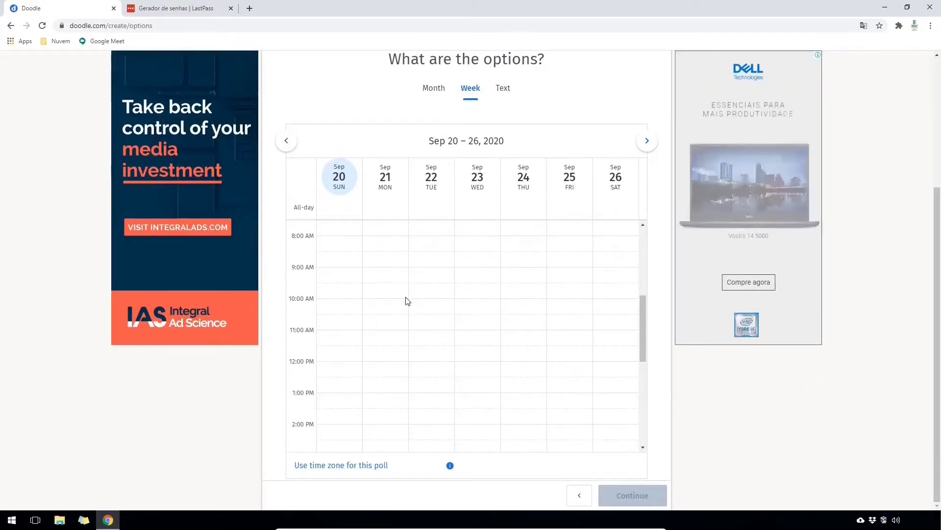
{"action": "left_click", "coordinate": [388, 280]}
{"action": "left_click", "coordinate": [431, 279]}
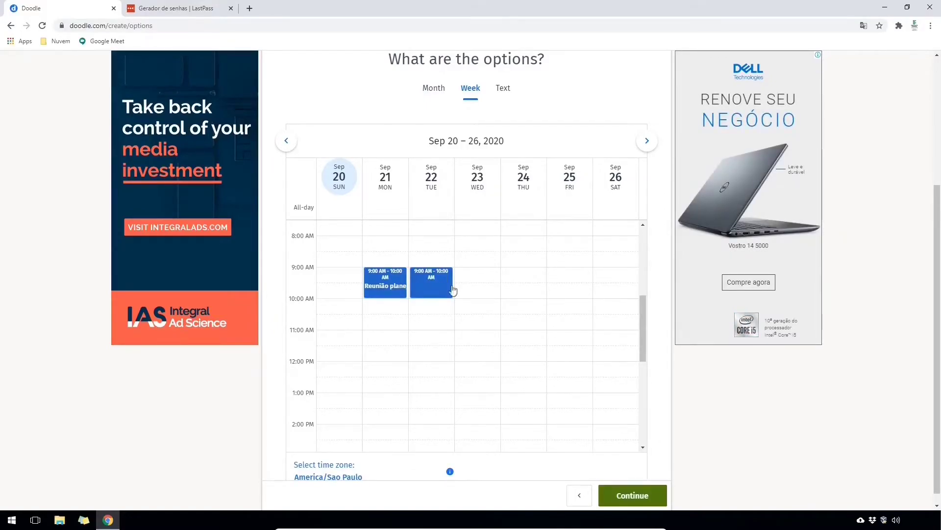
{"action": "left_click", "coordinate": [478, 280]}
{"action": "left_click", "coordinate": [522, 275]}
{"action": "left_click", "coordinate": [565, 277]}
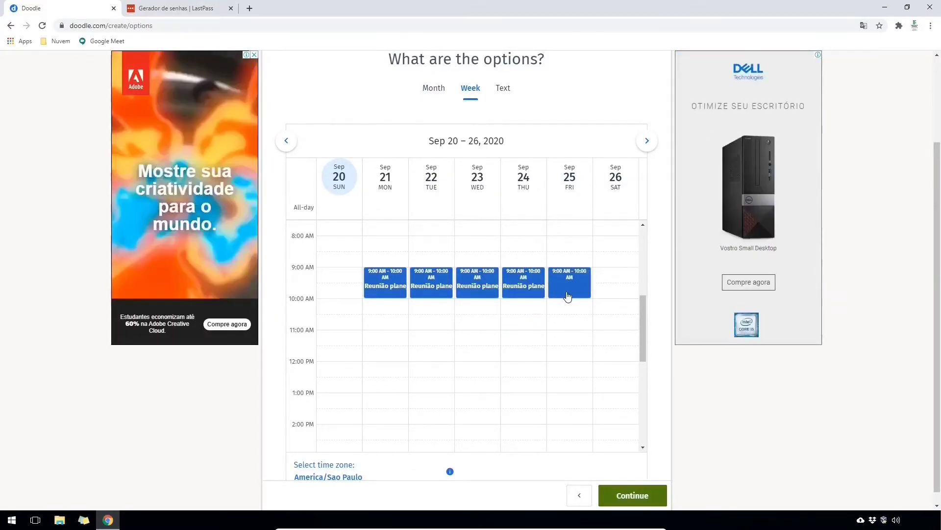
{"action": "scroll", "coordinate": [660, 309], "scroll_direction": "down", "scroll_amount": 1}
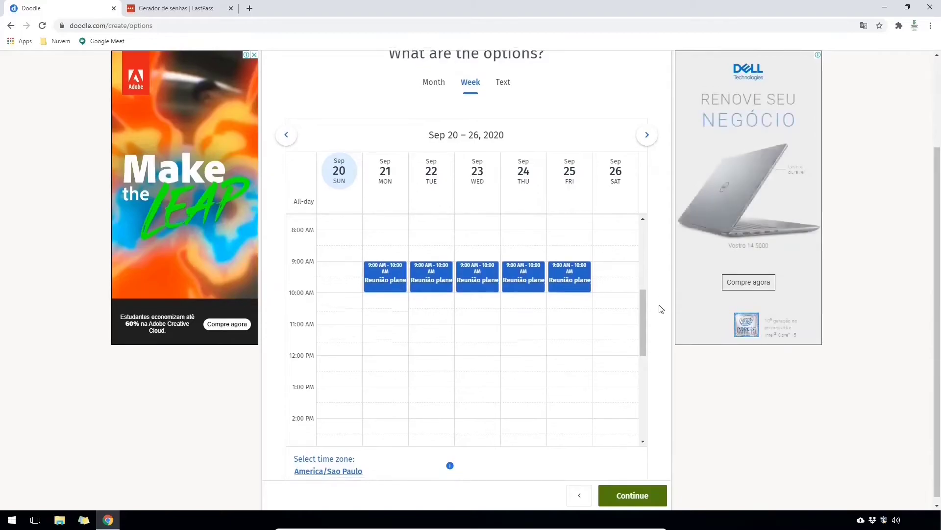
{"action": "left_click", "coordinate": [644, 500]}
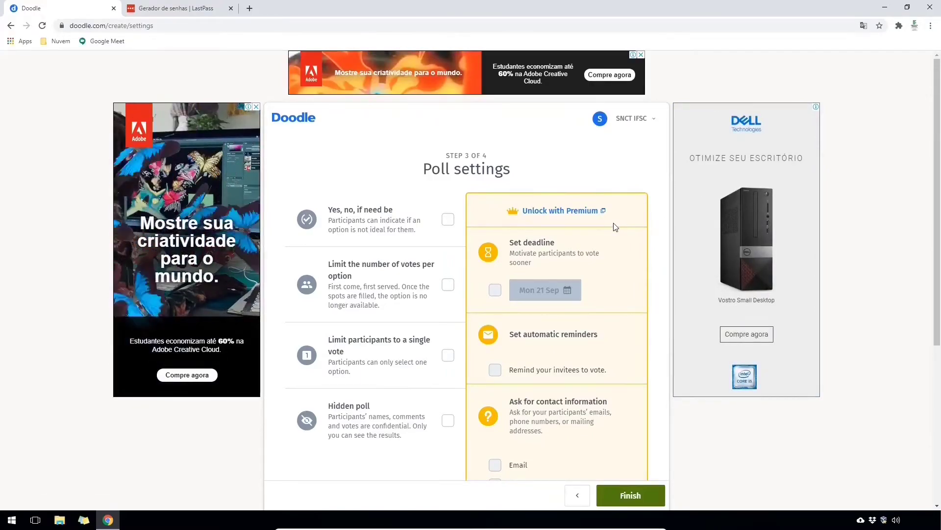
- Finish the 'Reunião planejamento estratégico' poll and copy its shareable voting link
{"action": "scroll", "coordinate": [629, 315], "scroll_direction": "down", "scroll_amount": 3}
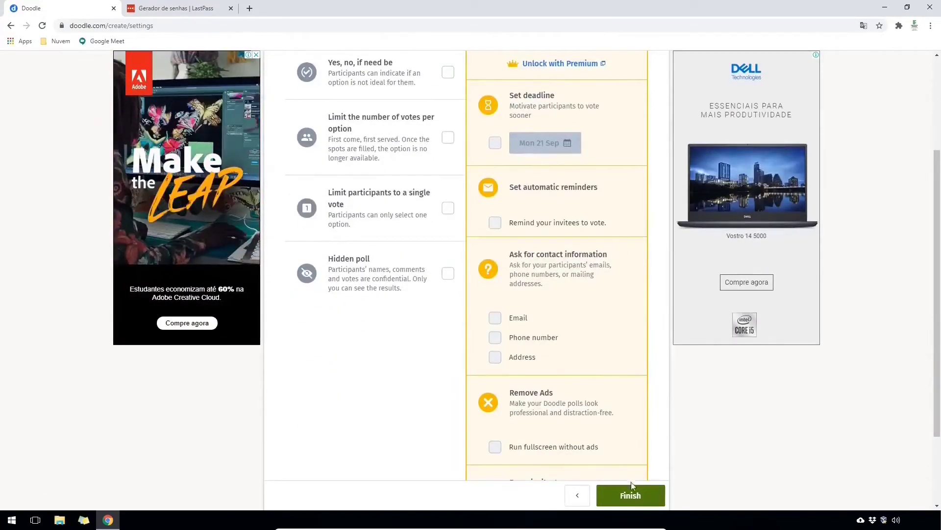
{"action": "left_click", "coordinate": [635, 496]}
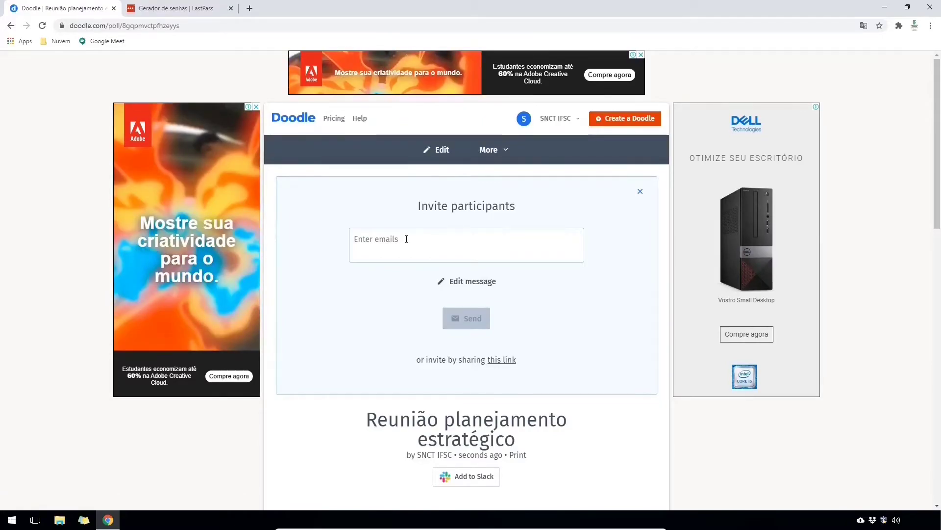
{"action": "left_click", "coordinate": [500, 364]}
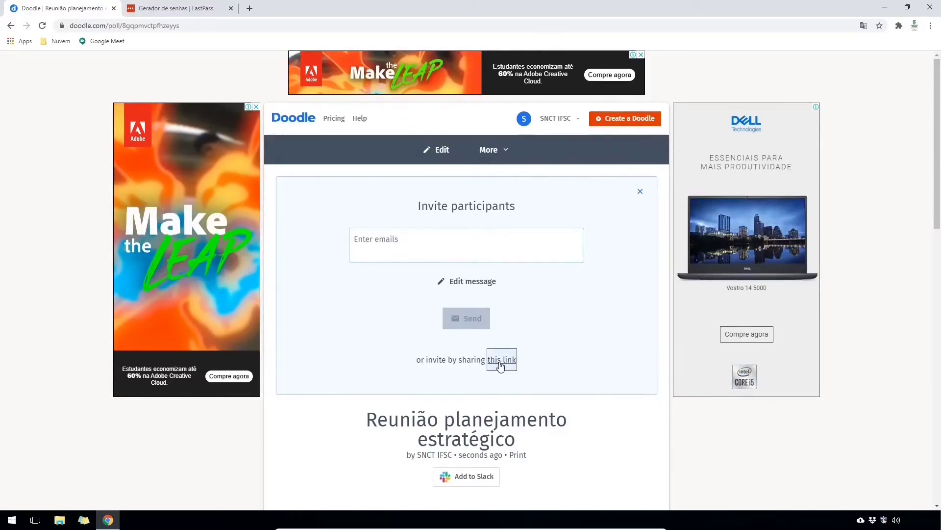
{"action": "left_click", "coordinate": [567, 398]}
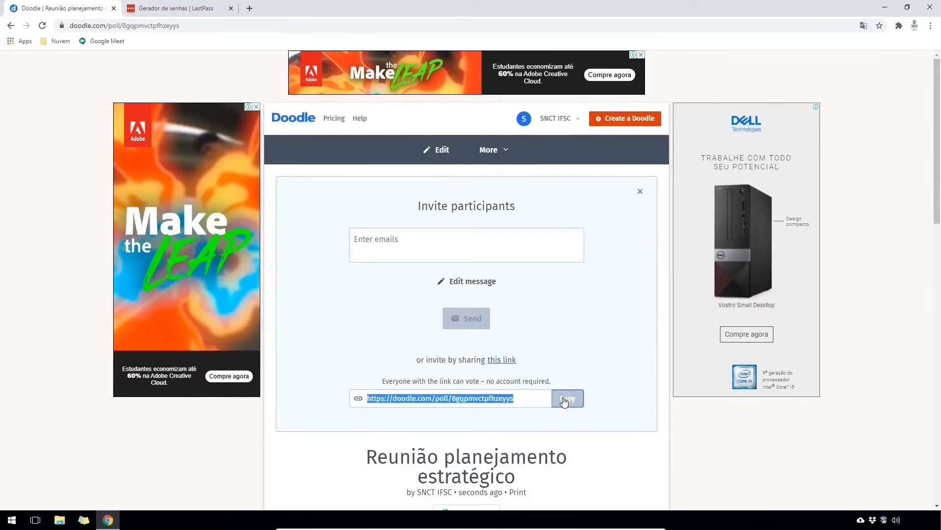
- Open the poll link in a private window and vote as one participant for Sep 21 and Sep 22
{"action": "key", "text": "ctrl+shift+n"}
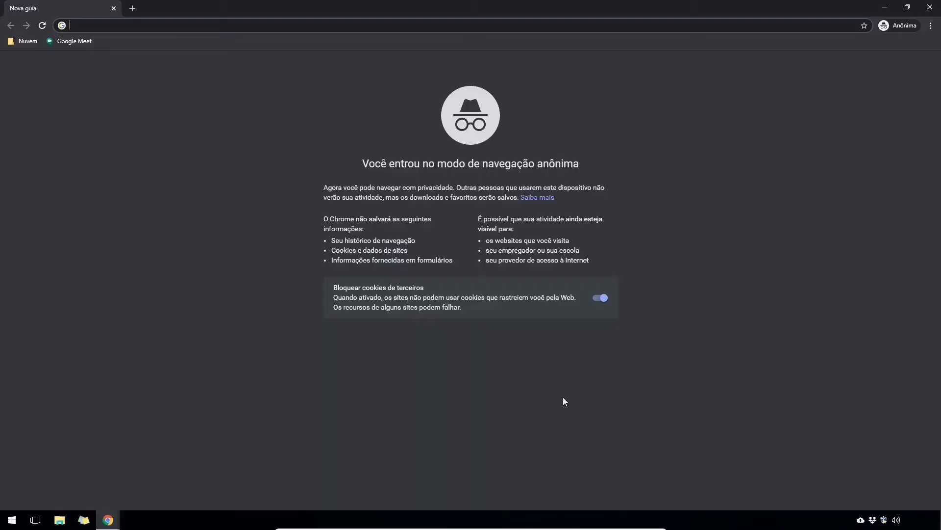
{"action": "key", "text": "ctrl+v"}
{"action": "key", "text": "Return"}
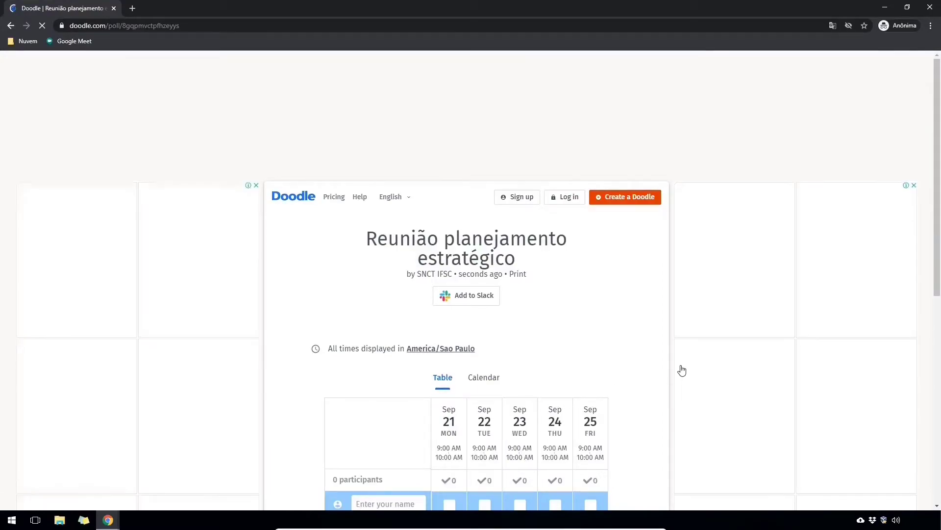
{"action": "scroll", "coordinate": [643, 374], "scroll_direction": "down", "scroll_amount": 4}
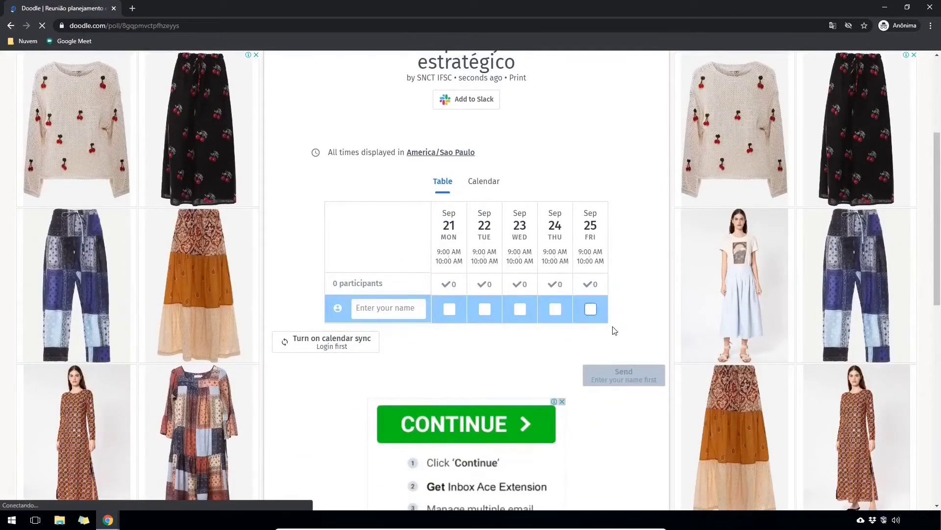
{"action": "left_click", "coordinate": [392, 308]}
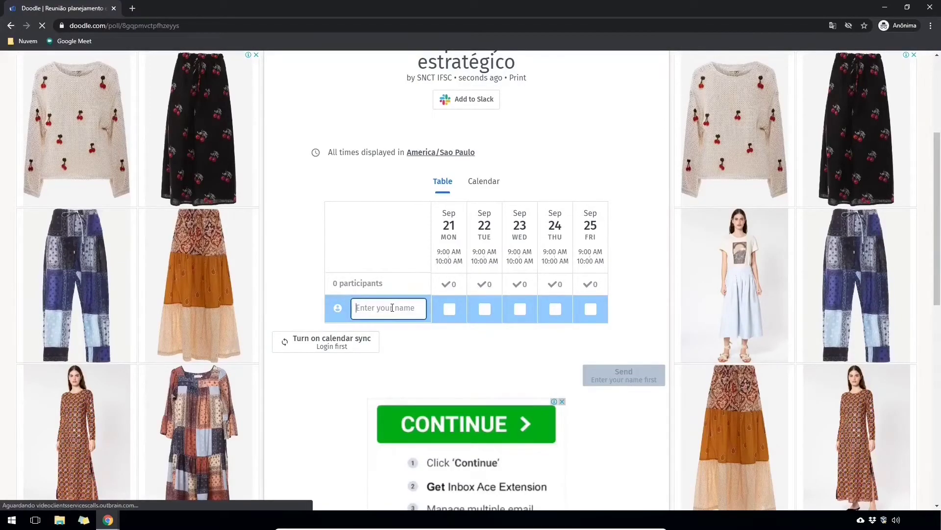
{"action": "type", "text": "Yussef"}
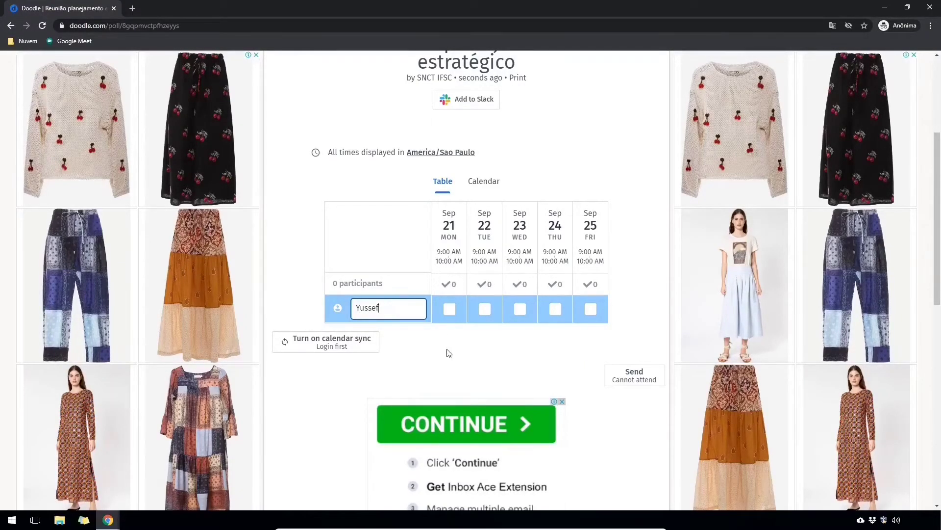
{"action": "left_click", "coordinate": [447, 352]}
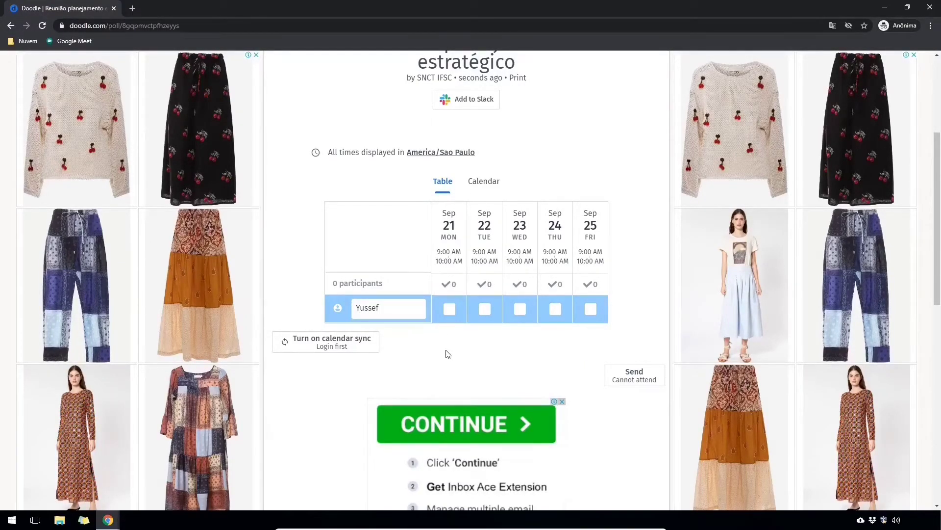
{"action": "left_click", "coordinate": [450, 310]}
{"action": "left_click", "coordinate": [485, 309]}
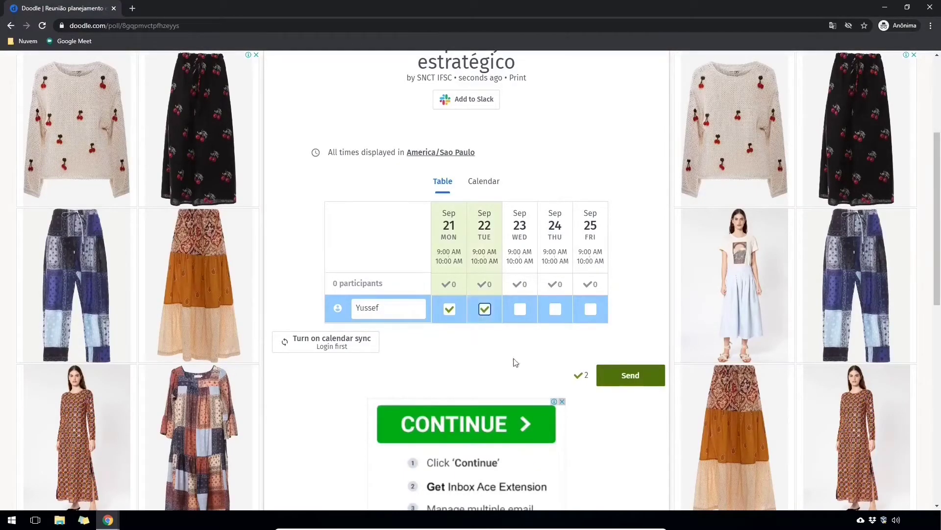
{"action": "left_click", "coordinate": [631, 378]}
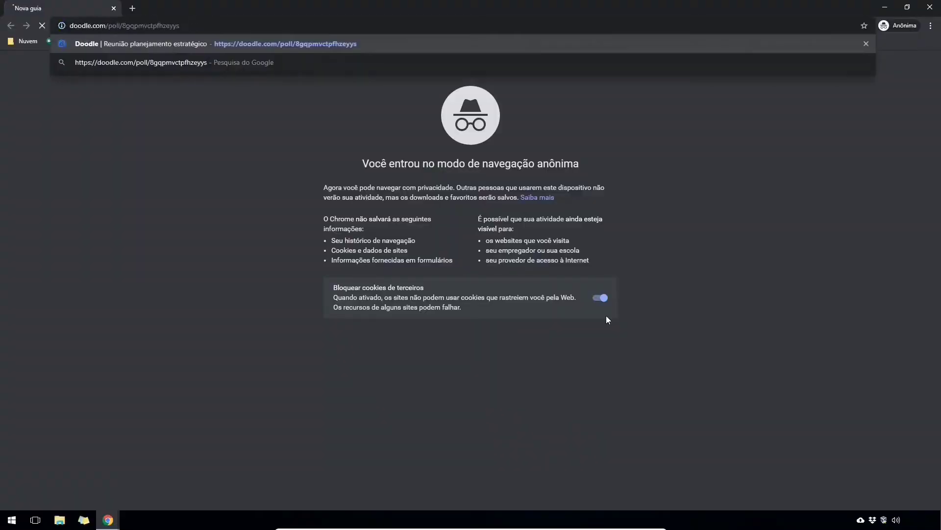
- Vote as a second participant for Sep 22 and Sep 23
{"action": "key", "text": "Return"}
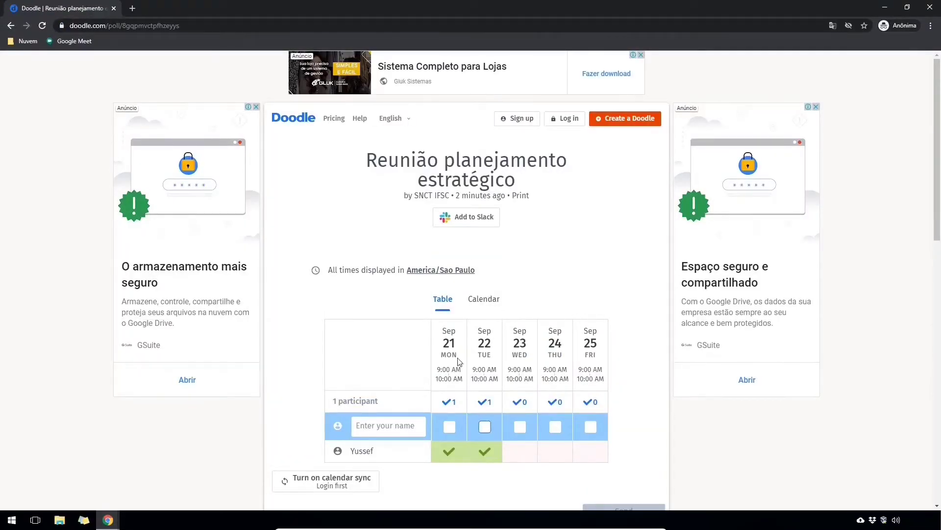
{"action": "left_click", "coordinate": [401, 428]}
{"action": "type", "text": "Maria"}
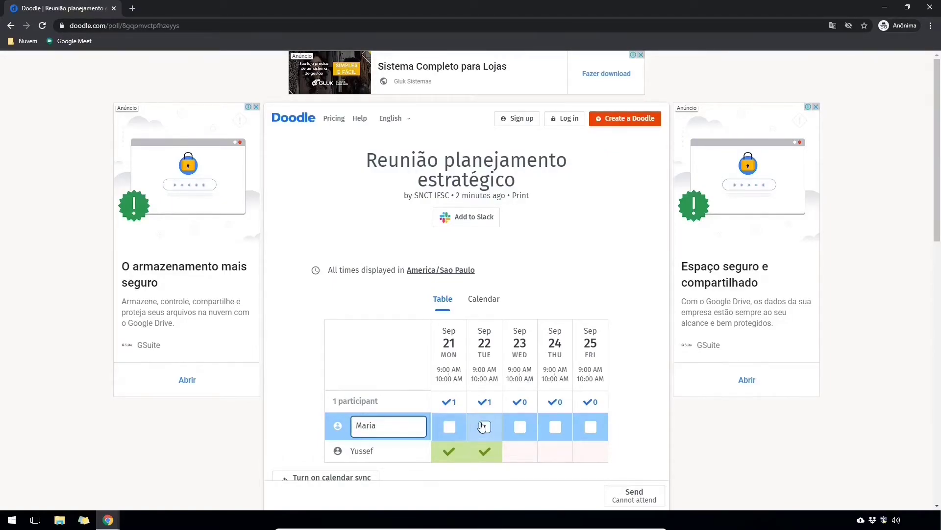
{"action": "left_click", "coordinate": [484, 427]}
{"action": "left_click", "coordinate": [519, 427]}
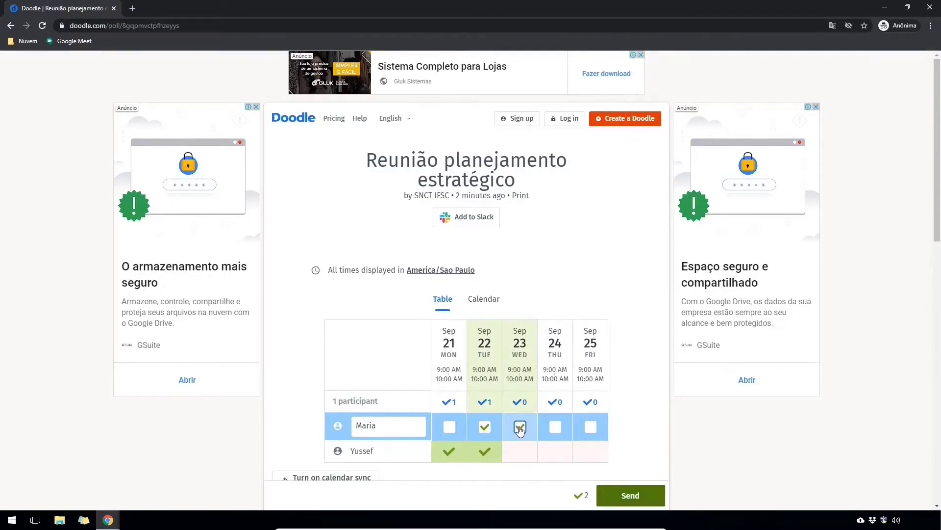
{"action": "left_click", "coordinate": [633, 494]}
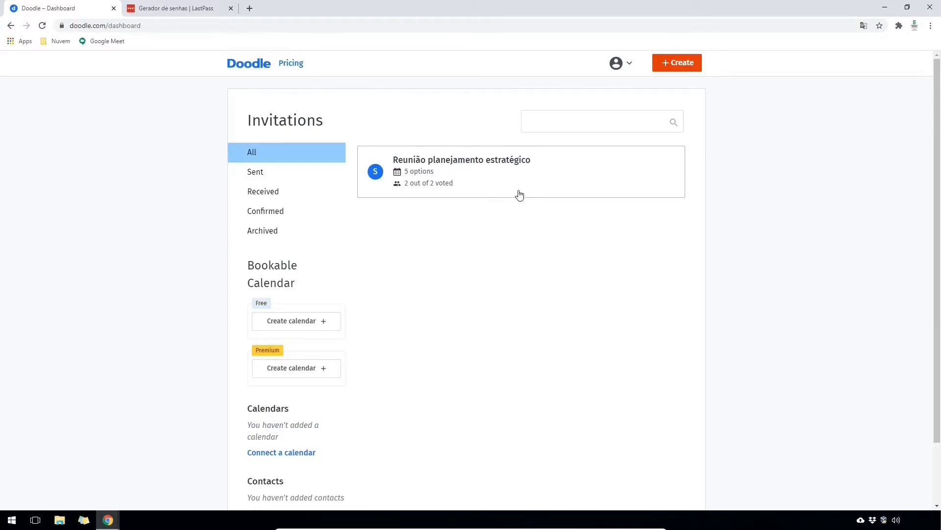
- Review the votes on the Reunião planejamento estratégico poll, then create a blank Google Form from Drive
{"action": "left_click", "coordinate": [489, 182]}
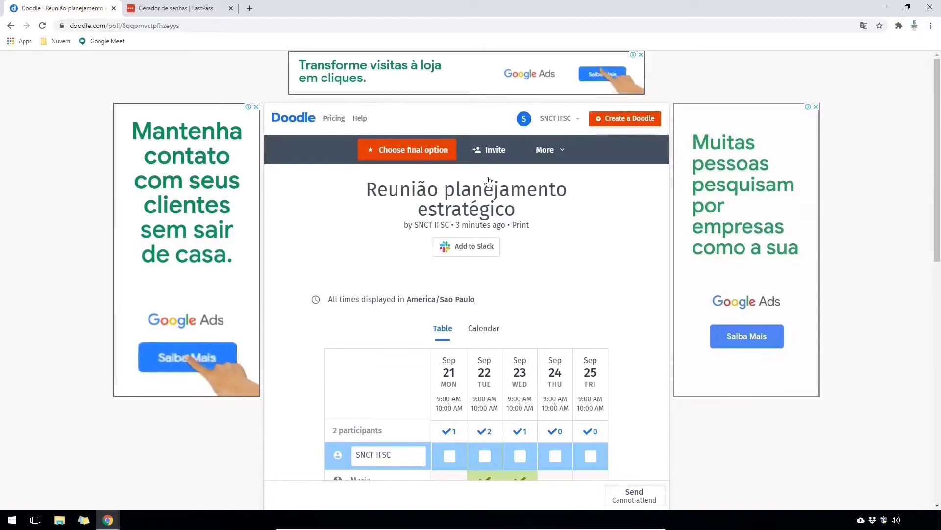
{"action": "scroll", "coordinate": [489, 182], "scroll_direction": "down", "scroll_amount": 1}
{"action": "scroll", "coordinate": [489, 182], "scroll_direction": "down", "scroll_amount": 2}
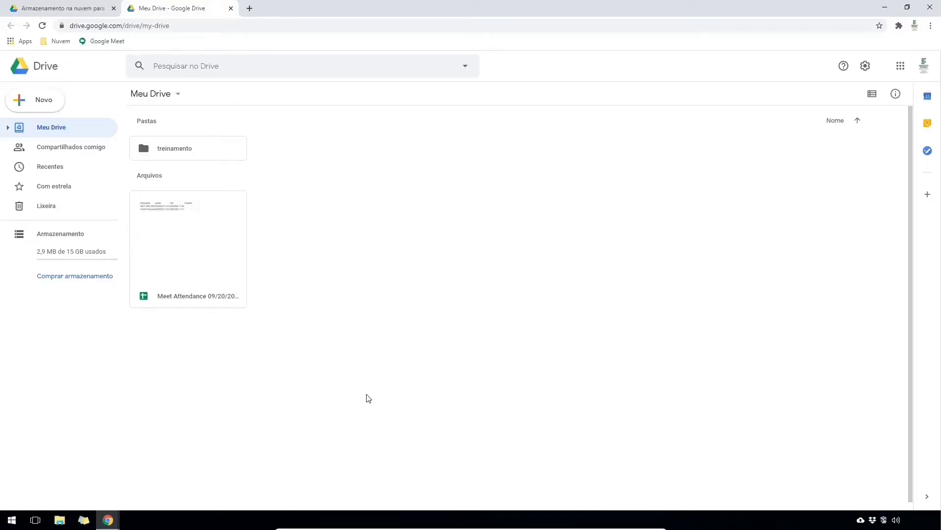
{"action": "right_click", "coordinate": [330, 244]}
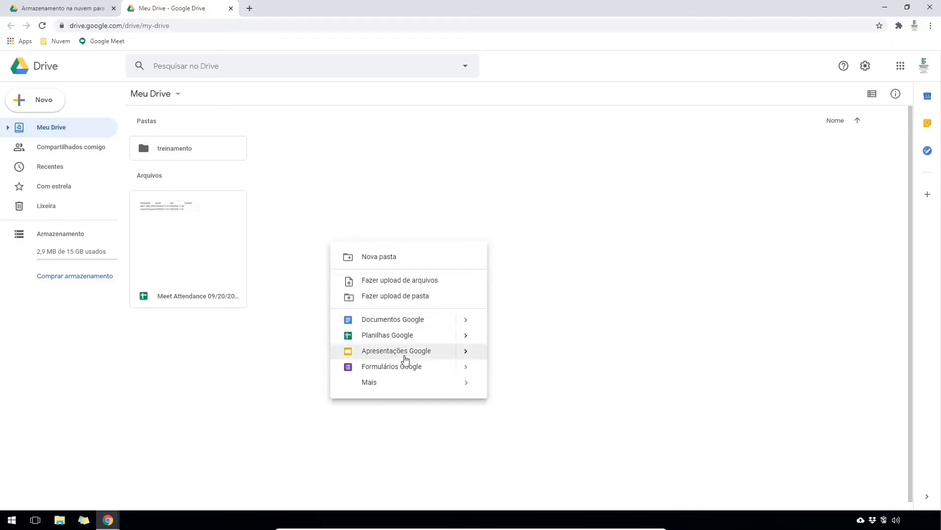
{"action": "left_click", "coordinate": [406, 365]}
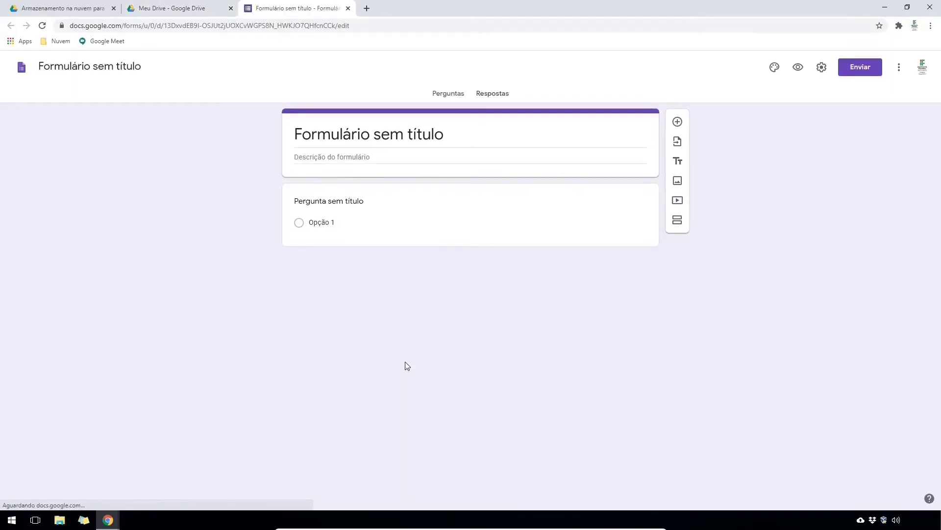
- Title the form 'Reunião de planejamento estratégico' with a first question 'Informe seu nome completo:'
{"action": "left_click", "coordinate": [455, 138]}
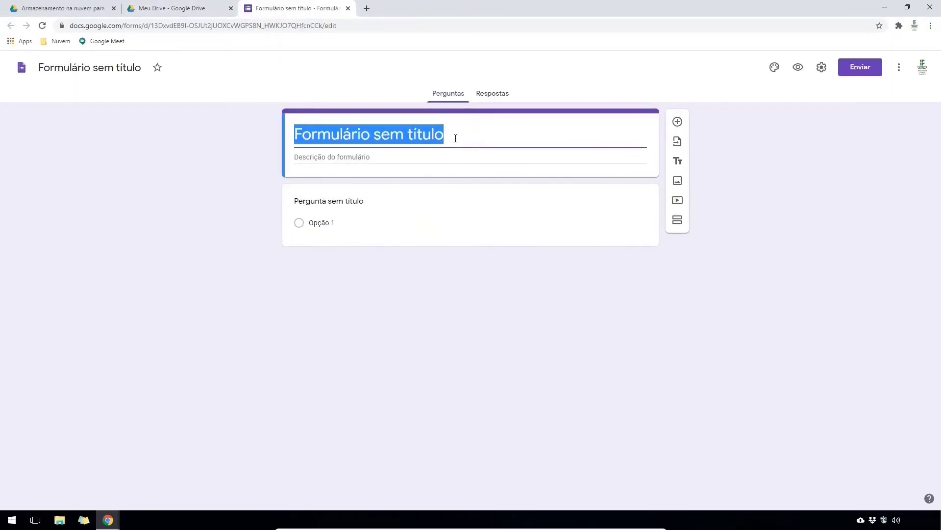
{"action": "type", "text": "Reunião de plane"}
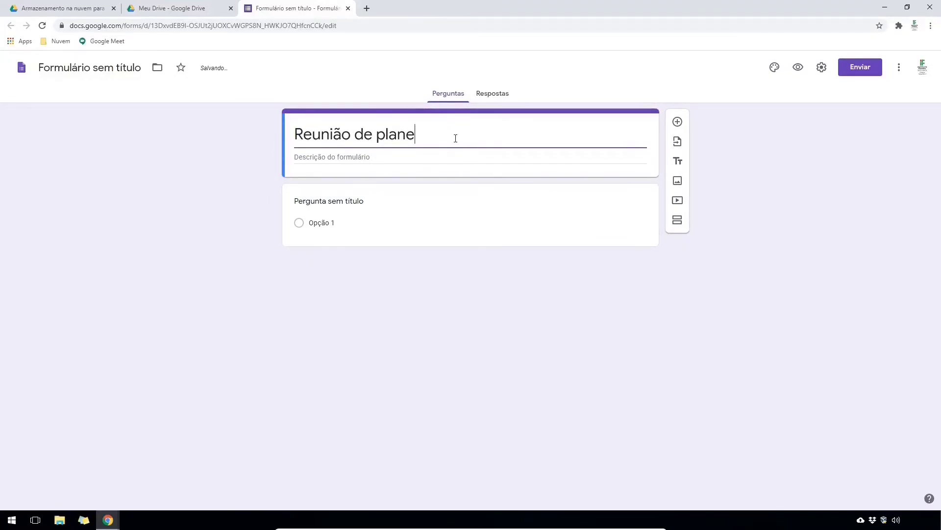
{"action": "type", "text": "jamento estratégico"}
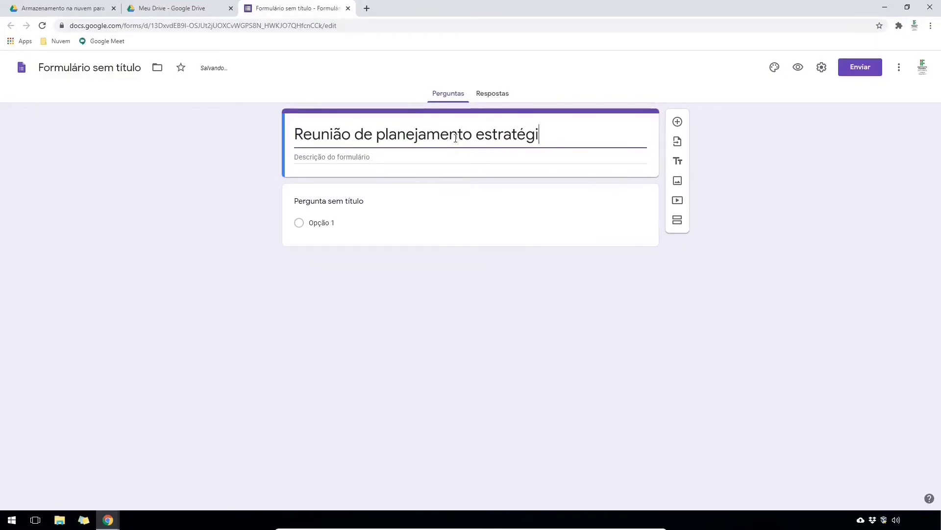
{"action": "left_click", "coordinate": [371, 205]}
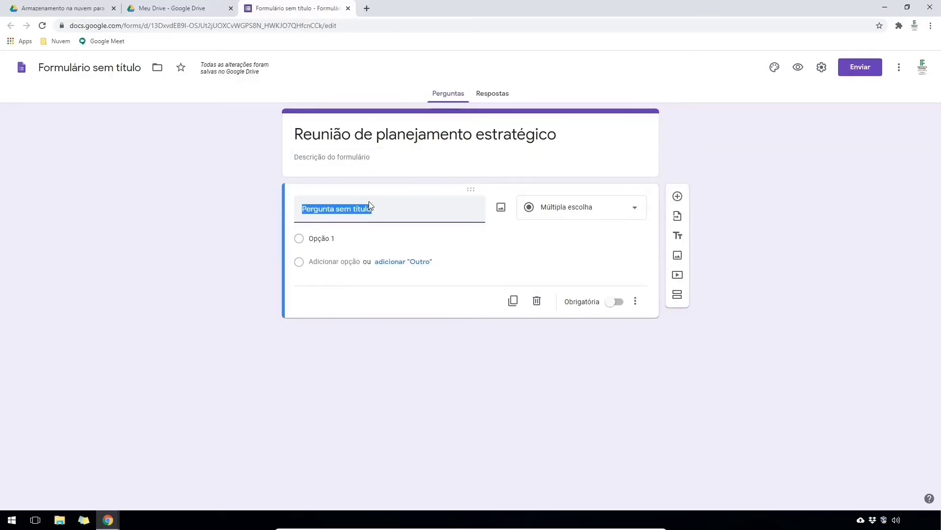
{"action": "type", "text": "Informe seu nome com"}
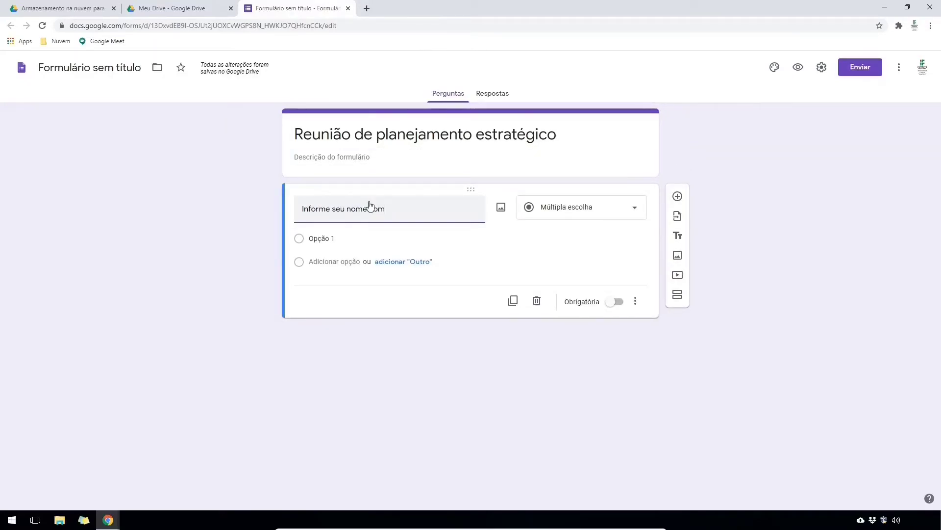
{"action": "type", "text": "pleto:"}
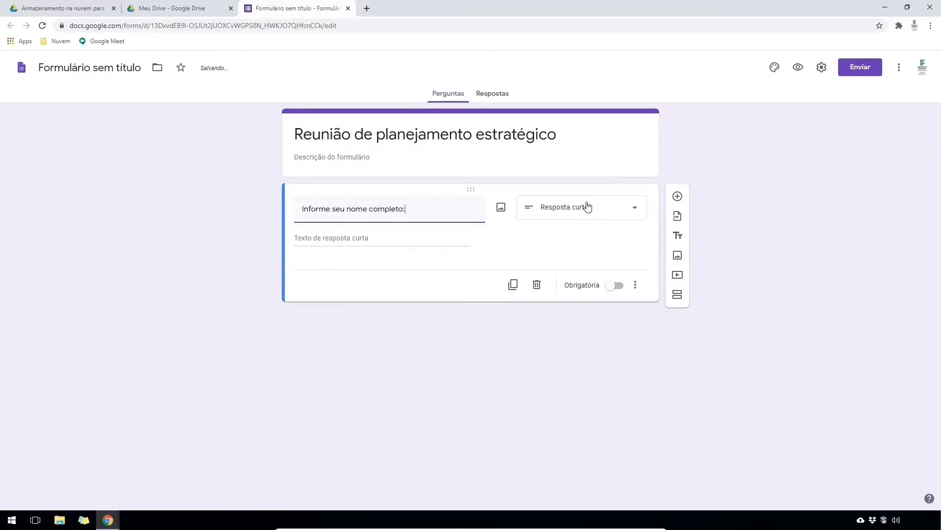
- Add a checkbox-grid availability question with rows 'Das 09:00 as 10:00' and 'Das 10:00 as 11:00'
{"action": "left_click", "coordinate": [678, 197]}
{"action": "type", "text": "Em qua"}
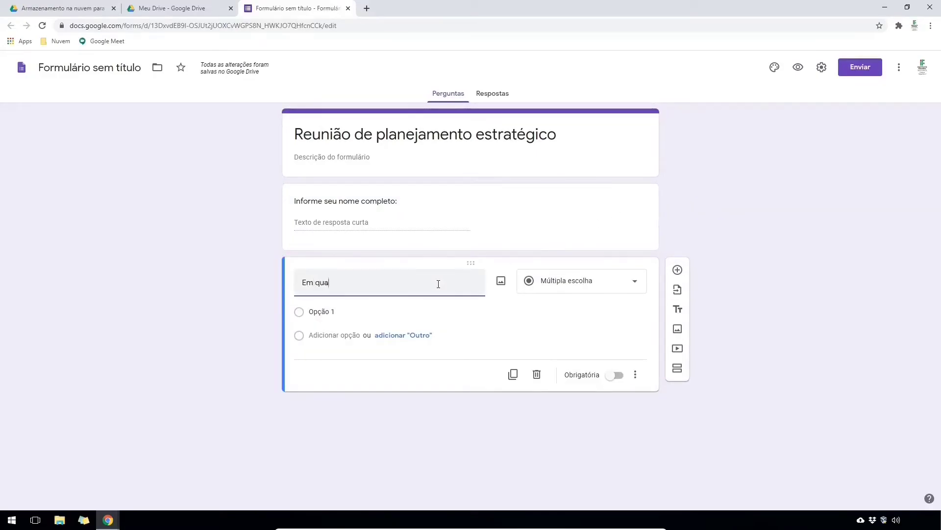
{"action": "type", "text": "is das ocasiões abaixo você teria disponibilid"}
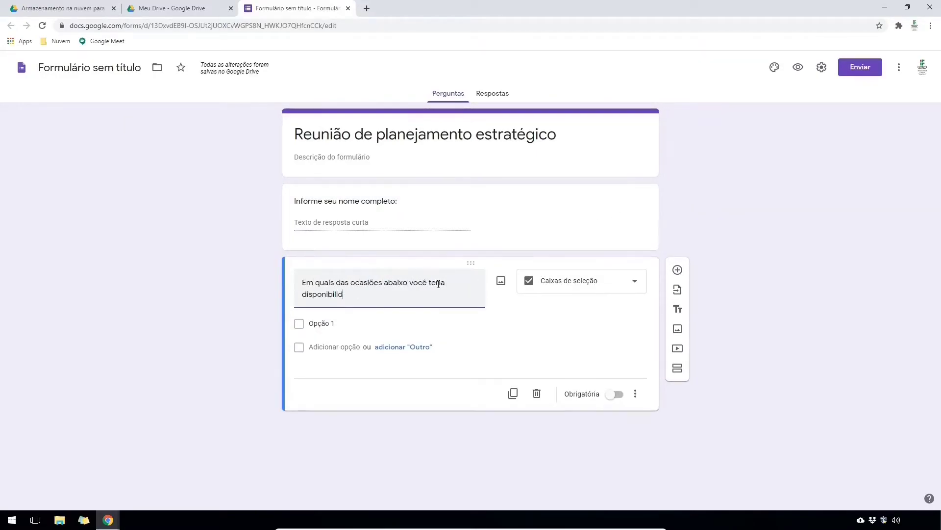
{"action": "type", "text": "ade para participar da nossa reunião?"}
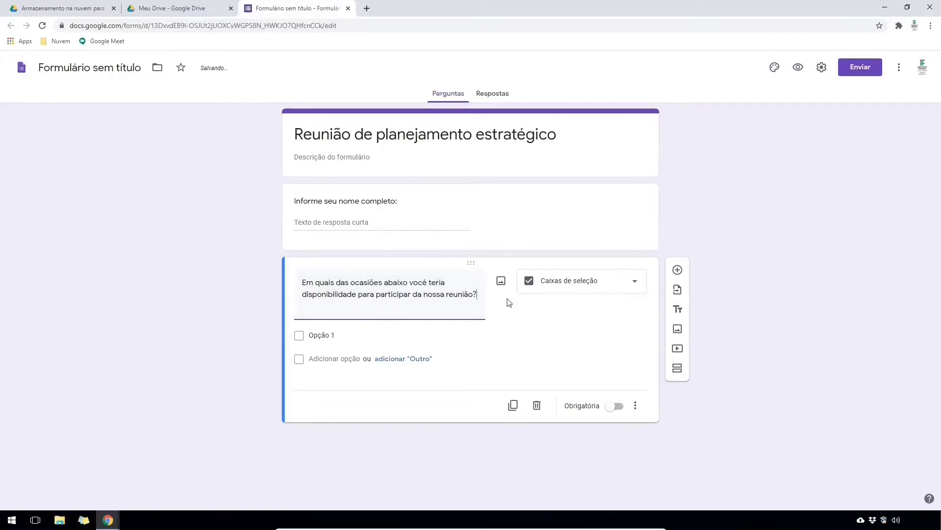
{"action": "left_click", "coordinate": [580, 290]}
{"action": "left_click", "coordinate": [581, 416]}
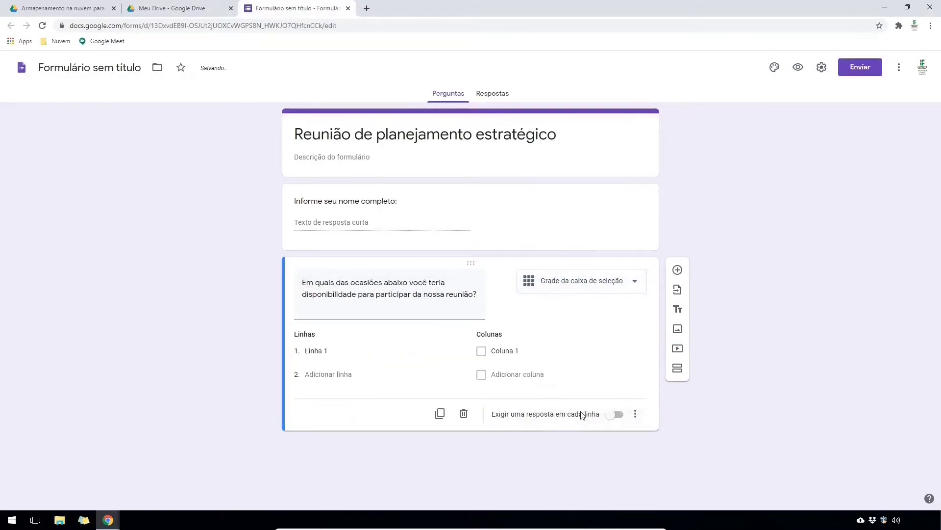
{"action": "left_click", "coordinate": [347, 353]}
{"action": "type", "text": "Das 09:00 as 10:00"}
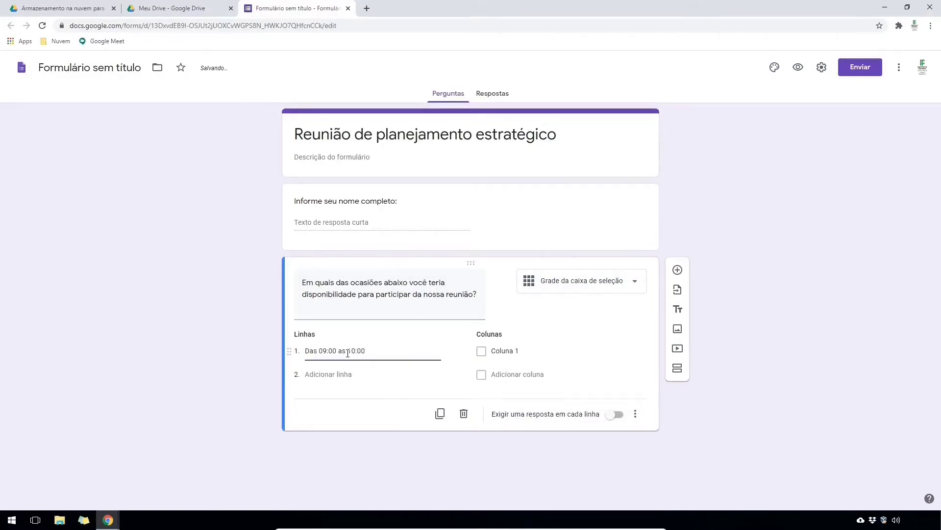
{"action": "key", "text": "Return"}
{"action": "type", "text": "Das 10:00 as 11:00"}
- Give the grid columns Segunda, Terça, Quarta, Quinta and Sexta, then preview the form
{"action": "left_click", "coordinate": [510, 351]}
{"action": "type", "text": "Segunda"}
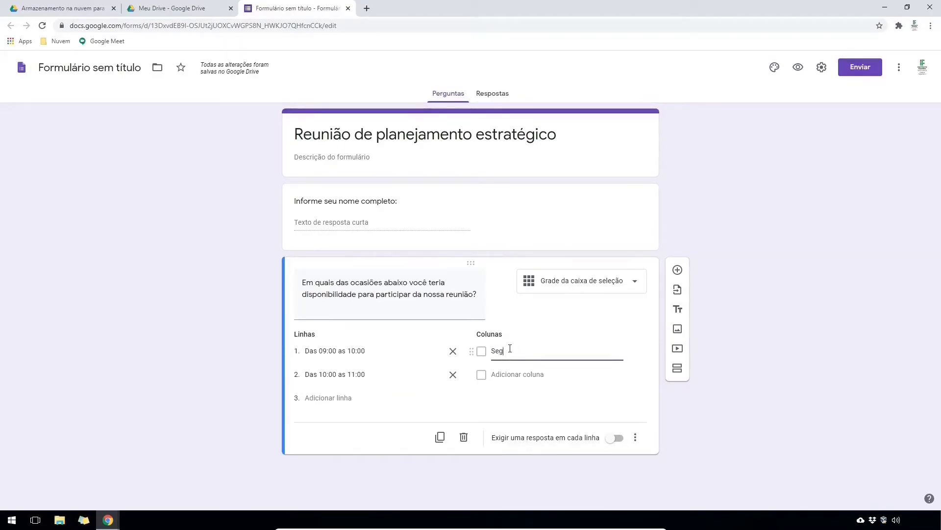
{"action": "key", "text": "Return"}
{"action": "type", "text": "Terça"}
{"action": "key", "text": "Return"}
{"action": "type", "text": "Quarta"}
{"action": "key", "text": "Return"}
{"action": "type", "text": "Quinta"}
{"action": "key", "text": "Return"}
{"action": "type", "text": "Sexta"}
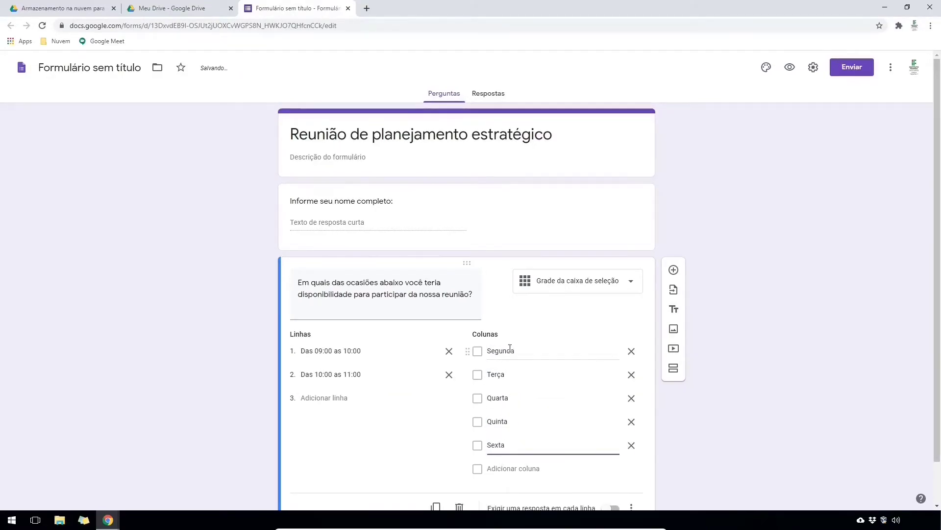
{"action": "left_click", "coordinate": [444, 468]}
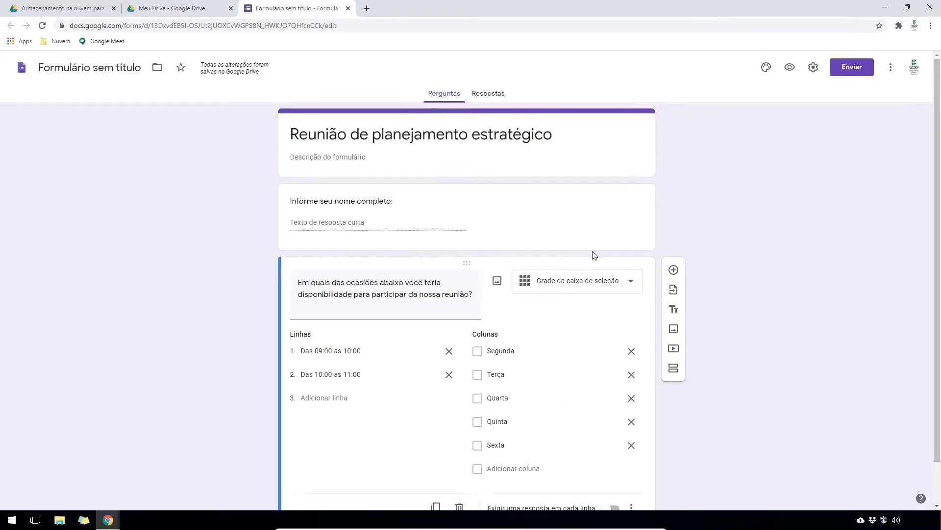
{"action": "left_click", "coordinate": [792, 67]}
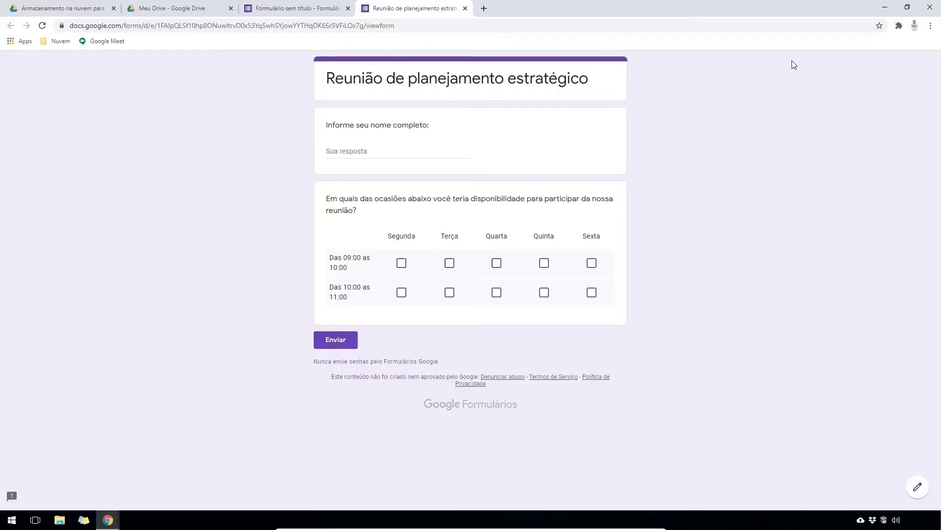
{"action": "left_click", "coordinate": [389, 147]}
- Submit a first test response with a name, Segunda/Terça 09:00 and Terça/Quarta 10:00 checked
{"action": "type", "text": "João Silva"}
{"action": "left_click", "coordinate": [402, 263]}
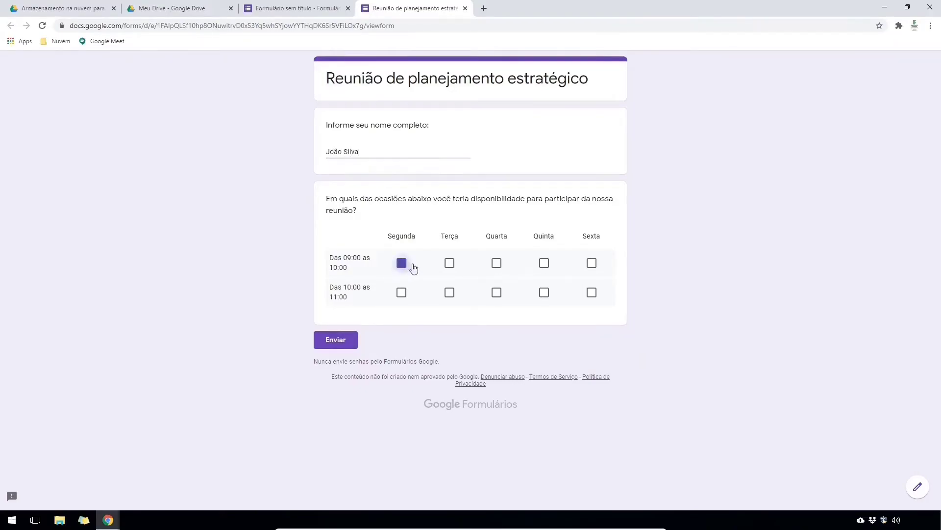
{"action": "left_click", "coordinate": [450, 263]}
{"action": "left_click", "coordinate": [450, 292]}
{"action": "left_click", "coordinate": [496, 292]}
{"action": "left_click", "coordinate": [342, 342]}
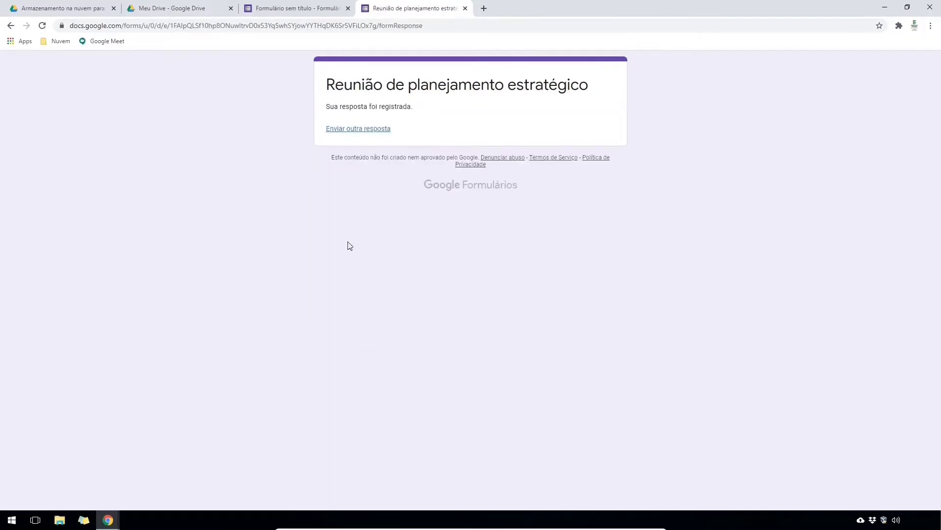
- Submit a second response with another name, Segunda/Quarta 09:00 and Terça 10:00 checked
{"action": "left_click", "coordinate": [353, 128]}
{"action": "left_click", "coordinate": [340, 152]}
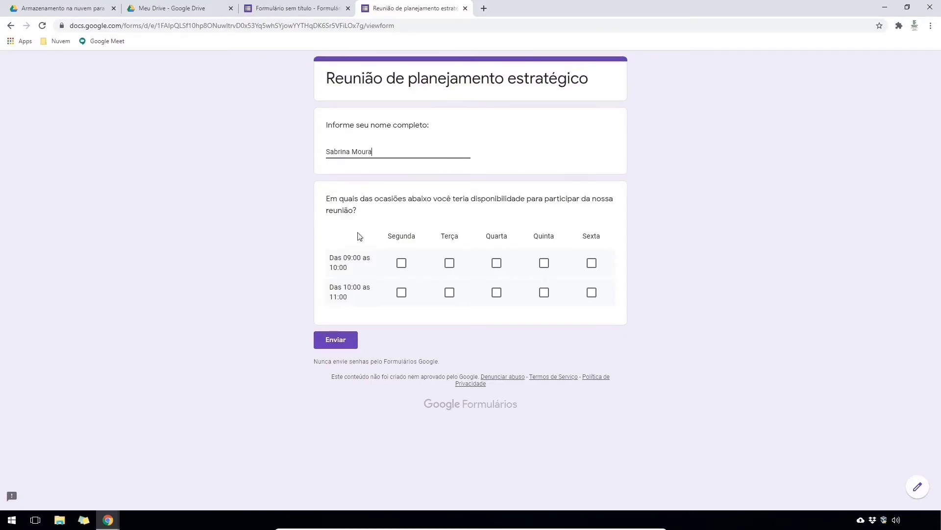
{"action": "left_click", "coordinate": [401, 263]}
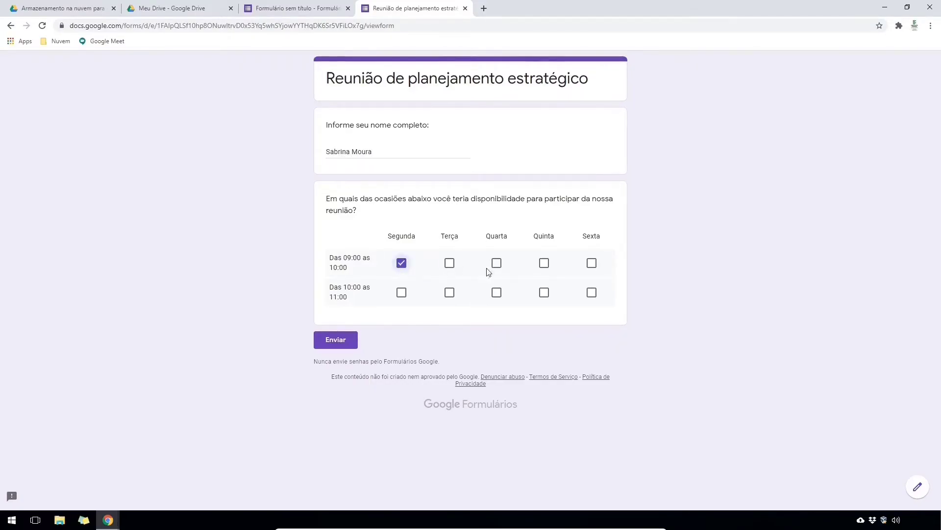
{"action": "left_click", "coordinate": [497, 262]}
{"action": "left_click", "coordinate": [450, 292]}
{"action": "left_click", "coordinate": [342, 342]}
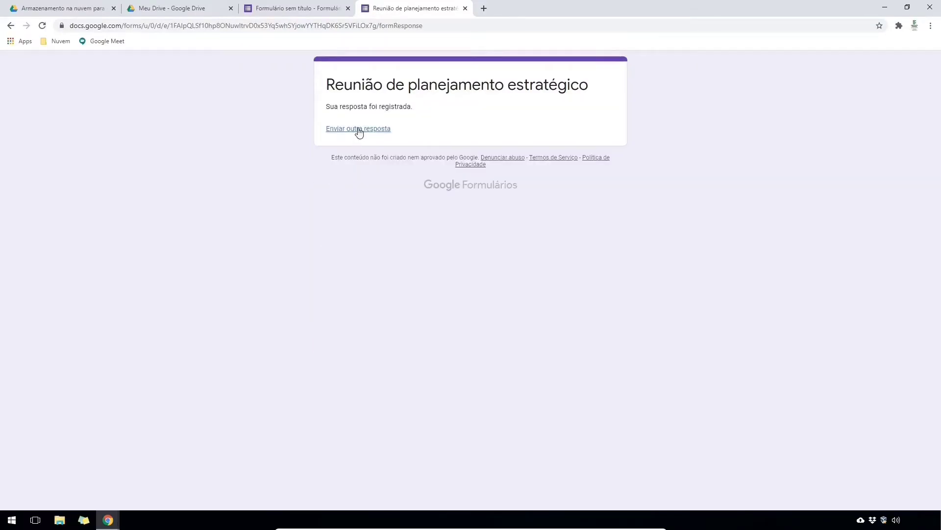
- Submit a third response with Segunda 09:00 checked and return to the form editor
{"action": "left_click", "coordinate": [357, 128]}
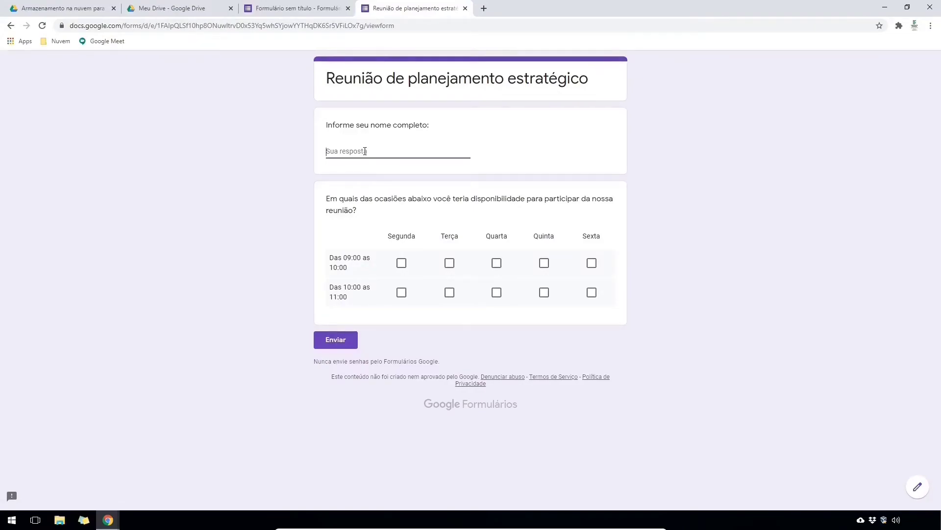
{"action": "left_click", "coordinate": [402, 263]}
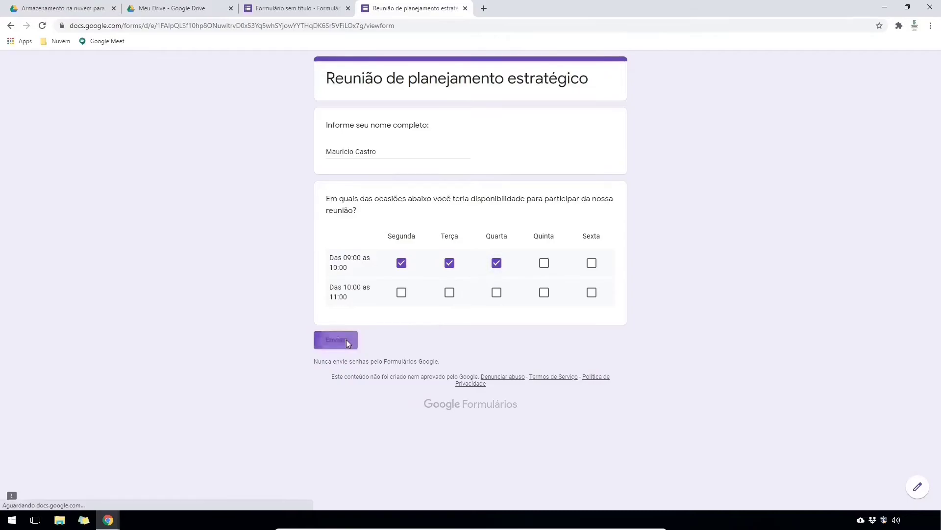
{"action": "left_click", "coordinate": [346, 340]}
{"action": "left_click", "coordinate": [277, 13]}
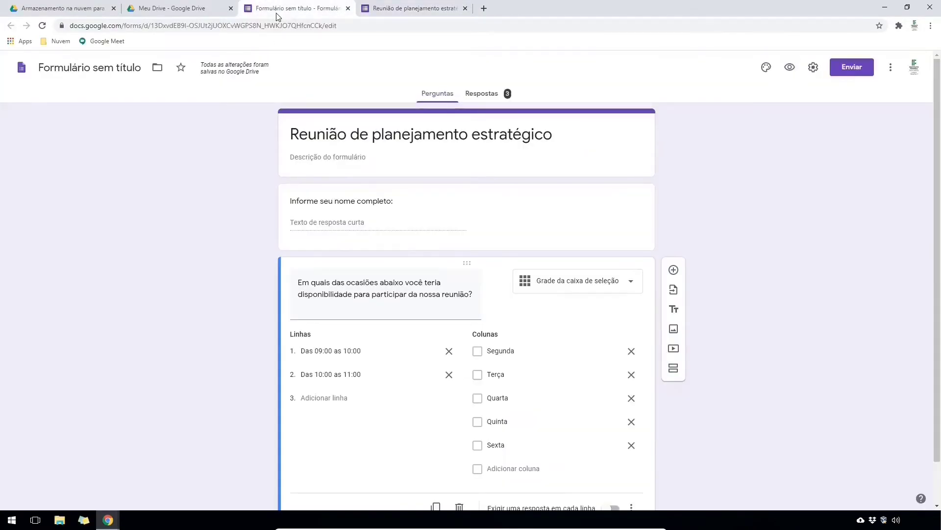
- Open the Respostas tab and scroll through the names and availability chart of the 3 responses
{"action": "left_click", "coordinate": [492, 98]}
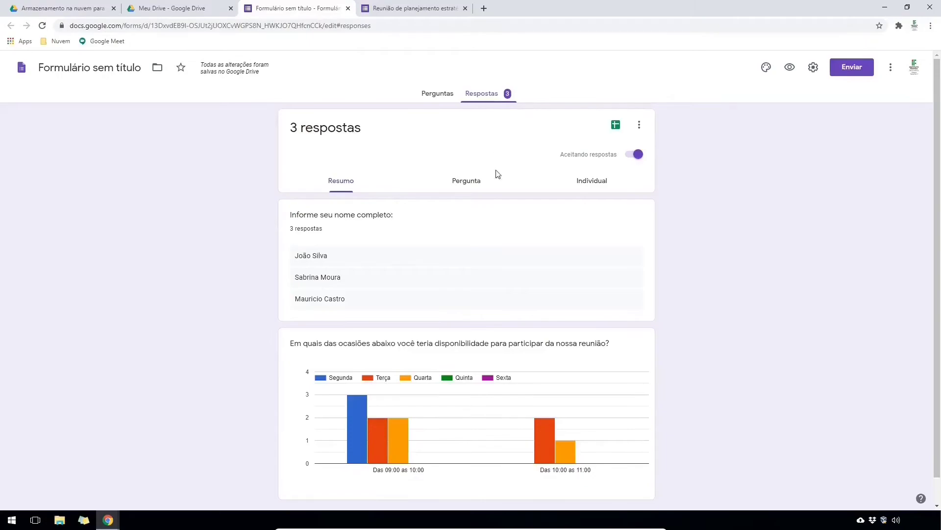
{"action": "scroll", "coordinate": [361, 372], "scroll_direction": "down", "scroll_amount": 1}
{"action": "mouse_move", "coordinate": [358, 427]}
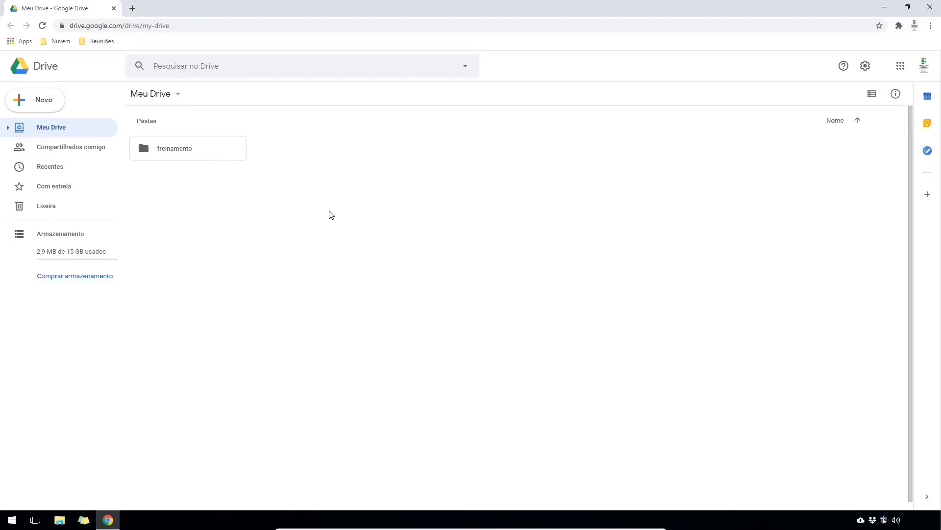
- Create a new Google Drawings file from Drive
{"action": "right_click", "coordinate": [329, 212]}
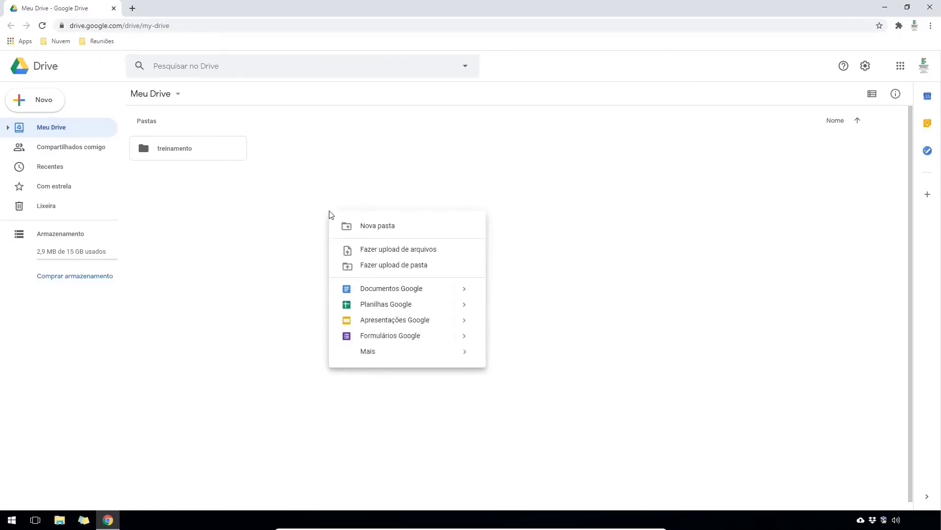
{"action": "mouse_move", "coordinate": [398, 352]}
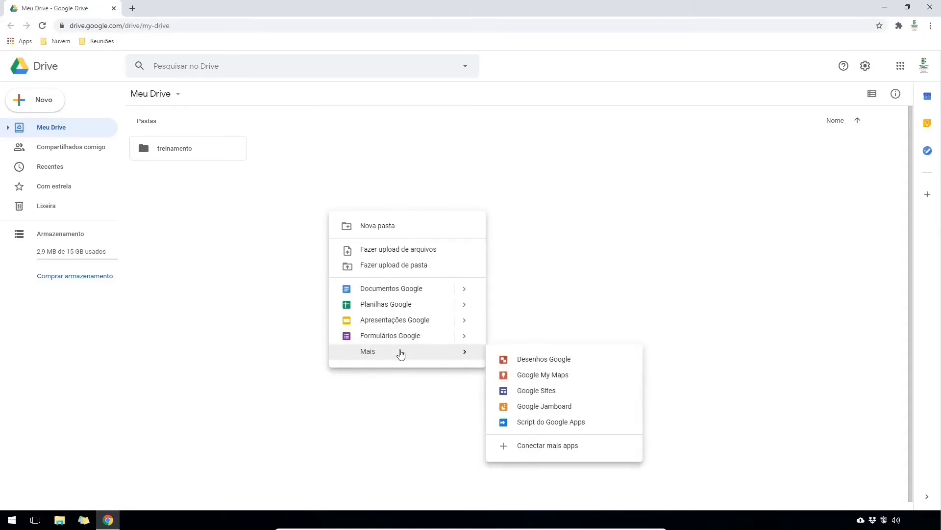
{"action": "left_click", "coordinate": [533, 360]}
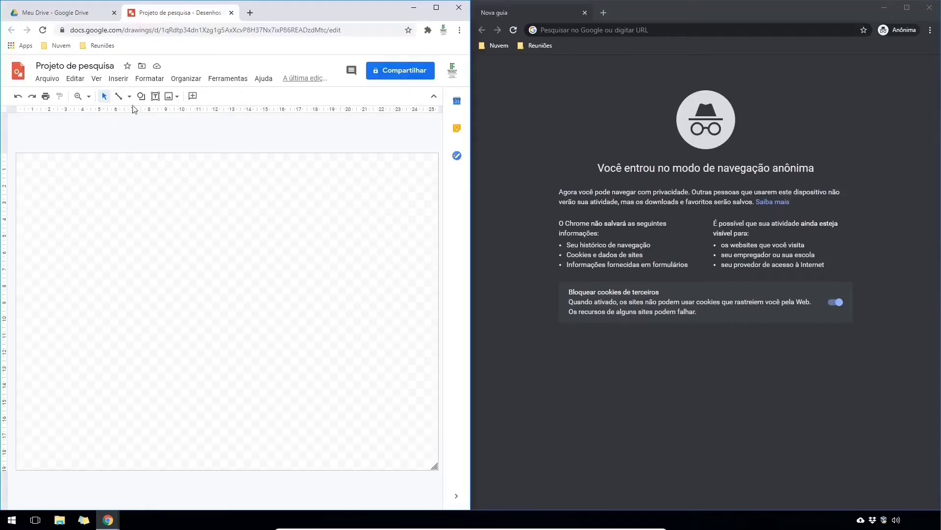
- Add a text box titled 'PROJETO DE PESQUISA' in bold 18 pt
{"action": "left_click", "coordinate": [155, 96]}
{"action": "left_click_drag", "start_coordinate": [143, 188], "coordinate": [304, 214]}
{"action": "type", "text": "P"}
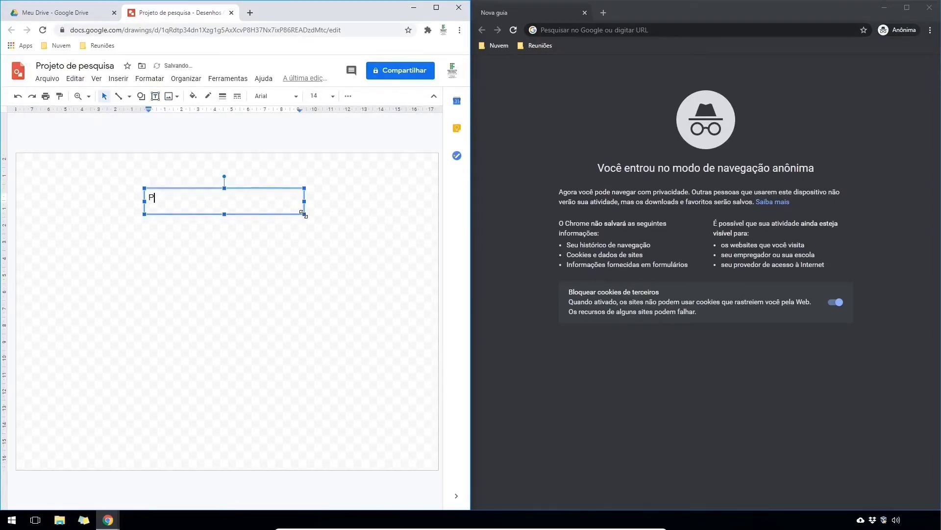
{"action": "type", "text": "ROJETO DE PESQUISA"}
{"action": "key", "text": "ctrl+a"}
{"action": "key", "text": "ctrl+b"}
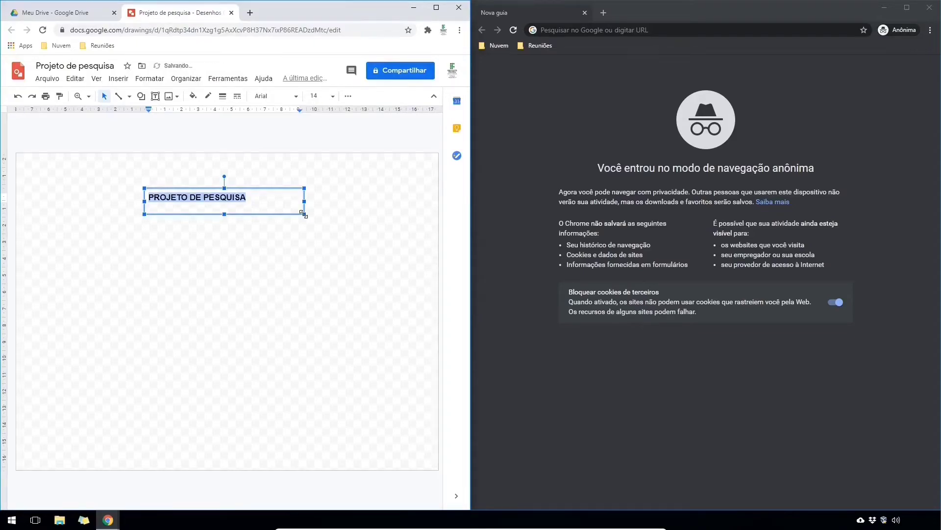
{"action": "left_click", "coordinate": [332, 97]}
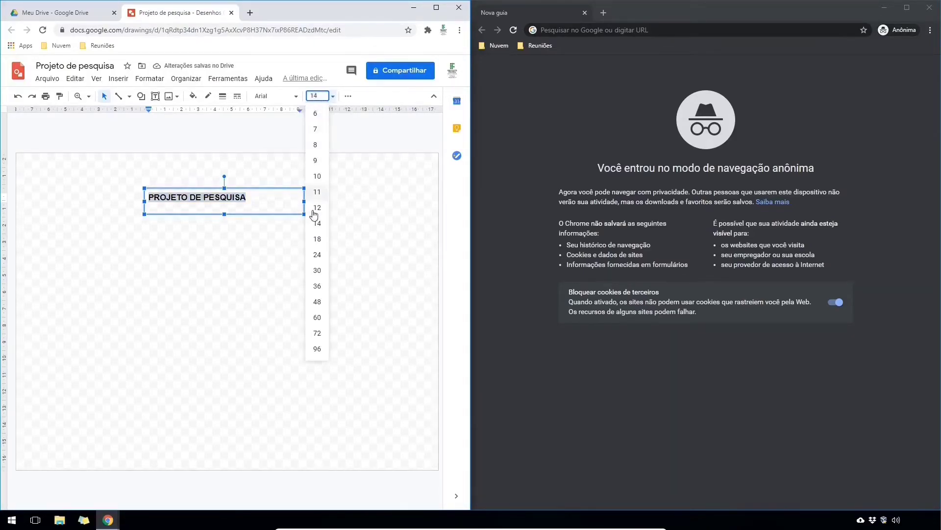
{"action": "left_click", "coordinate": [316, 237]}
{"action": "left_click", "coordinate": [290, 244]}
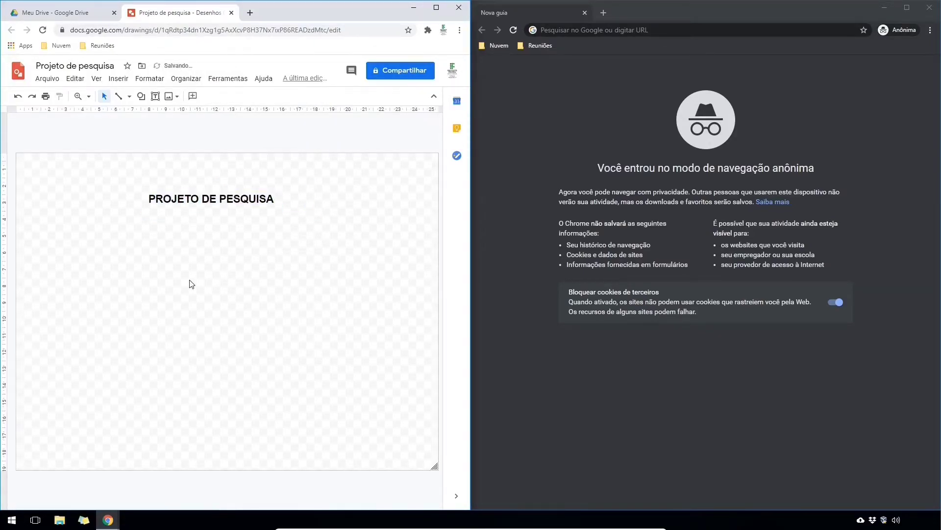
- Draw a rounded rectangle left of centre on the canvas
{"action": "left_click", "coordinate": [141, 96]}
{"action": "mouse_move", "coordinate": [148, 119]}
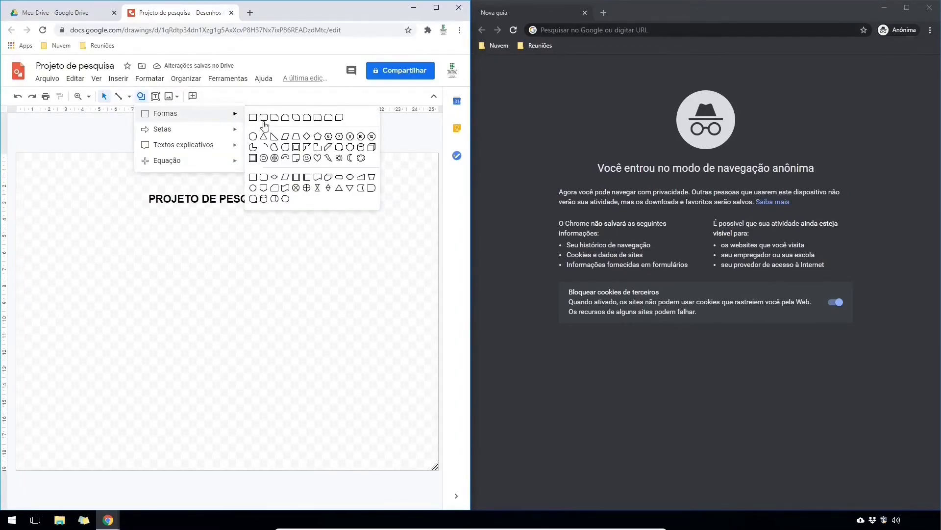
{"action": "left_click", "coordinate": [264, 122]}
{"action": "left_click_drag", "start_coordinate": [104, 253], "coordinate": [179, 304]}
{"action": "left_click", "coordinate": [206, 106]}
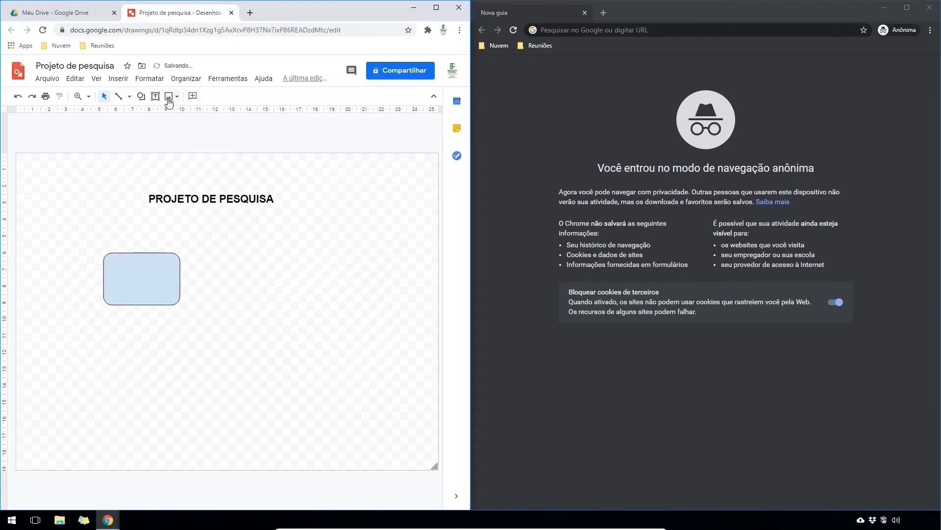
- Draw an arrow leading right from the rectangle's right side
{"action": "left_click", "coordinate": [129, 96]}
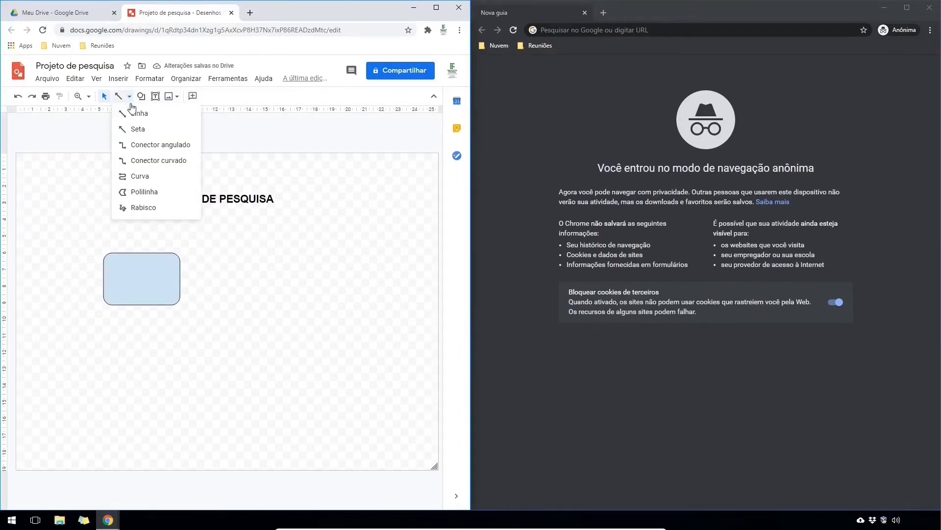
{"action": "left_click", "coordinate": [138, 129]}
{"action": "left_click_drag", "start_coordinate": [180, 278], "coordinate": [253, 279]}
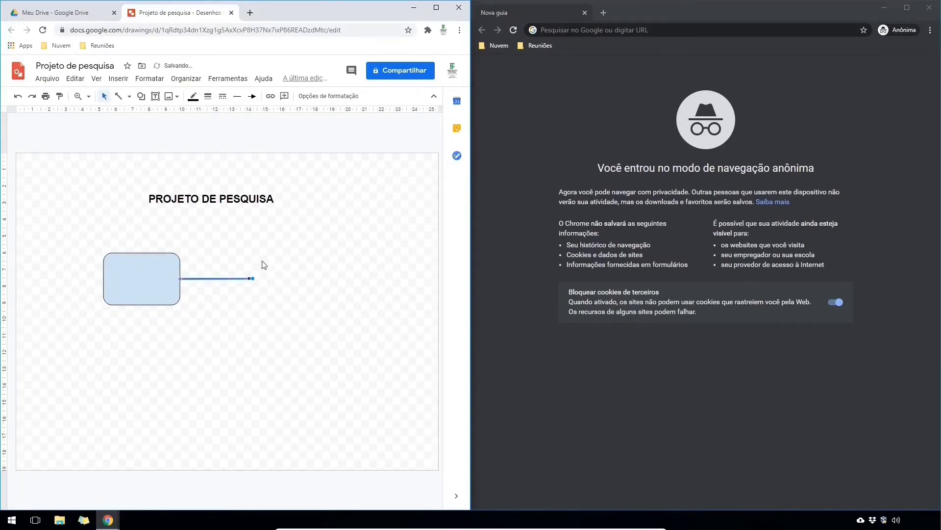
{"action": "left_click", "coordinate": [391, 78]}
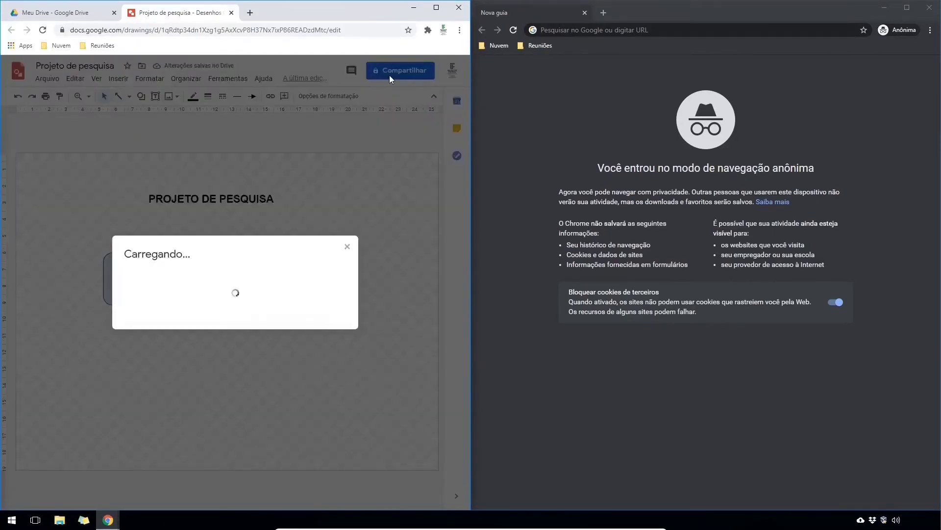
- Make the drawing viewable by anyone with the link and copy that link
{"action": "left_click", "coordinate": [333, 326]}
{"action": "left_click", "coordinate": [198, 365]}
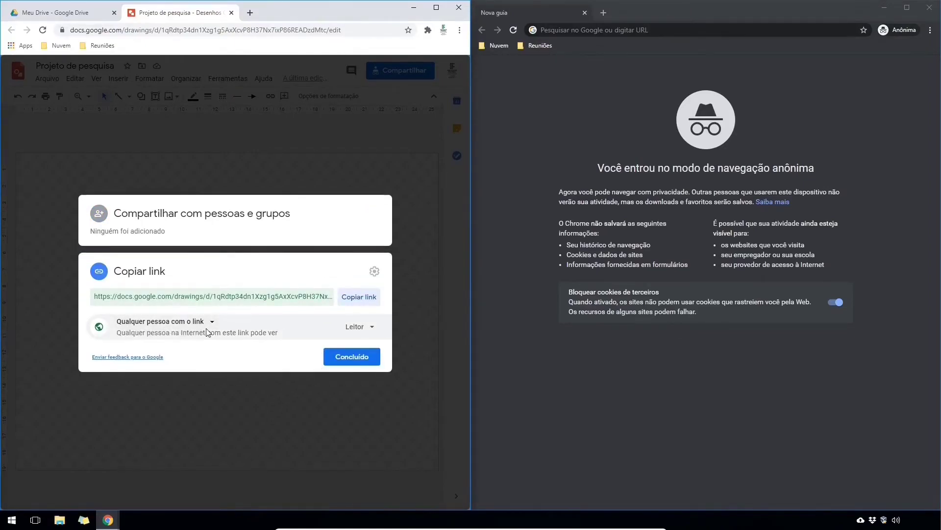
{"action": "left_click", "coordinate": [369, 297]}
{"action": "left_click", "coordinate": [353, 356]}
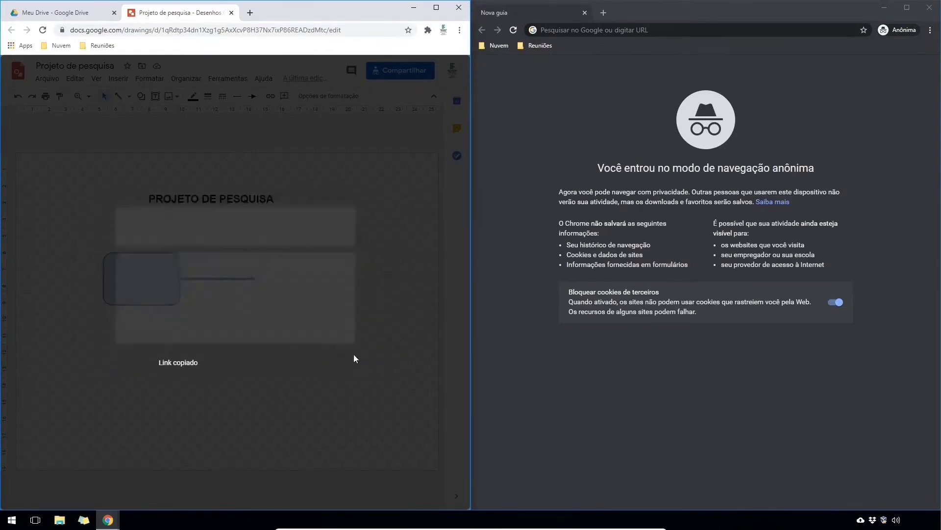
- Load the shared link in the incognito window and label the rectangle FASE 01
{"action": "left_click", "coordinate": [593, 30]}
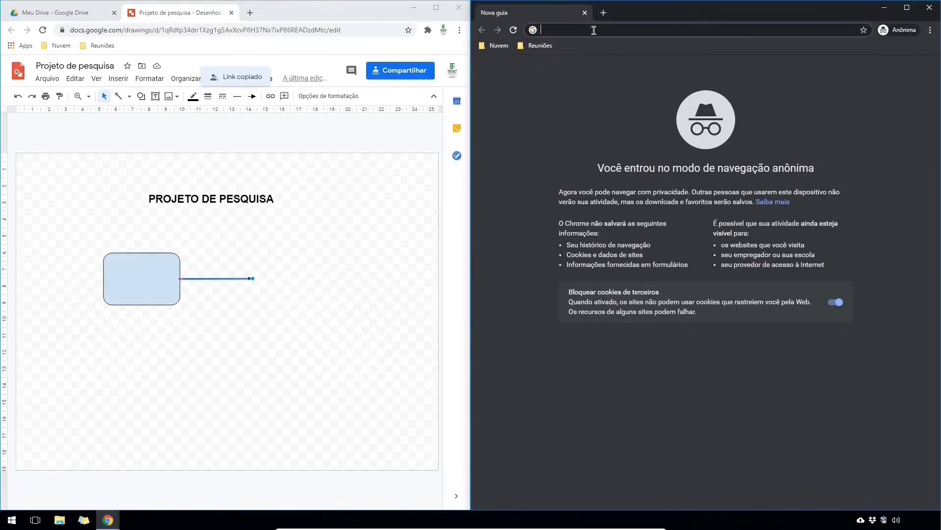
{"action": "key", "text": "Return"}
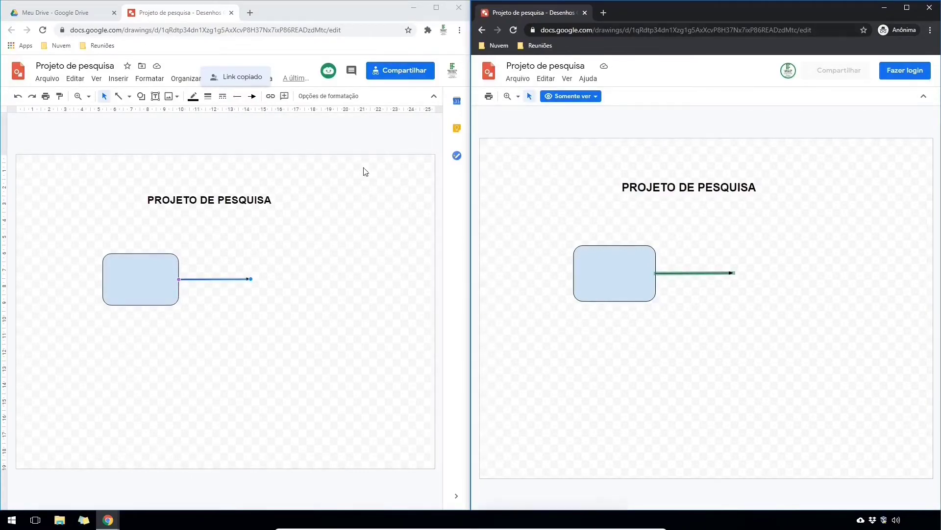
{"action": "left_click", "coordinate": [142, 284]}
{"action": "type", "text": "FASE 01"}
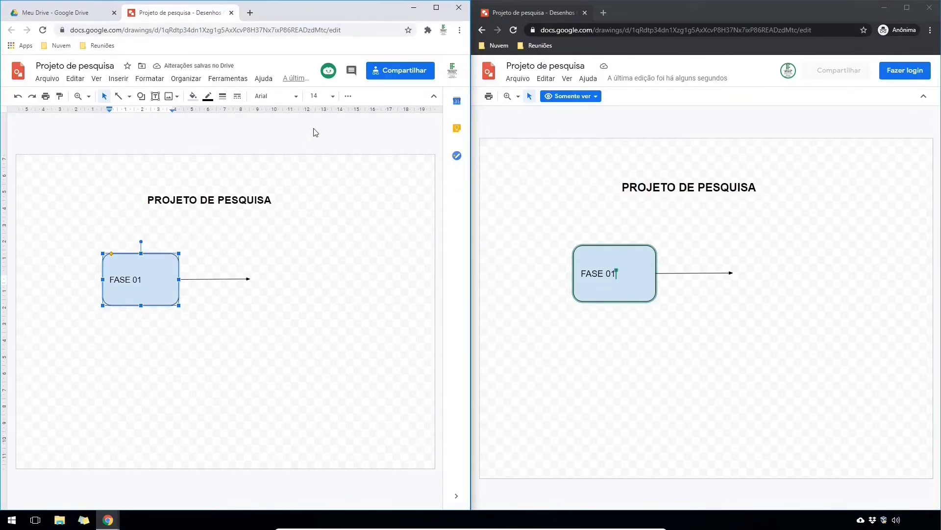
- Centre-align the FASE 01 text
{"action": "left_click", "coordinate": [348, 97]}
{"action": "left_click", "coordinate": [168, 116]}
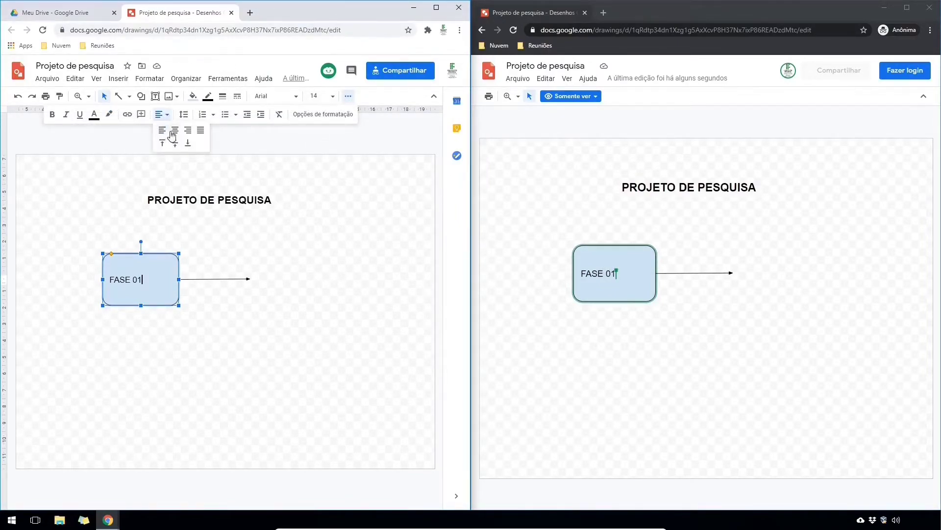
{"action": "left_click", "coordinate": [168, 136]}
{"action": "left_click", "coordinate": [242, 243]}
- Draw a second rounded rectangle at the arrow's tip
{"action": "left_click", "coordinate": [141, 96]}
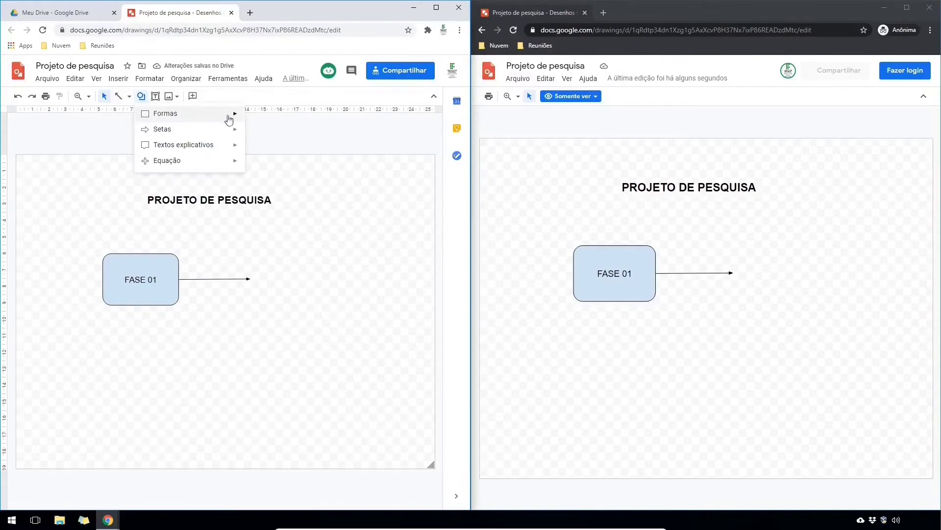
{"action": "mouse_move", "coordinate": [235, 116]}
{"action": "left_click", "coordinate": [330, 118]}
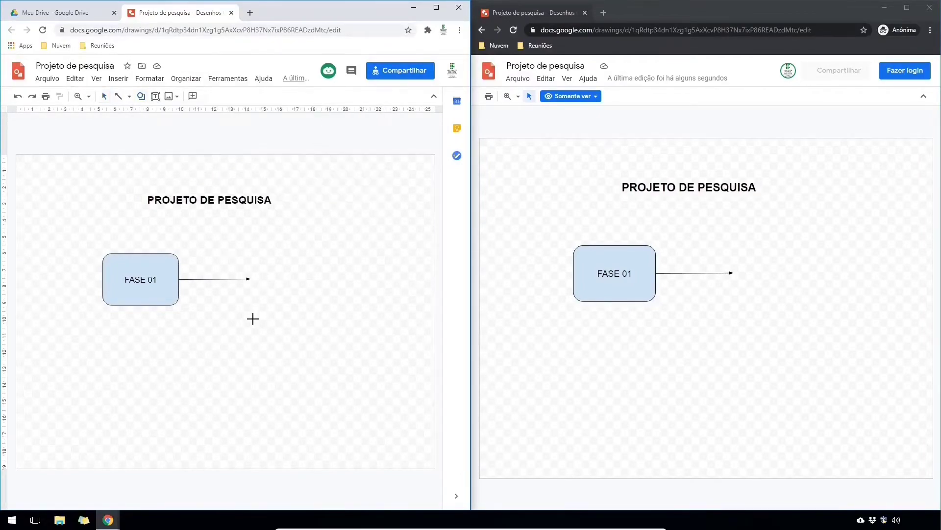
{"action": "mouse_move", "coordinate": [254, 309]}
{"action": "left_mouse_down"}
{"action": "mouse_move", "coordinate": [325, 248]}
{"action": "mouse_move", "coordinate": [331, 257]}
{"action": "left_mouse_up"}
- Label the new box FASE 02, centred in bold italic, then go back to Meu Drive
{"action": "double_click", "coordinate": [299, 283]}
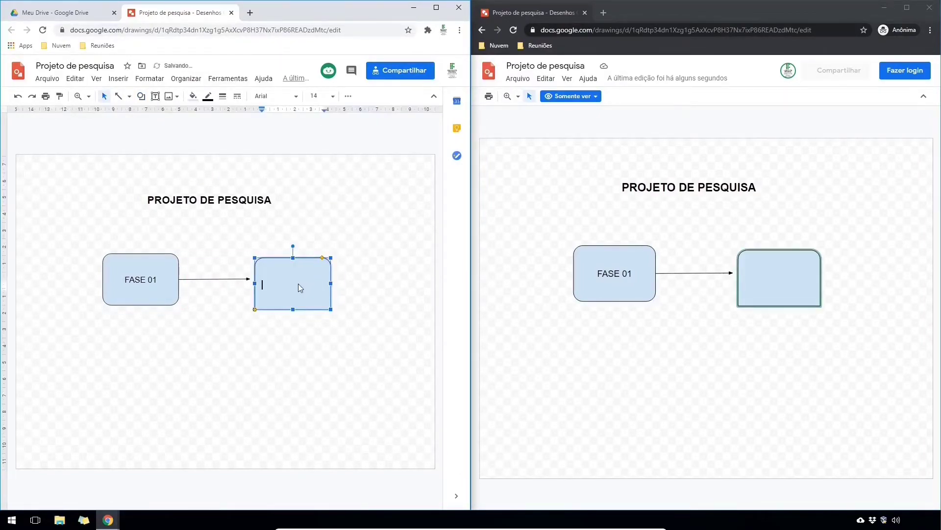
{"action": "type", "text": "FASE 02"}
{"action": "key", "text": "ctrl+a"}
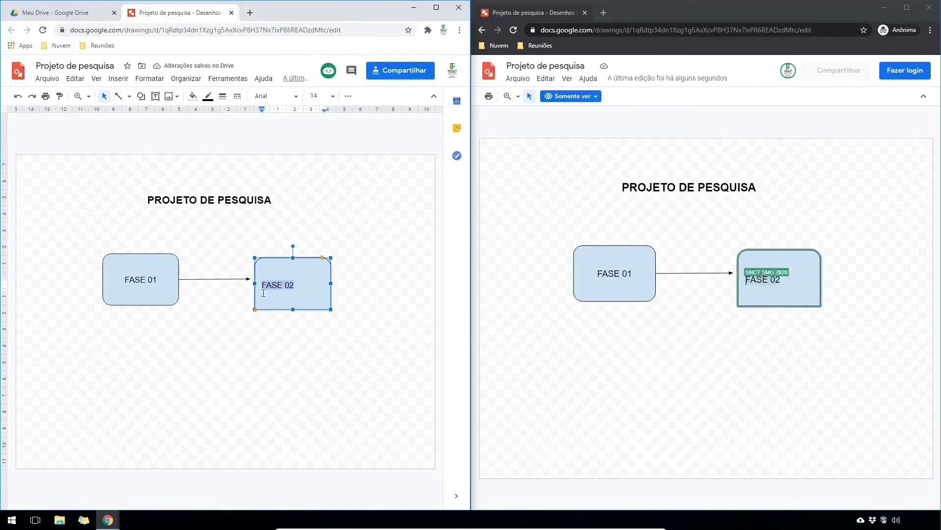
{"action": "left_click", "coordinate": [348, 96]}
{"action": "left_click", "coordinate": [163, 114]}
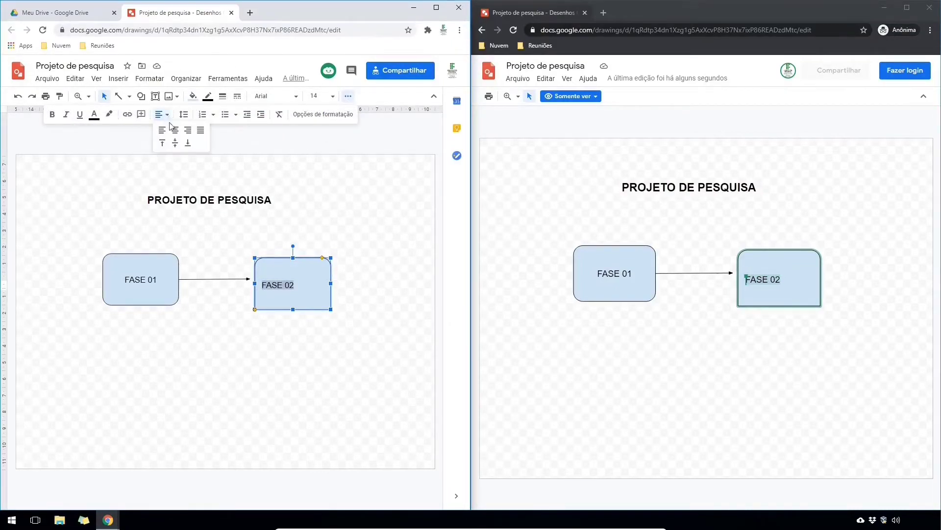
{"action": "left_click", "coordinate": [171, 130]}
{"action": "left_click", "coordinate": [67, 114]}
{"action": "left_click", "coordinate": [52, 114]}
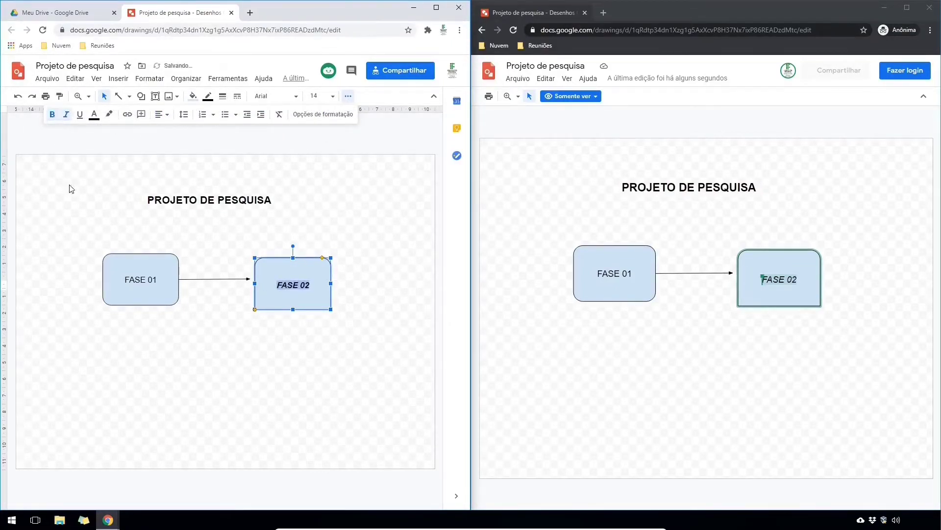
{"action": "left_click", "coordinate": [154, 343]}
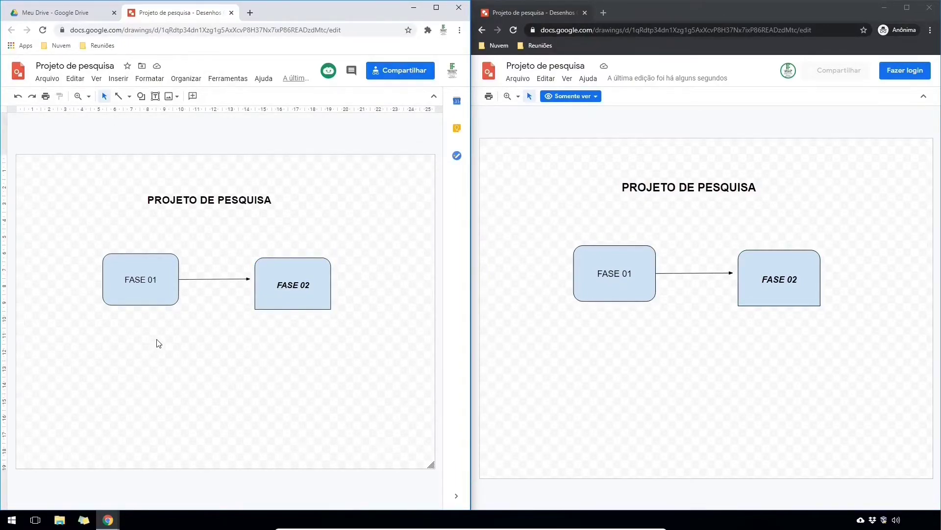
{"action": "left_click", "coordinate": [64, 11]}
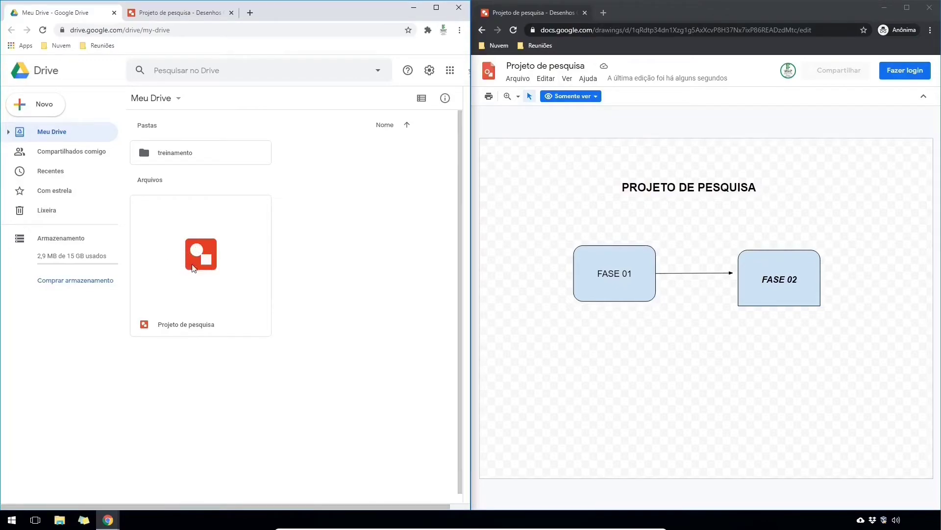
- Return to the Projeto de pesquisa drawing and view its Arquivo download formats
{"action": "left_click", "coordinate": [198, 16]}
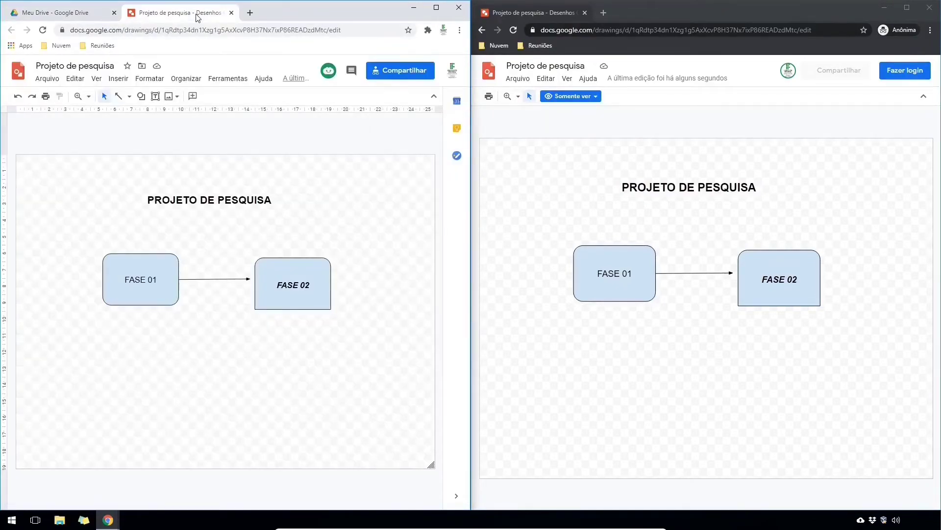
{"action": "left_click", "coordinate": [45, 80]}
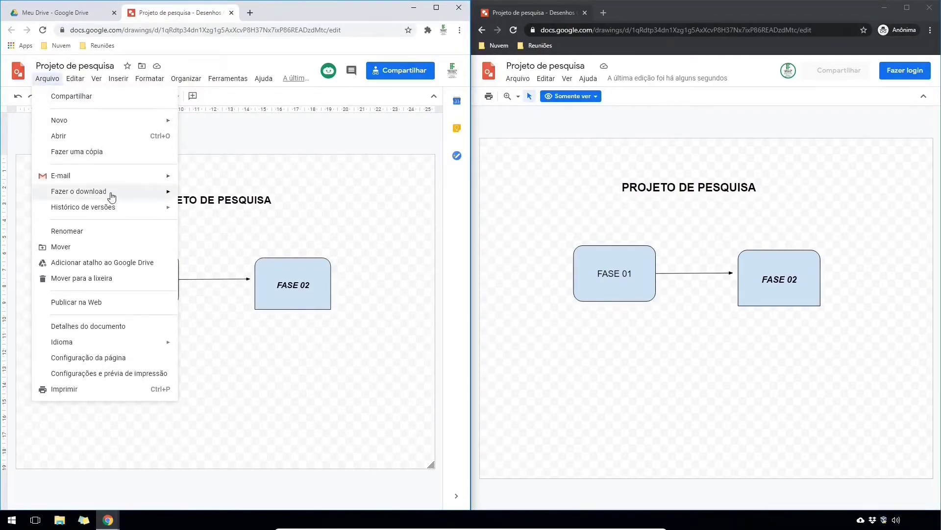
{"action": "mouse_move", "coordinate": [172, 194]}
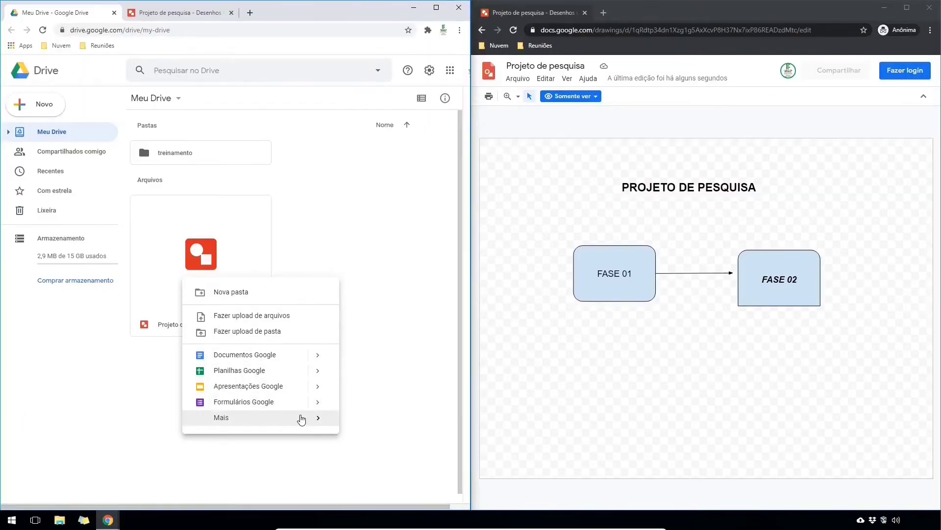
- Create a new Jamboard jam and rename it 'Projeto de pesquisa'
{"action": "mouse_move", "coordinate": [301, 418]}
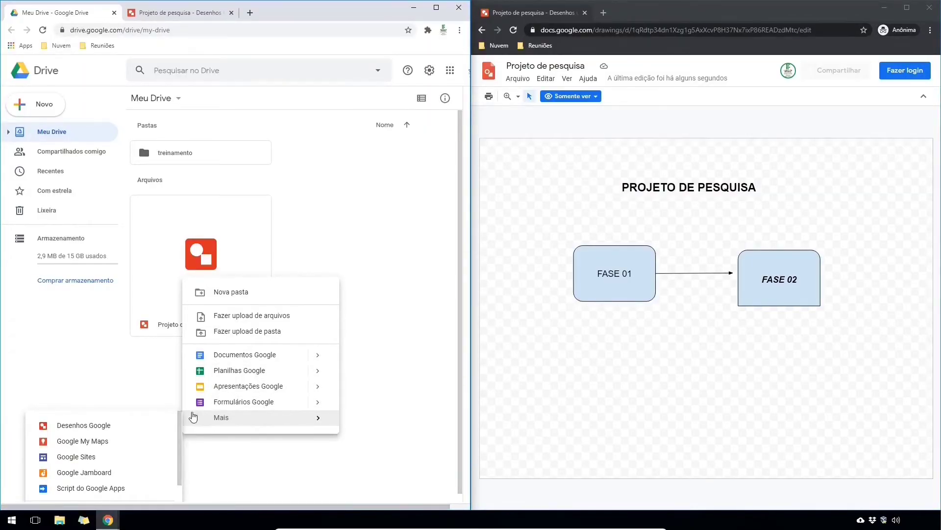
{"action": "left_click", "coordinate": [99, 473]}
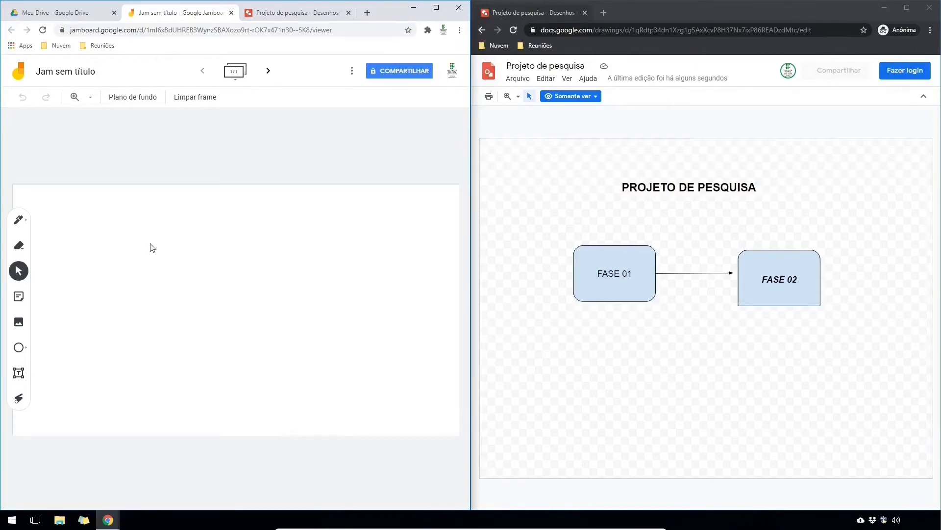
{"action": "left_click", "coordinate": [93, 72]}
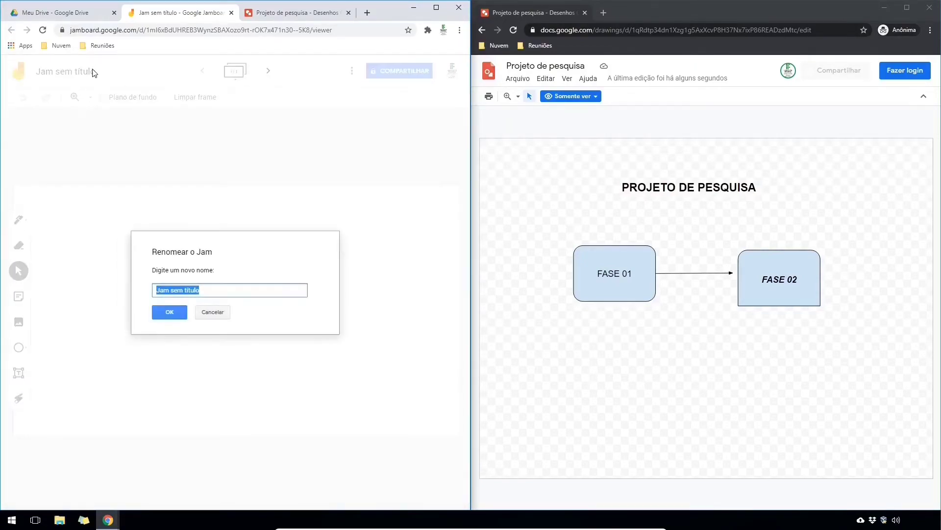
{"action": "key", "text": "BackSpace"}
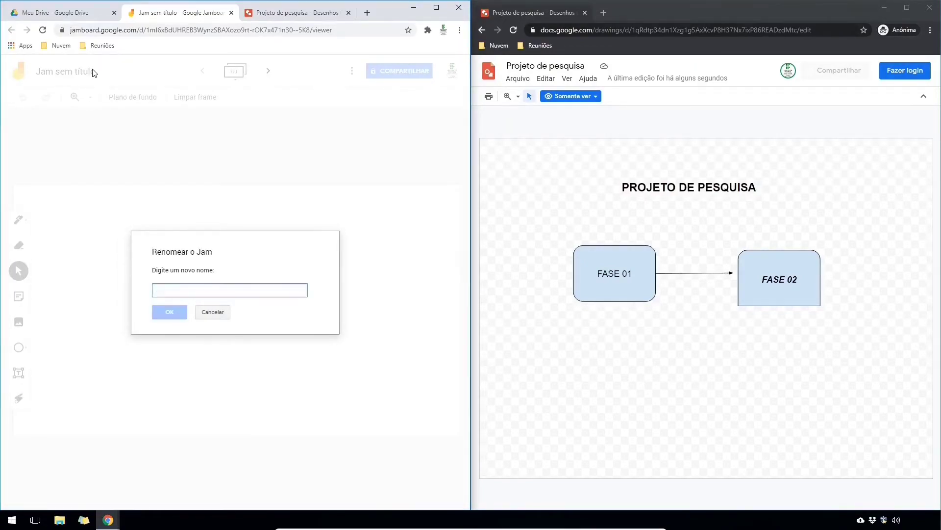
{"action": "type", "text": "Projeto de"}
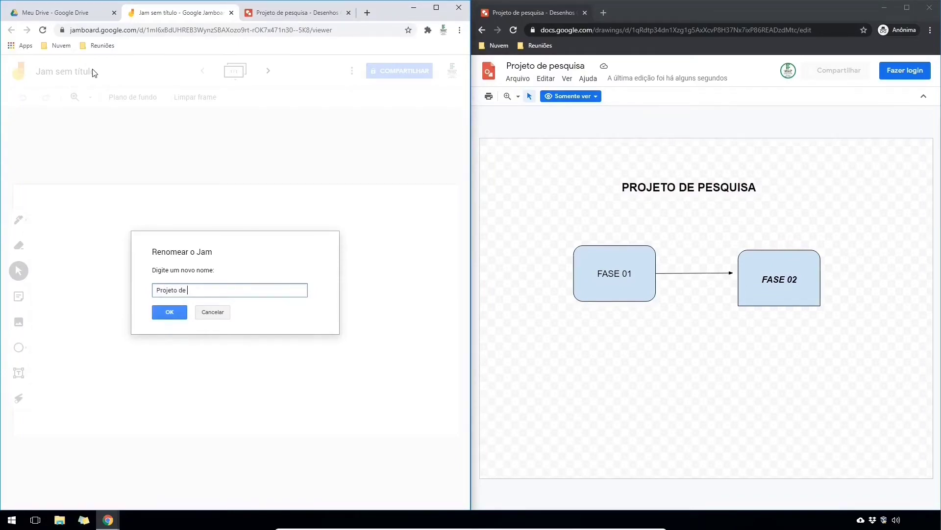
{"action": "type", "text": " pesquisa"}
{"action": "key", "text": "Return"}
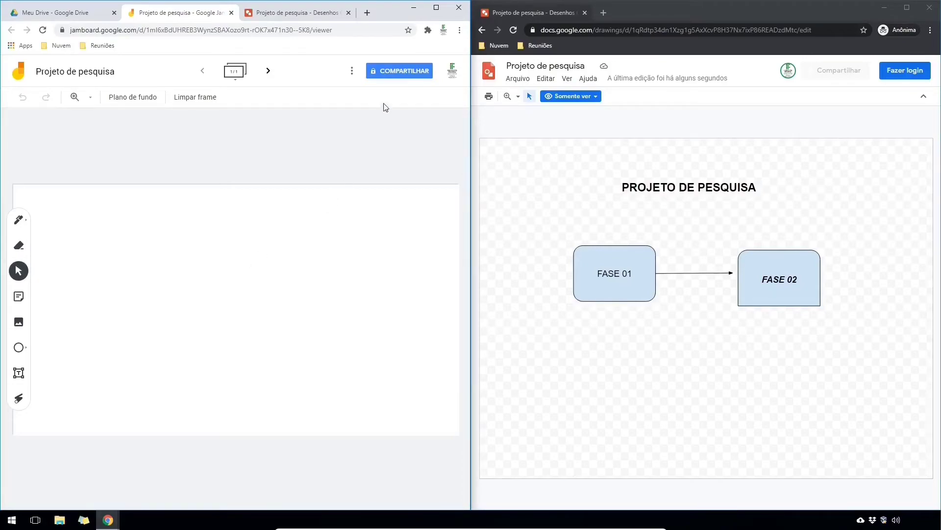
- Share the jam so anyone with the link can view, and copy the link
{"action": "left_click", "coordinate": [397, 71]}
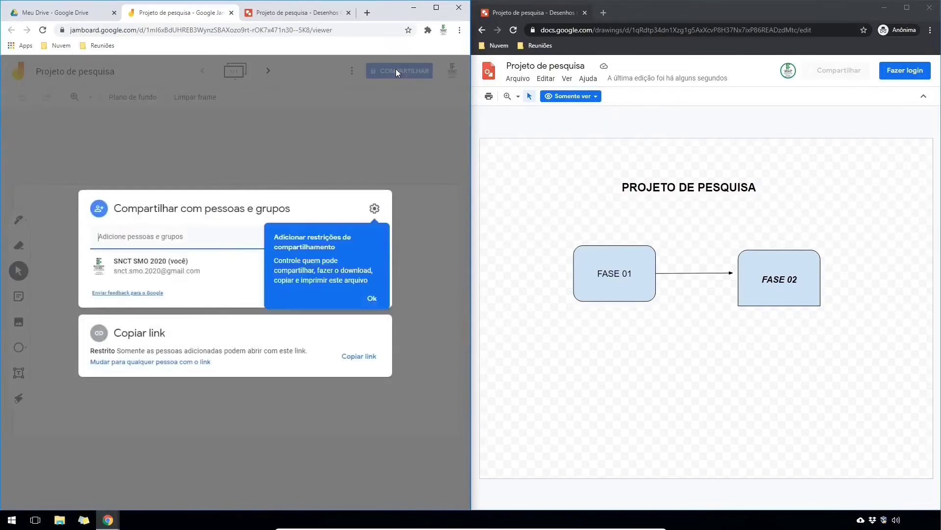
{"action": "left_click", "coordinate": [371, 300]}
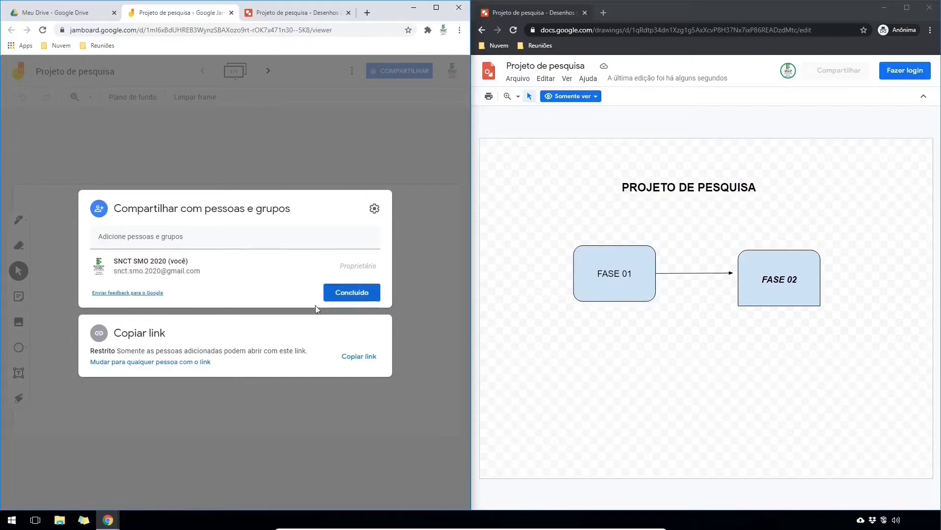
{"action": "left_click", "coordinate": [183, 362]}
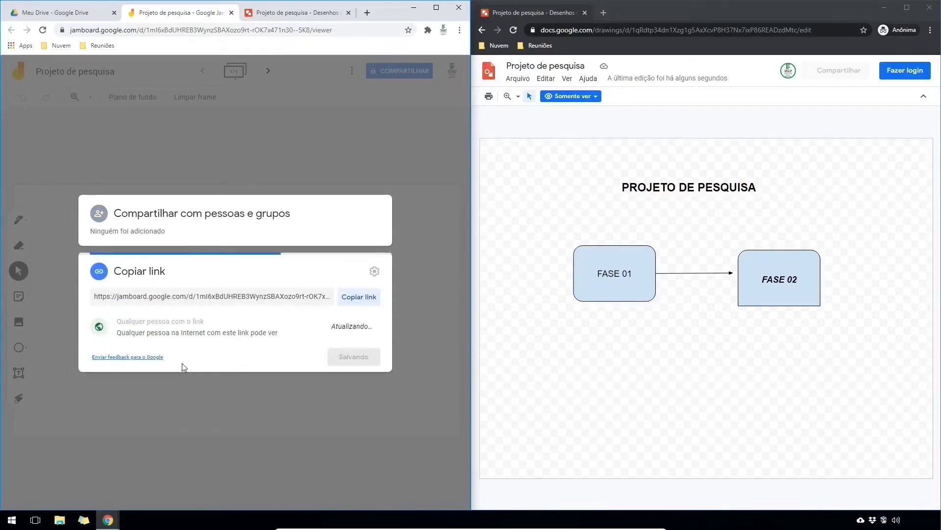
{"action": "left_click", "coordinate": [353, 304]}
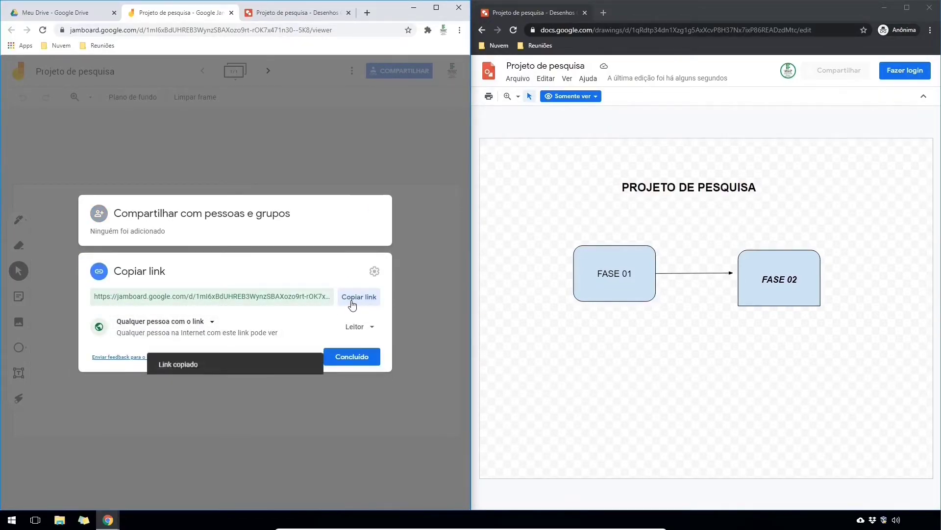
{"action": "left_click", "coordinate": [350, 357]}
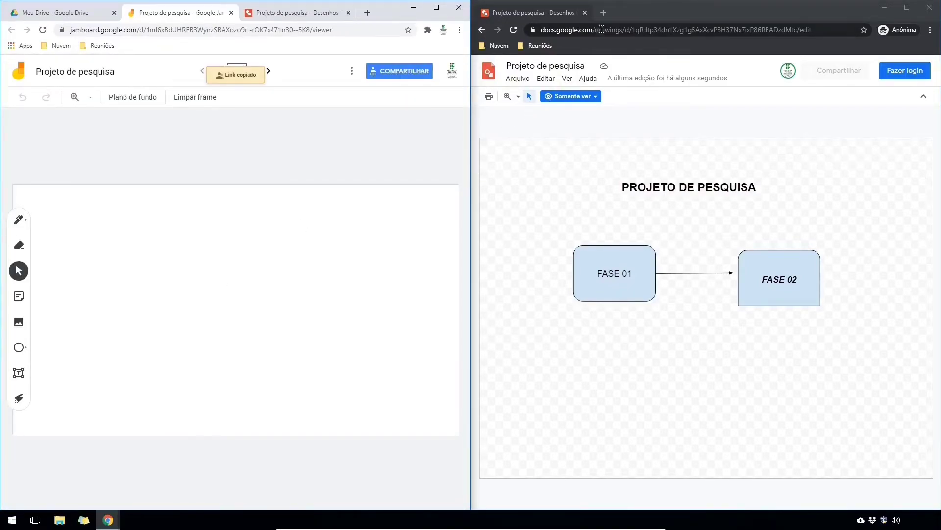
- Load the copied jam link in a new anonymous-window tab, then return to the editor
{"action": "left_click", "coordinate": [604, 13]}
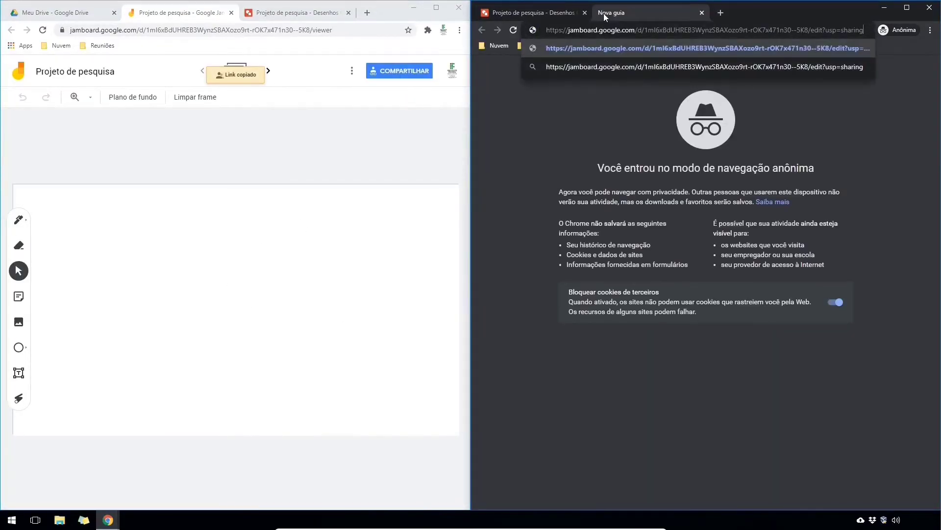
{"action": "key", "text": "Return"}
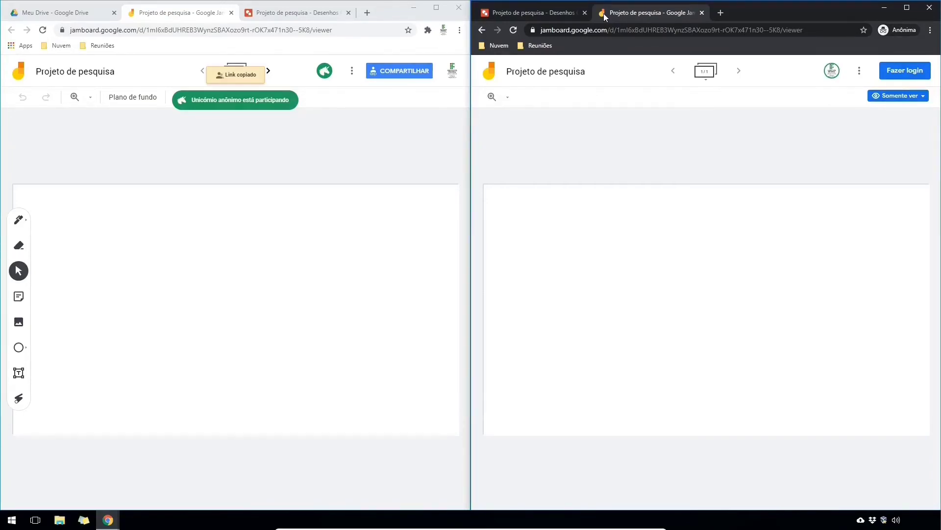
{"action": "left_click", "coordinate": [152, 227]}
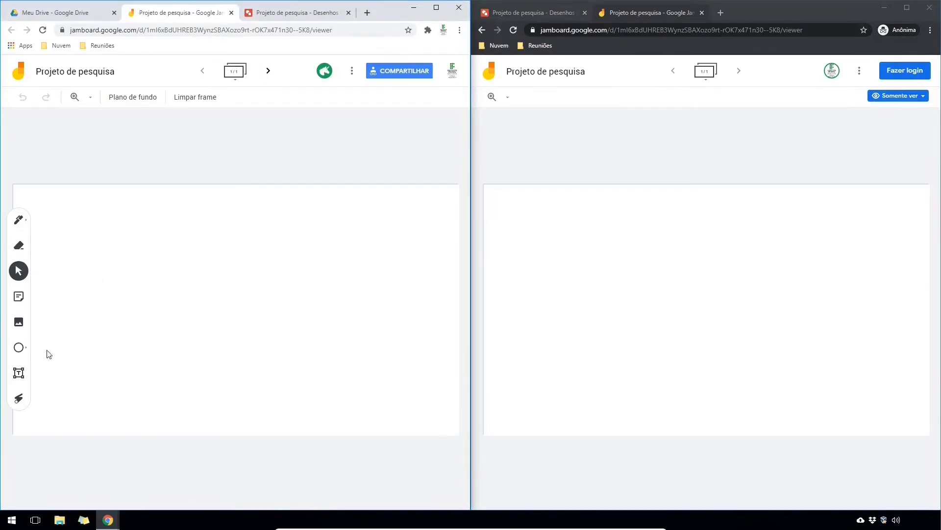
- Add a 'projeto de pesquisa' title text box, widened to one line and tilted slightly
{"action": "left_click", "coordinate": [19, 373]}
{"action": "left_click", "coordinate": [158, 225]}
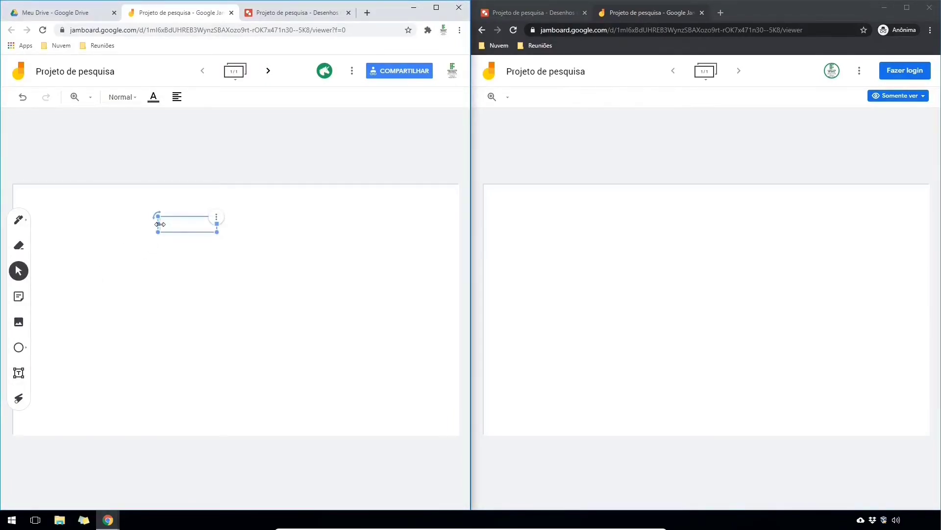
{"action": "type", "text": "projeto de pesquisa"}
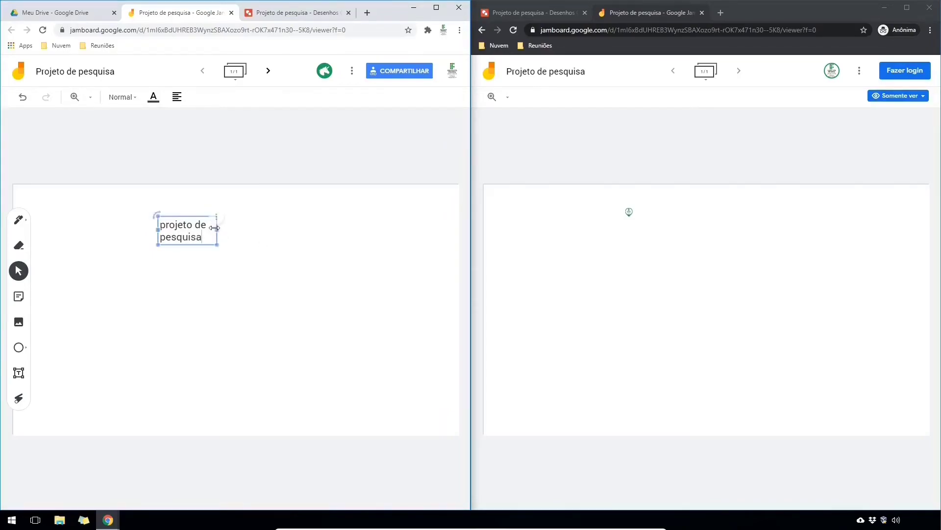
{"action": "left_click_drag", "start_coordinate": [216, 225], "coordinate": [282, 228]}
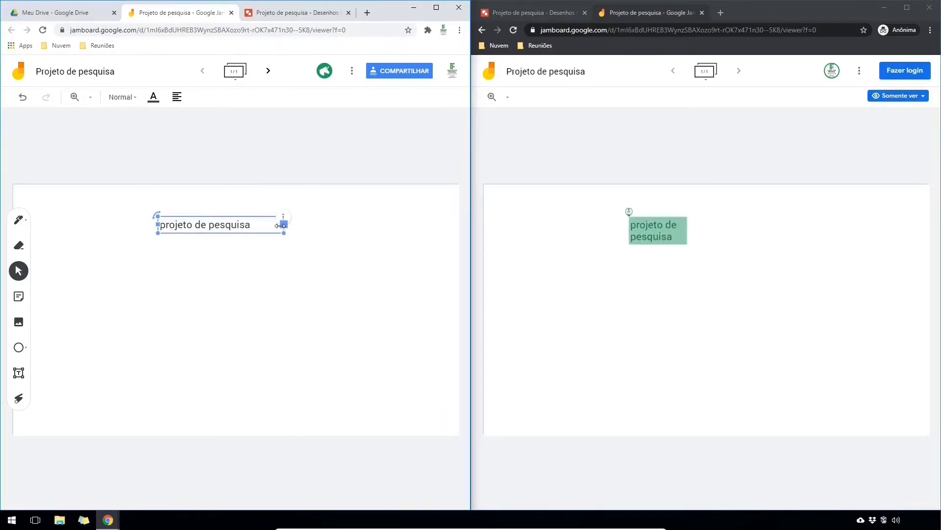
{"action": "left_click_drag", "start_coordinate": [154, 214], "coordinate": [150, 225]}
{"action": "left_click", "coordinate": [124, 308]}
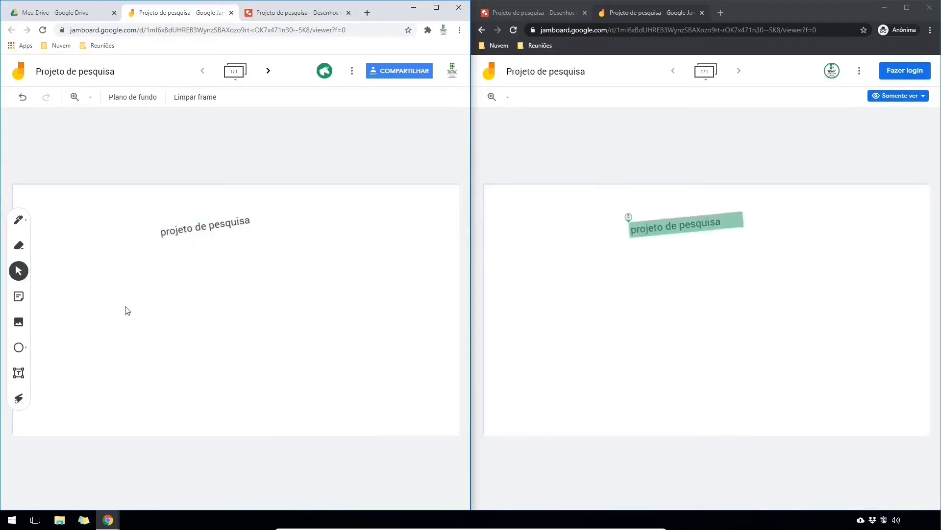
- Add a green 'FASE 01' sticky note, move it below the title and enlarge it
{"action": "left_click", "coordinate": [18, 296]}
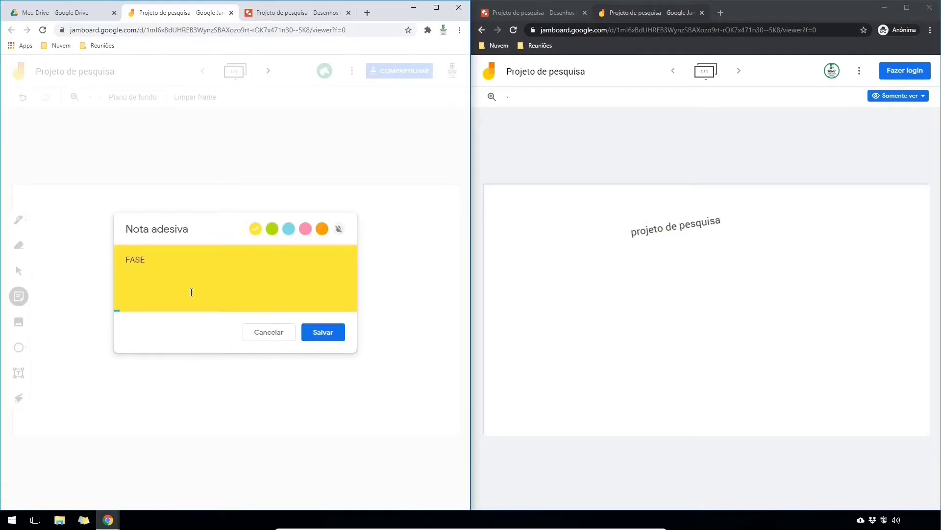
{"action": "left_click", "coordinate": [273, 229]}
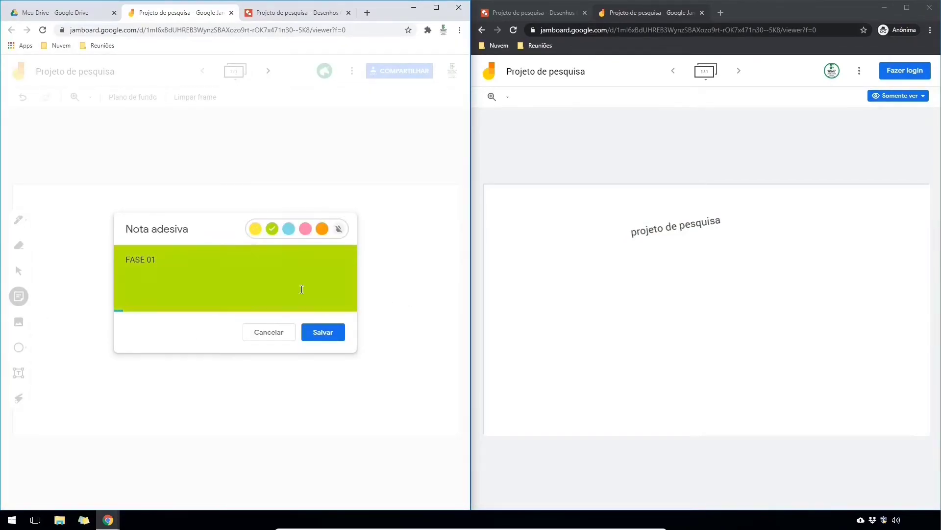
{"action": "left_click", "coordinate": [323, 332]}
{"action": "left_click", "coordinate": [269, 332]}
{"action": "left_click_drag", "start_coordinate": [103, 228], "coordinate": [187, 275]}
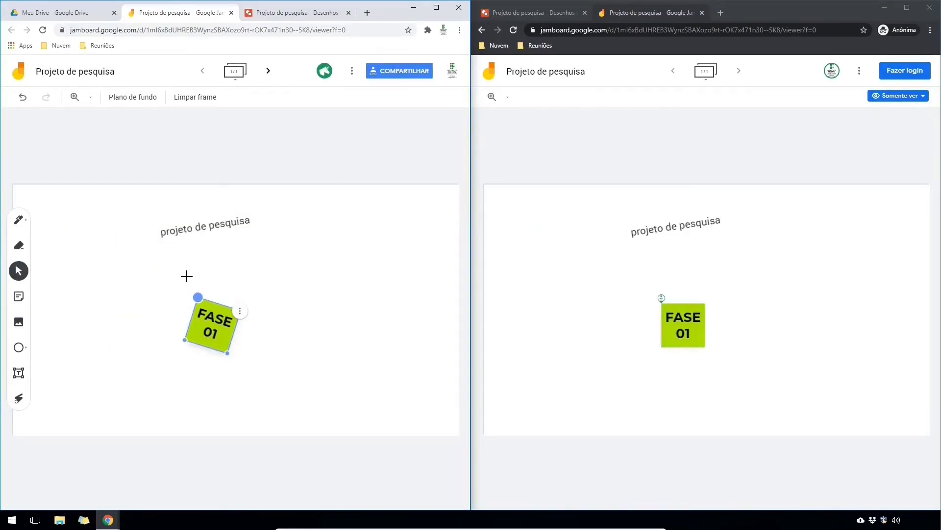
{"action": "left_click_drag", "start_coordinate": [227, 353], "coordinate": [240, 371]}
{"action": "left_click", "coordinate": [362, 368]}
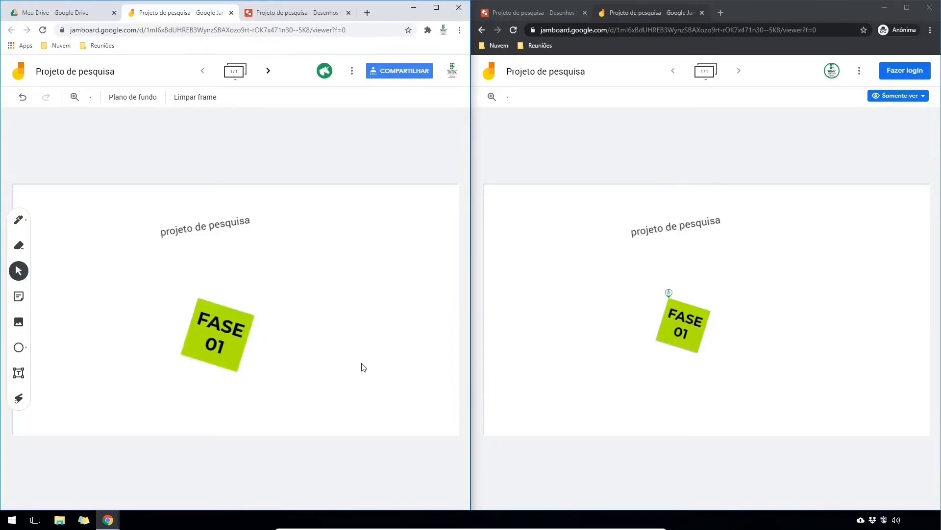
- Create frame 2 and change its background to grid, then to lined paper
{"action": "left_click", "coordinate": [267, 72]}
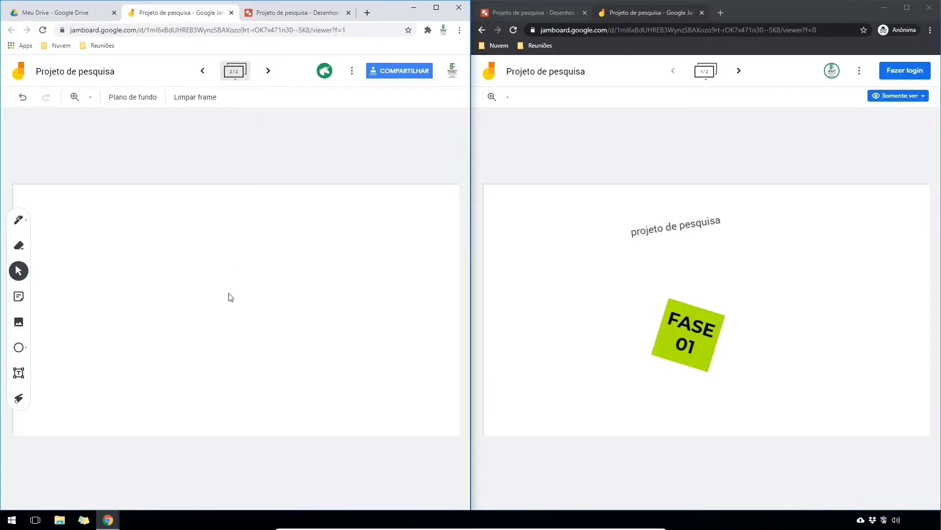
{"action": "left_click", "coordinate": [739, 70]}
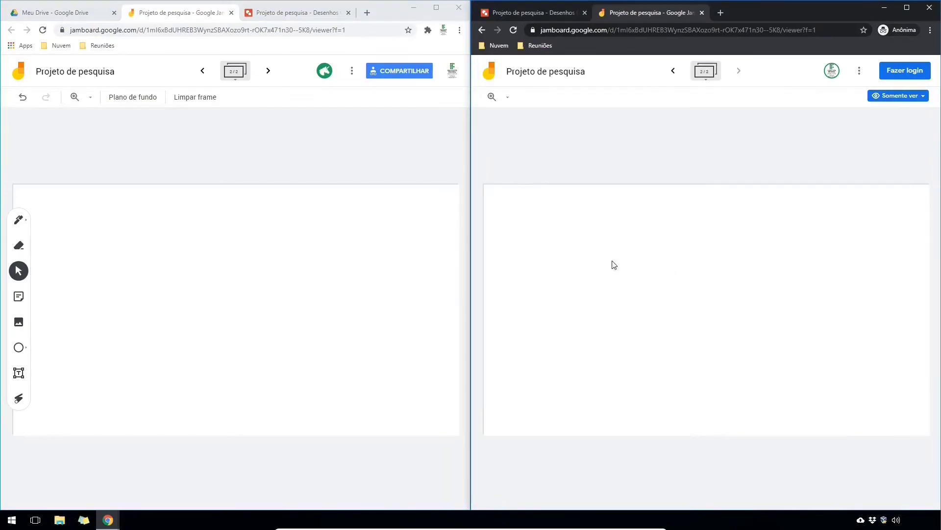
{"action": "left_click", "coordinate": [142, 98]}
{"action": "left_click", "coordinate": [185, 119]}
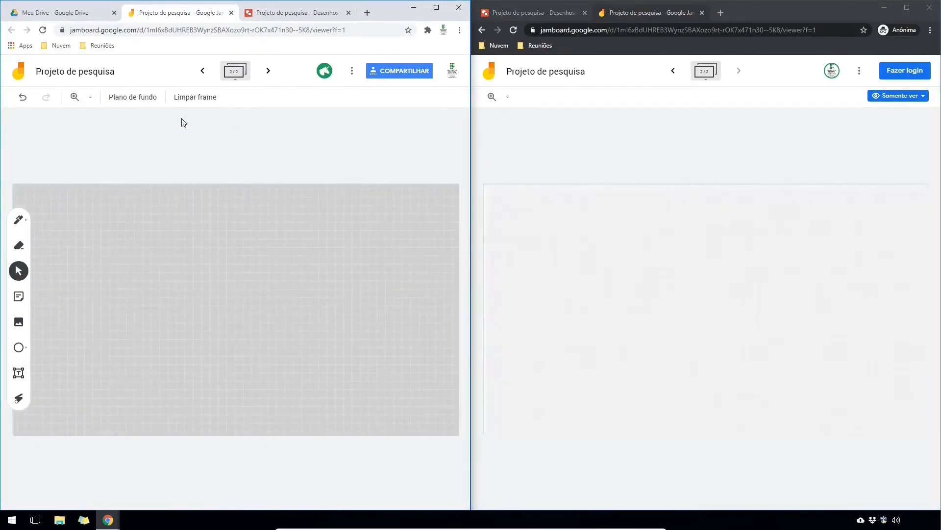
{"action": "left_click", "coordinate": [137, 101]}
{"action": "left_click", "coordinate": [150, 123]}
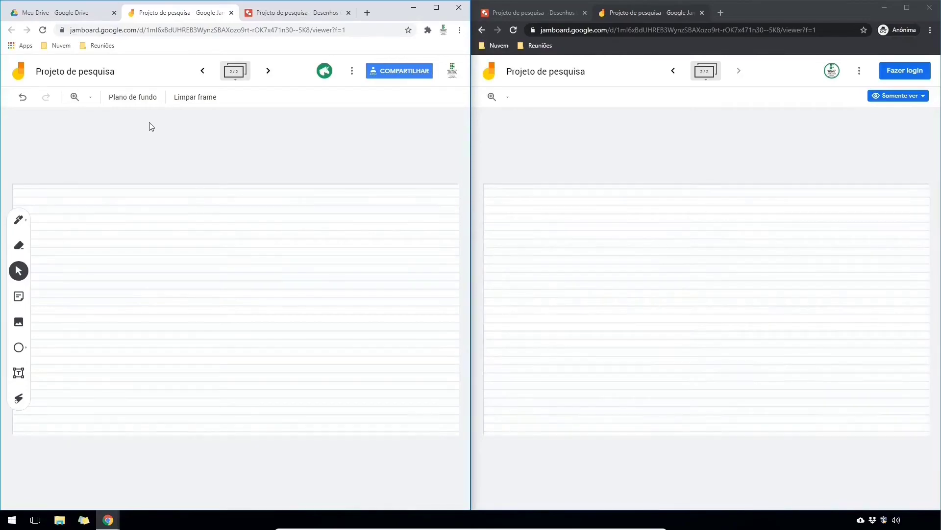
- Add a 'CONCLUSÃO' text box on frame 2, widened to fit one line
{"action": "left_click", "coordinate": [19, 373]}
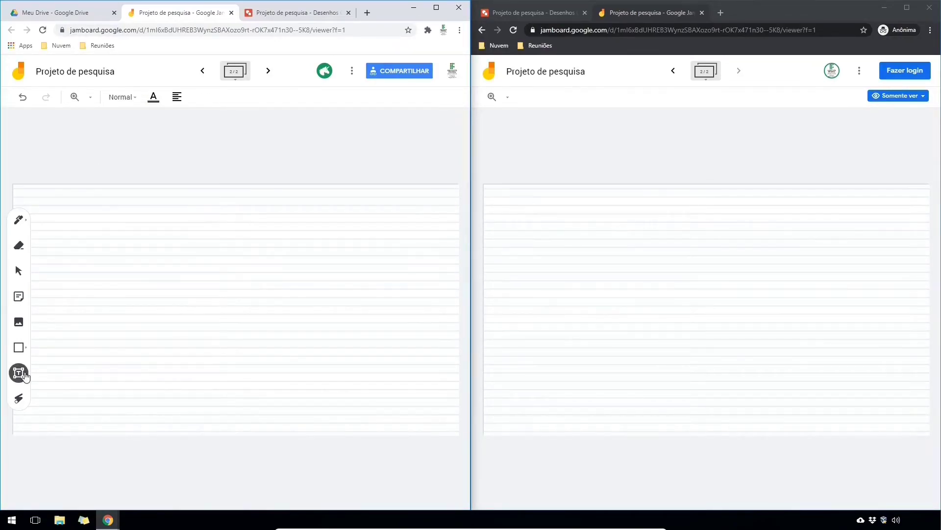
{"action": "left_click", "coordinate": [146, 213]}
{"action": "type", "text": "CONCLUSÃO"}
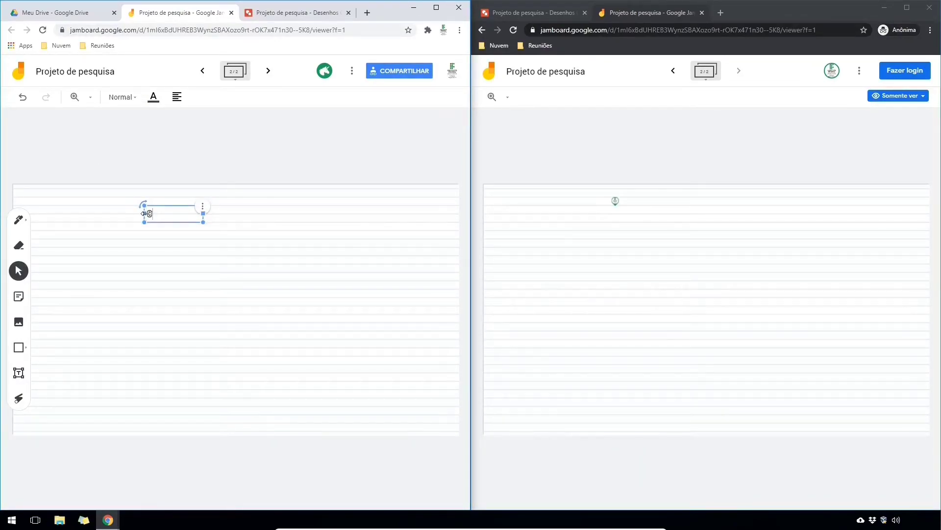
{"action": "left_click_drag", "start_coordinate": [203, 219], "coordinate": [271, 212]}
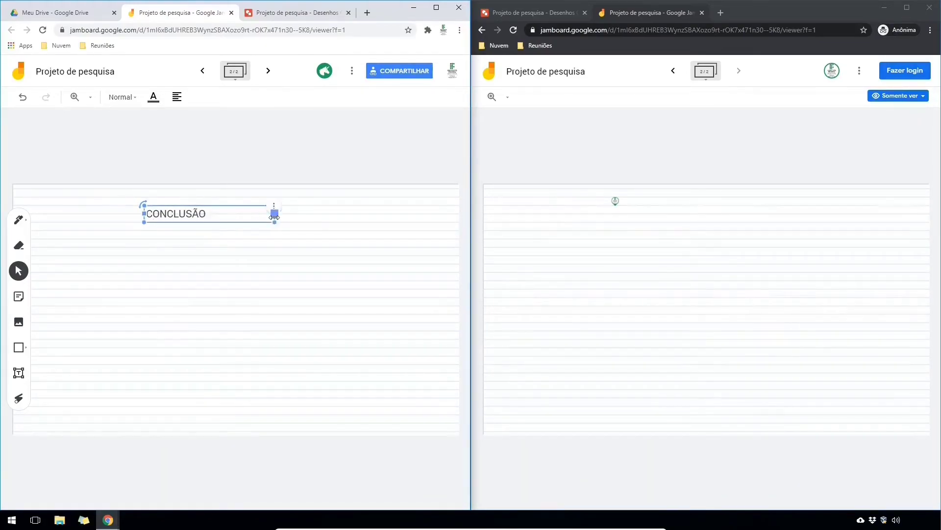
{"action": "left_click", "coordinate": [217, 220]}
- Clear the frame, glance at the extra jam actions, then move to the Google Drive tab
{"action": "left_click", "coordinate": [208, 98]}
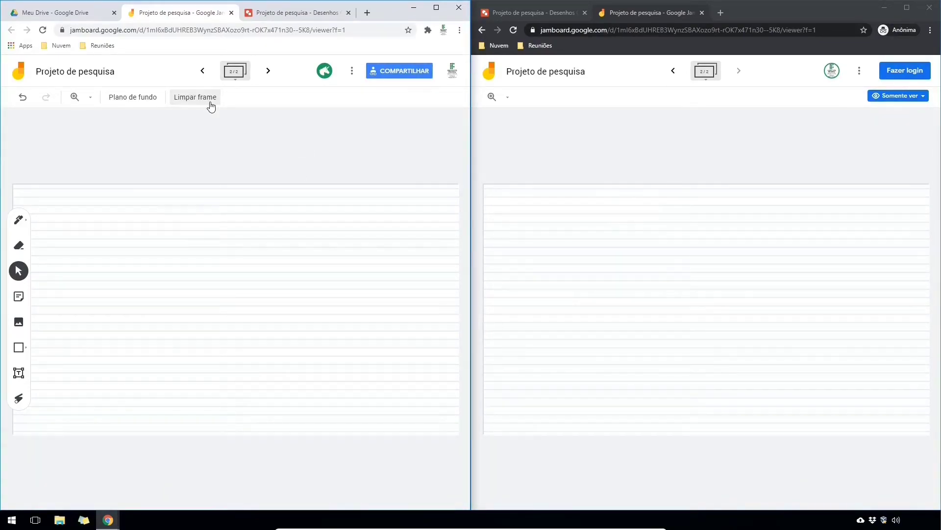
{"action": "left_click", "coordinate": [353, 74]}
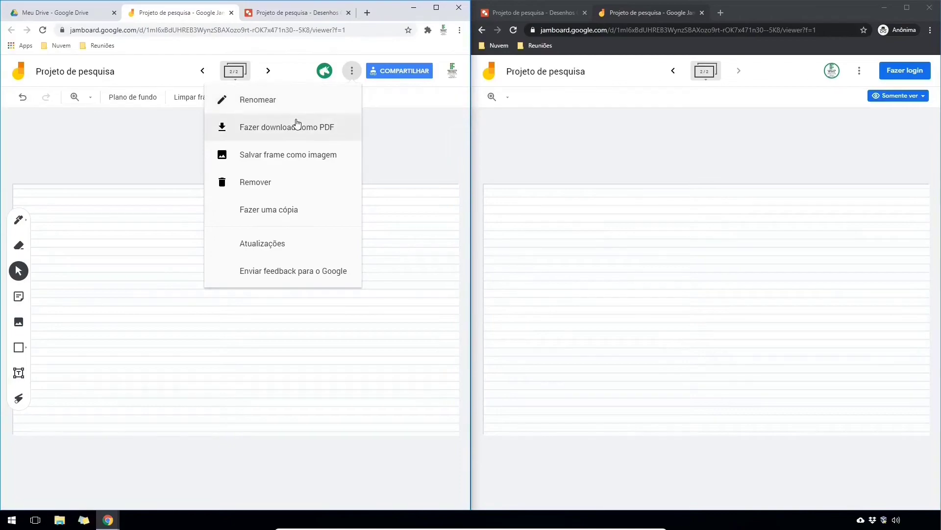
{"action": "left_click", "coordinate": [383, 161]}
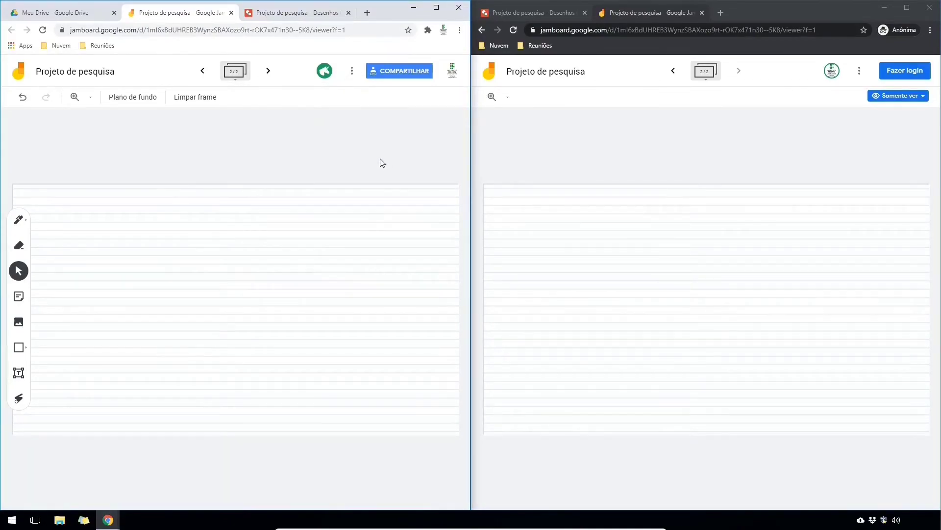
{"action": "left_click", "coordinate": [69, 13]}
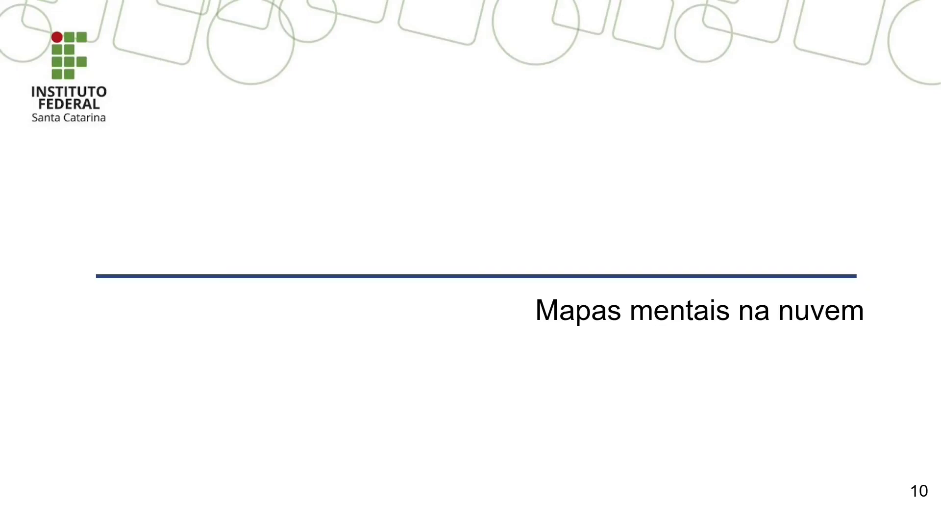
- Advance to slide 11 on MindMup and reveal the MindMeister logo beside it
{"action": "key", "text": "Right"}
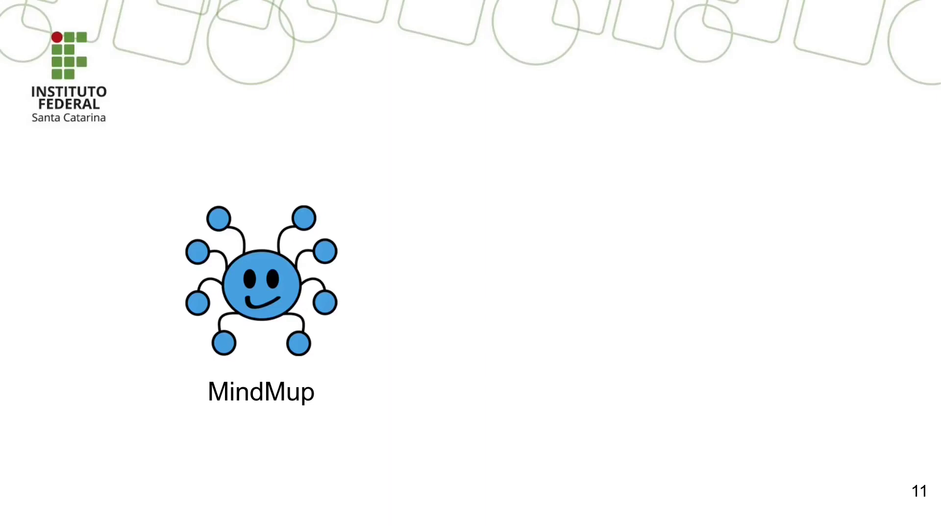
{"action": "key", "text": "Right"}
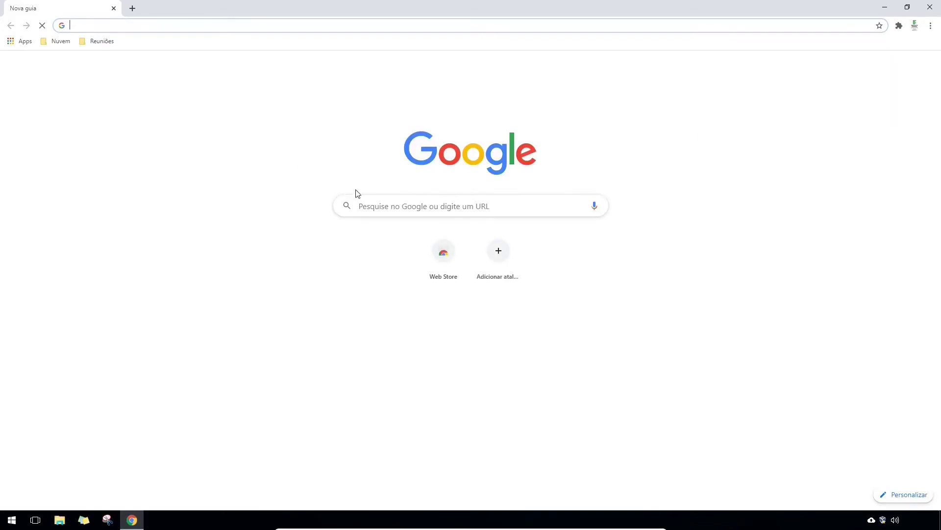
- Search Google for 'mindmup' and open the official mindmup.com result
{"action": "left_click", "coordinate": [374, 202]}
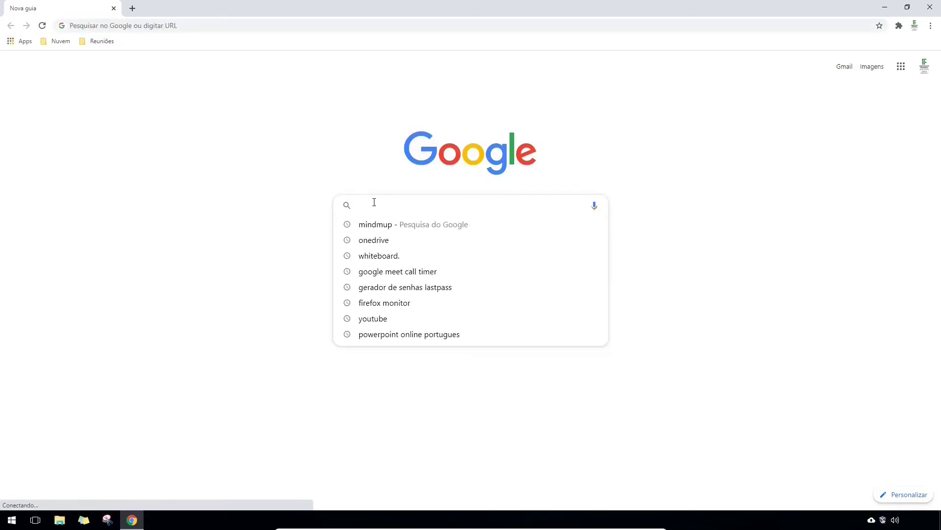
{"action": "type", "text": "mindmup"}
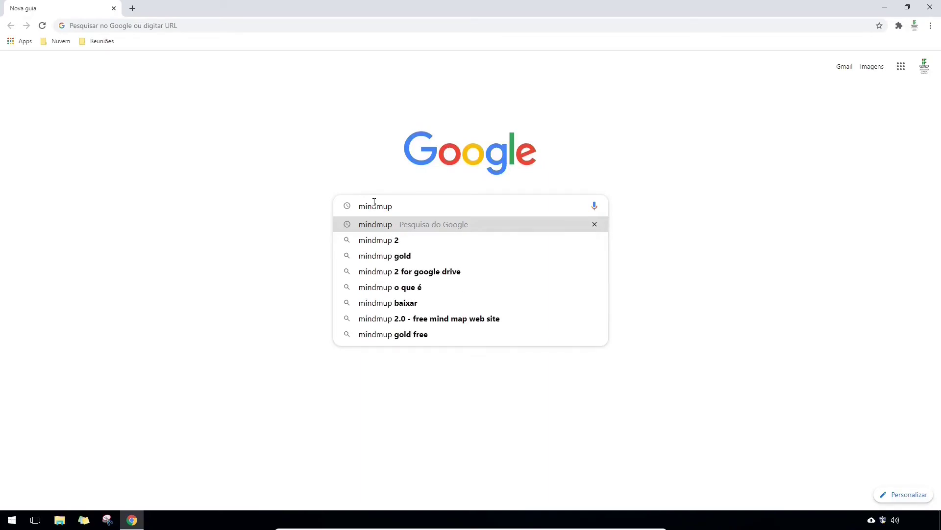
{"action": "key", "text": "Return"}
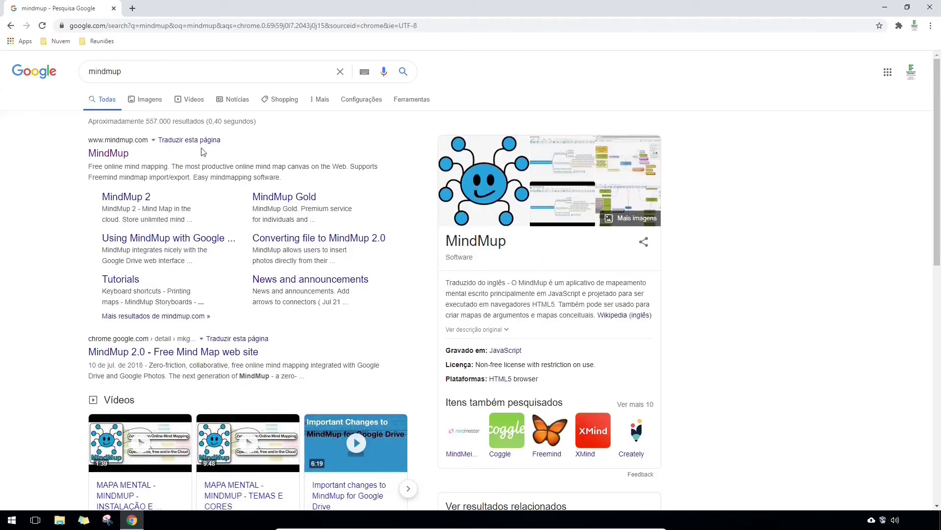
{"action": "left_click", "coordinate": [116, 154]}
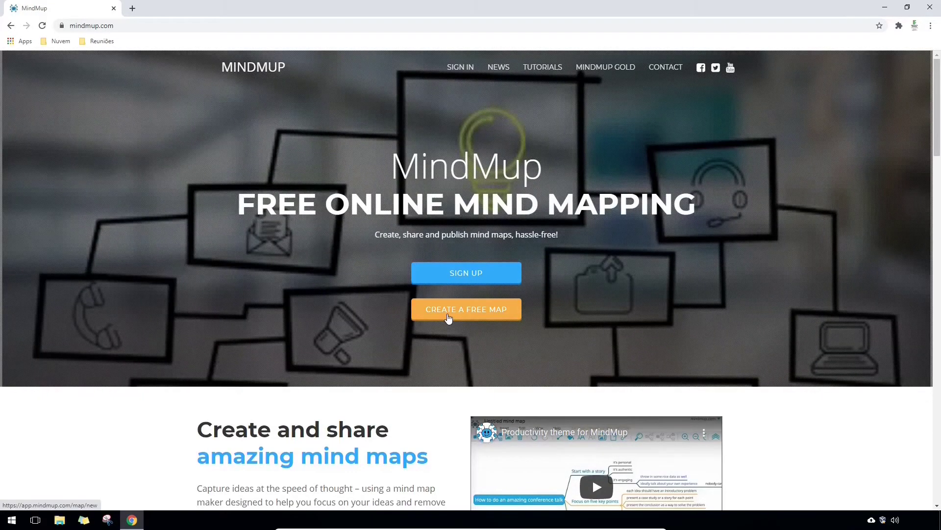
- Start a free map, zoom in, and rename the root 'Ferramentas na nuvem'
{"action": "left_click", "coordinate": [448, 318]}
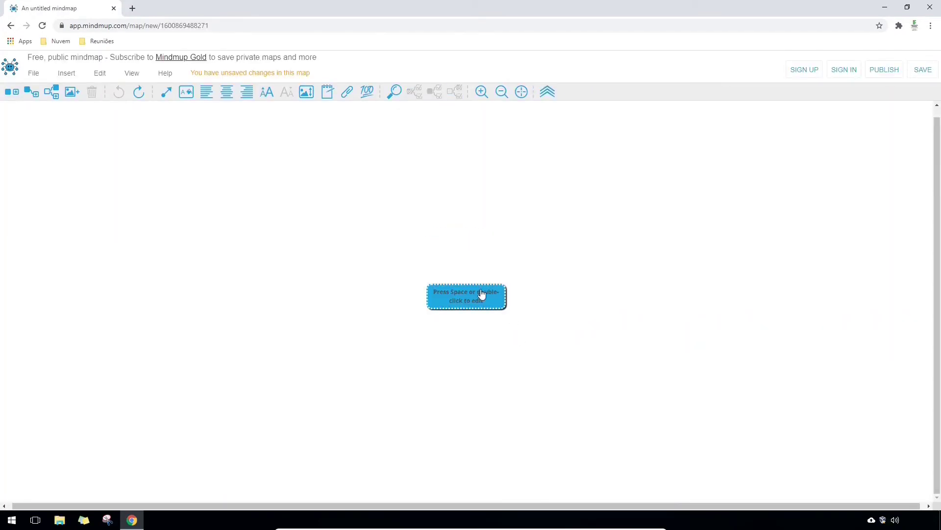
{"action": "left_click", "coordinate": [485, 90]}
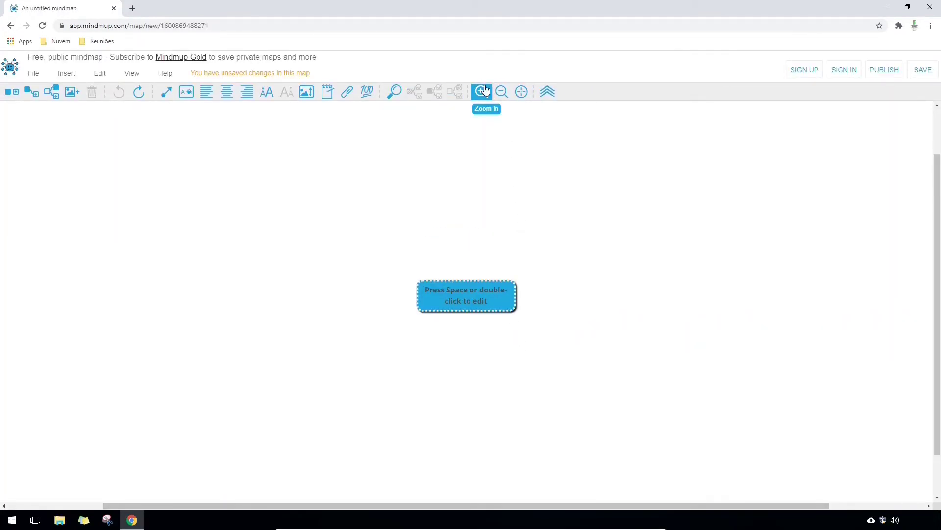
{"action": "left_click", "coordinate": [485, 91]}
{"action": "left_click", "coordinate": [485, 91]}
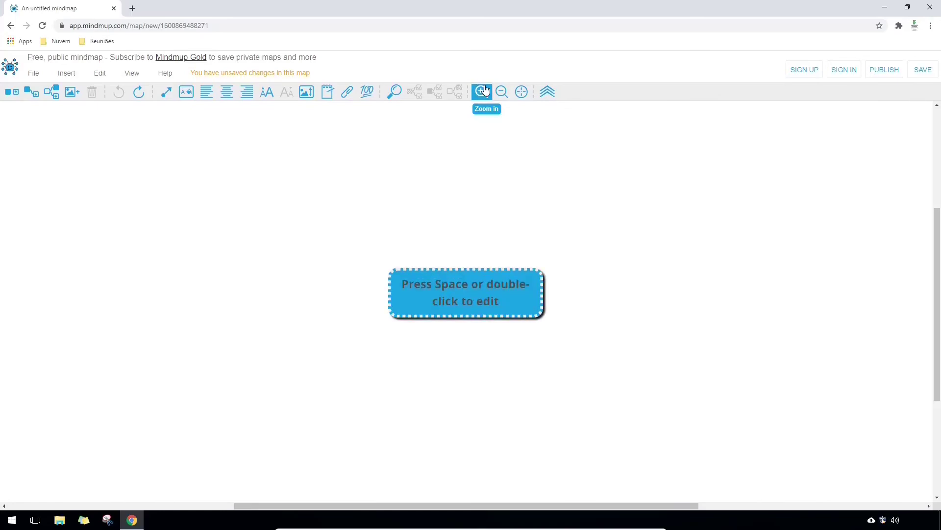
{"action": "double_click", "coordinate": [472, 300]}
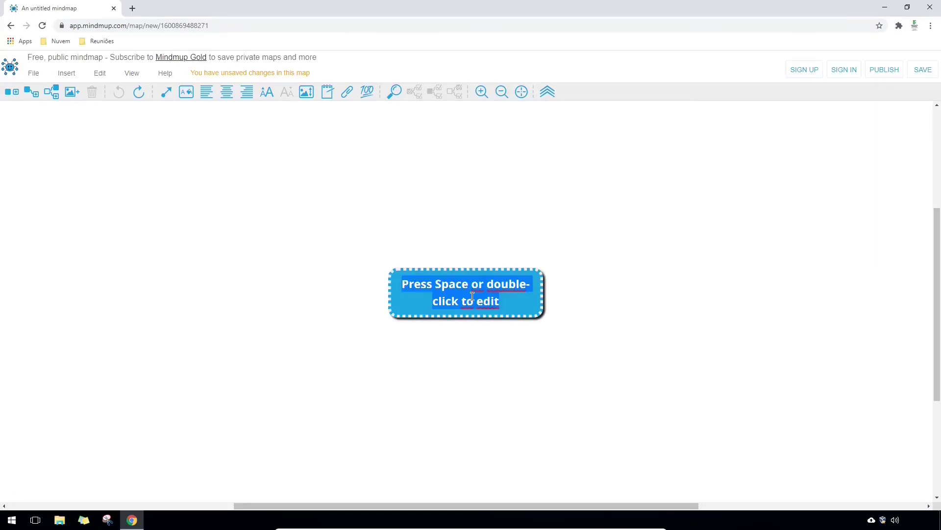
{"action": "type", "text": "Ferramentas na nuvem"}
{"action": "key", "text": "Return"}
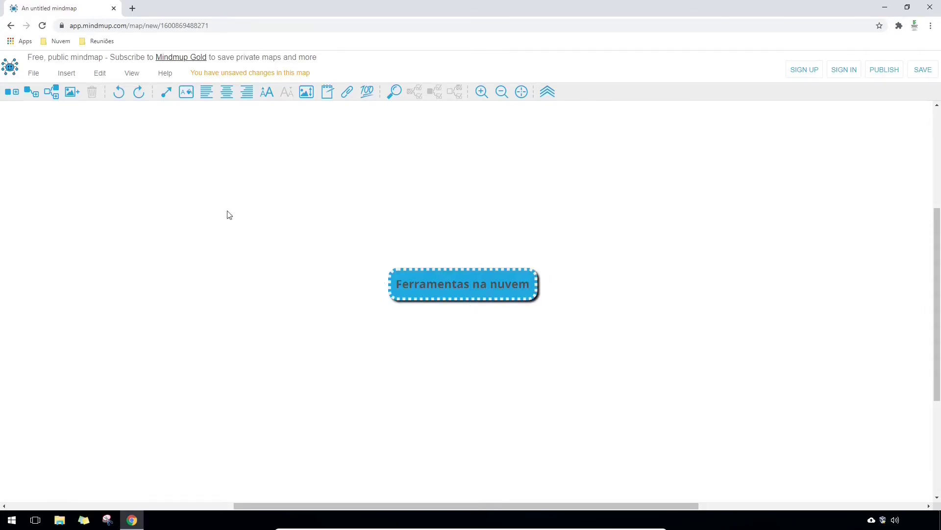
- Add the branches 'Armazenamento de dados' and 'Suíte office' under the root
{"action": "left_click", "coordinate": [34, 102]}
{"action": "type", "text": "Armazenamento de dados"}
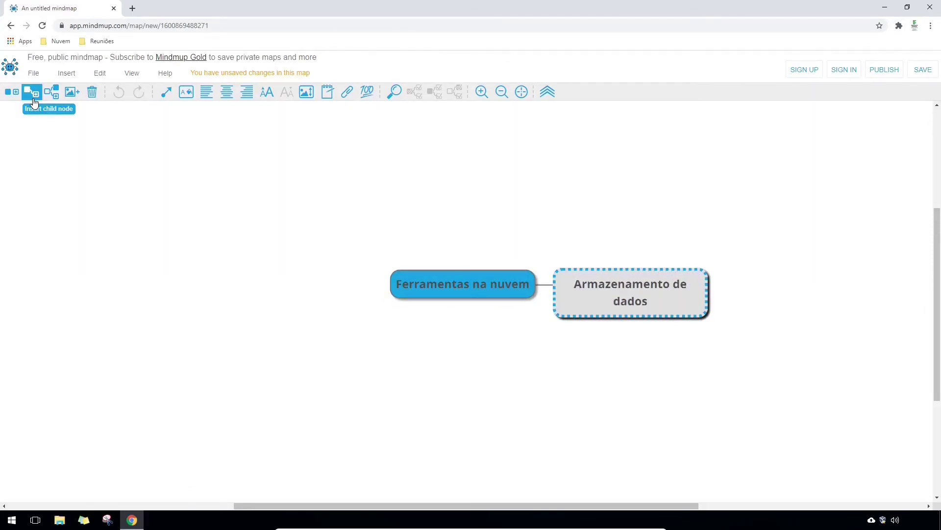
{"action": "key", "text": "Return"}
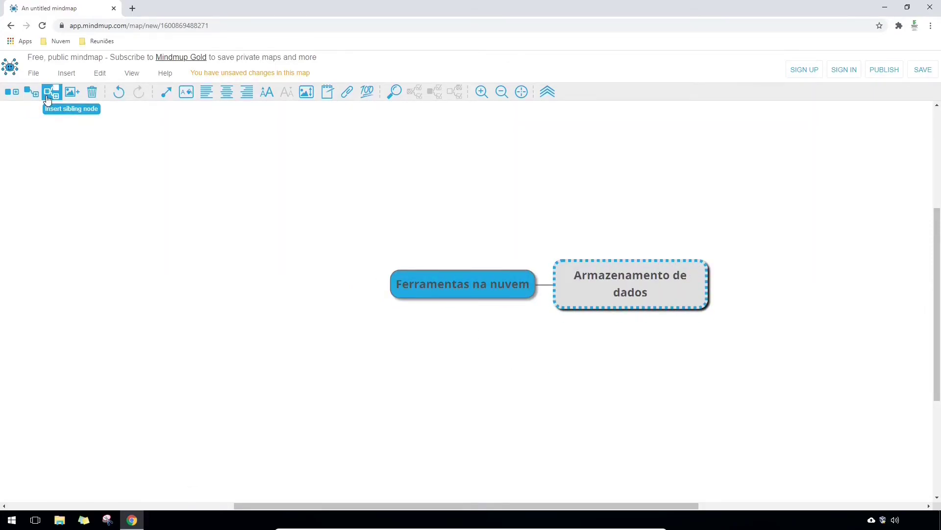
{"action": "left_click", "coordinate": [48, 100]}
{"action": "type", "text": "Suíte office"}
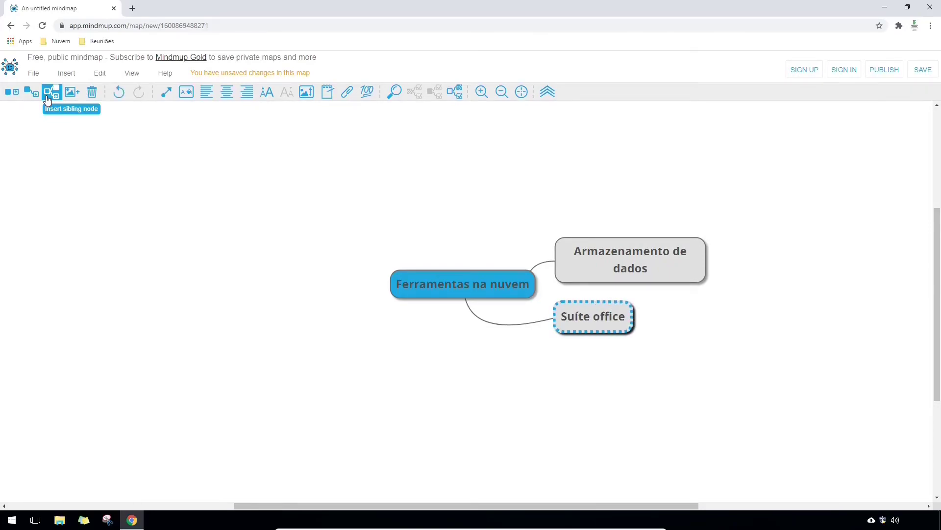
{"action": "key", "text": "Return"}
- Under Suíte office add Microsoft and Google Drive, with GDocs, GSheets, GSlides under Google Drive
{"action": "left_click", "coordinate": [34, 97]}
{"action": "type", "text": "Microsoft"}
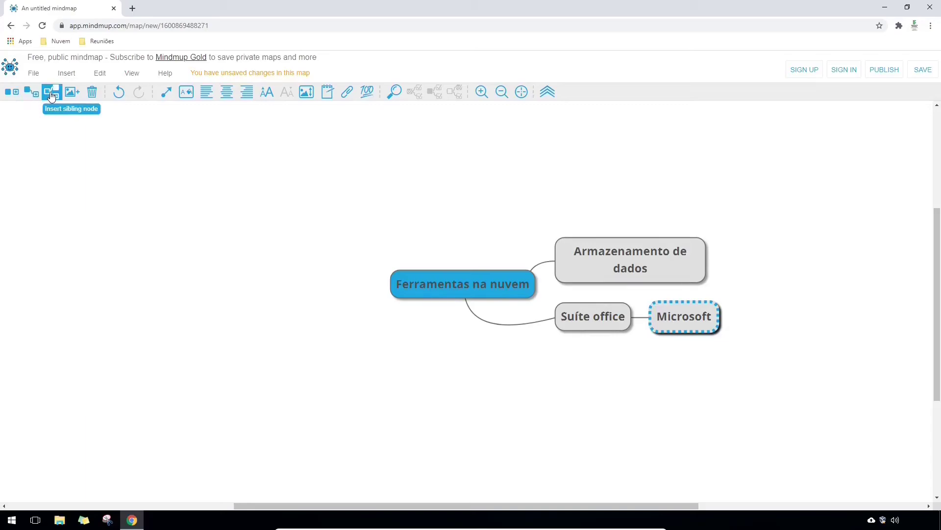
{"action": "left_click", "coordinate": [51, 95]}
{"action": "type", "text": "Google Drive"}
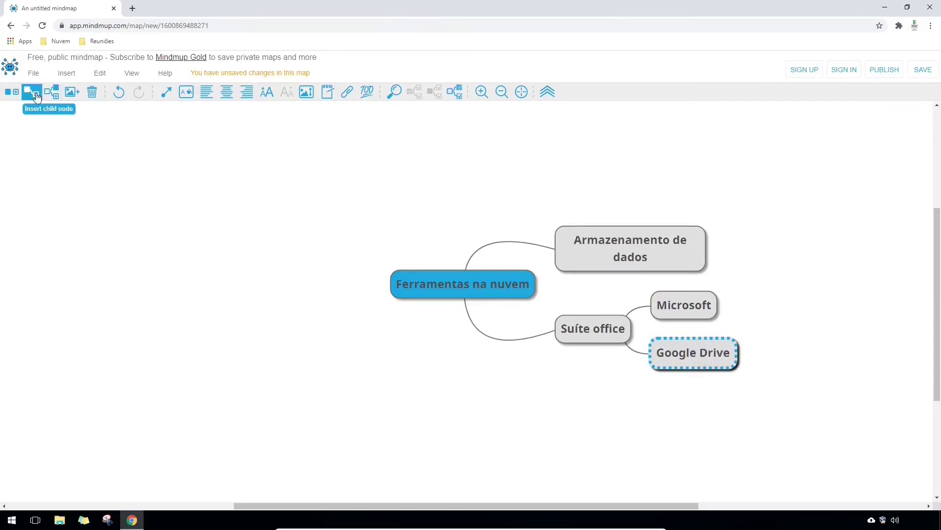
{"action": "left_click", "coordinate": [34, 96]}
{"action": "type", "text": "GDocs"}
{"action": "key", "text": "Return"}
{"action": "type", "text": "GSheets"}
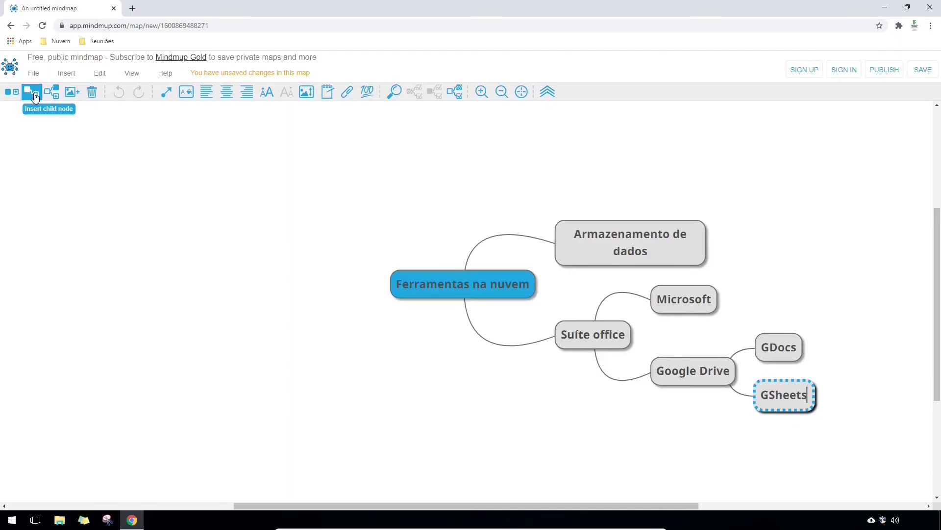
{"action": "key", "text": "Return"}
{"action": "type", "text": "GSlides"}
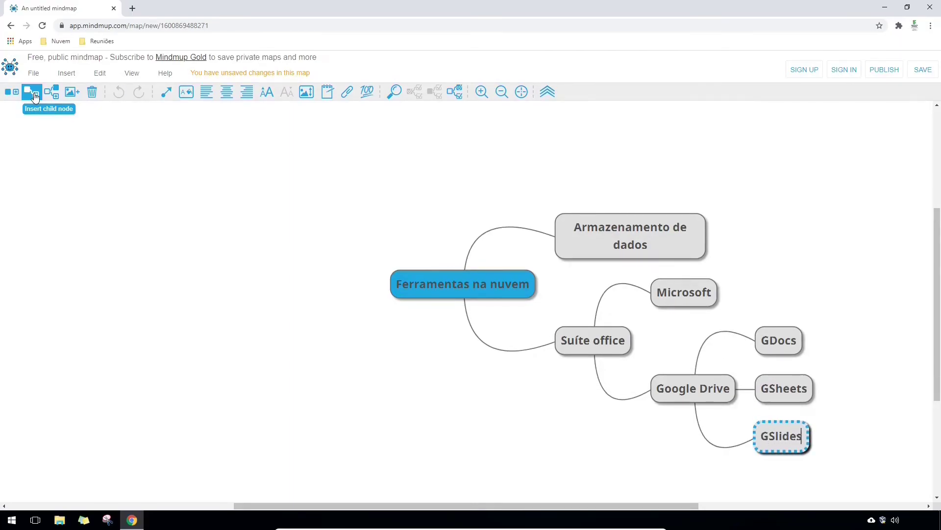
{"action": "key", "text": "Return"}
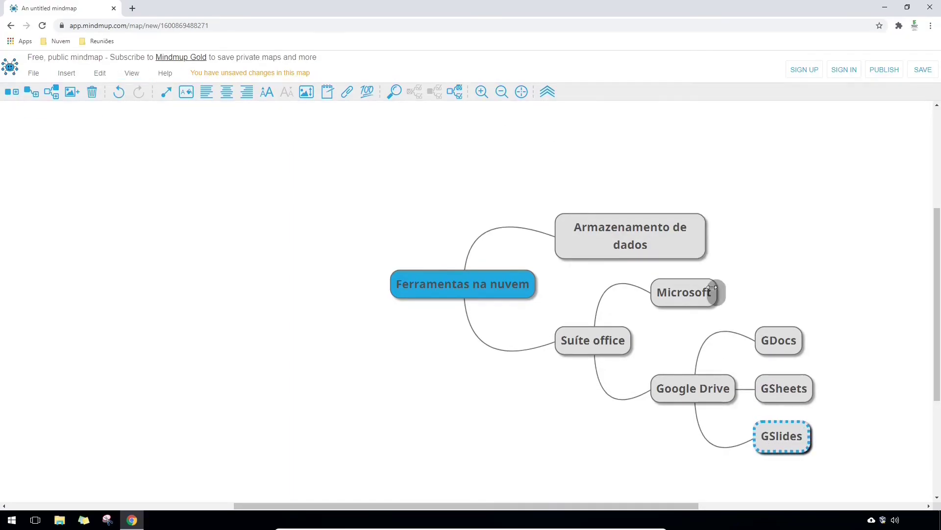
- Add Word, Excel and Power Point as children of the Microsoft node
{"action": "left_click", "coordinate": [685, 298]}
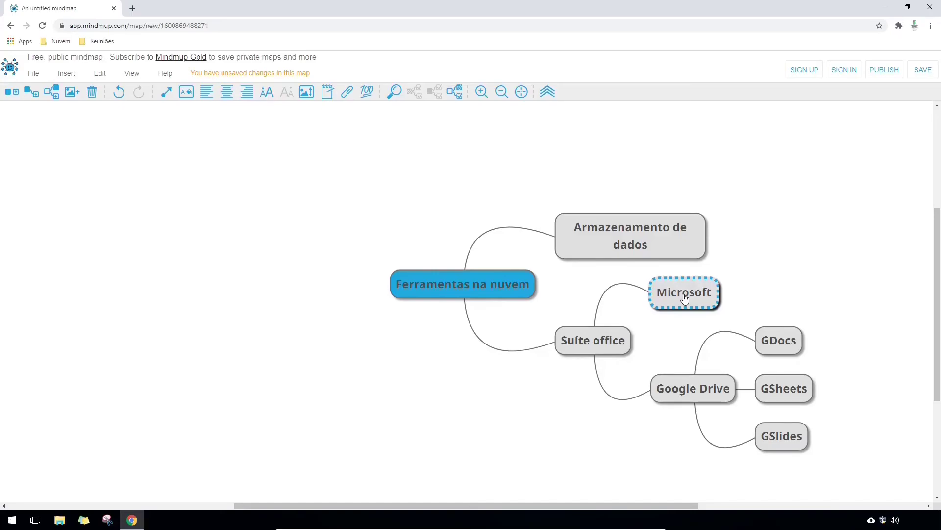
{"action": "right_click", "coordinate": [685, 298]}
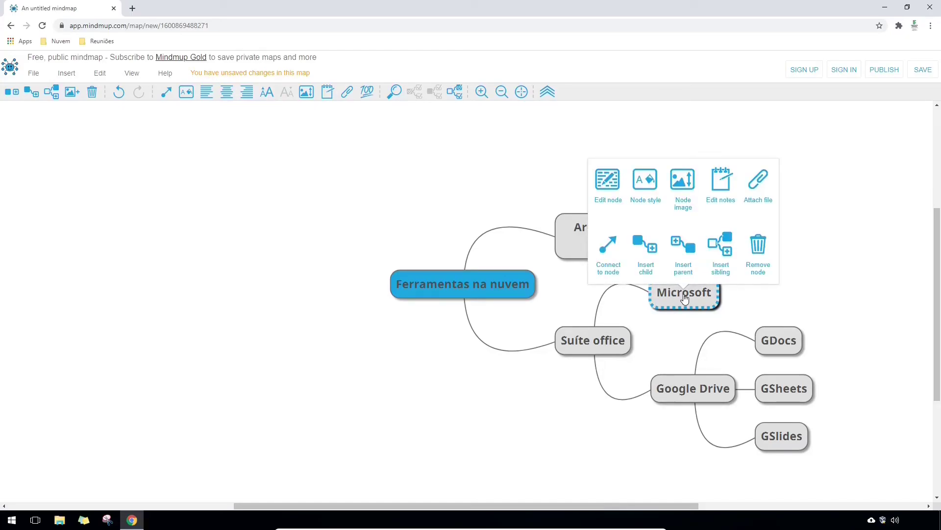
{"action": "left_click", "coordinate": [652, 261]}
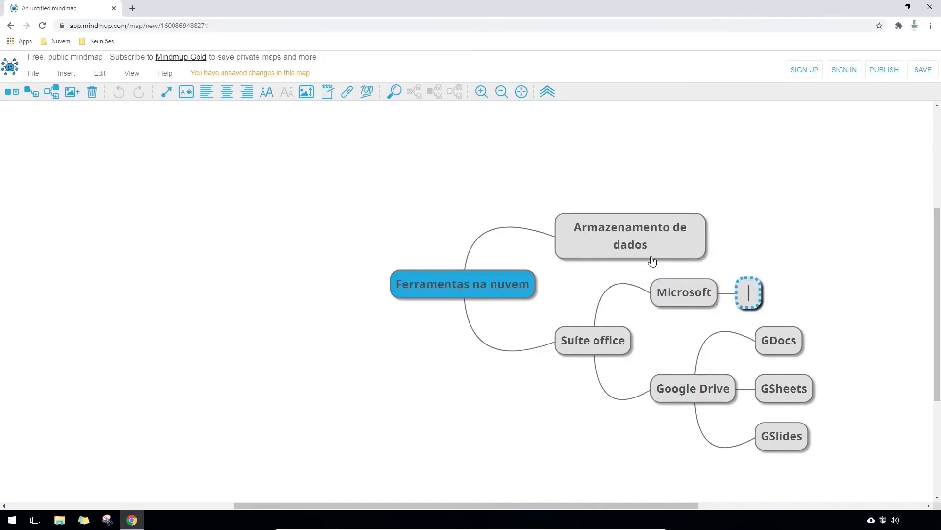
{"action": "type", "text": "Word"}
{"action": "key", "text": "Return"}
{"action": "type", "text": "Excel"}
{"action": "key", "text": "Return"}
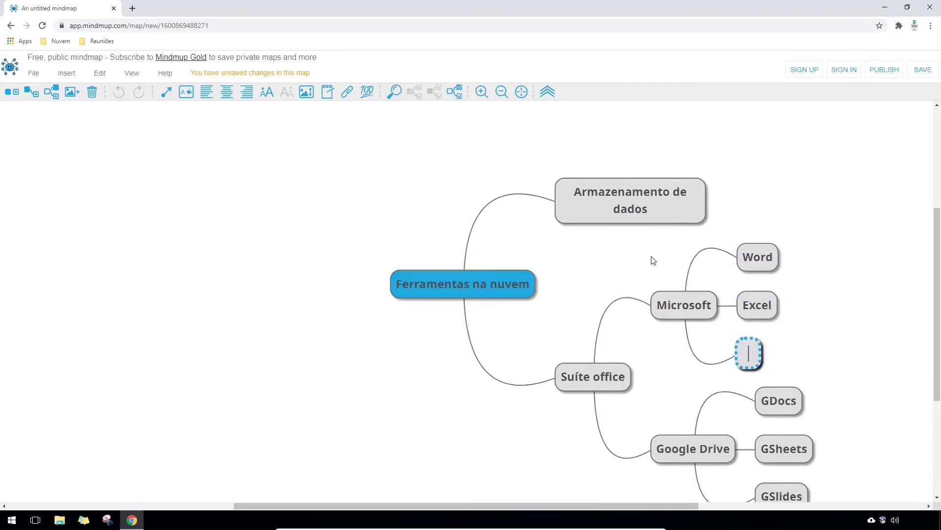
{"action": "type", "text": "Power Point"}
- Add Dropbox, OneDrive and Google Drive under Armazenamento de dados
{"action": "left_click", "coordinate": [673, 214]}
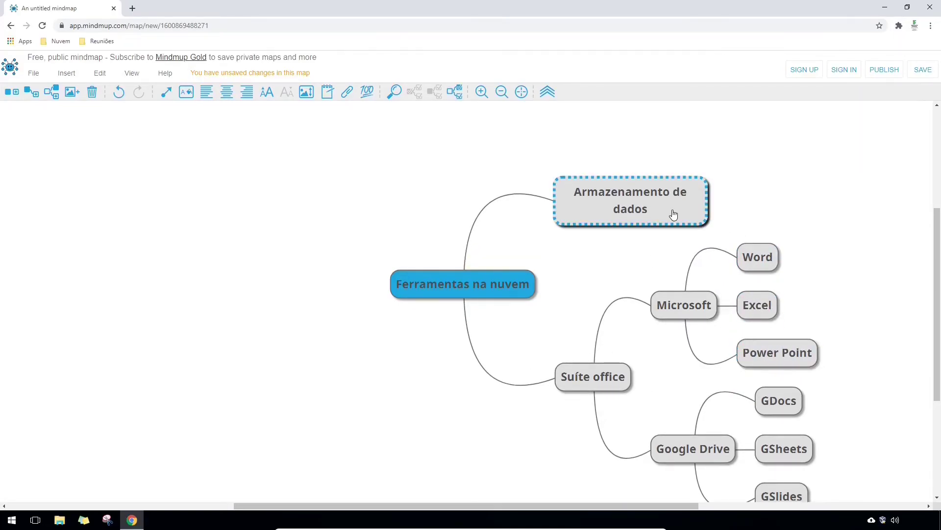
{"action": "key", "text": "Tab"}
{"action": "type", "text": "Dropbox"}
{"action": "key", "text": "Return"}
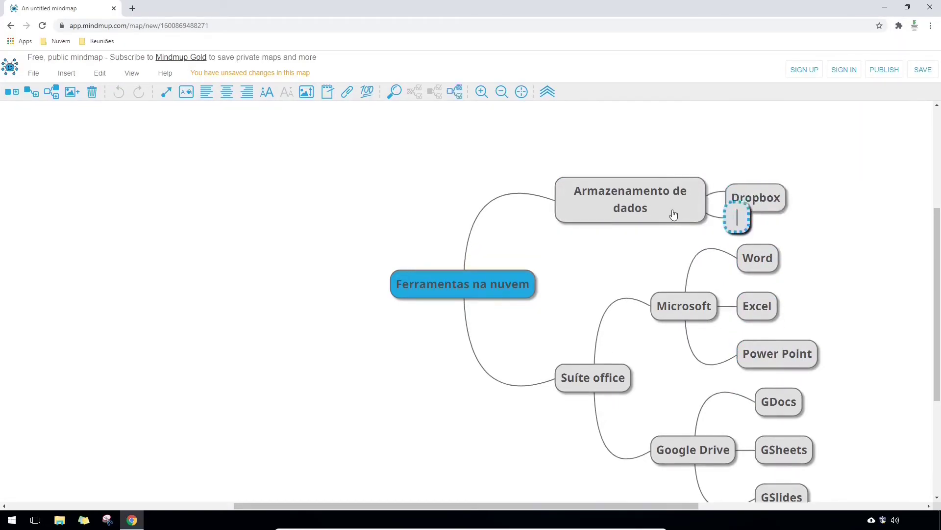
{"action": "type", "text": "OneDrive"}
{"action": "key", "text": "Return"}
{"action": "type", "text": "Google Drive"}
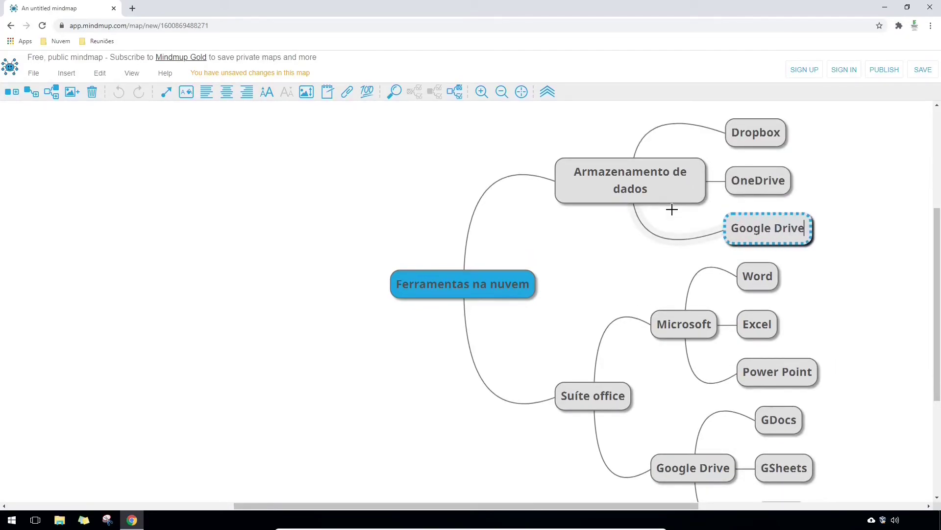
- Zoom out to the whole map and move the Suíte office branch slightly lower
{"action": "left_click", "coordinate": [501, 97]}
{"action": "left_click", "coordinate": [434, 290]}
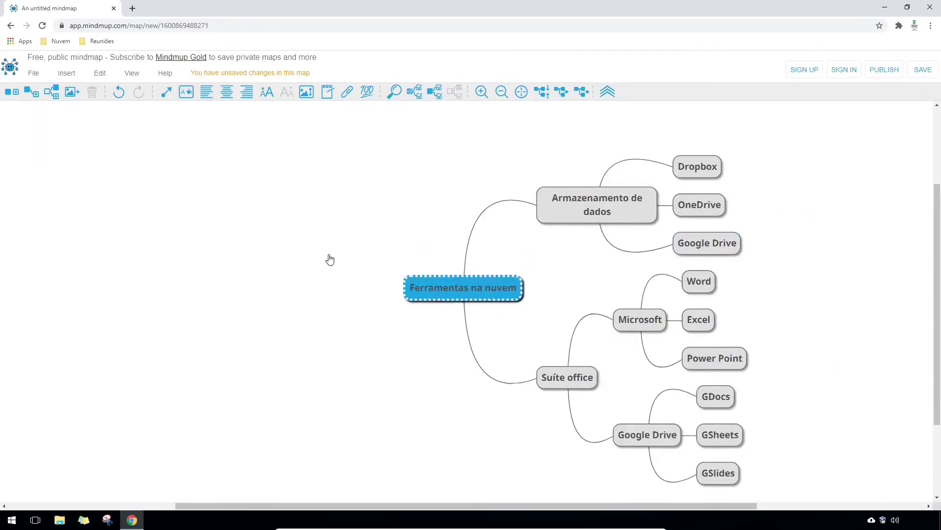
{"action": "left_click", "coordinate": [502, 187]}
{"action": "left_click", "coordinate": [463, 349]}
{"action": "left_click_drag", "start_coordinate": [464, 349], "coordinate": [464, 369]}
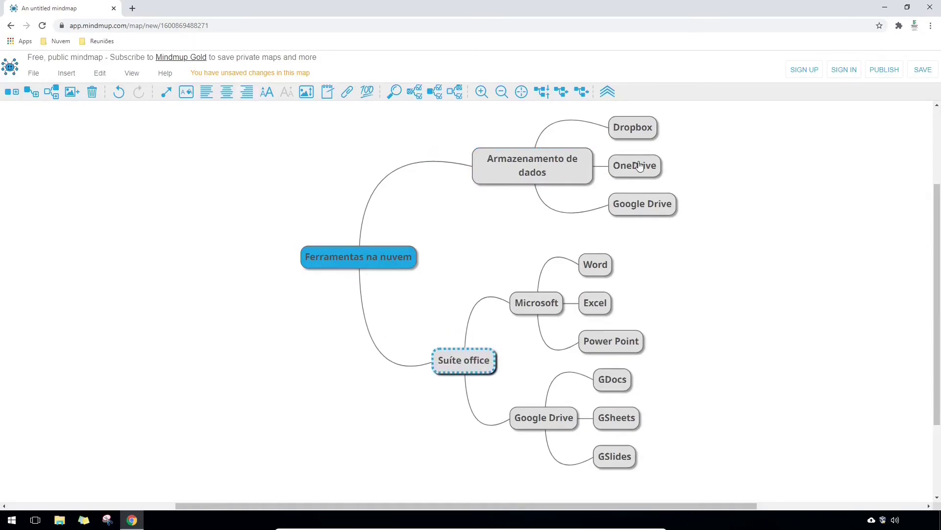
{"action": "left_click", "coordinate": [640, 133]}
- Attach the dropbox logo to the Dropbox node at height 50
{"action": "right_click", "coordinate": [640, 132]}
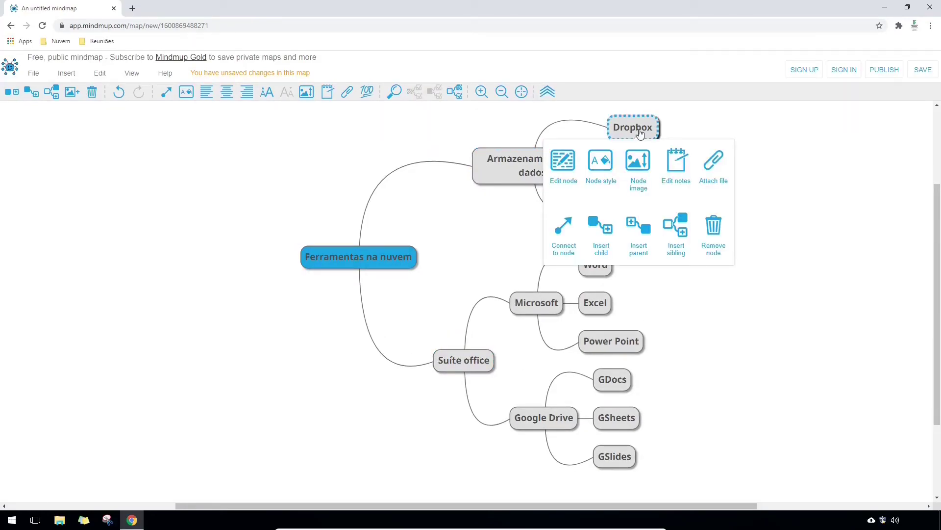
{"action": "left_click", "coordinate": [639, 165]}
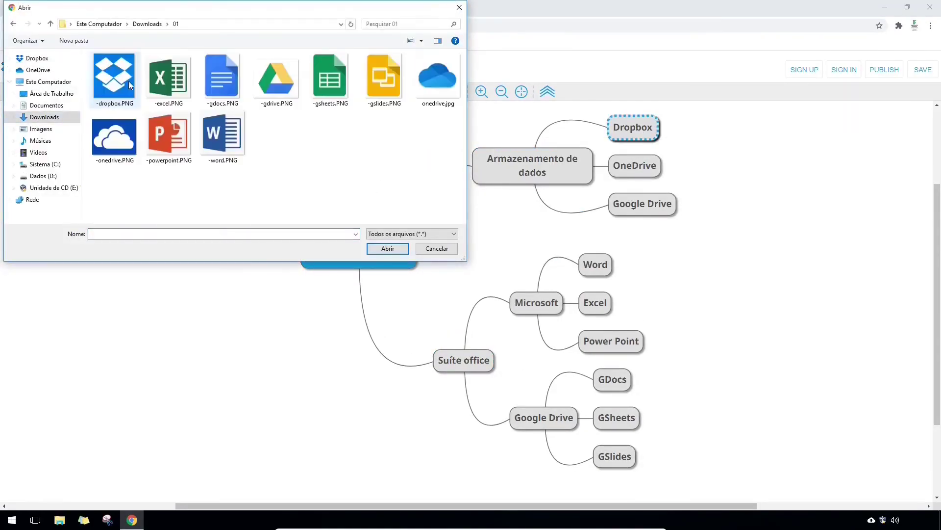
{"action": "double_click", "coordinate": [128, 81]}
{"action": "left_click", "coordinate": [471, 328]}
{"action": "type", "text": "50"}
{"action": "left_click", "coordinate": [577, 391]}
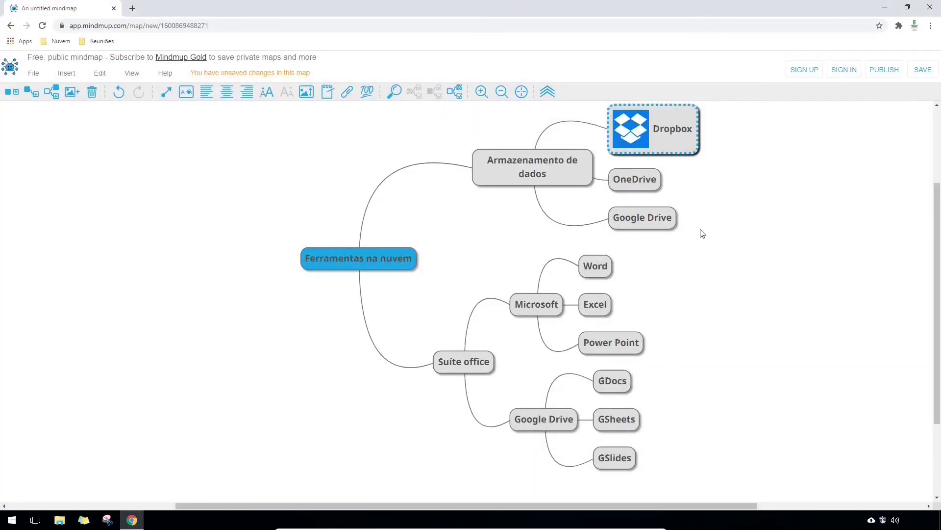
- Attach the onedrive logo to the OneDrive node at height 50
{"action": "right_click", "coordinate": [635, 179]}
{"action": "left_click", "coordinate": [651, 215]}
{"action": "double_click", "coordinate": [439, 78]}
{"action": "left_click", "coordinate": [484, 329]}
{"action": "type", "text": "50"}
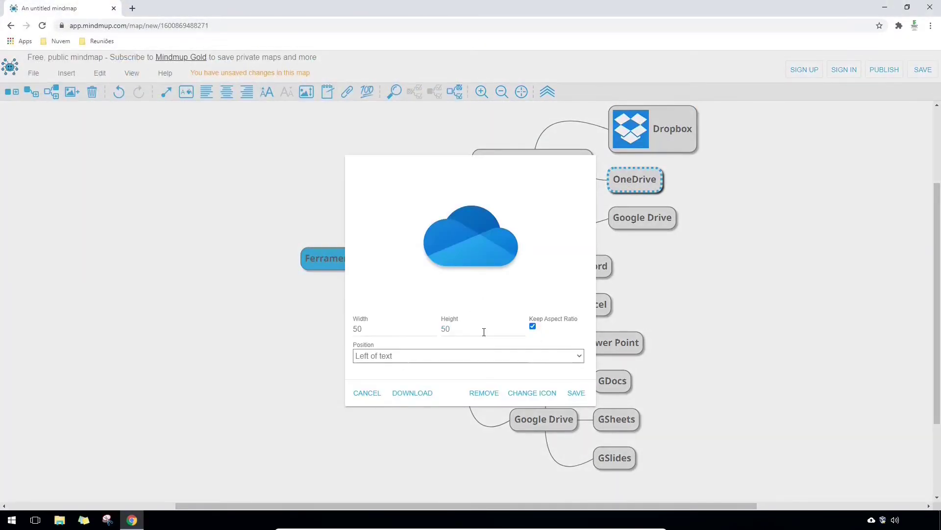
{"action": "left_click", "coordinate": [577, 392]}
{"action": "left_click", "coordinate": [643, 229]}
- Attach the Google Drive logo to the storage Google Drive node at height 50
{"action": "right_click", "coordinate": [643, 229]}
{"action": "left_click", "coordinate": [657, 265]}
{"action": "double_click", "coordinate": [273, 81]}
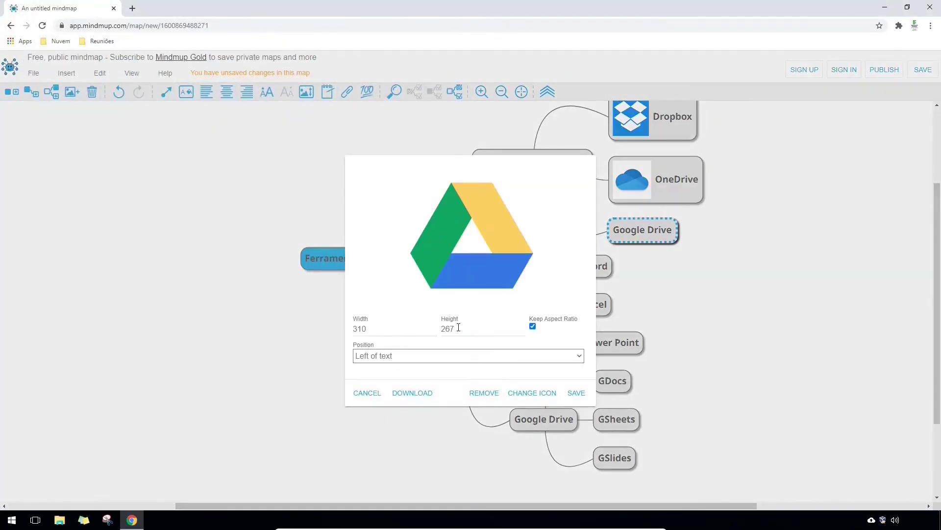
{"action": "left_click", "coordinate": [458, 328]}
{"action": "type", "text": "50"}
{"action": "left_click", "coordinate": [577, 392]}
- Collapse the Armazenamento de dados branch, then reveal its children again
{"action": "left_click", "coordinate": [501, 91]}
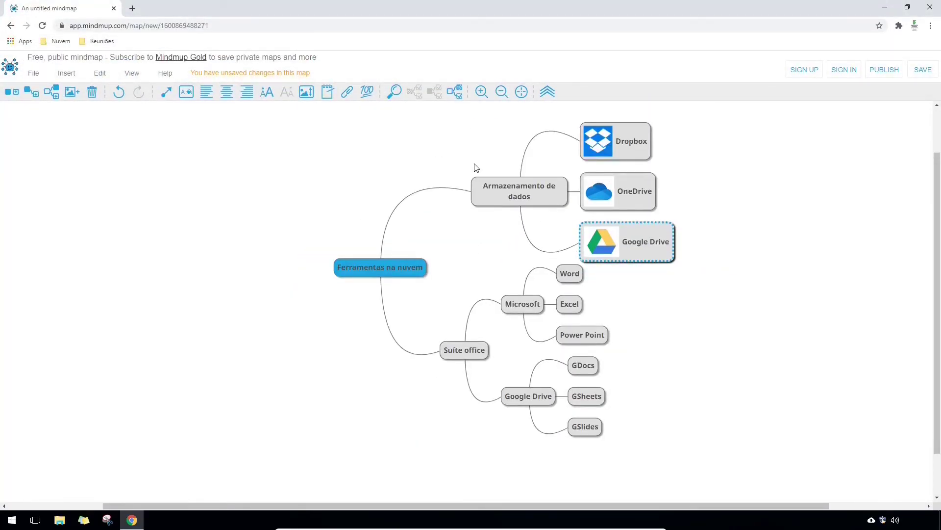
{"action": "left_click", "coordinate": [503, 197]}
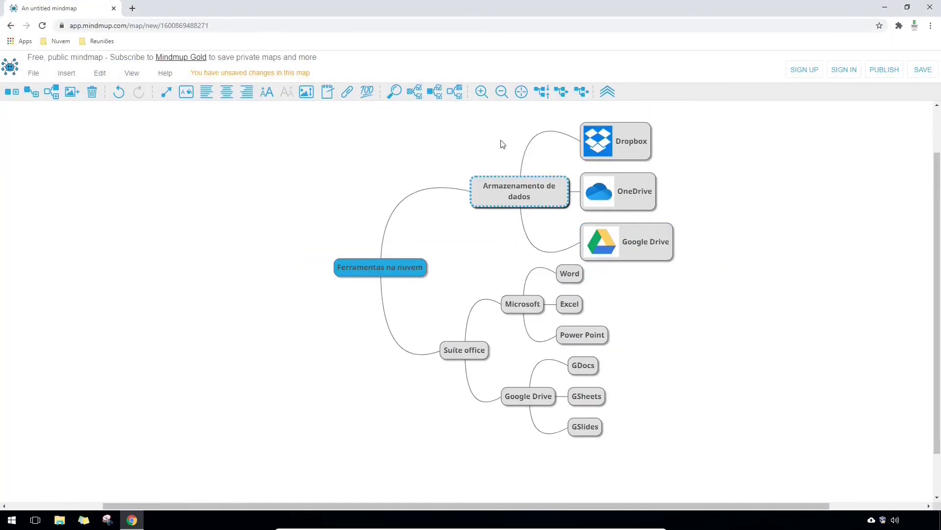
{"action": "left_click", "coordinate": [581, 92]}
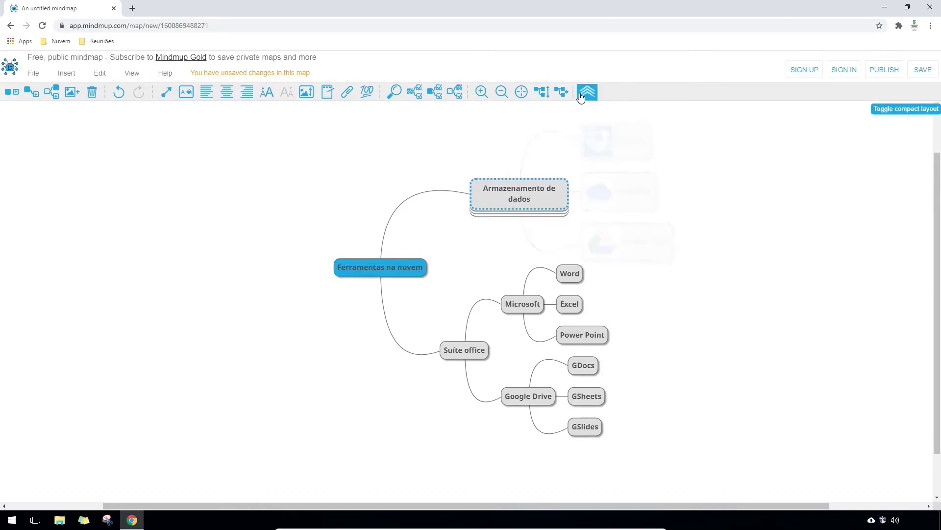
{"action": "left_click", "coordinate": [560, 92]}
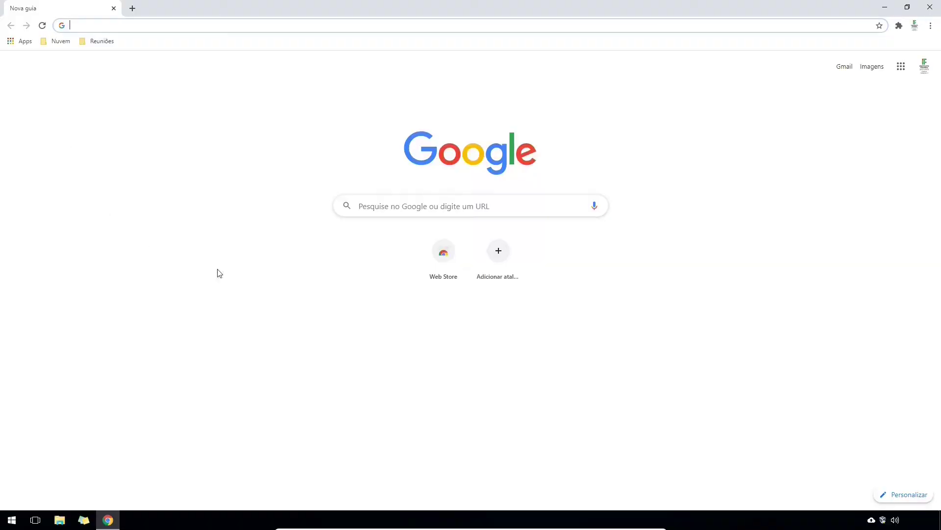
- Search Google for 'mindmeister' and open the MindMeister website
{"action": "left_click", "coordinate": [410, 213]}
{"action": "type", "text": "mindme"}
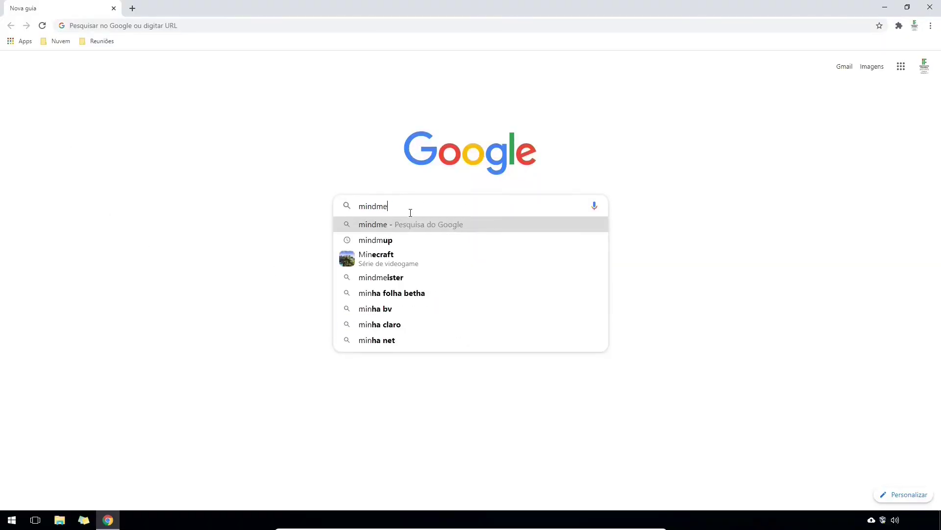
{"action": "type", "text": "ister"}
{"action": "key", "text": "Return"}
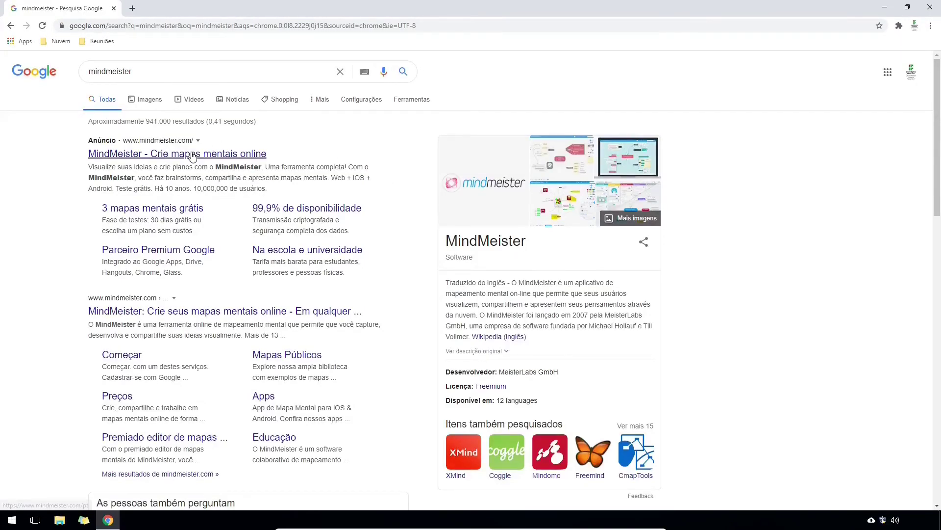
{"action": "left_click", "coordinate": [191, 154]}
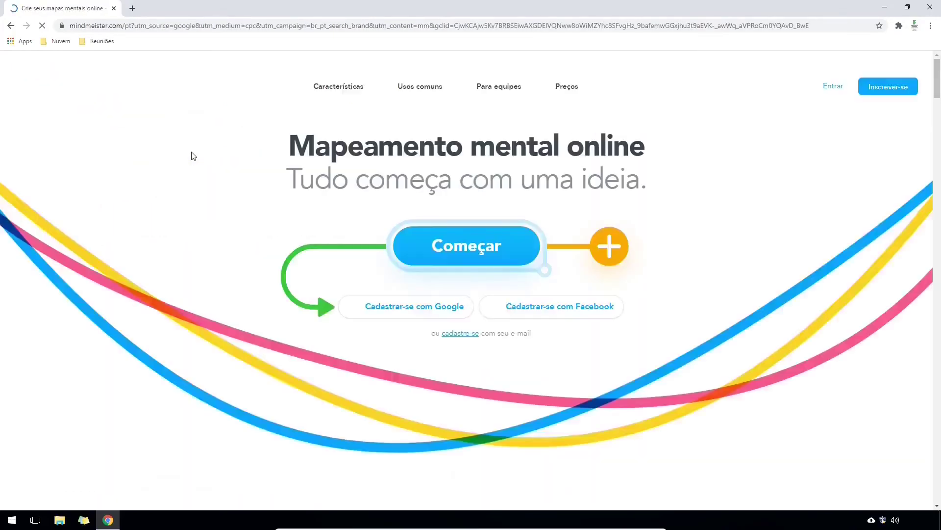
- Fill the e-mail sign-up form with an account name, e-mail address and password
{"action": "left_click", "coordinate": [462, 338]}
{"action": "left_click", "coordinate": [567, 209]}
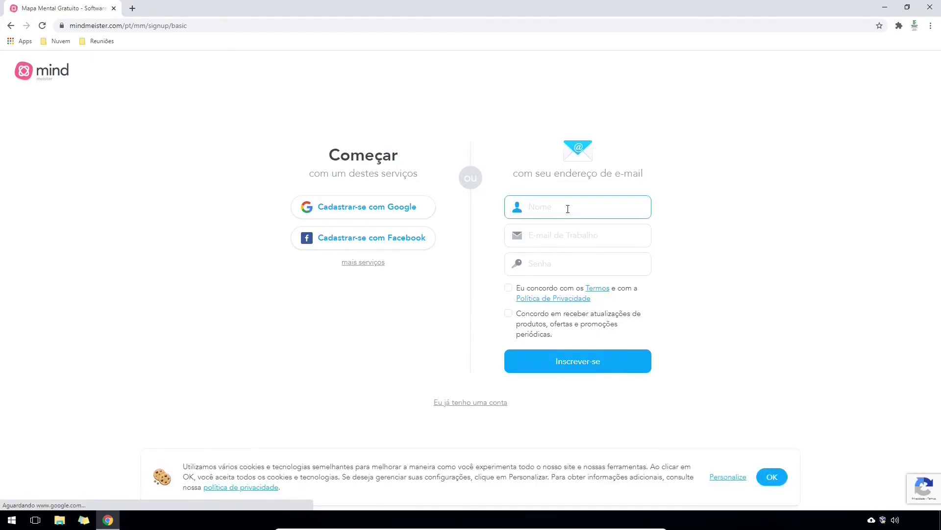
{"action": "type", "text": "SNCT IFSC SMO 2020"}
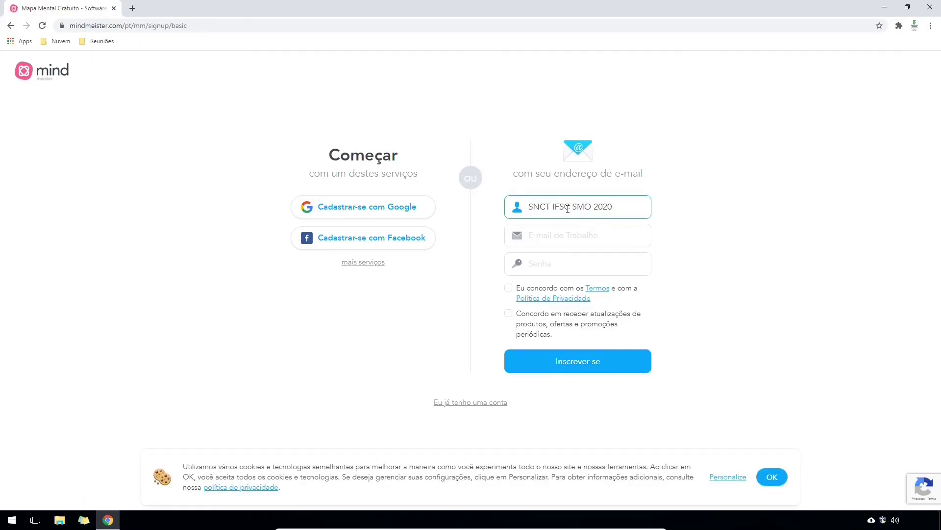
{"action": "key", "text": "Tab"}
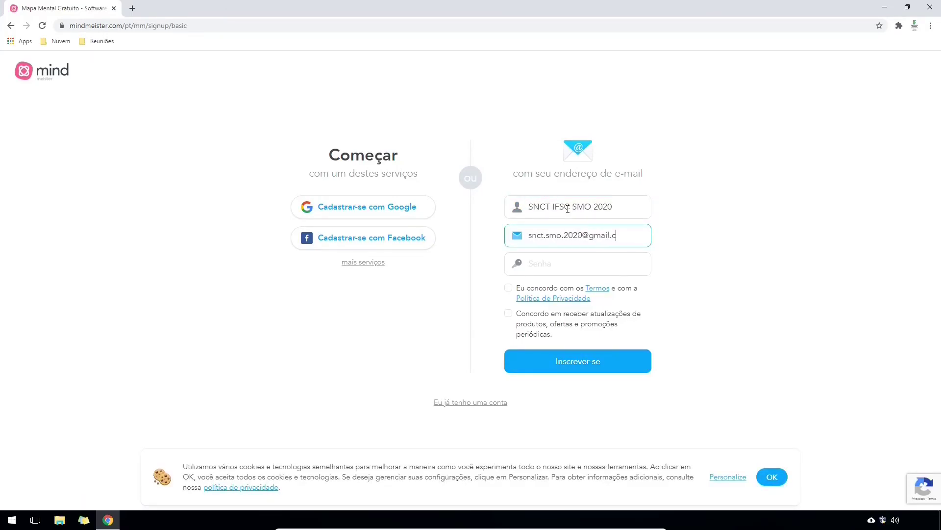
{"action": "key", "text": "Tab"}
{"action": "type", "text": "••••••••••"}
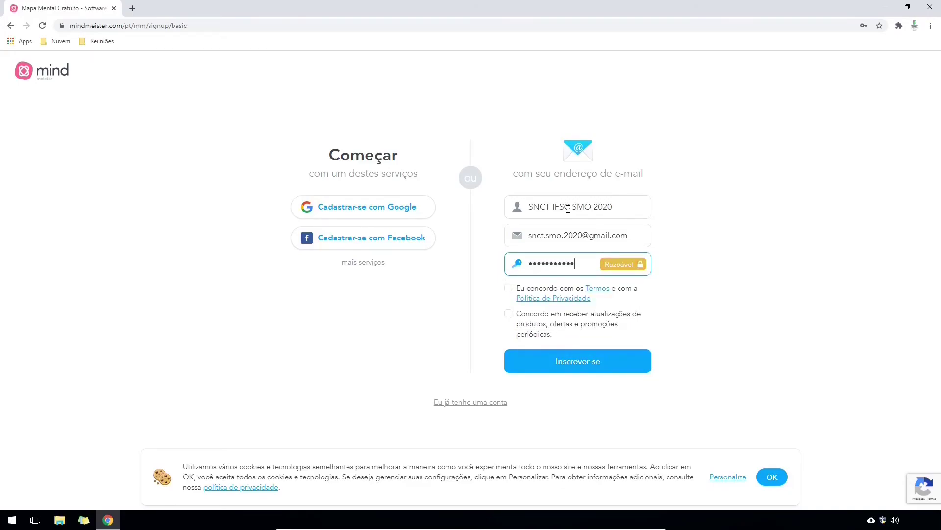
- Accept the terms, submit the registration, and sign in with the saved credentials
{"action": "left_click", "coordinate": [508, 287]}
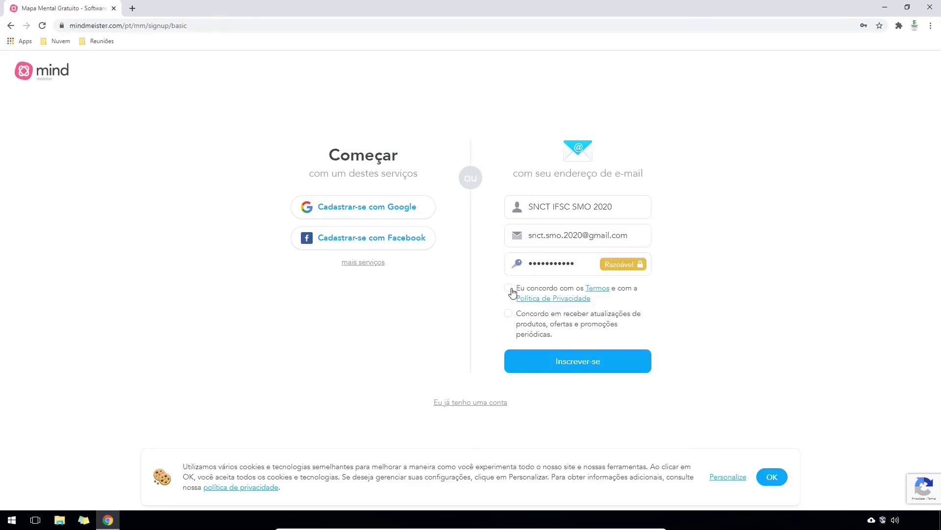
{"action": "left_click", "coordinate": [569, 363]}
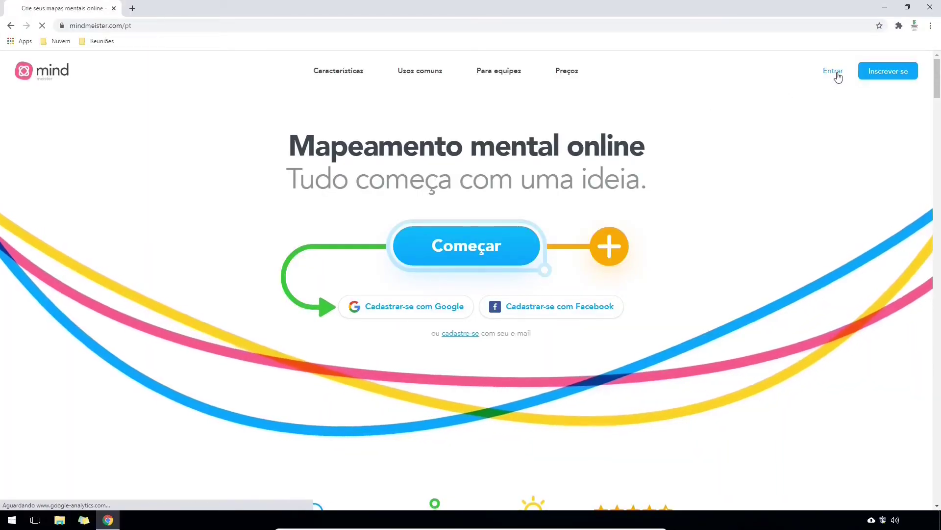
{"action": "left_click", "coordinate": [836, 73]}
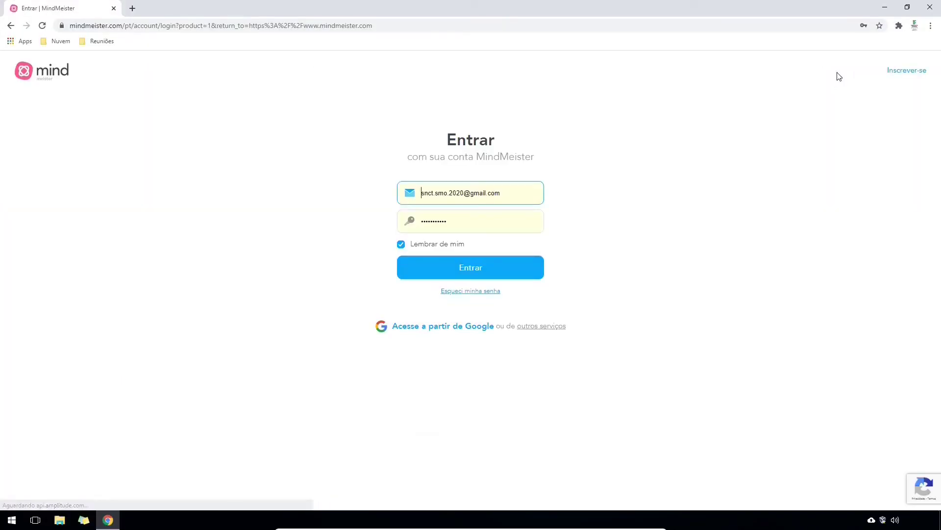
{"action": "left_click", "coordinate": [472, 271]}
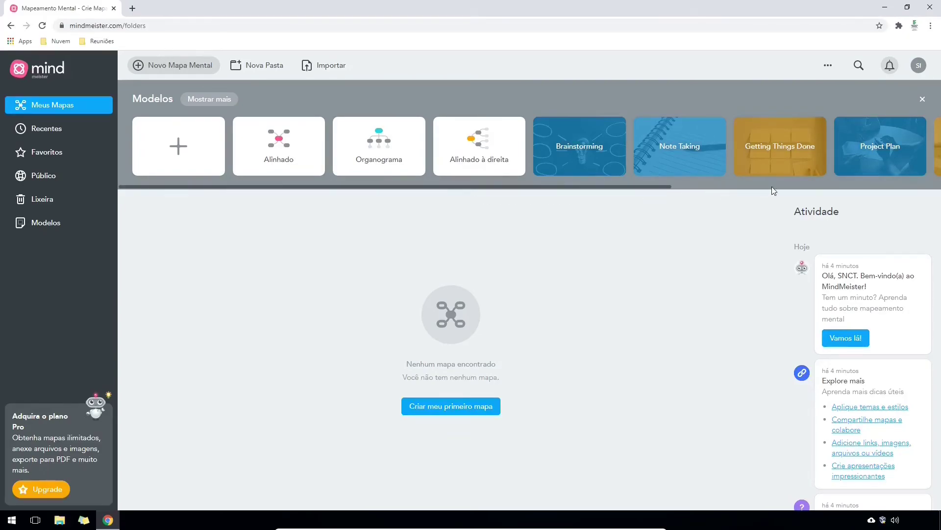
- Create a first map, dismiss the tour, and rename the central topic 'Google Meet'
{"action": "left_click", "coordinate": [457, 407]}
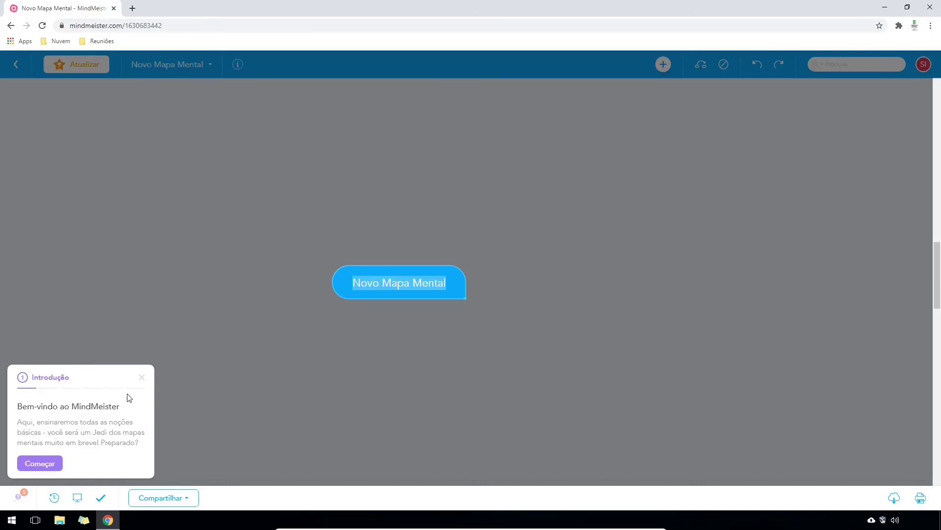
{"action": "left_click", "coordinate": [142, 381]}
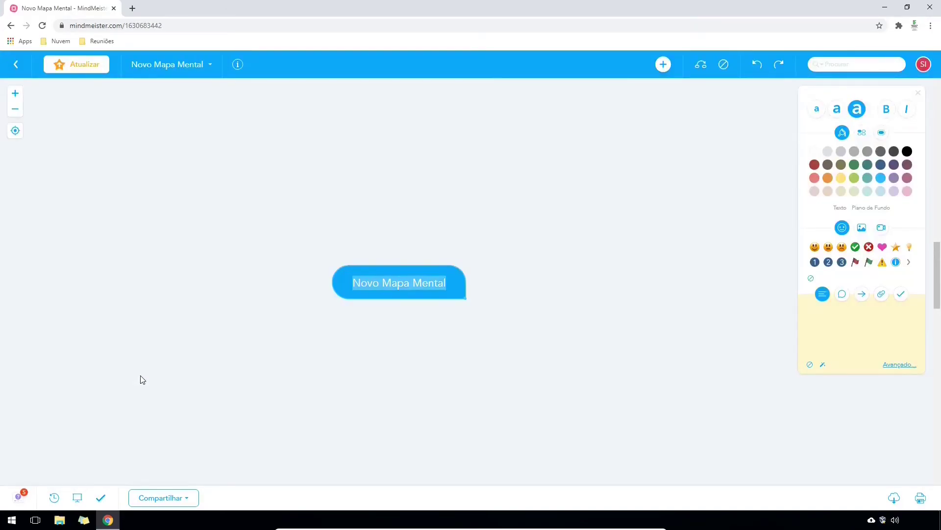
{"action": "left_click", "coordinate": [18, 498]}
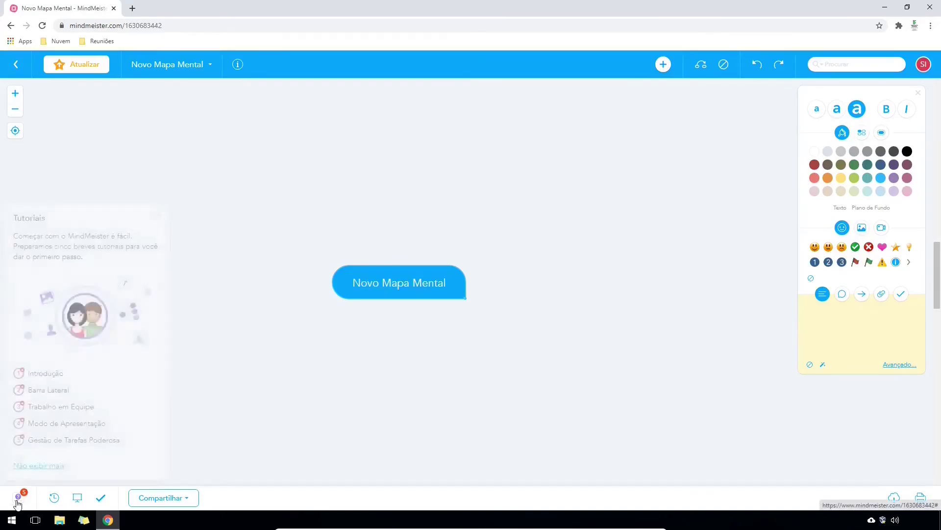
{"action": "left_click", "coordinate": [17, 500]}
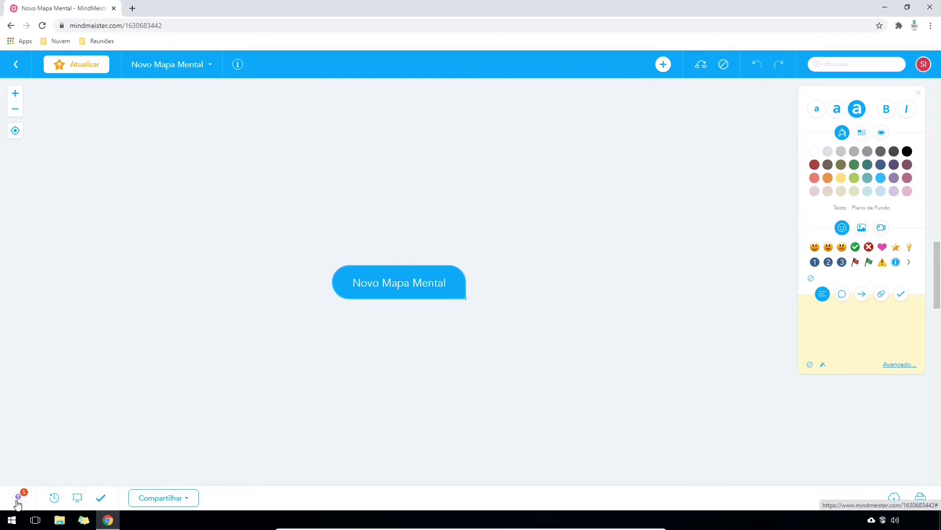
{"action": "double_click", "coordinate": [387, 281]}
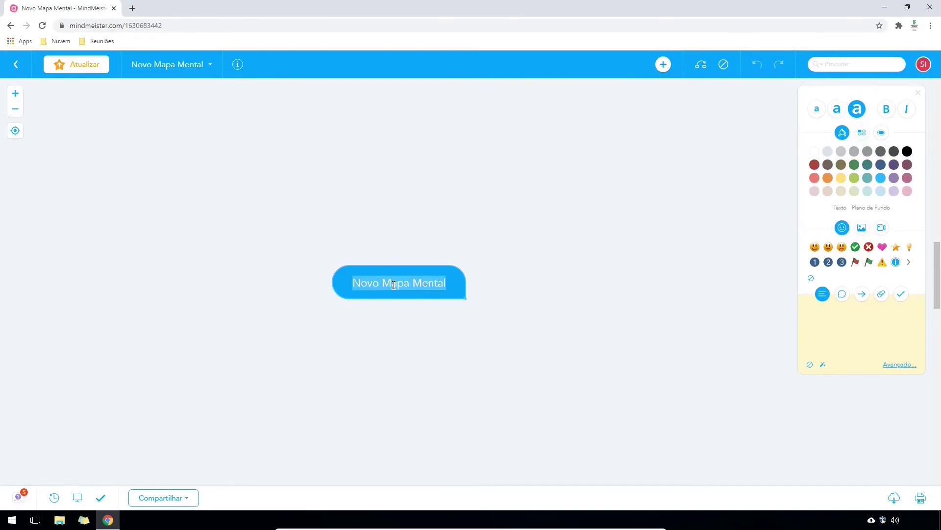
{"action": "type", "text": "Google Meet"}
{"action": "key", "text": "Return"}
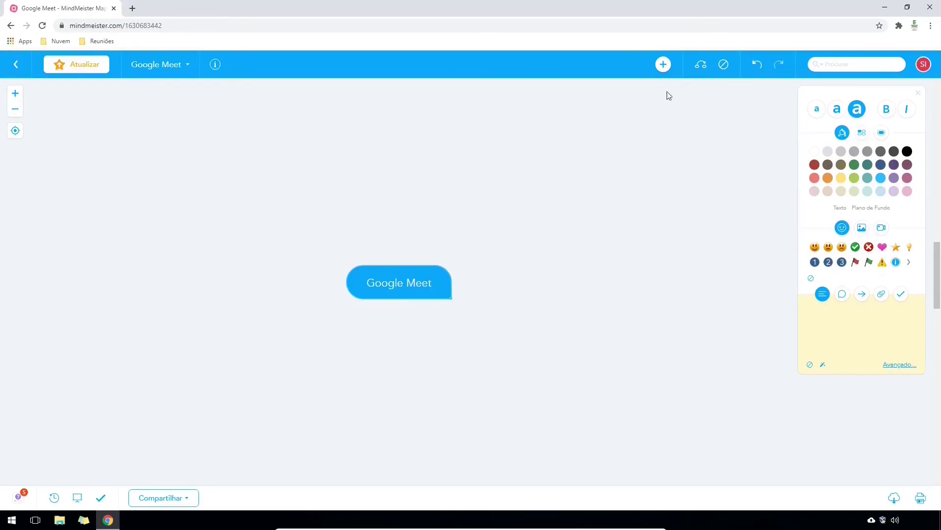
- Add branches 'Complemento Call timer', 'Complemente Meet Attendance', 'Transmissão de áudio', 'Uso de lousas virtuais'
{"action": "left_click", "coordinate": [665, 67]}
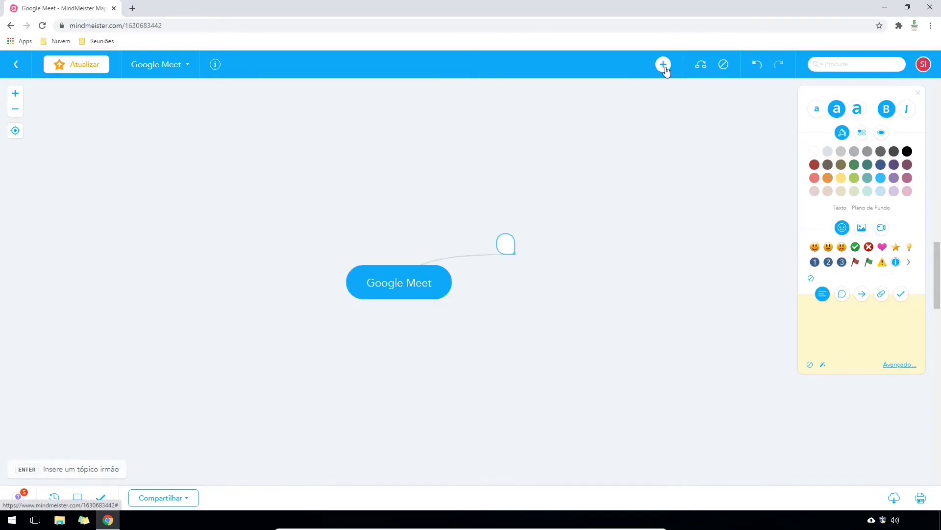
{"action": "type", "text": "Complemento Call timer"}
{"action": "key", "text": "Return"}
{"action": "type", "text": "Complemente Meet Attendance"}
{"action": "key", "text": "Return"}
{"action": "type", "text": "Transmissão de áudio"}
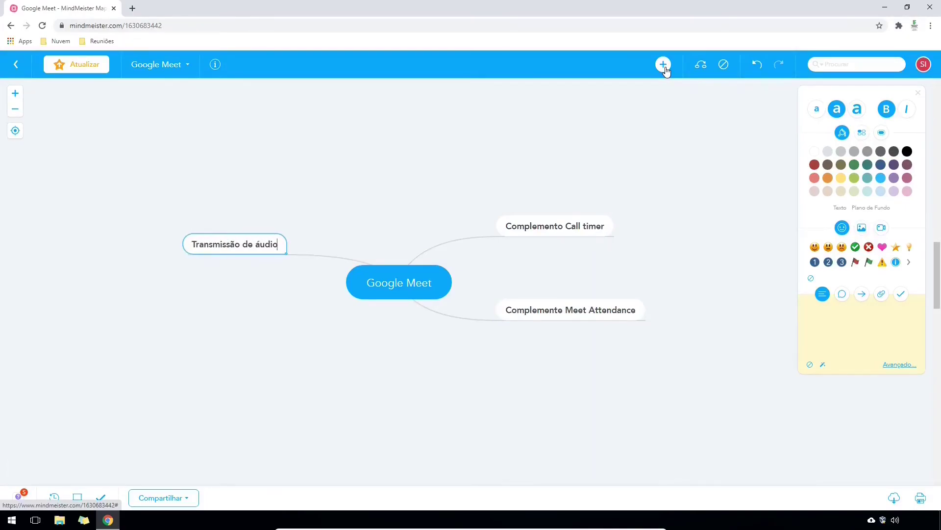
{"action": "key", "text": "Return"}
{"action": "type", "text": "Uso de lousas virtuais"}
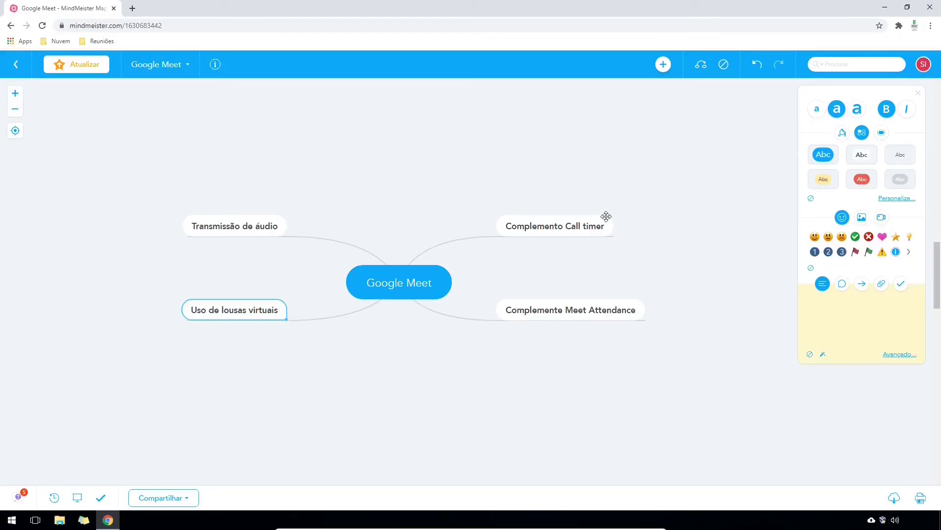
- Color the Complemento Call timer node red and Complemente Meet Attendance yellow
{"action": "left_click", "coordinate": [605, 216]}
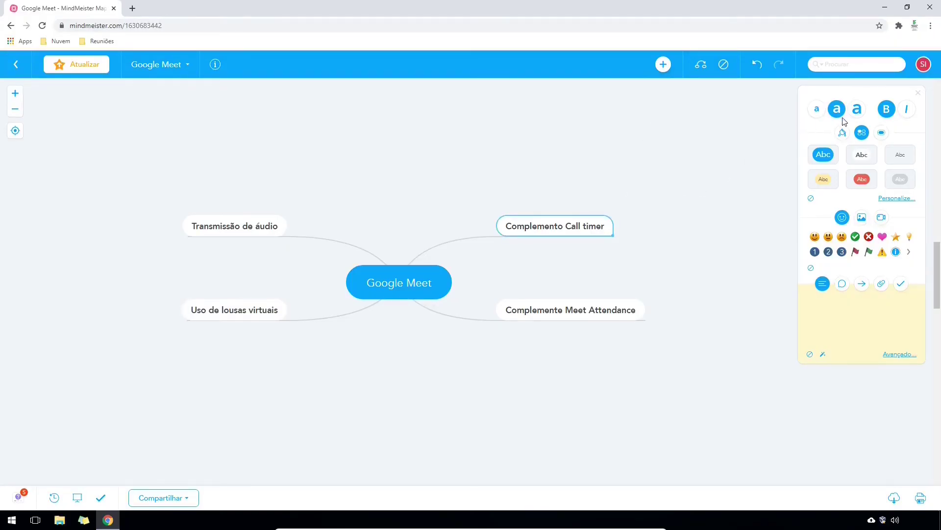
{"action": "left_click", "coordinate": [861, 177]}
{"action": "left_click", "coordinate": [630, 309]}
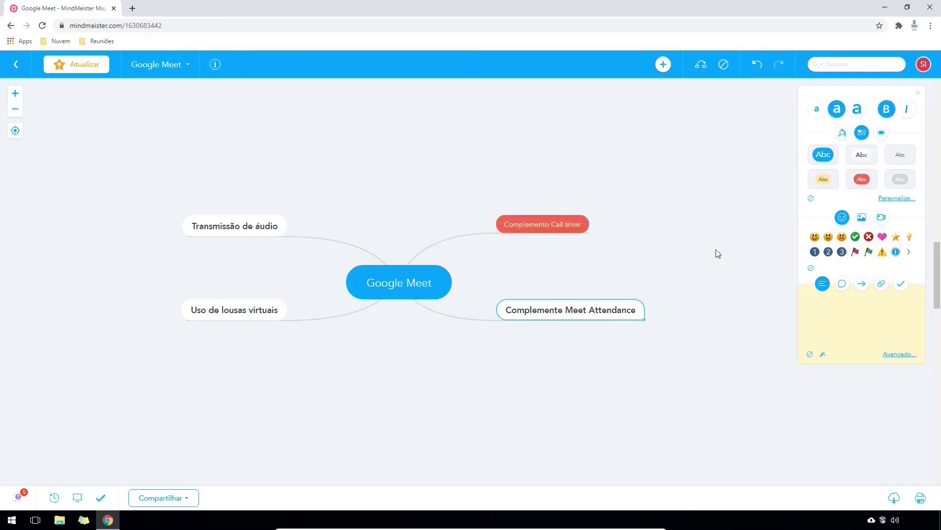
{"action": "left_click", "coordinate": [824, 180]}
- Make Transmissão de áudio italic without bold, ending with small text size
{"action": "left_click", "coordinate": [268, 224]}
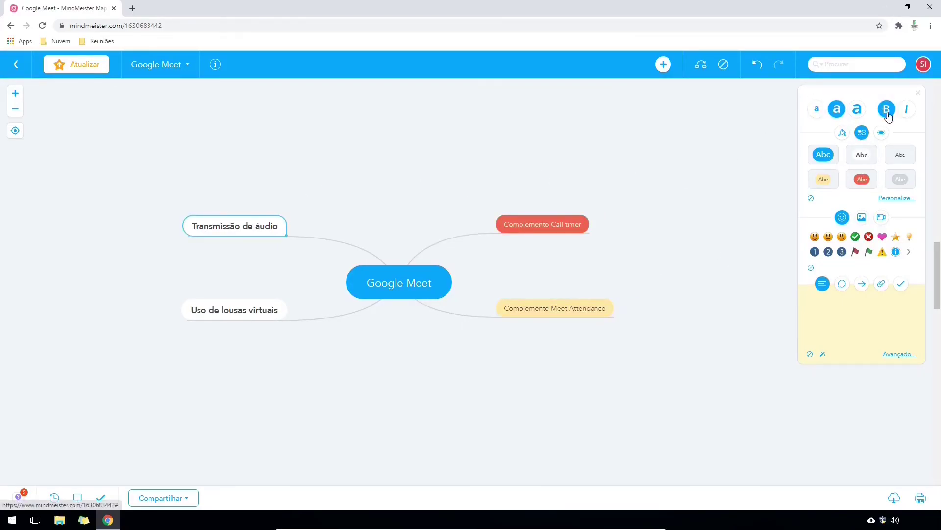
{"action": "left_click", "coordinate": [907, 108]}
{"action": "left_click", "coordinate": [887, 110]}
{"action": "left_click", "coordinate": [857, 109]}
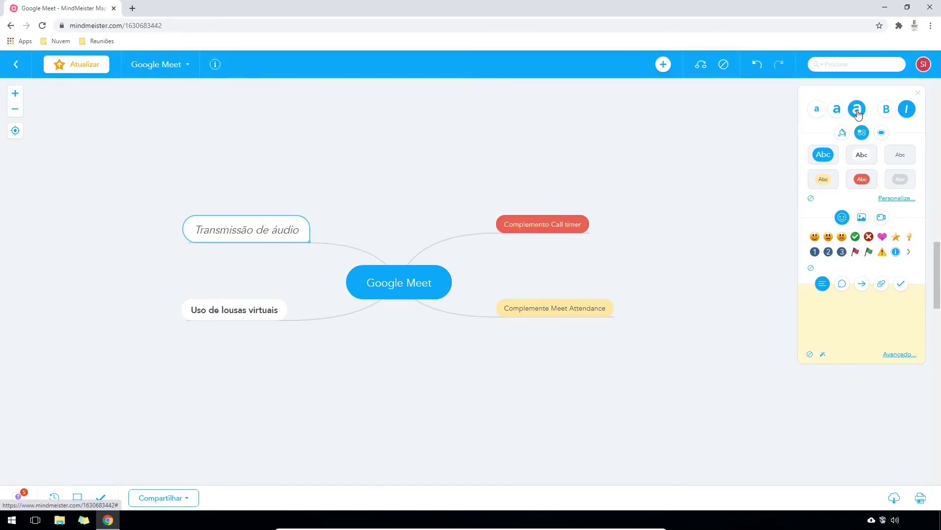
{"action": "left_click", "coordinate": [837, 110]}
{"action": "left_click", "coordinate": [819, 111]}
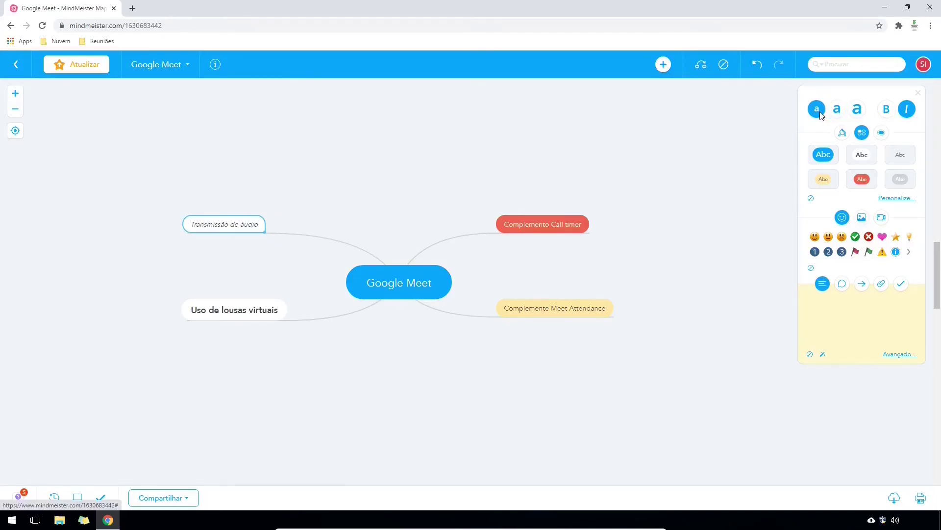
- Add a test branch 'sadasad' under Google Meet, undo it, and return to the maps list
{"action": "left_click", "coordinate": [442, 271]}
{"action": "key", "text": "Tab"}
{"action": "type", "text": "sadasad"}
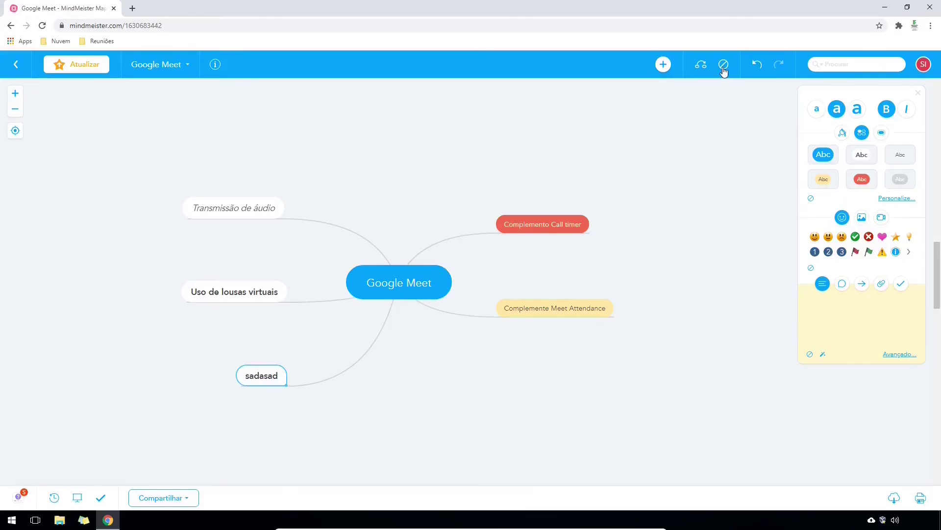
{"action": "key", "text": "ctrl+z"}
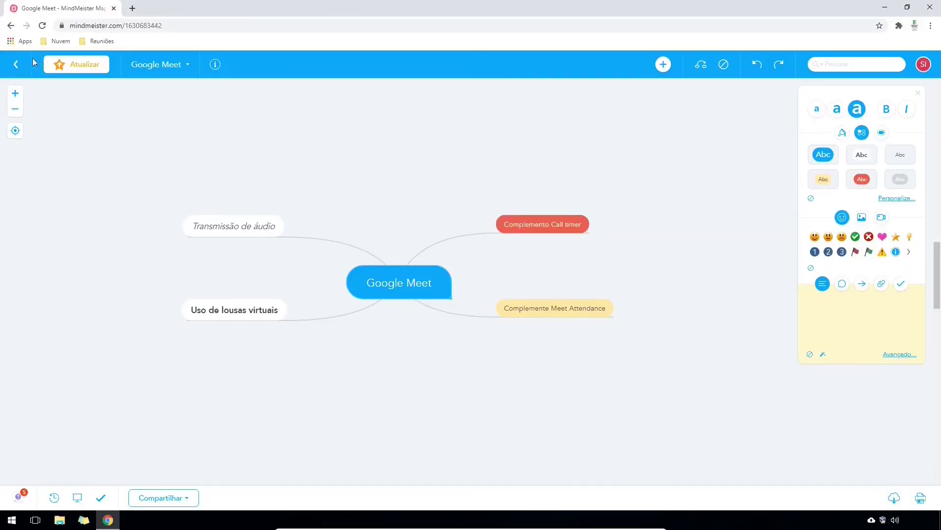
{"action": "left_click", "coordinate": [14, 65]}
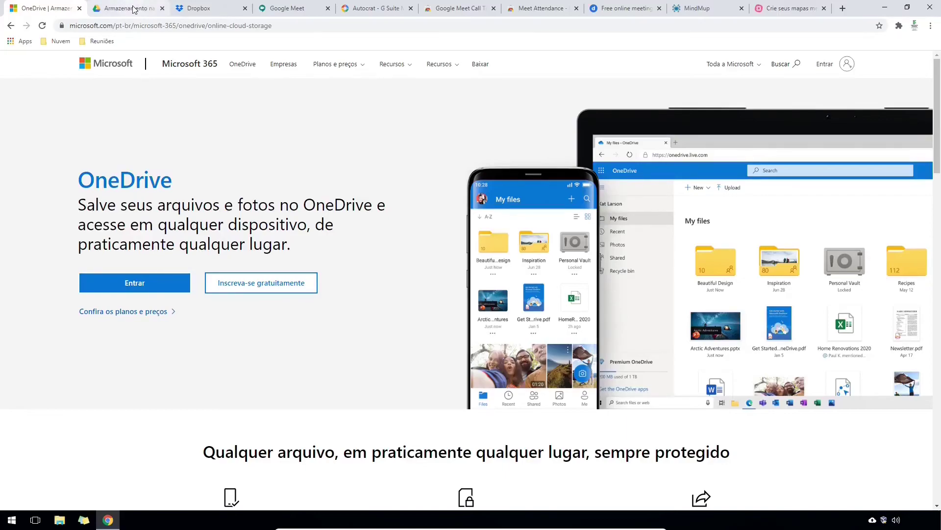
- Cycle through the Google Drive, Dropbox, Google Meet, Autocrat, Call Timer, Meet Attendance, Doodle, MindMup and MindMeister tabs
{"action": "left_click", "coordinate": [134, 8]}
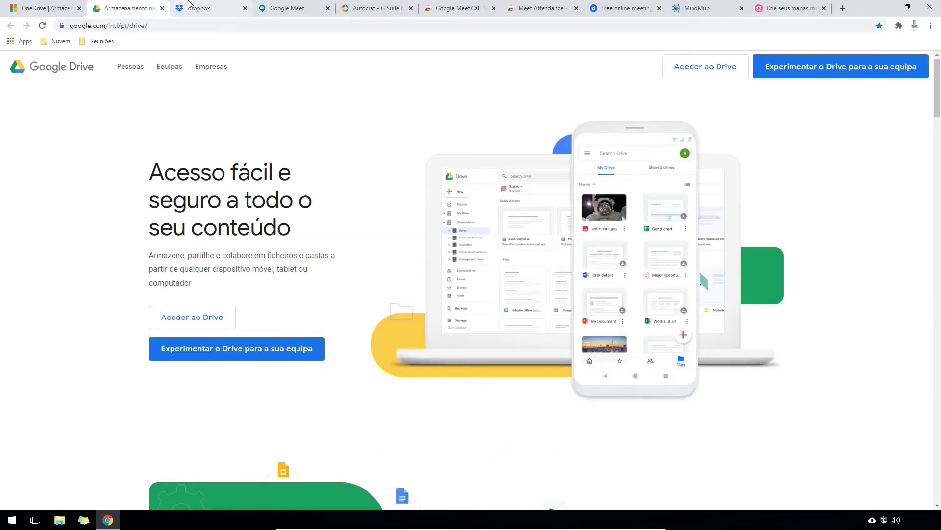
{"action": "left_click", "coordinate": [195, 6]}
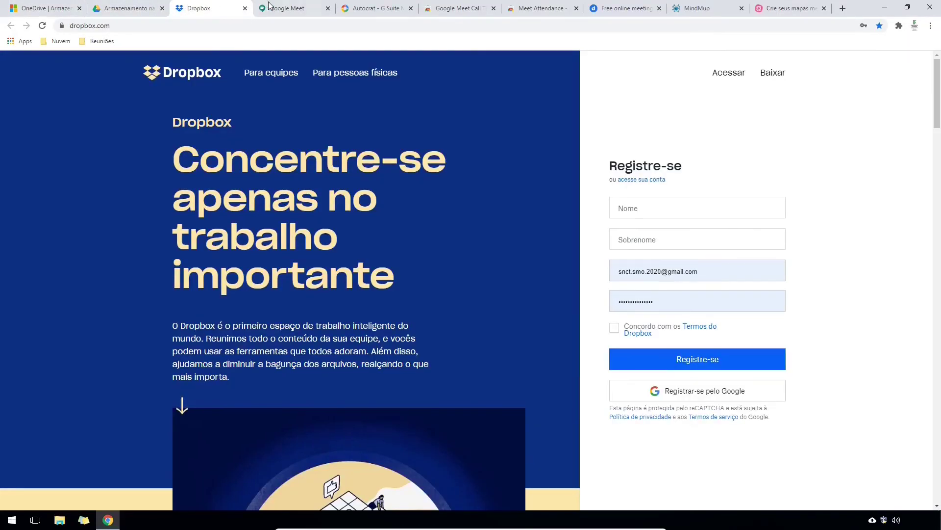
{"action": "left_click", "coordinate": [284, 7]}
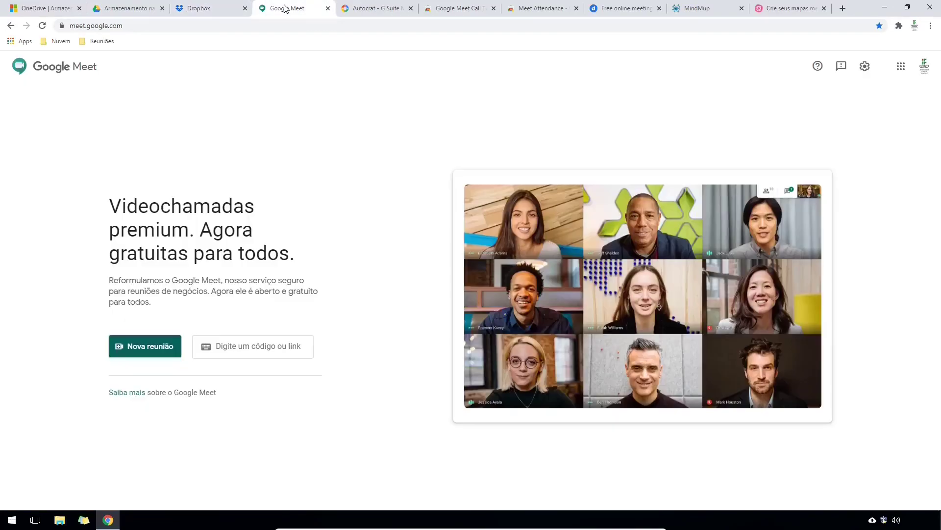
{"action": "left_click", "coordinate": [357, 6]}
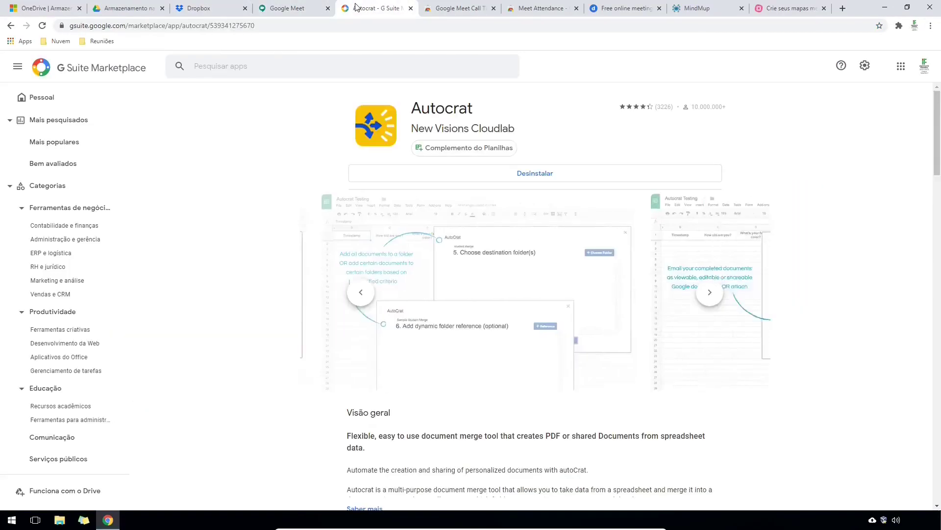
{"action": "left_click", "coordinate": [451, 9]}
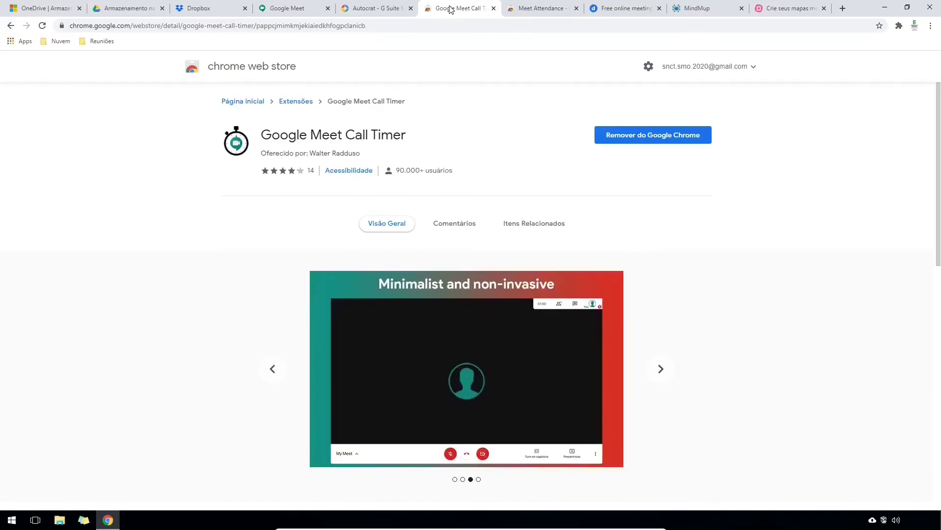
{"action": "left_click", "coordinate": [539, 7]}
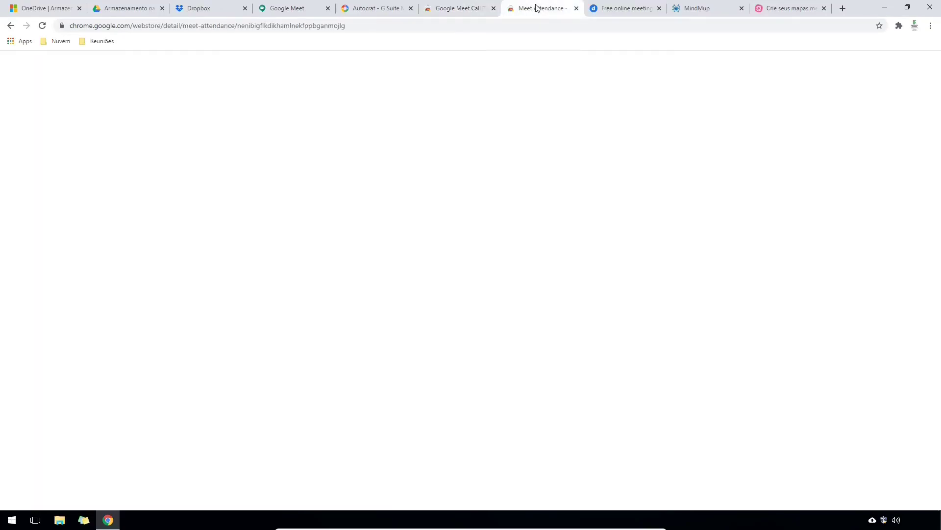
{"action": "left_click", "coordinate": [618, 8]}
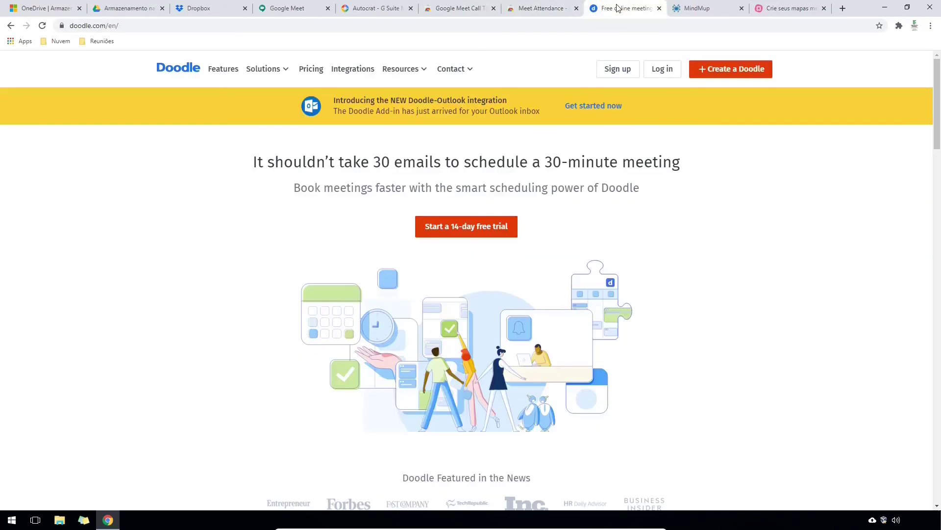
{"action": "left_click", "coordinate": [723, 8]}
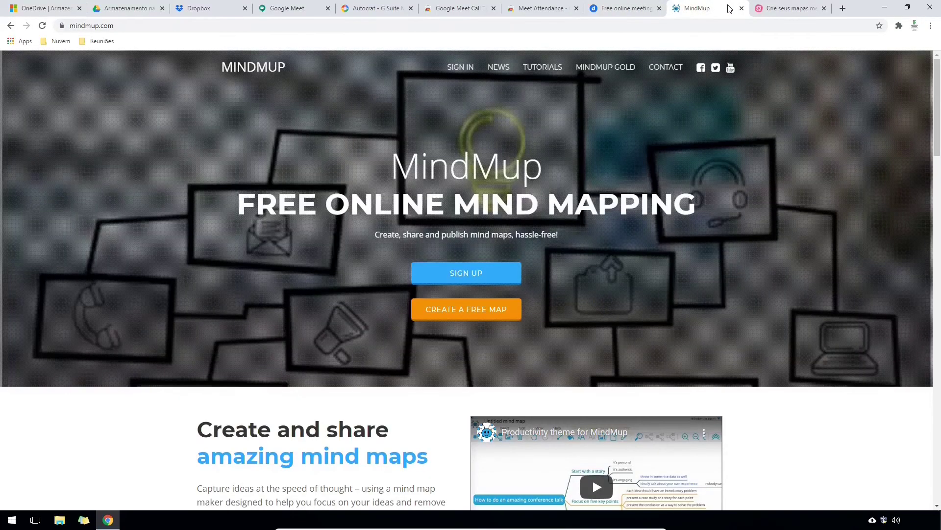
{"action": "left_click", "coordinate": [781, 8]}
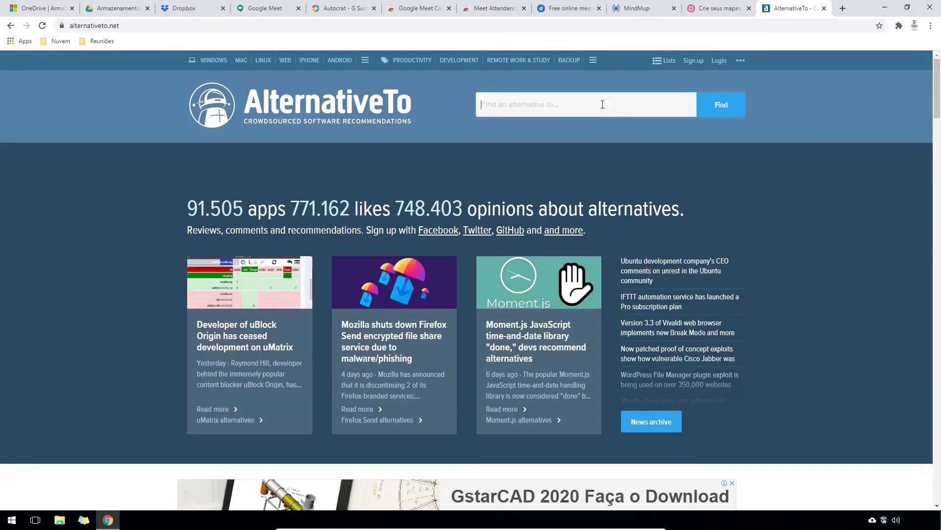
- Search AlternativeTo for 'google meet' and scroll through alternatives like Jitsi Meet and Zoom
{"action": "type", "text": "google meet"}
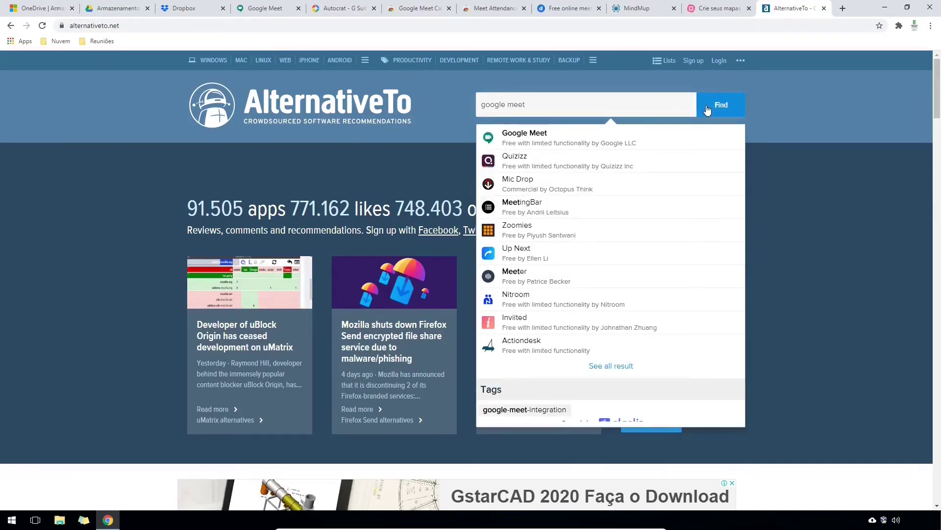
{"action": "left_click", "coordinate": [707, 108]}
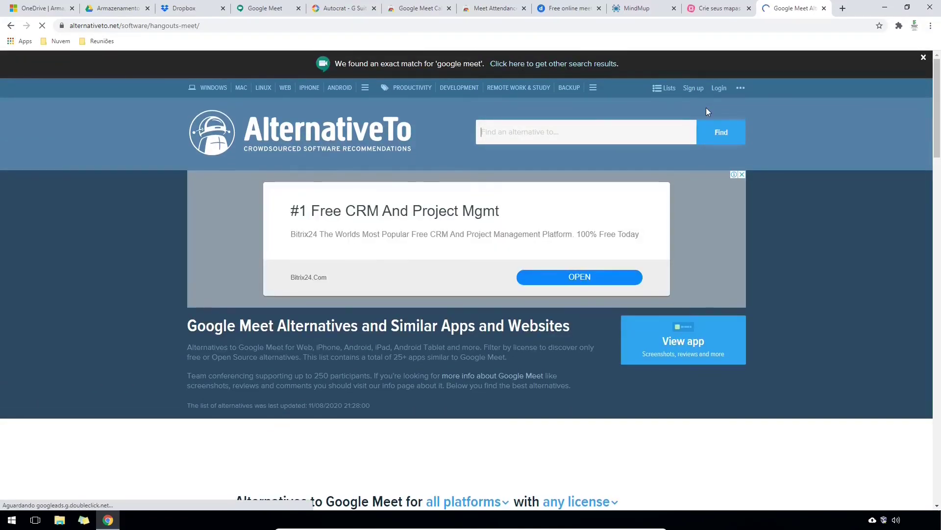
{"action": "scroll", "coordinate": [170, 245], "scroll_direction": "down", "scroll_amount": 5}
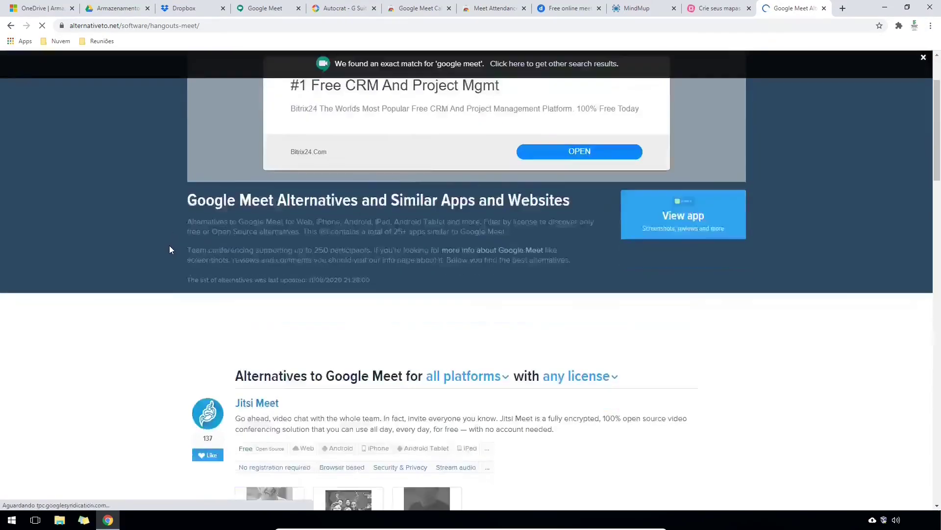
{"action": "scroll", "coordinate": [168, 248], "scroll_direction": "down", "scroll_amount": 3}
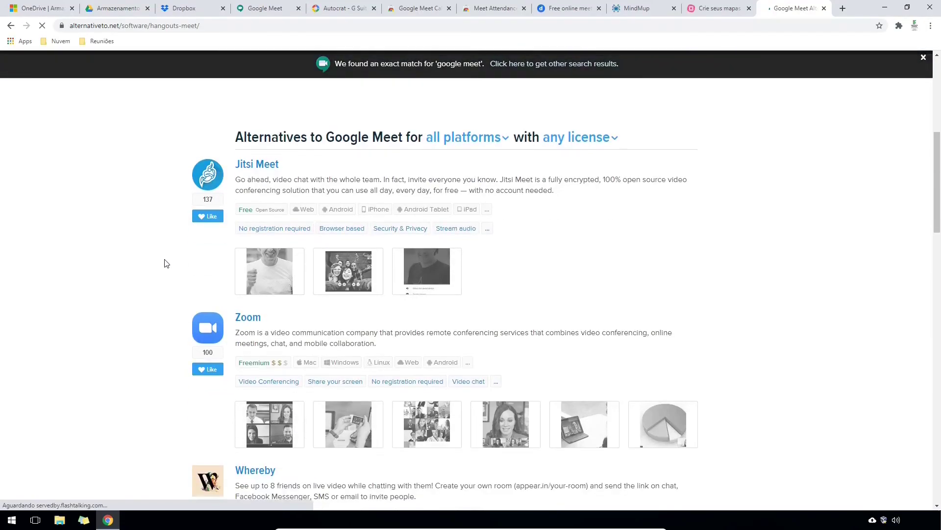
{"action": "scroll", "coordinate": [162, 279], "scroll_direction": "down", "scroll_amount": 4}
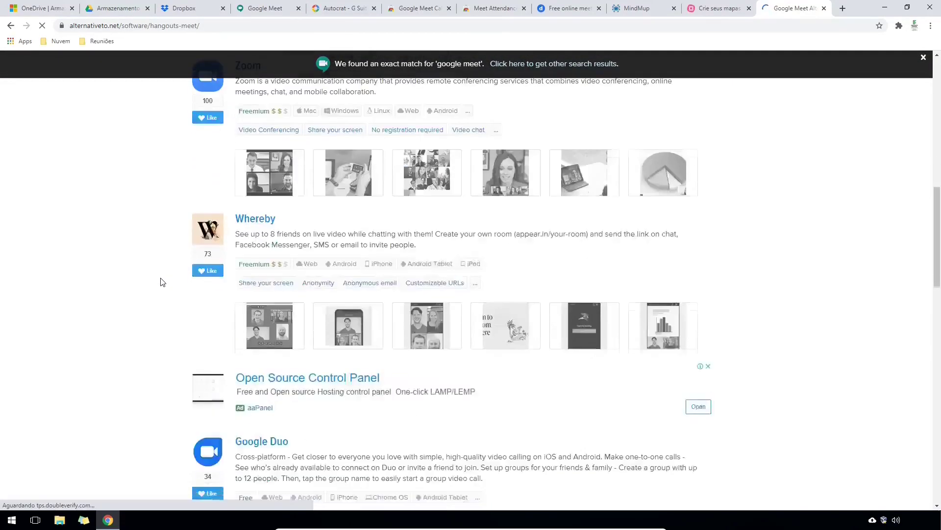
{"action": "scroll", "coordinate": [163, 282], "scroll_direction": "down", "scroll_amount": 5}
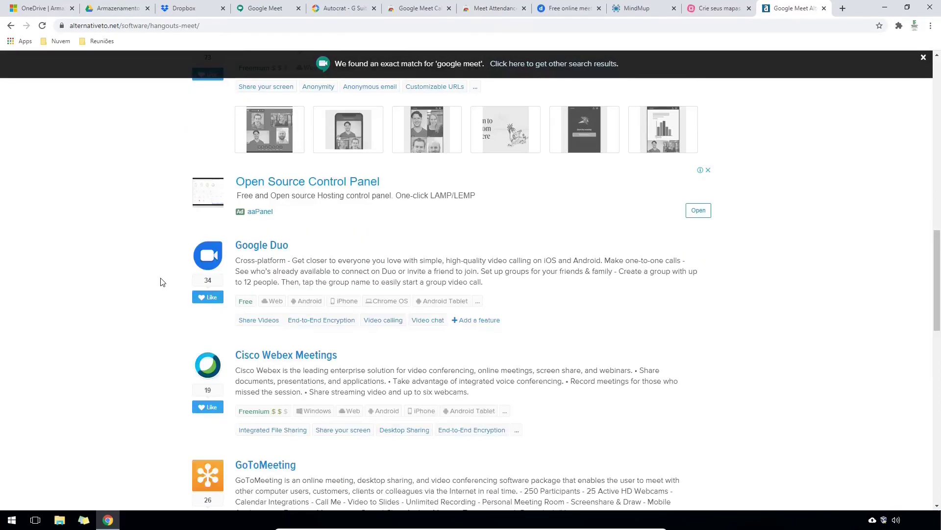
{"action": "scroll", "coordinate": [163, 282], "scroll_direction": "down", "scroll_amount": 1}
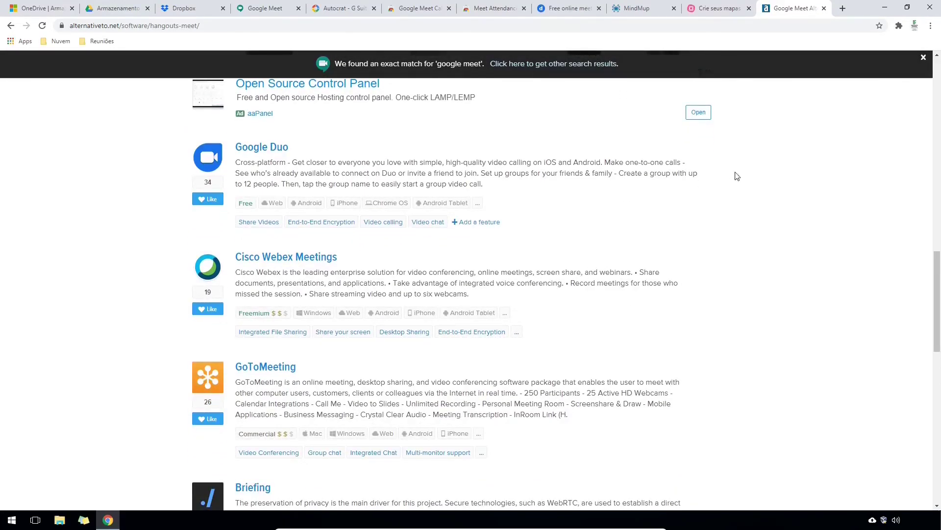
{"action": "scroll", "coordinate": [753, 164], "scroll_direction": "up", "scroll_amount": 9}
{"action": "scroll", "coordinate": [755, 159], "scroll_direction": "up", "scroll_amount": 10}
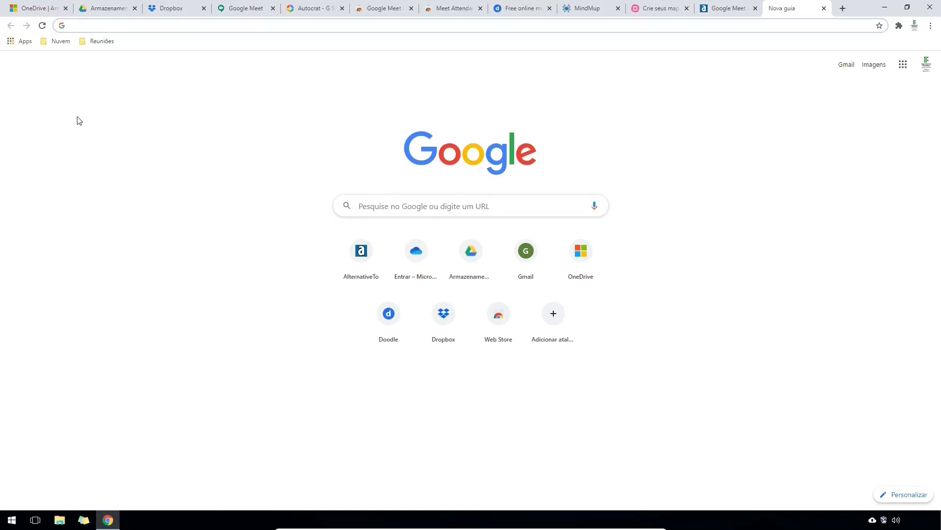
- Search Google for 'firefox monitor' and open monitor.firefox.com from the results
{"action": "type", "text": "fire"}
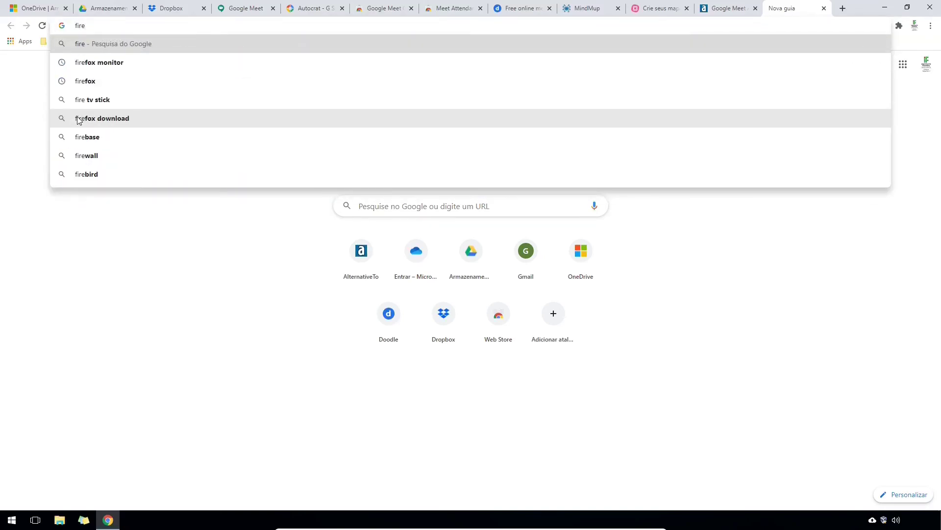
{"action": "type", "text": "fox monito"}
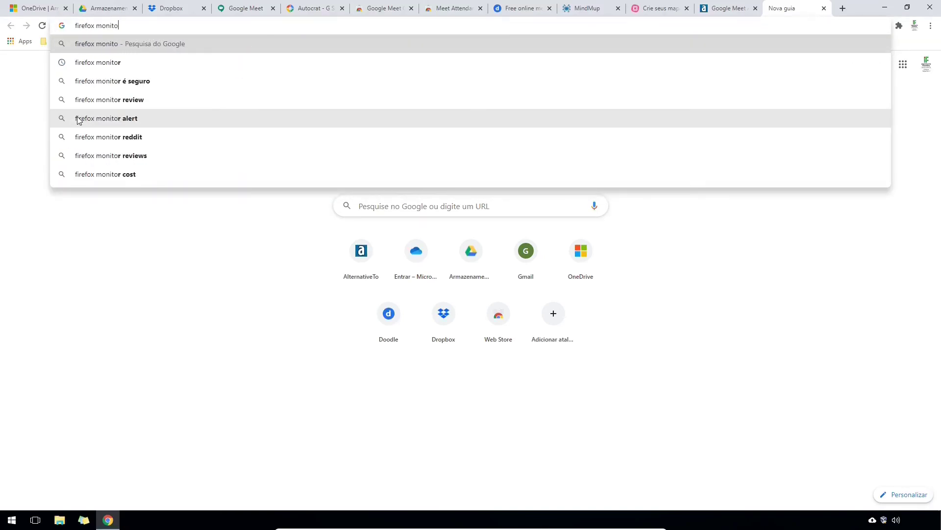
{"action": "type", "text": "r"}
{"action": "key", "text": "Return"}
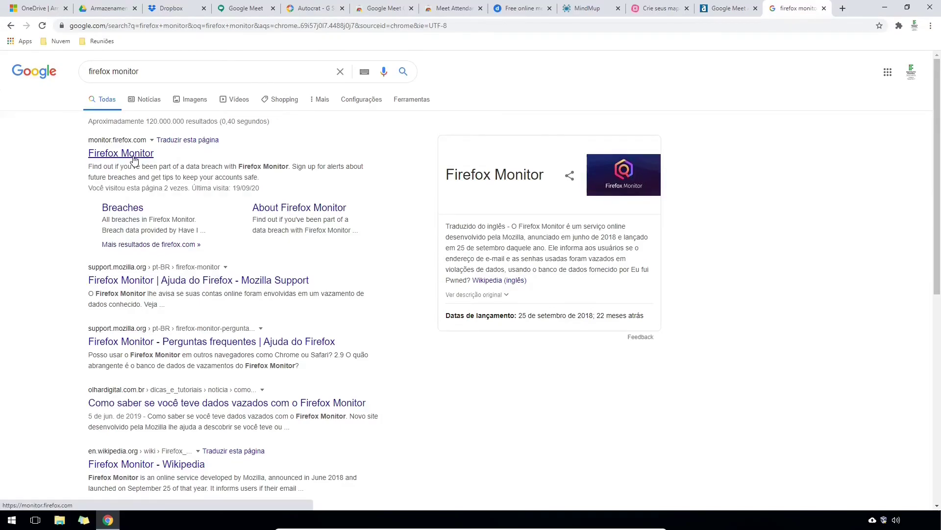
{"action": "left_click", "coordinate": [133, 159]}
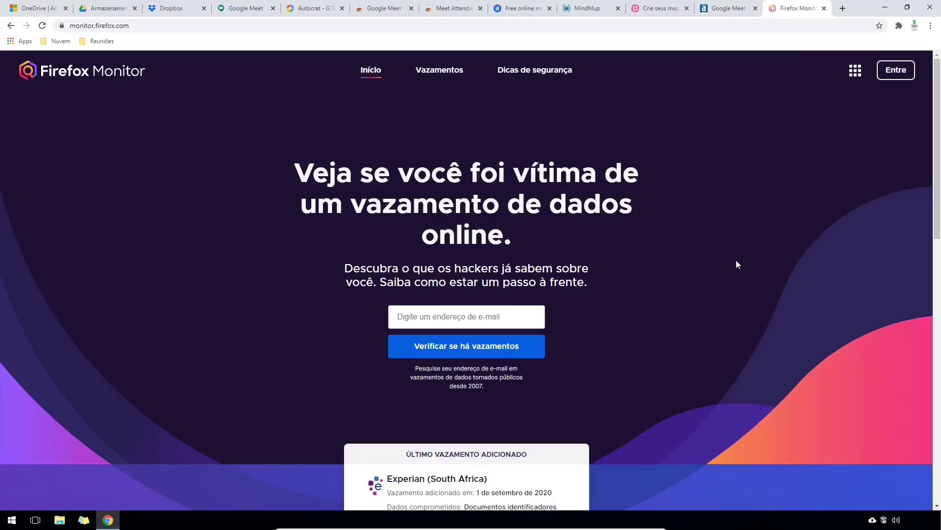
- Translate the Firefox Monitor page into Portuguese and dismiss the translation popup
{"action": "right_click", "coordinate": [737, 265]}
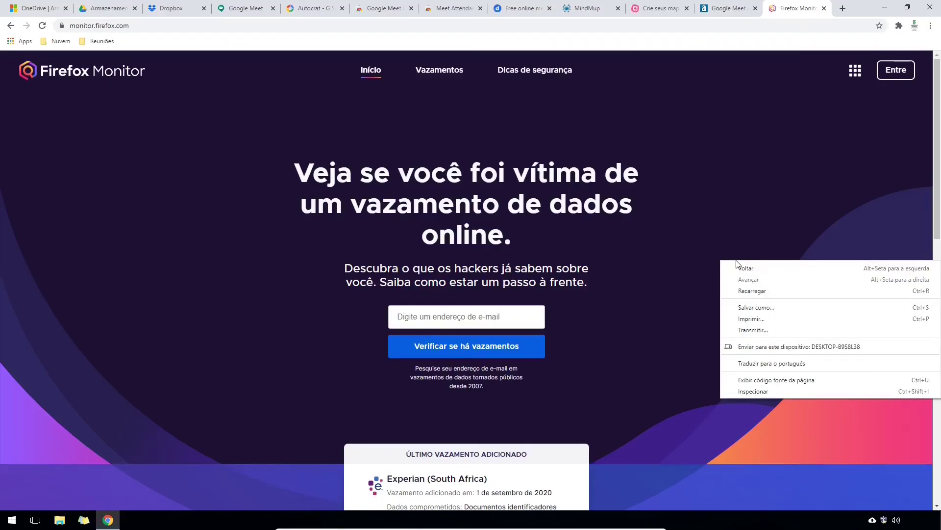
{"action": "left_click", "coordinate": [765, 367]}
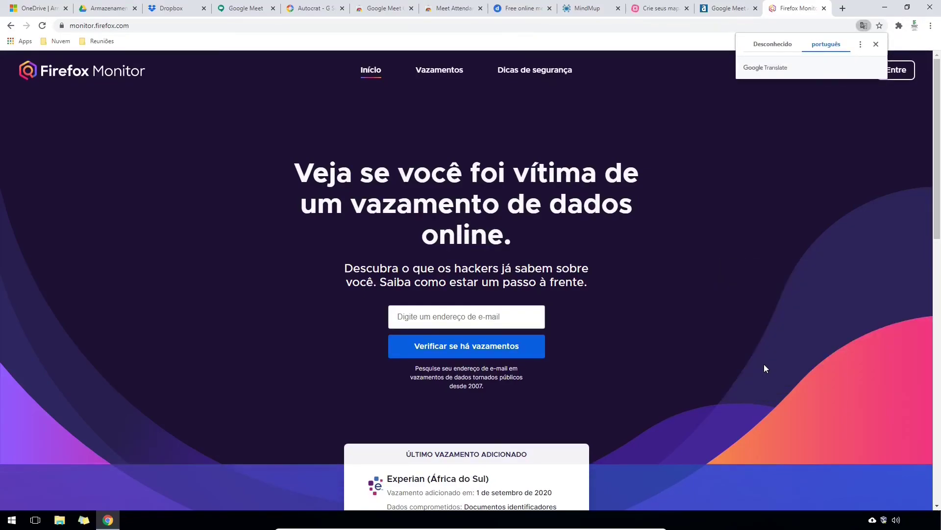
{"action": "left_click", "coordinate": [877, 44]}
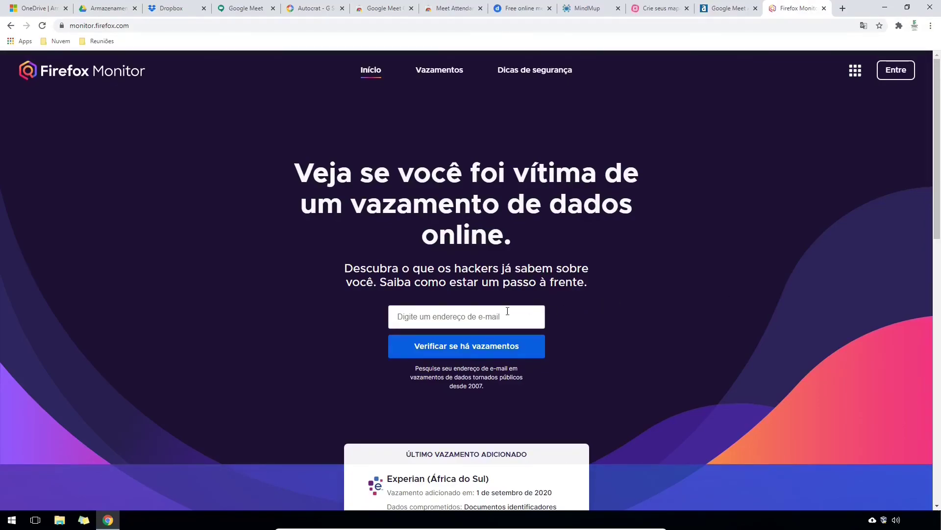
- Check the user's e-mail address for breaches (0 found), then open the full breaches list
{"action": "left_click", "coordinate": [444, 321]}
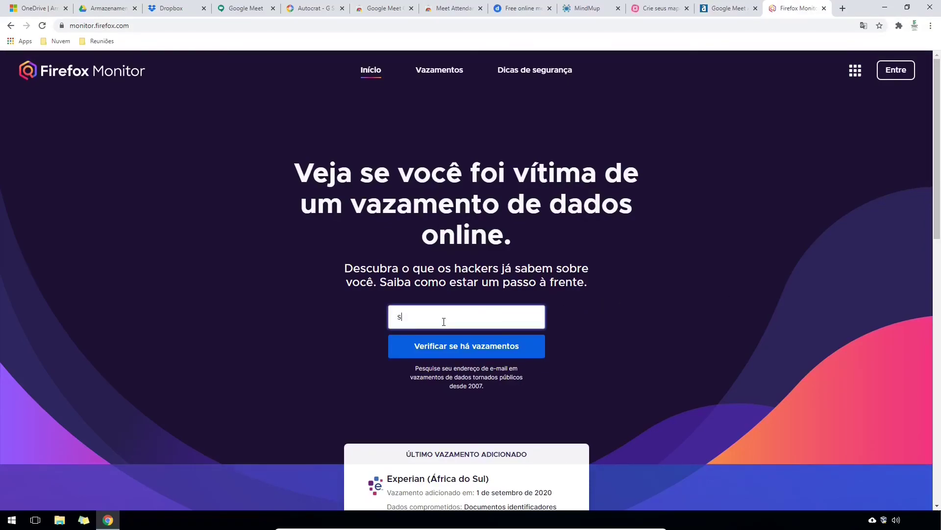
{"action": "left_click", "coordinate": [457, 349]}
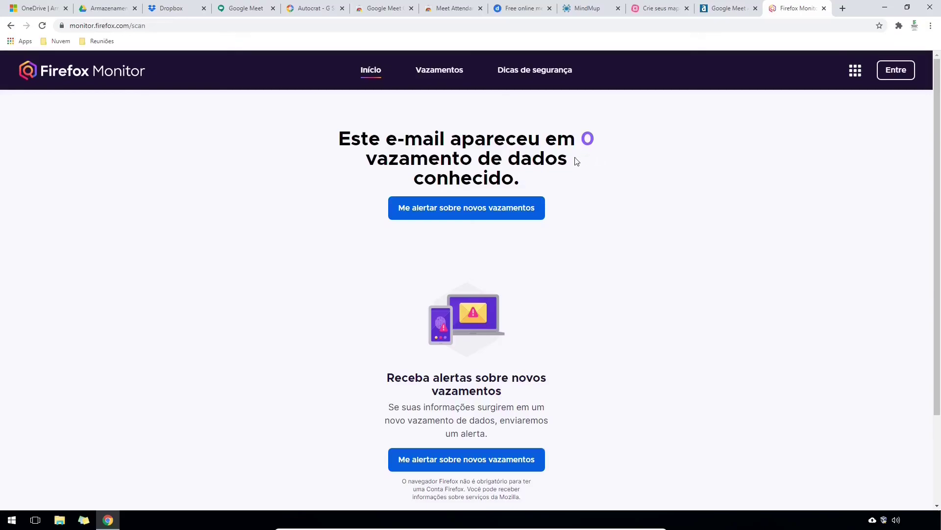
{"action": "left_click", "coordinate": [436, 74]}
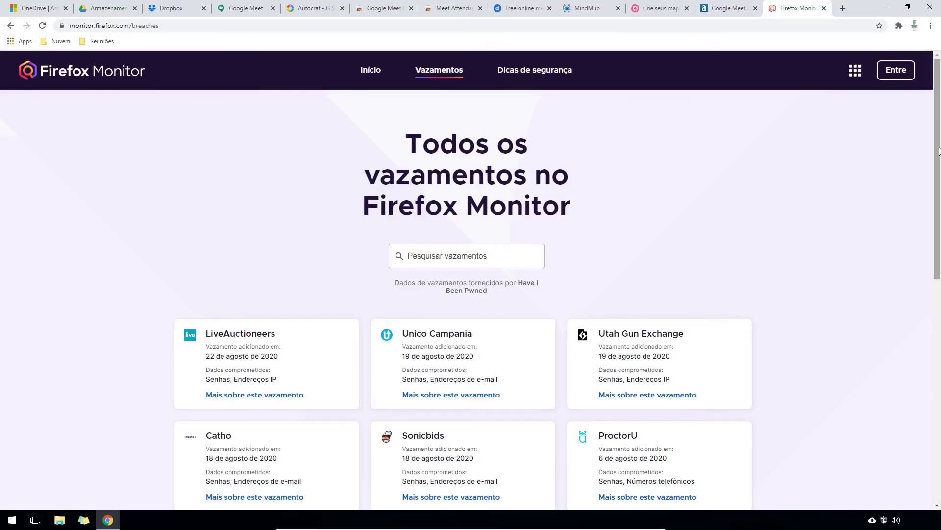
- Expand the breaches list with Mostrar tudo, scroll through it, then open Dicas de segurança
{"action": "left_click_drag", "start_coordinate": [939, 150], "coordinate": [940, 253]}
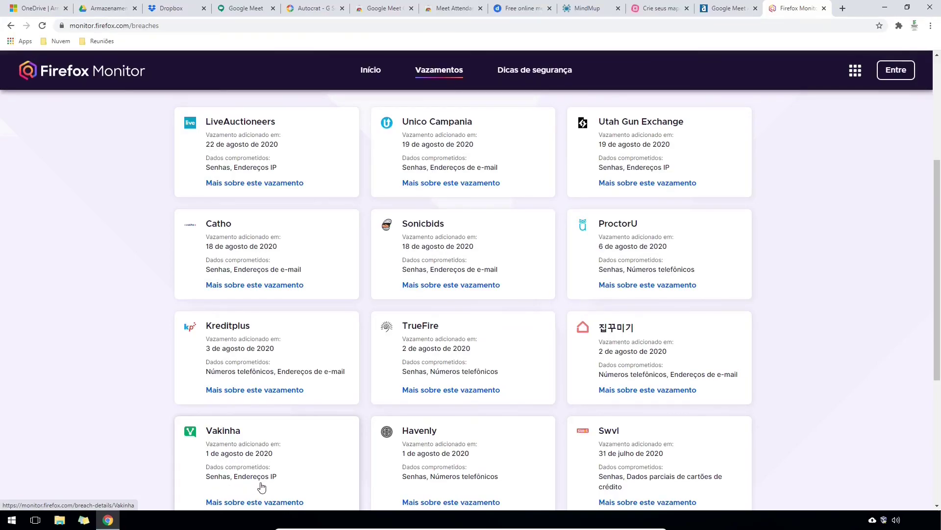
{"action": "left_click_drag", "start_coordinate": [936, 285], "coordinate": [939, 416]}
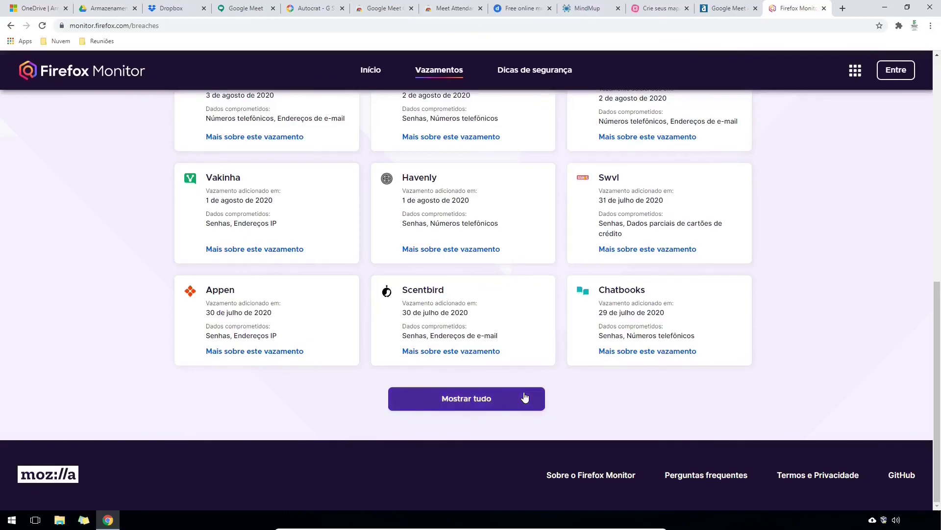
{"action": "left_click", "coordinate": [525, 397]}
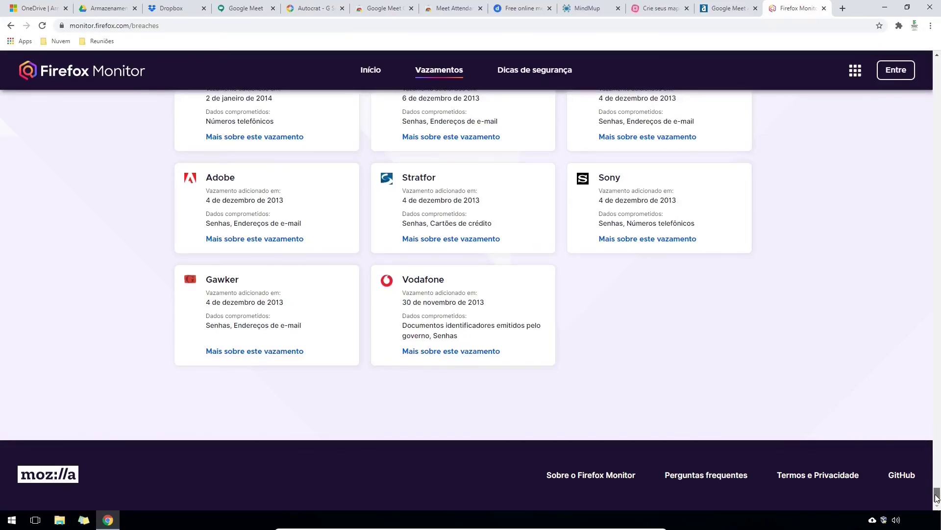
{"action": "left_click_drag", "start_coordinate": [937, 497], "coordinate": [939, 49]}
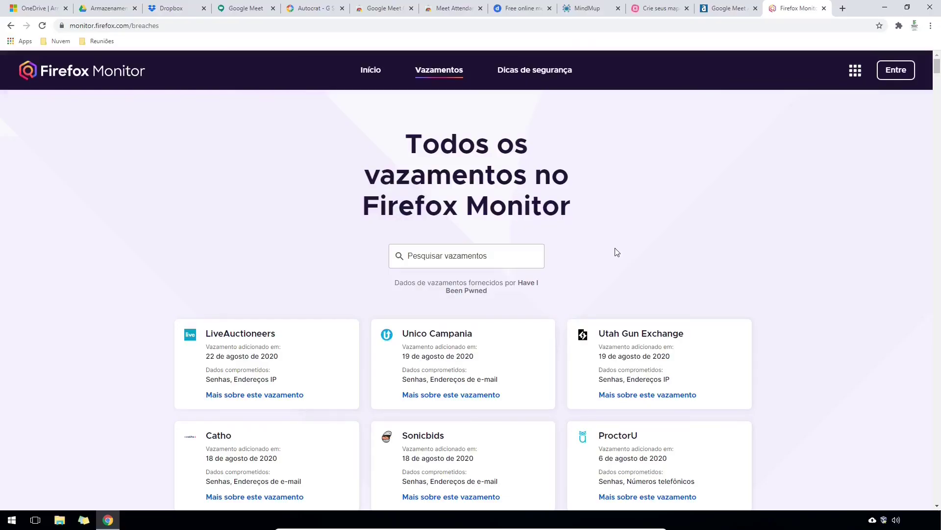
{"action": "left_click", "coordinate": [550, 72]}
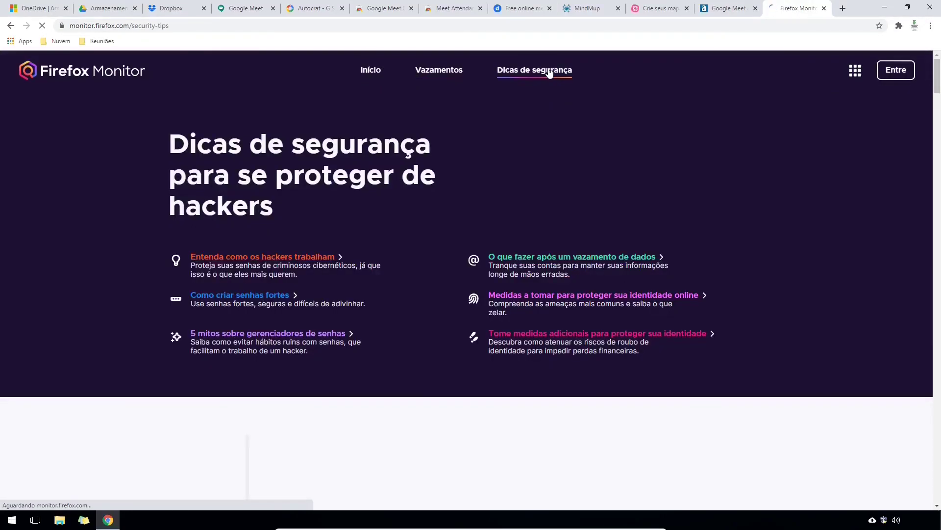